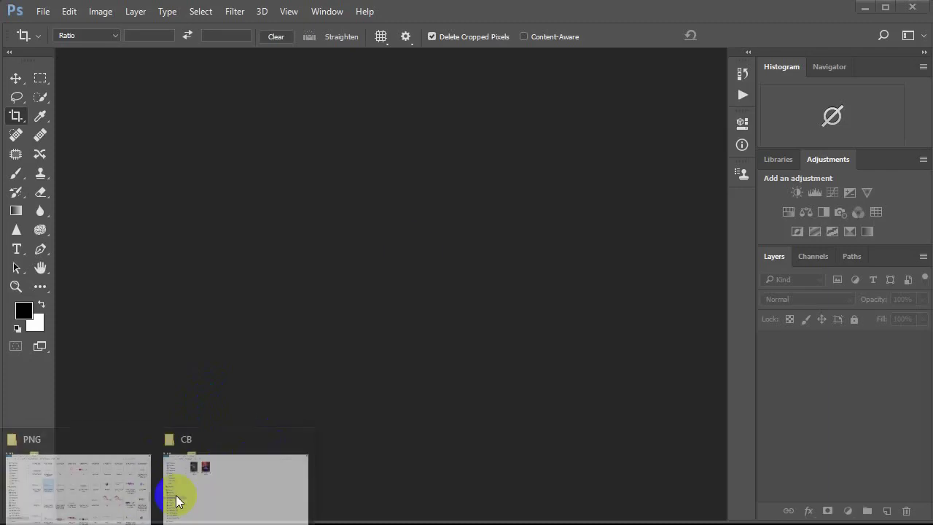
Create a new text document with an intro ending 'how to make a cb photo', then minimize Notepad
right_click(799, 57)
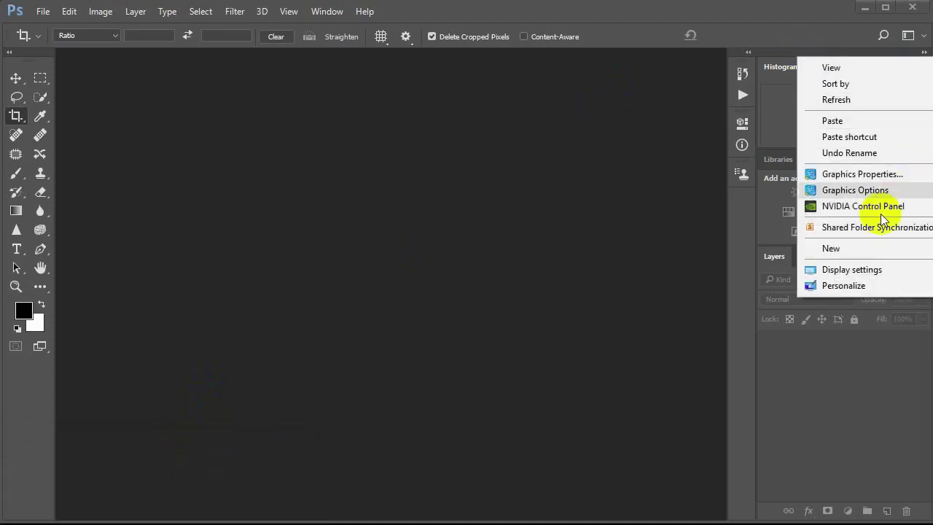
mouse_move(831, 248)
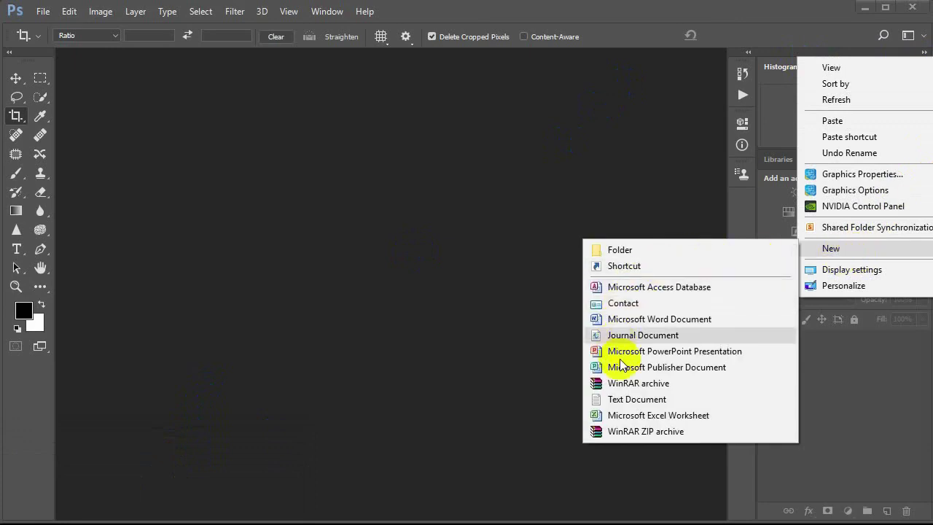
click(631, 399)
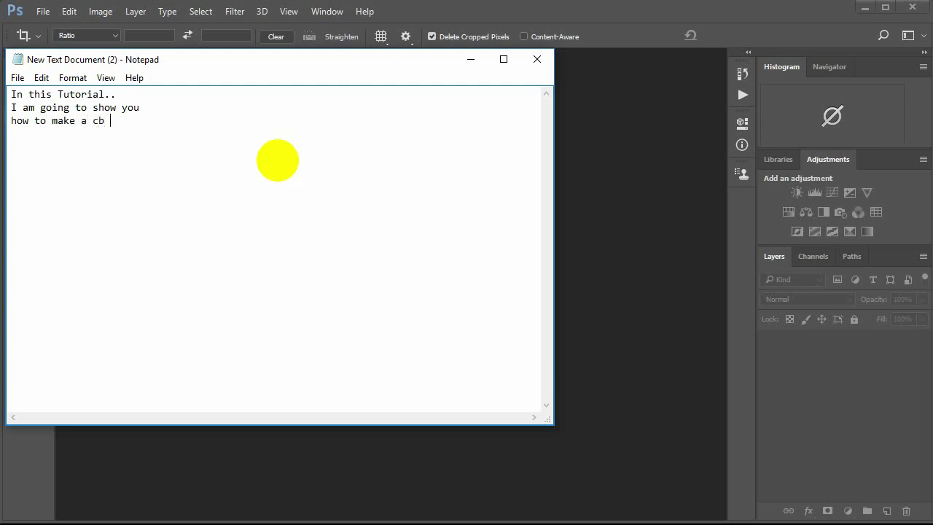
text(photo)
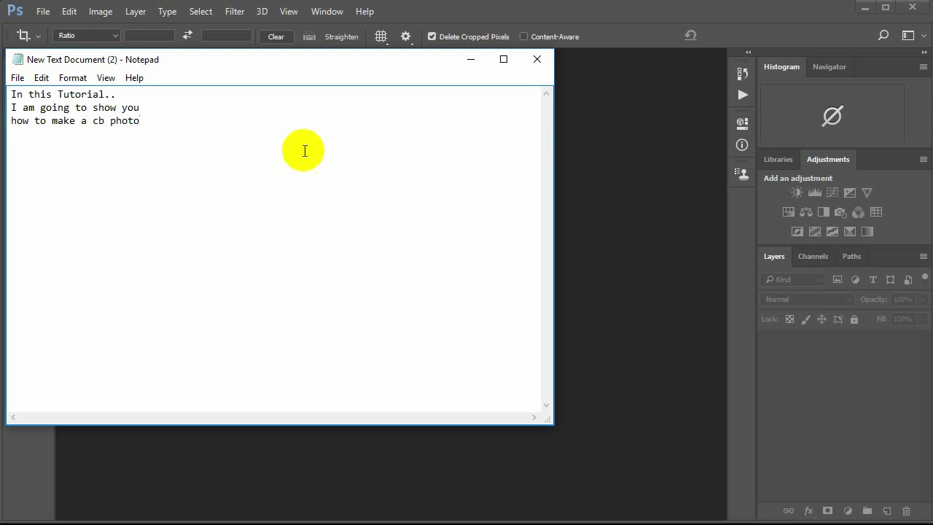
click(457, 64)
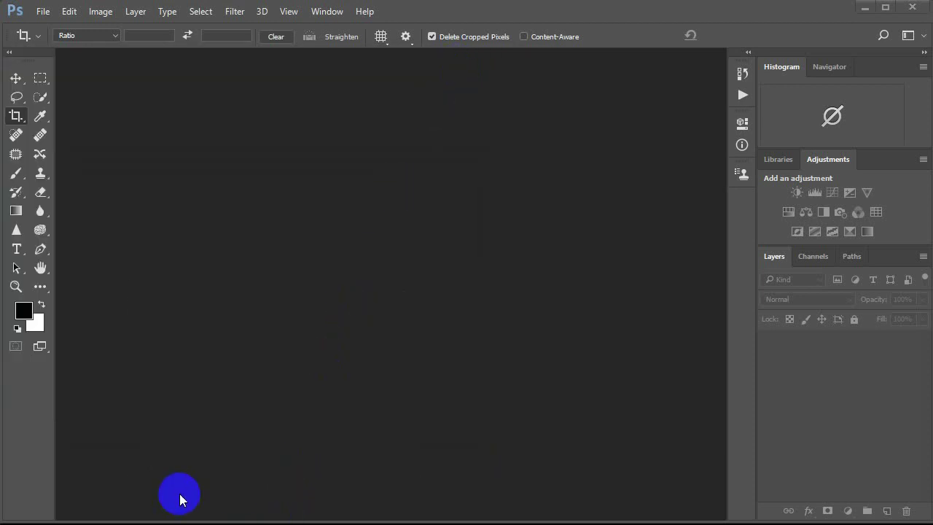
mouse_move(193, 515)
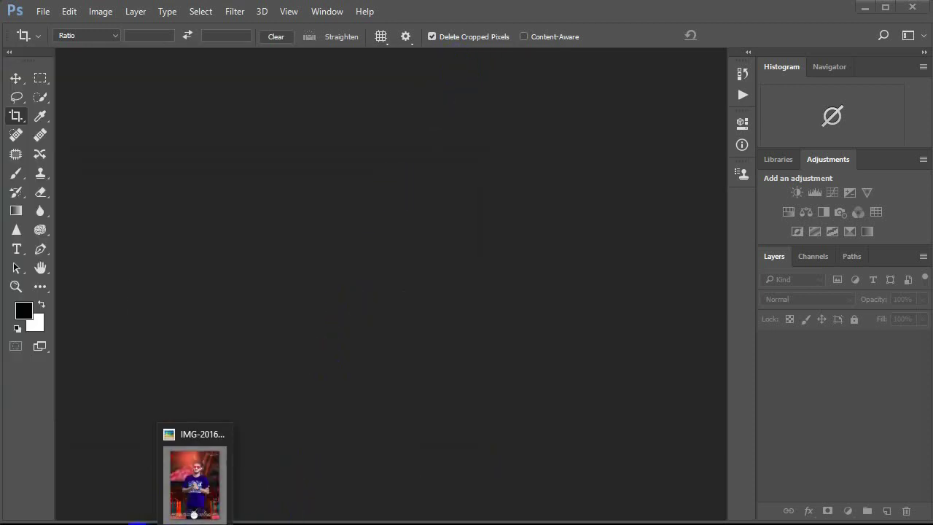
Preview the finished cb edit and the original photo, then drag IMG-20161113-WA0012 into Photoshop
click(233, 474)
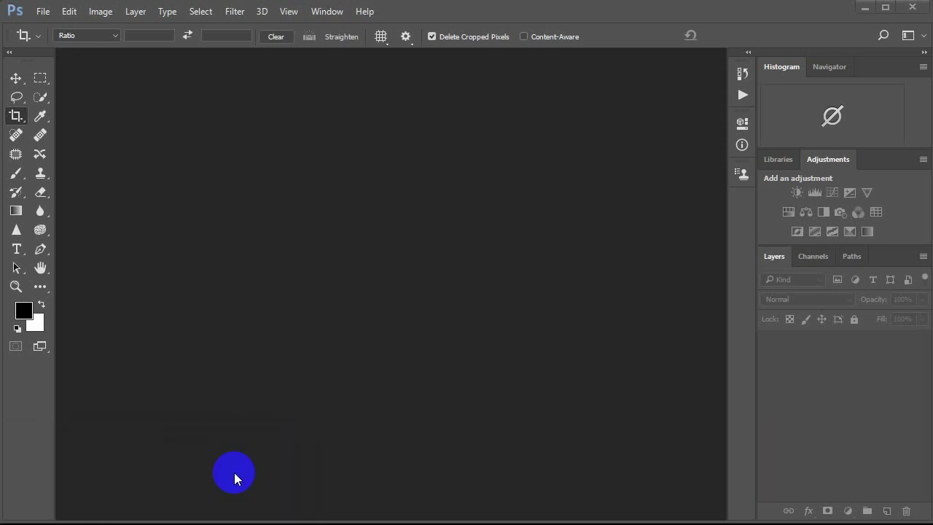
double_click(321, 89)
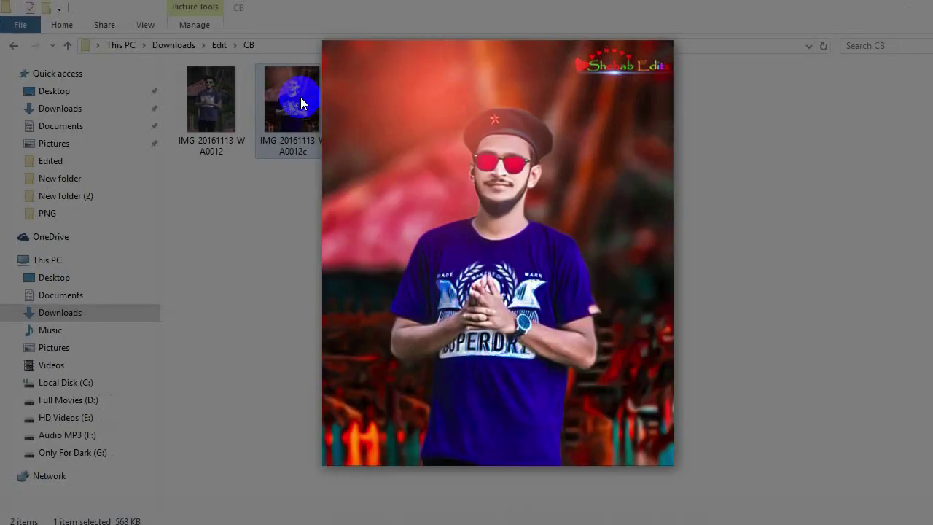
click(807, 100)
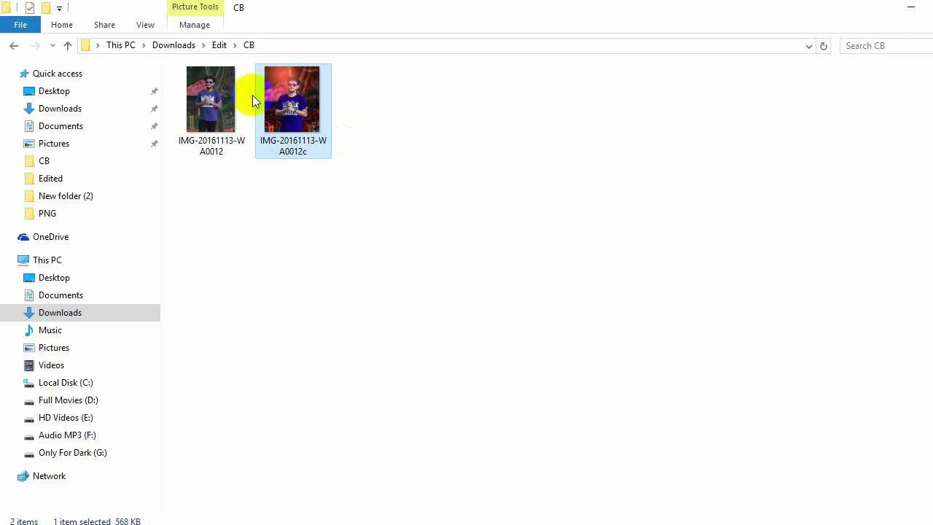
double_click(239, 93)
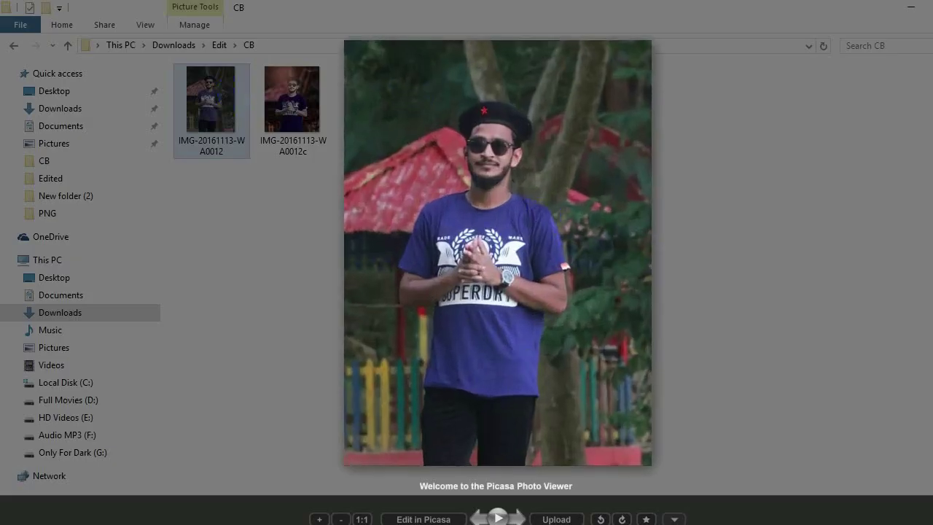
key(Escape)
mouse_move(232, 109)
mouse_down()
mouse_move(182, 523)
mouse_move(282, 277)
mouse_up()
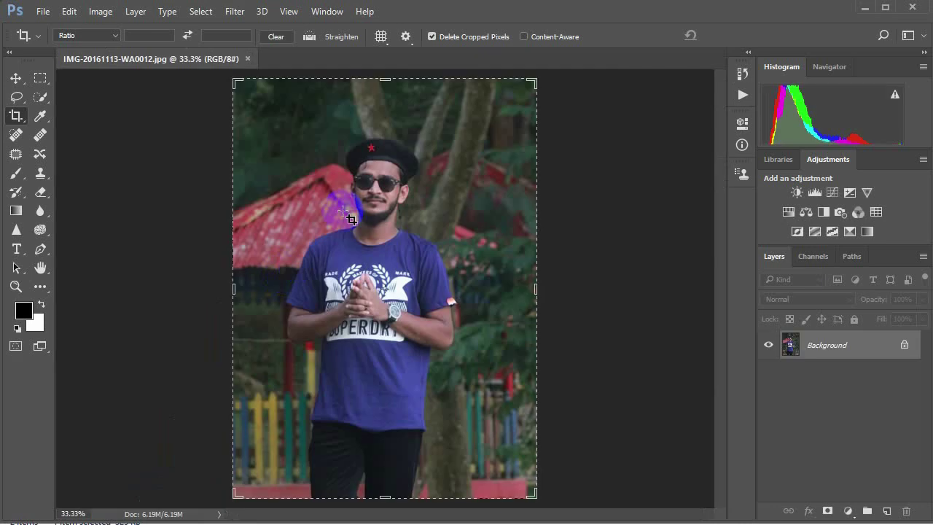
Unlock the Background as Layer 0 and lasso a rough selection around the man
click(15, 78)
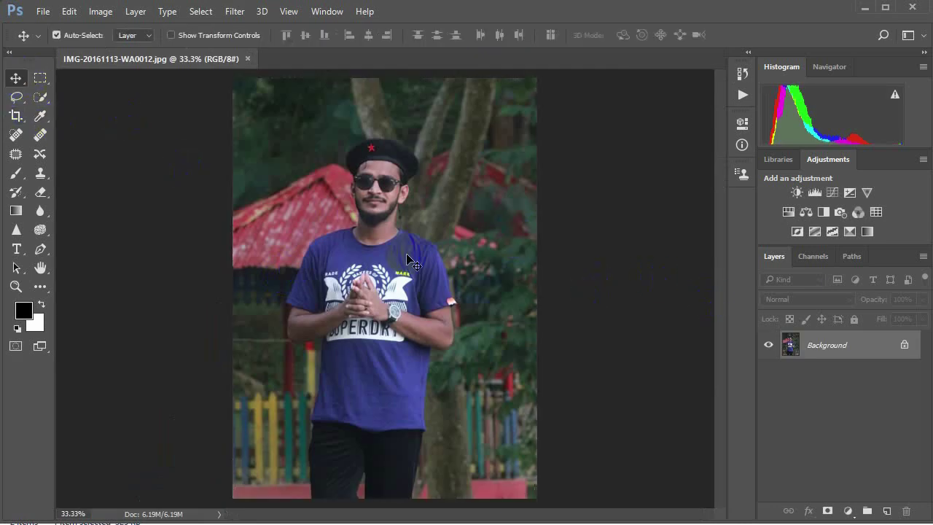
click(904, 345)
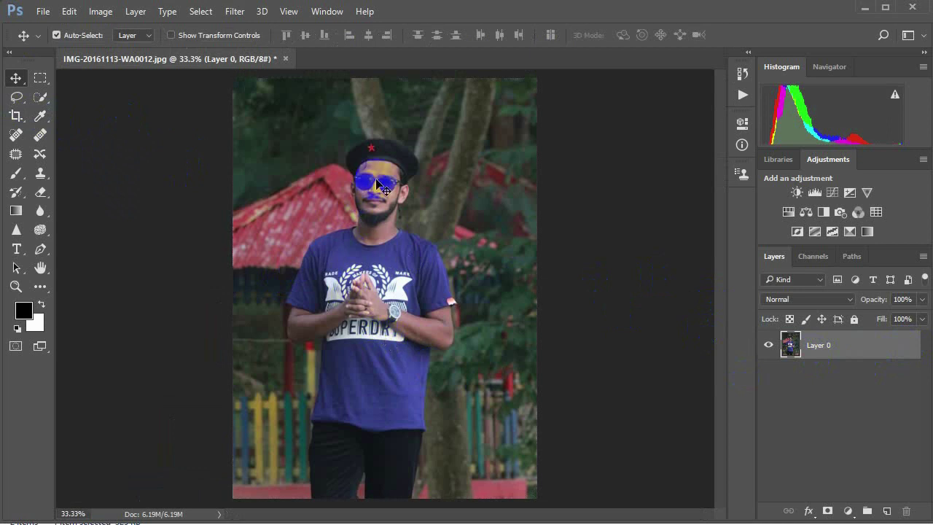
click(16, 97)
mouse_move(377, 131)
mouse_down()
mouse_move(286, 352)
mouse_move(298, 522)
mouse_move(408, 509)
mouse_move(422, 491)
mouse_move(471, 291)
mouse_move(444, 217)
mouse_move(416, 205)
mouse_move(416, 141)
mouse_move(377, 135)
mouse_move(389, 129)
mouse_up()
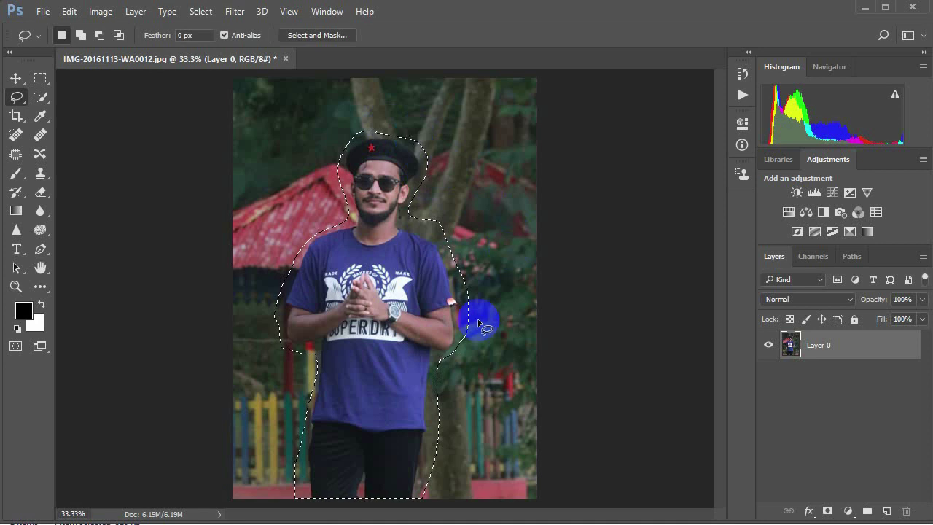
click(219, 519)
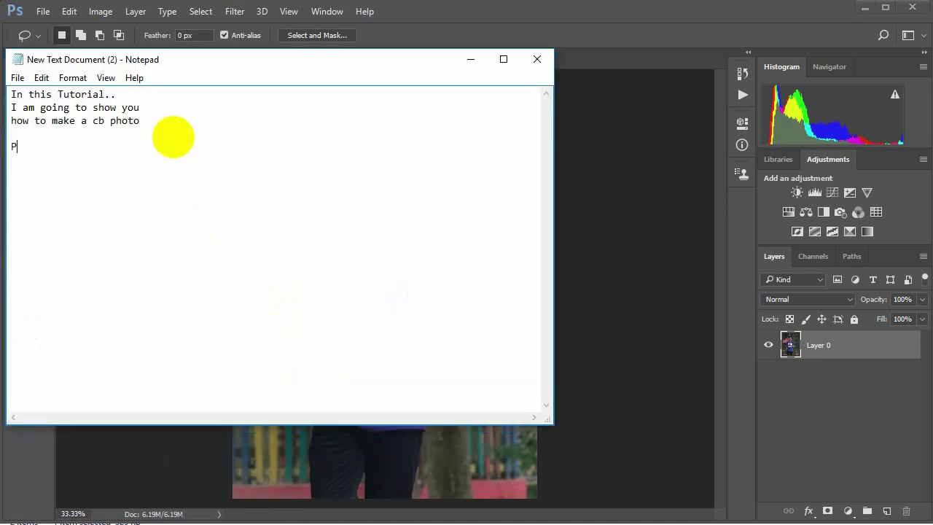
Add the note 'Press sift+ backspace and fill with contentawere', then minimize Notepad
text(ress sift+ backspace)
text(and fi)
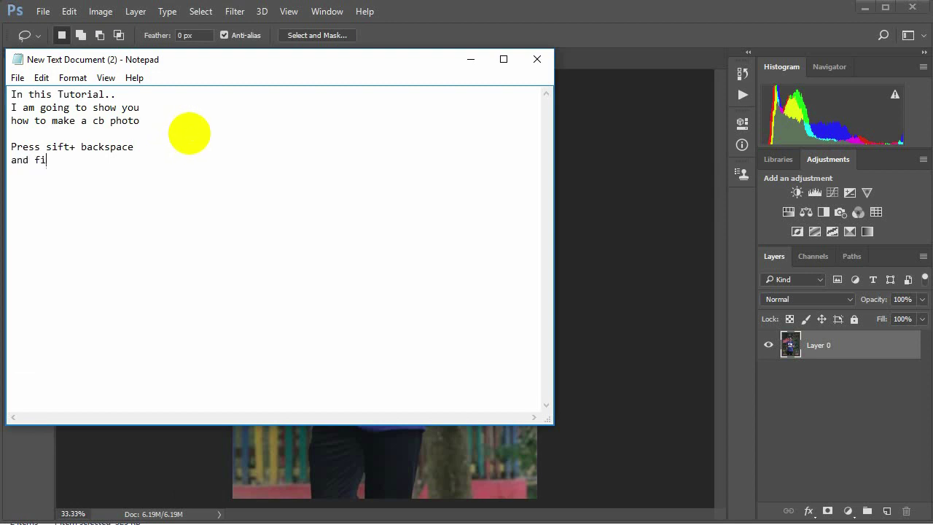
text(ll with contentawere)
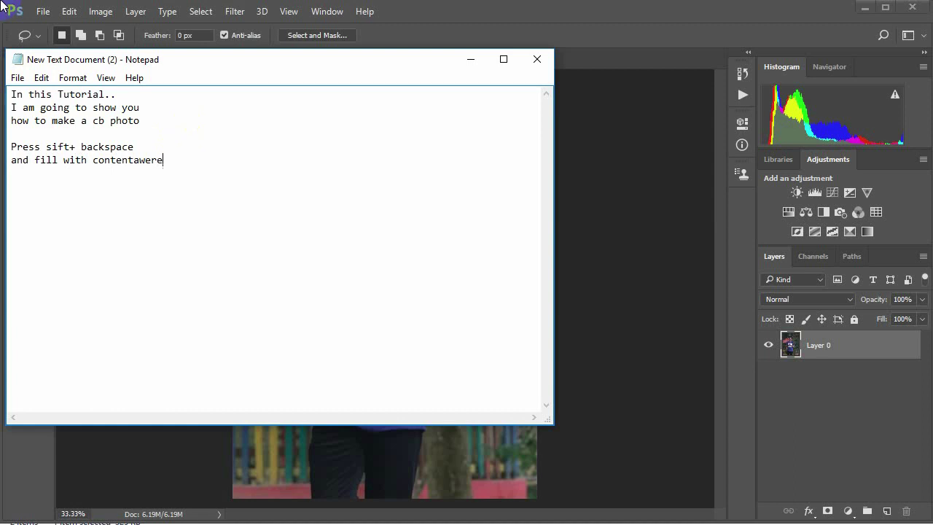
click(478, 63)
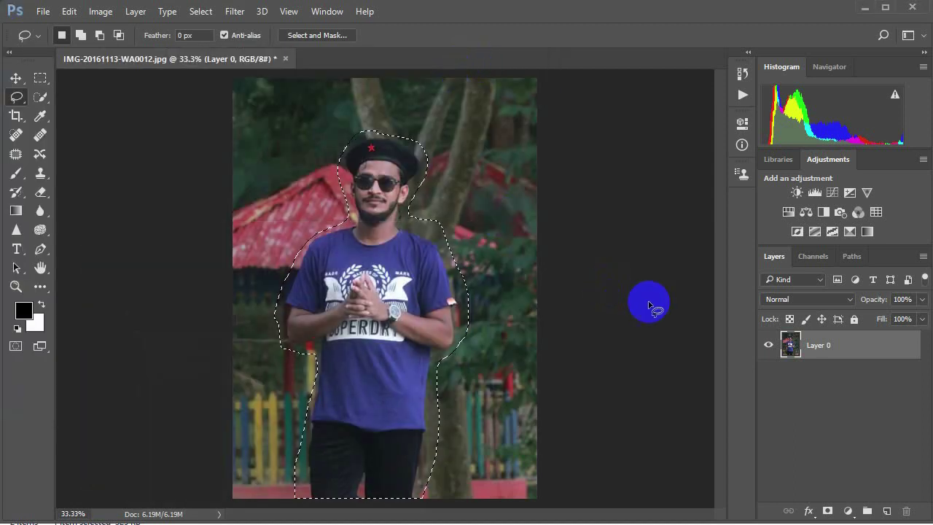
Content-Aware fill the selection to erase the man, then deselect with Ctrl+D
key(shift+F5)
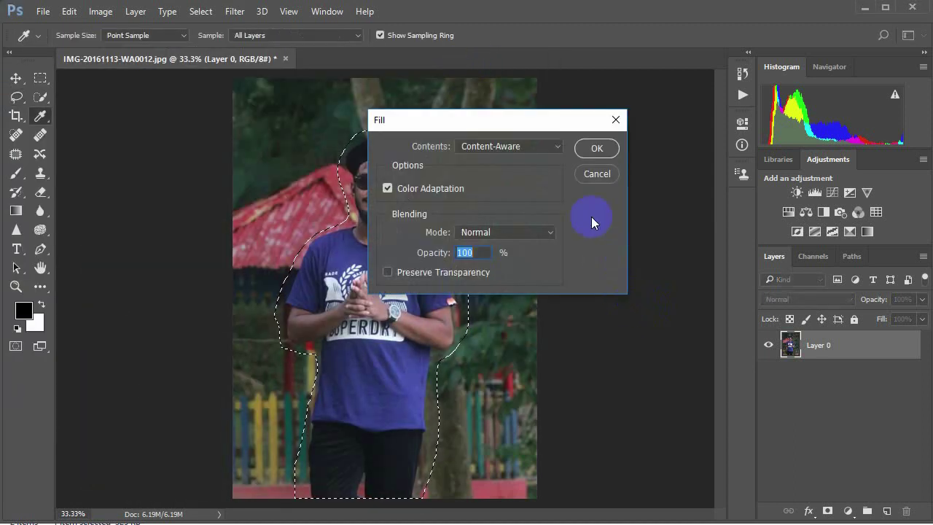
click(543, 148)
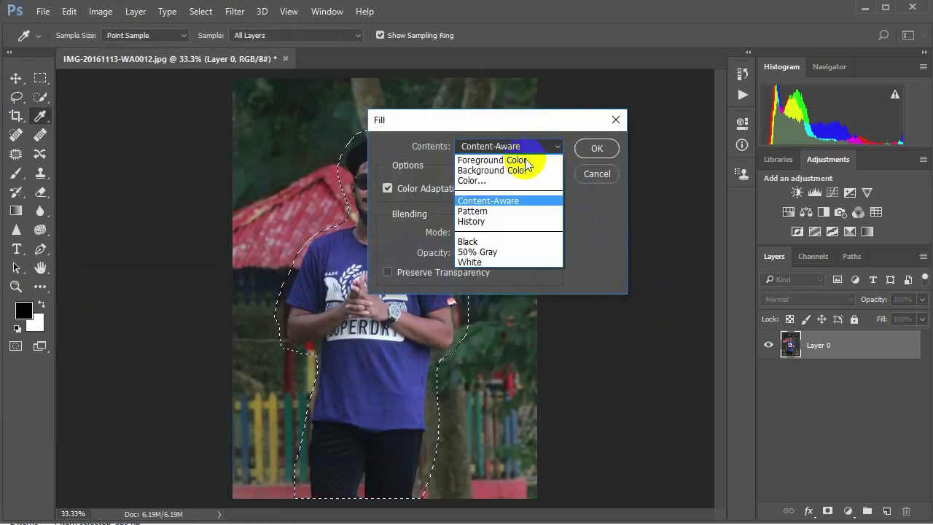
click(498, 201)
click(586, 149)
key(l)
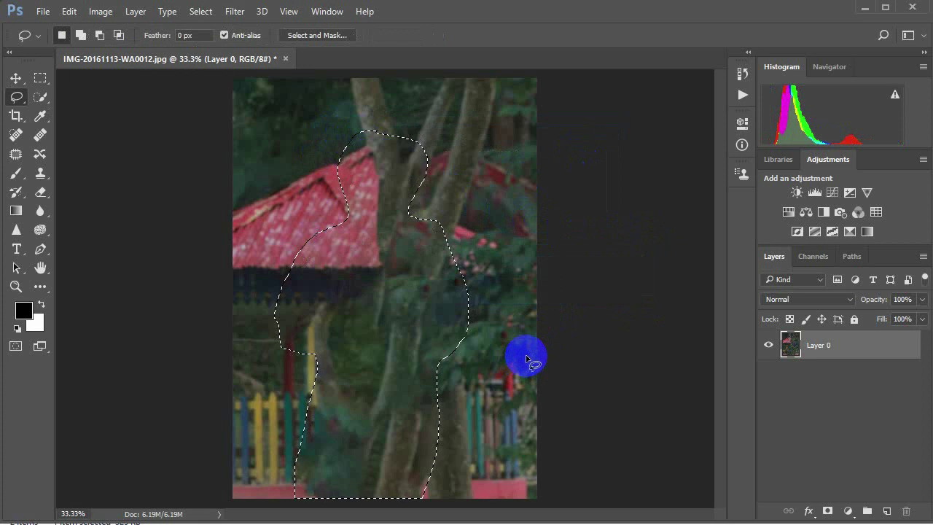
key(ctrl+d)
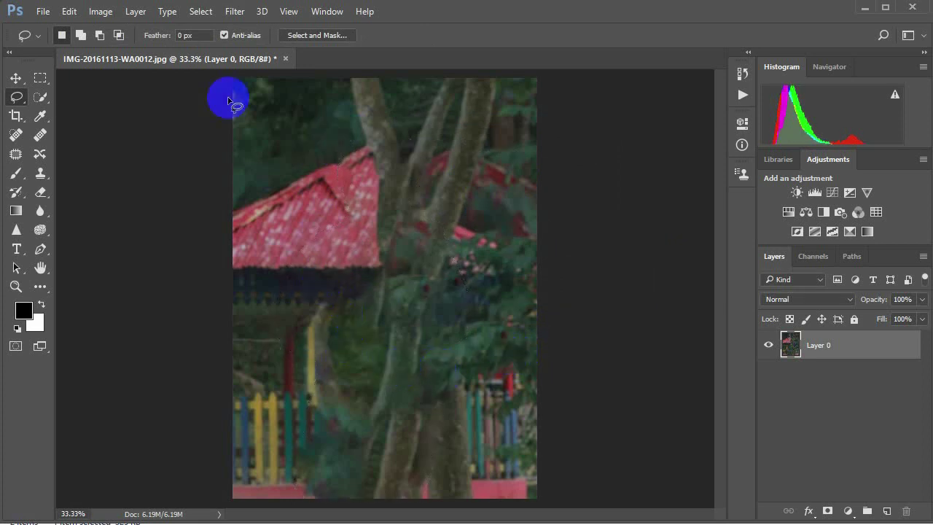
click(234, 11)
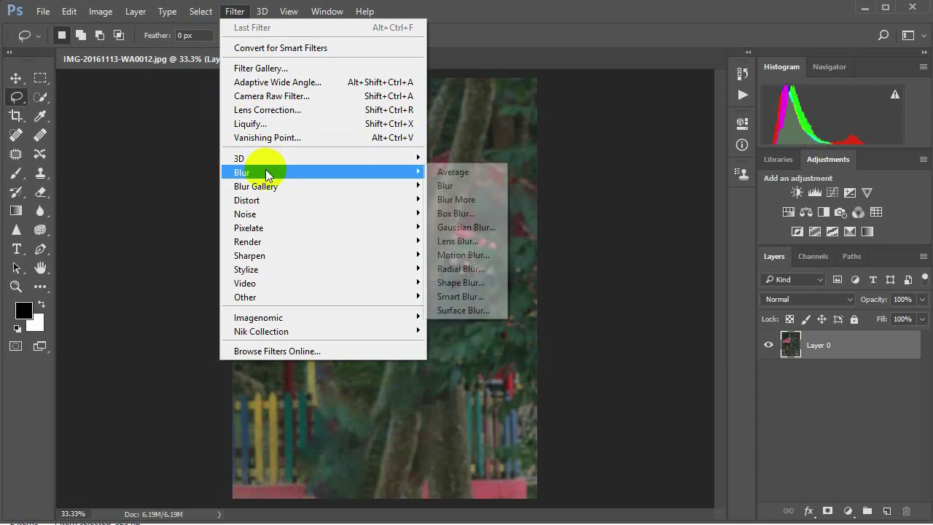
mouse_move(242, 172)
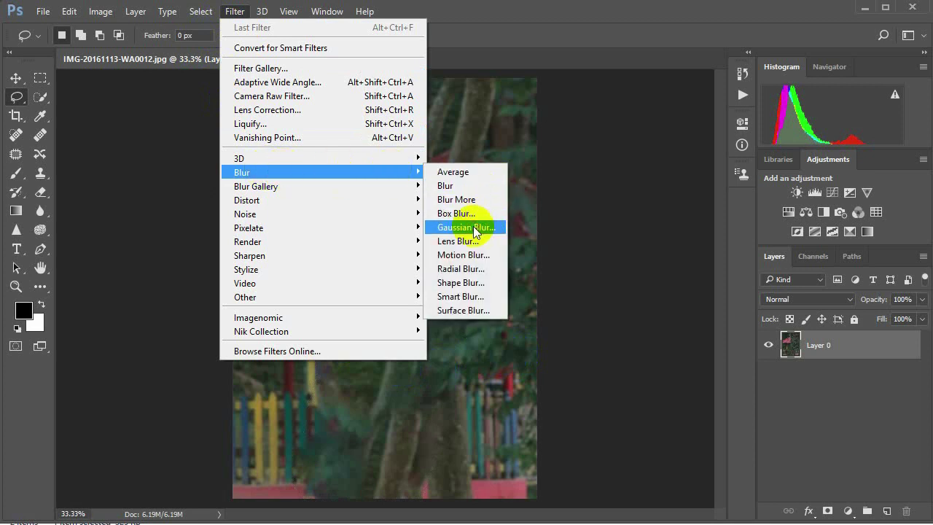
Apply a Gaussian Blur with a 4.4-pixel radius to the man-free background
click(476, 228)
drag(566, 293, 545, 295)
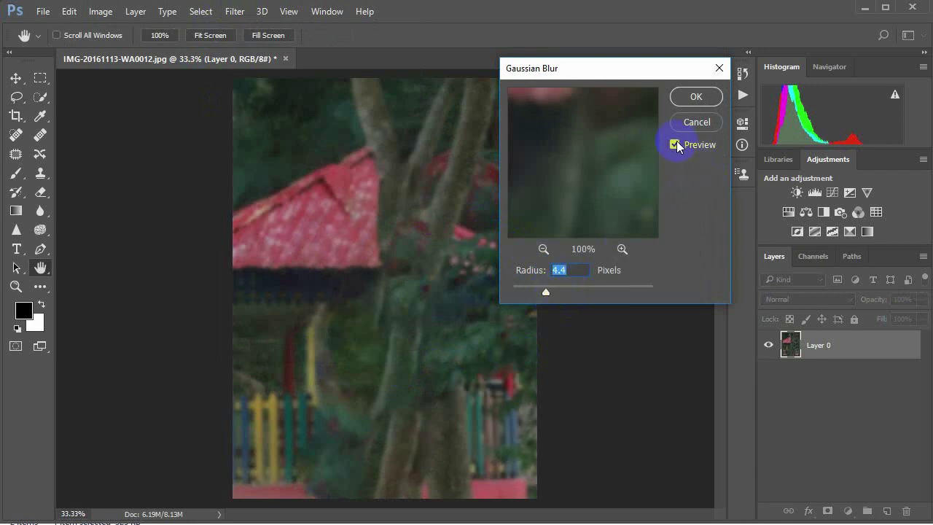
click(675, 144)
click(704, 97)
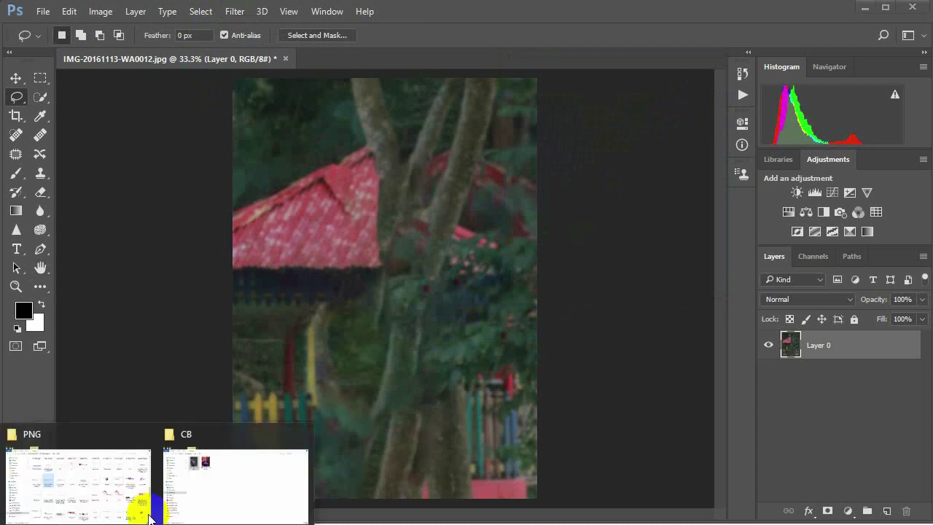
Drag IMG-20161113-WA0012 from the CB folder onto the canvas and commit the placement
click(197, 487)
drag(235, 142, 380, 139)
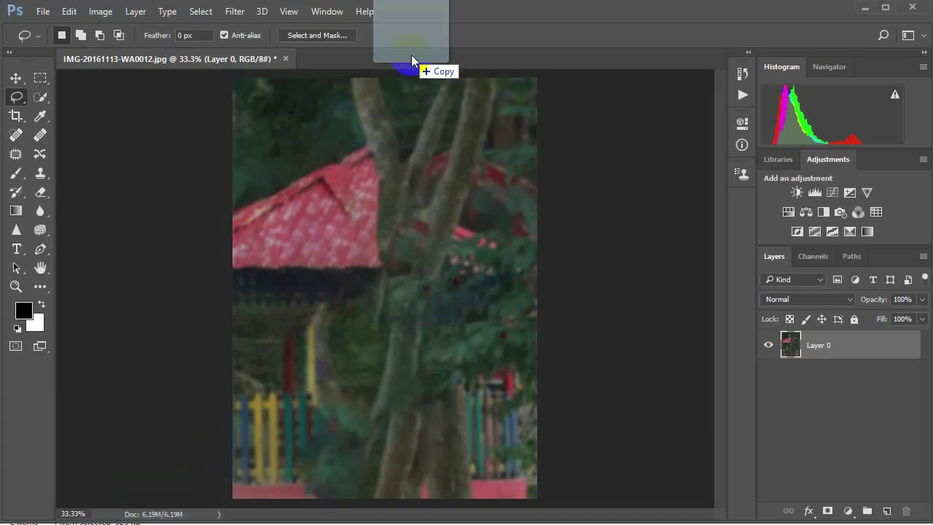
mouse_move(380, 139)
mouse_down()
mouse_move(411, 57)
mouse_move(175, 483)
mouse_move(171, 519)
mouse_up()
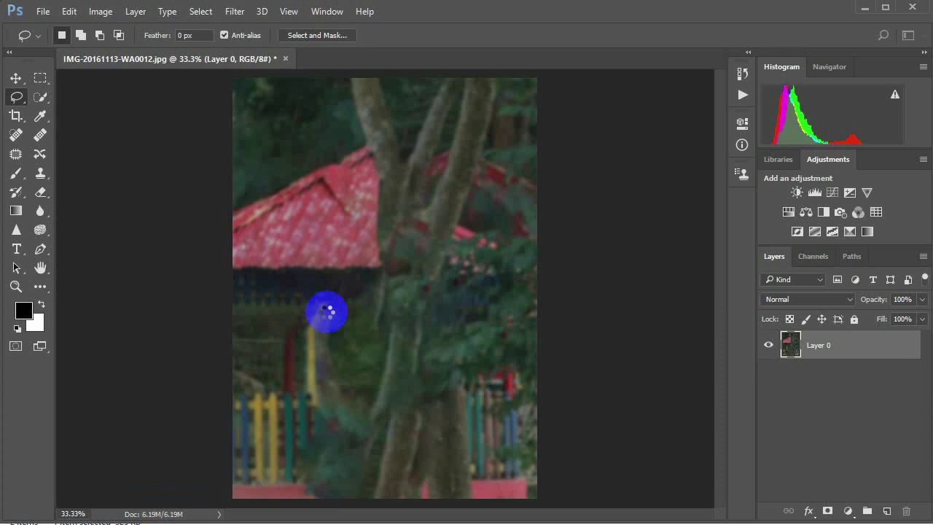
drag(171, 519, 357, 299)
key(Return)
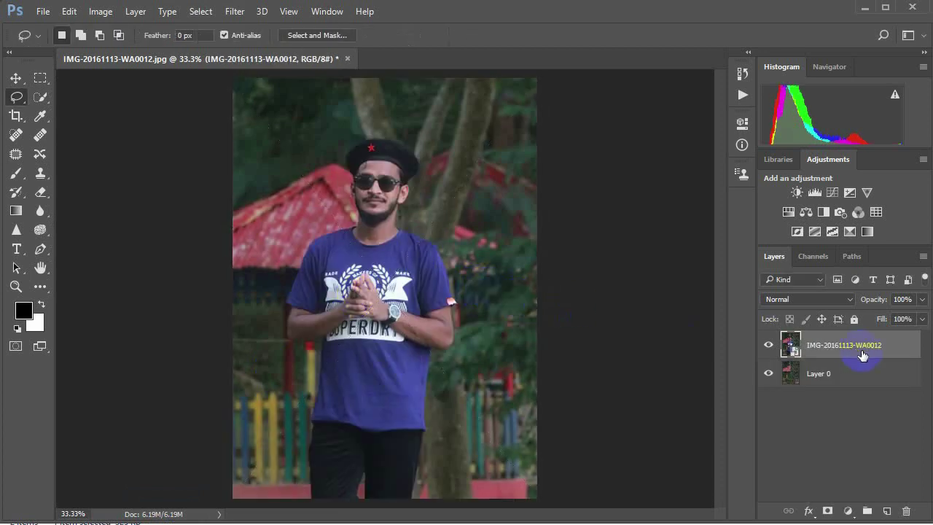
Rasterize the placed photo layer and toggle its visibility to check the background
right_click(859, 353)
click(602, 321)
drag(779, 351, 781, 360)
click(770, 347)
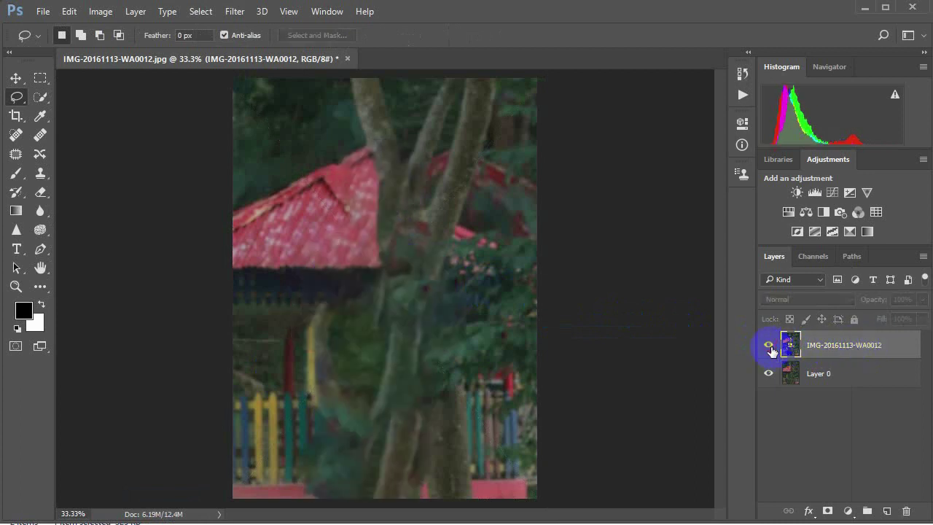
click(770, 345)
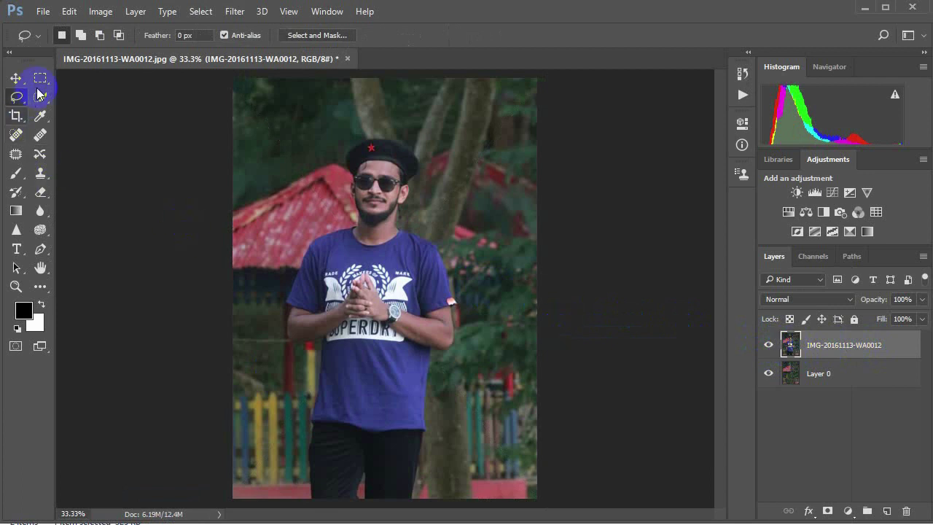
Select the man's shirt, arms, neckline and right forearm with the Quick Selection tool
drag(40, 97, 112, 97)
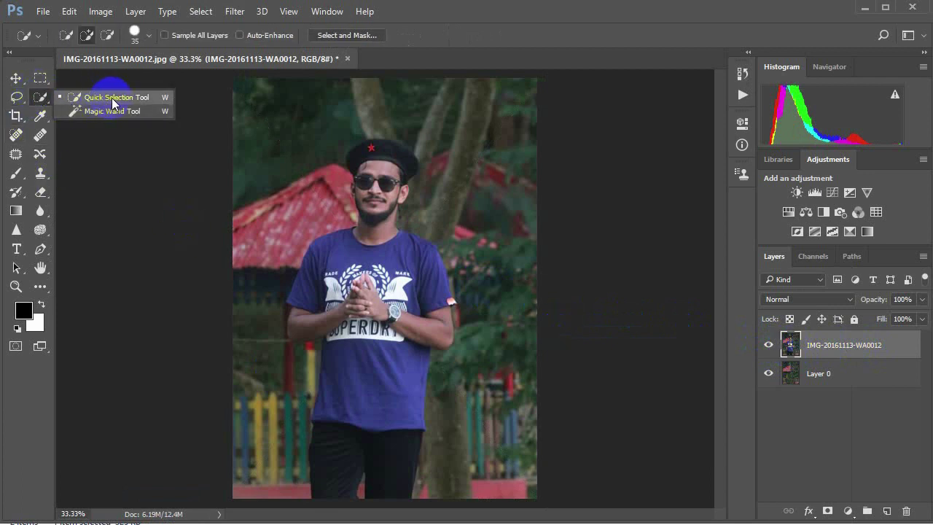
drag(39, 97, 90, 103)
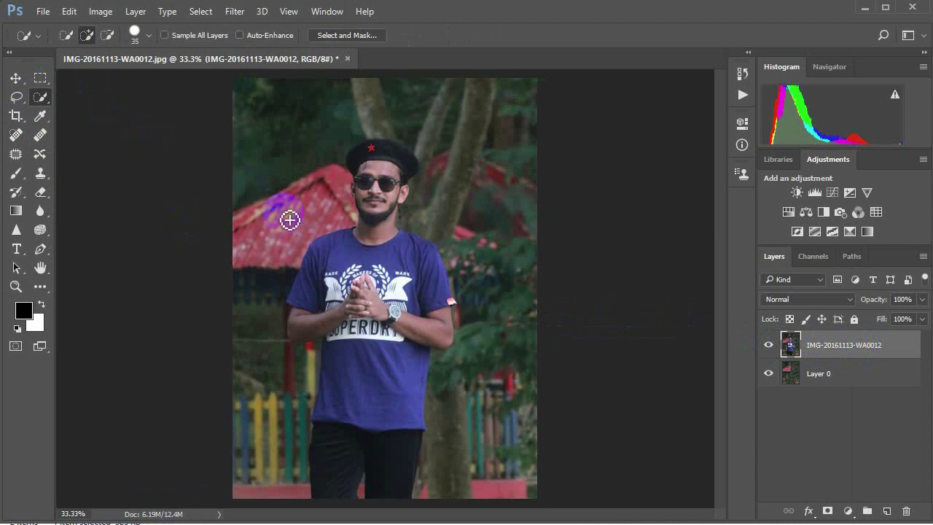
alt+scroll(383, 284, up, 1)
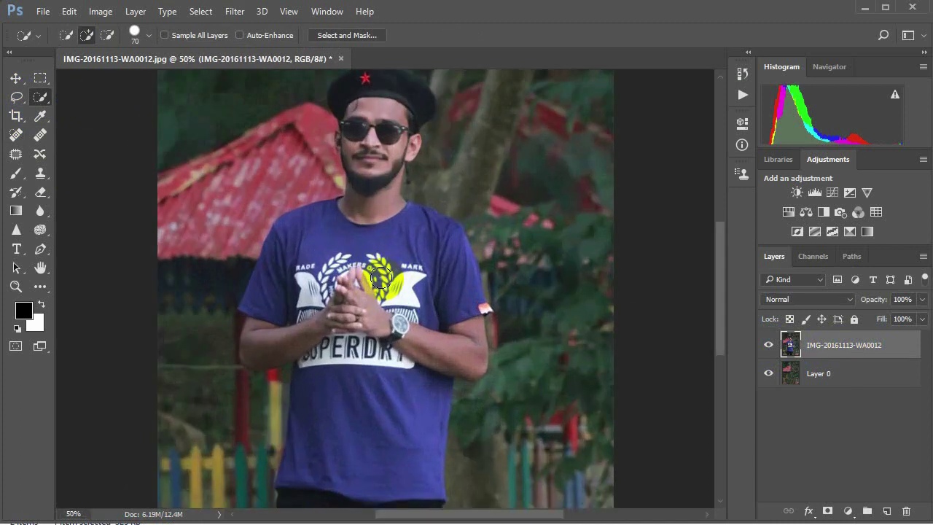
scroll(377, 280, down, 1)
scroll(372, 276, down, 1)
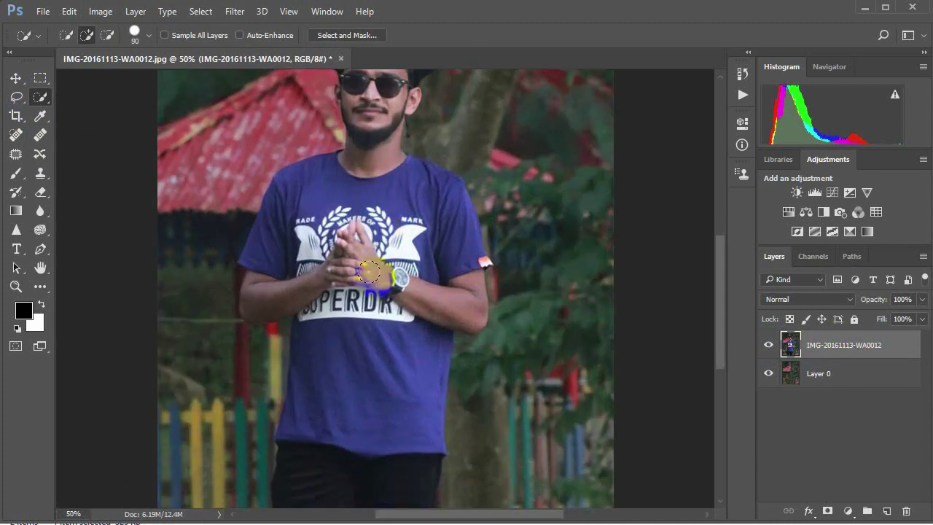
scroll(369, 272, down, 1)
drag(354, 358, 309, 224)
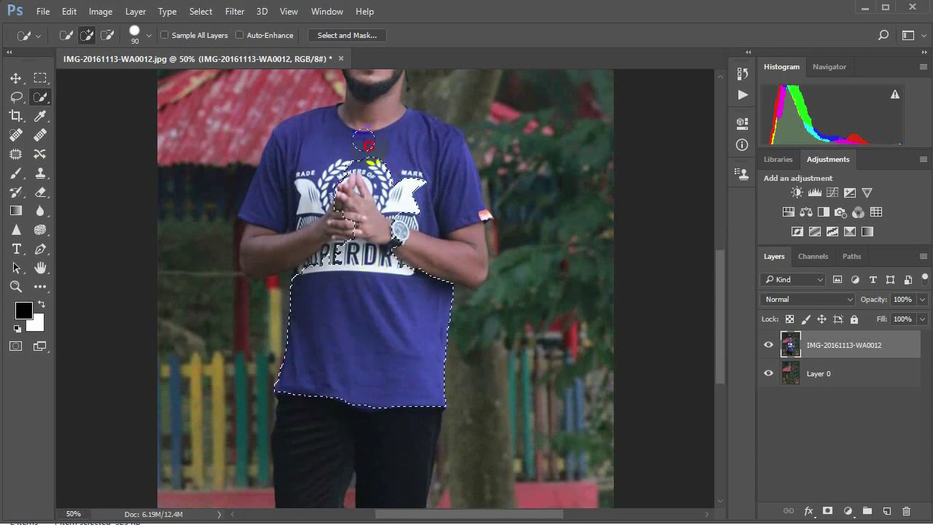
click(346, 129)
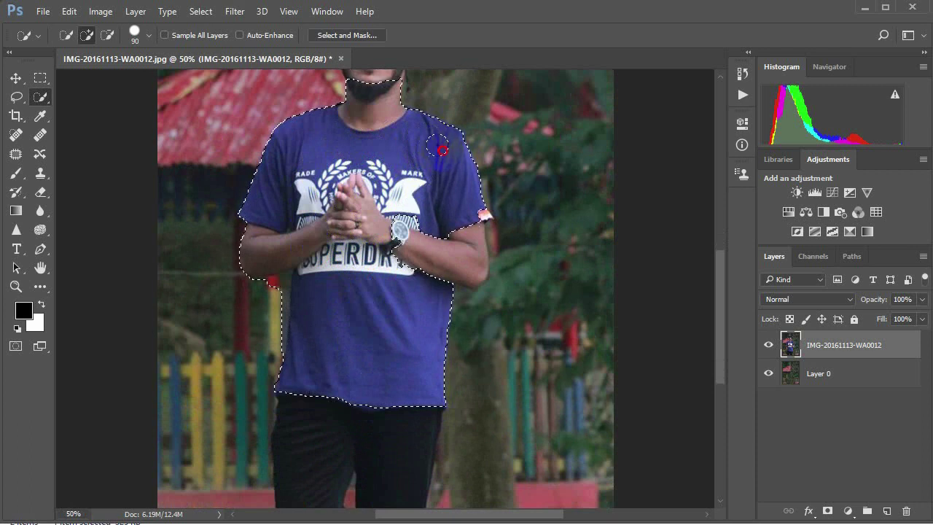
mouse_move(449, 210)
mouse_down()
mouse_move(457, 239)
mouse_move(467, 217)
mouse_up()
scroll(459, 215, down, 3)
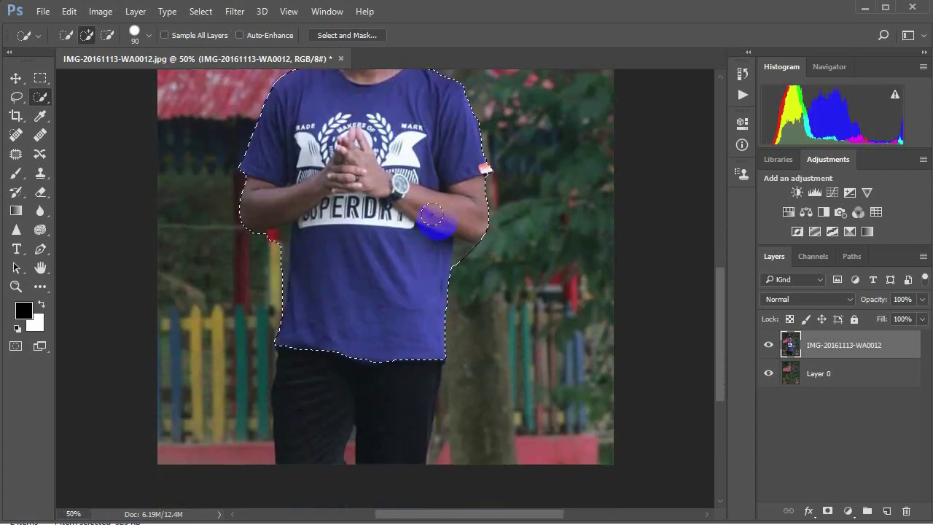
mouse_move(323, 312)
mouse_down()
mouse_move(322, 411)
mouse_move(326, 298)
mouse_move(382, 327)
mouse_move(392, 372)
mouse_move(328, 328)
mouse_move(370, 275)
mouse_up()
Zoom in, shrink the brush, and add the trousers to the selection
key(ctrl+plus)
key(bracketleft)
key(bracketleft)
key(bracketleft)
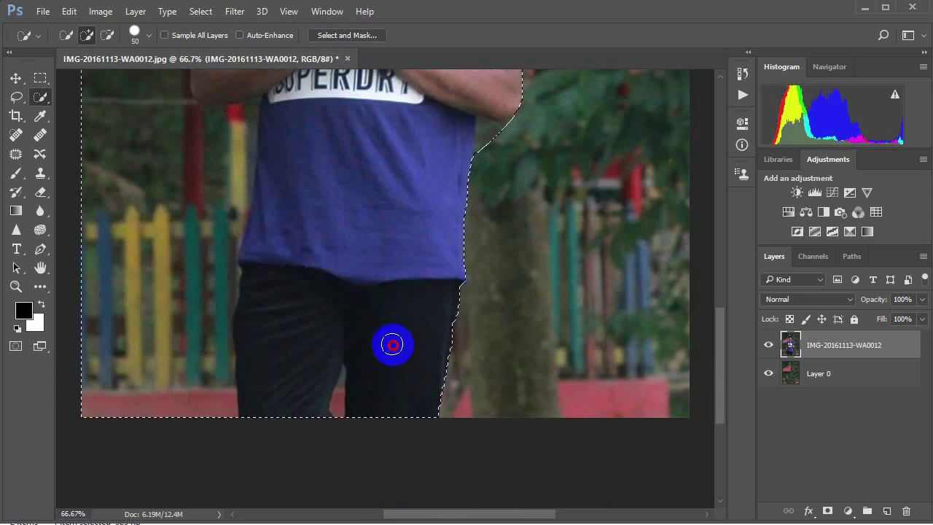
drag(391, 340, 350, 360)
scroll(350, 360, up, 5)
scroll(357, 358, up, 3)
scroll(292, 328, up, 3)
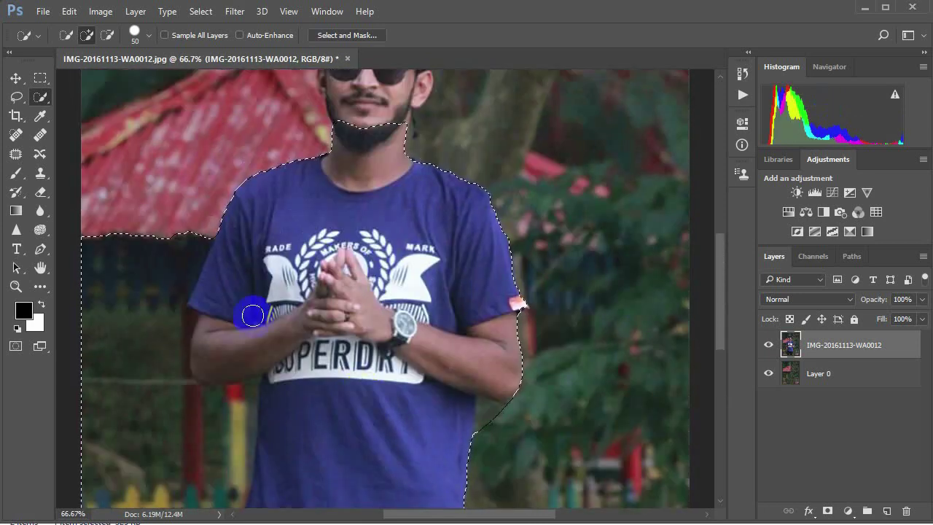
Subtract the background to the left of the shirt from the selection
mouse_move(129, 209)
mouse_down()
mouse_move(119, 348)
mouse_move(131, 453)
mouse_up()
scroll(131, 452, down, 3)
scroll(125, 343, down, 1)
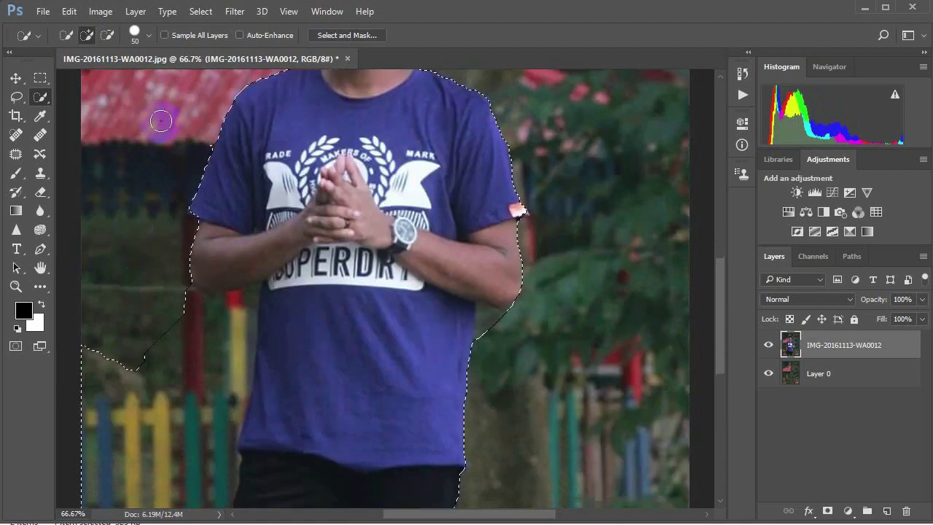
click(107, 35)
drag(162, 180, 175, 350)
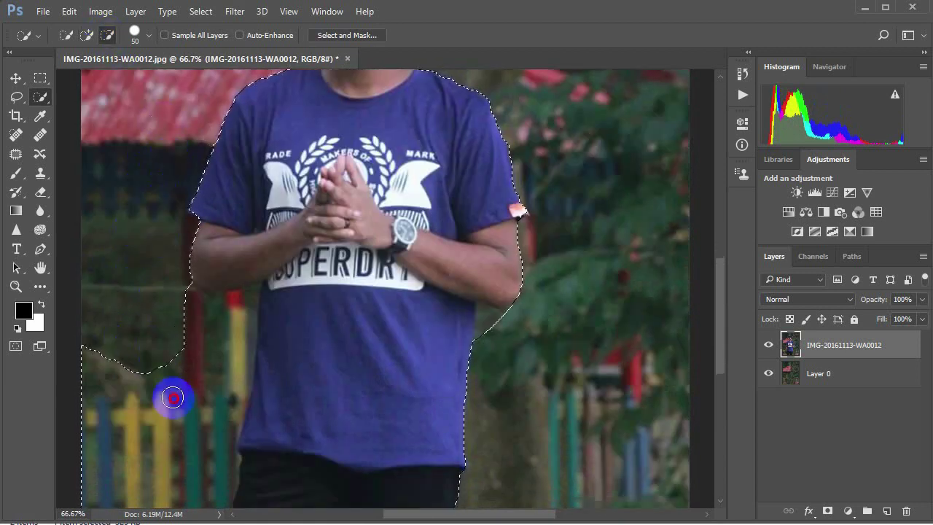
scroll(175, 351, down, 1)
mouse_move(183, 246)
mouse_down()
mouse_move(236, 226)
mouse_move(105, 225)
mouse_move(86, 409)
mouse_up()
scroll(219, 233, down, 1)
mouse_move(206, 273)
mouse_down()
mouse_move(219, 183)
mouse_move(237, 187)
mouse_up()
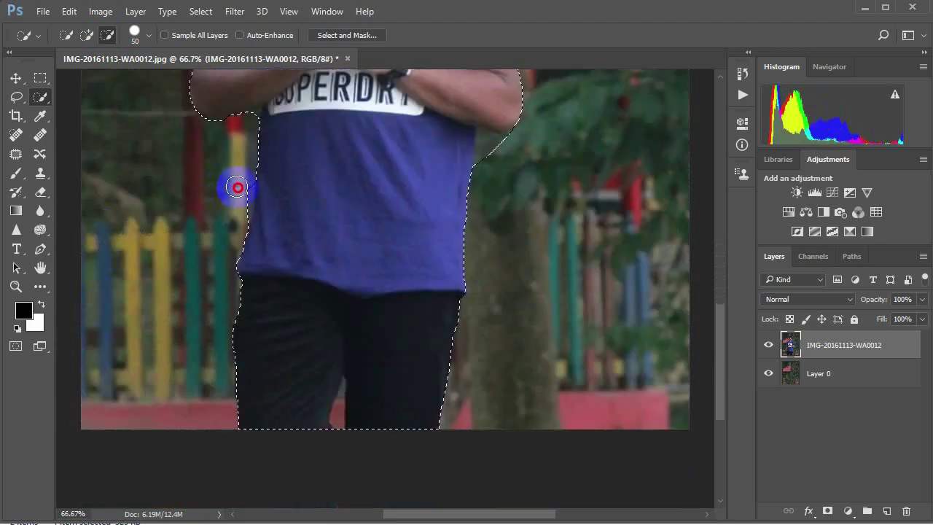
scroll(200, 280, up, 1)
scroll(212, 281, up, 1)
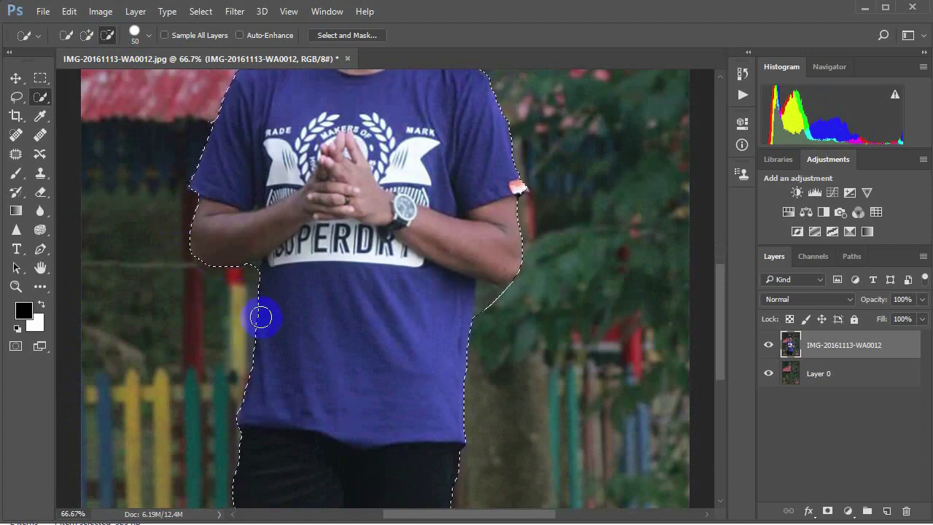
Tighten the selection edge beside the man's arm
scroll(350, 314, down, 2)
mouse_move(500, 218)
mouse_down()
mouse_move(494, 210)
mouse_move(518, 230)
mouse_up()
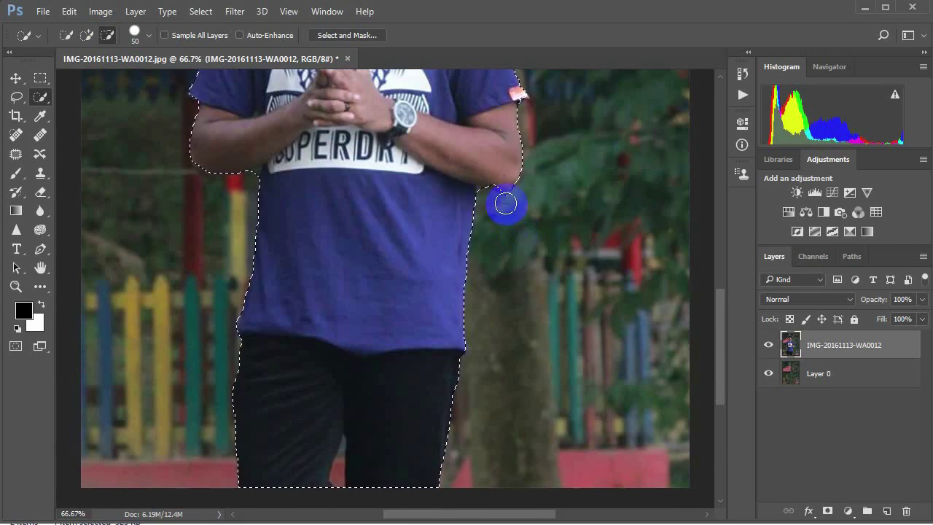
scroll(522, 284, up, 2)
scroll(525, 316, up, 3)
scroll(525, 317, up, 2)
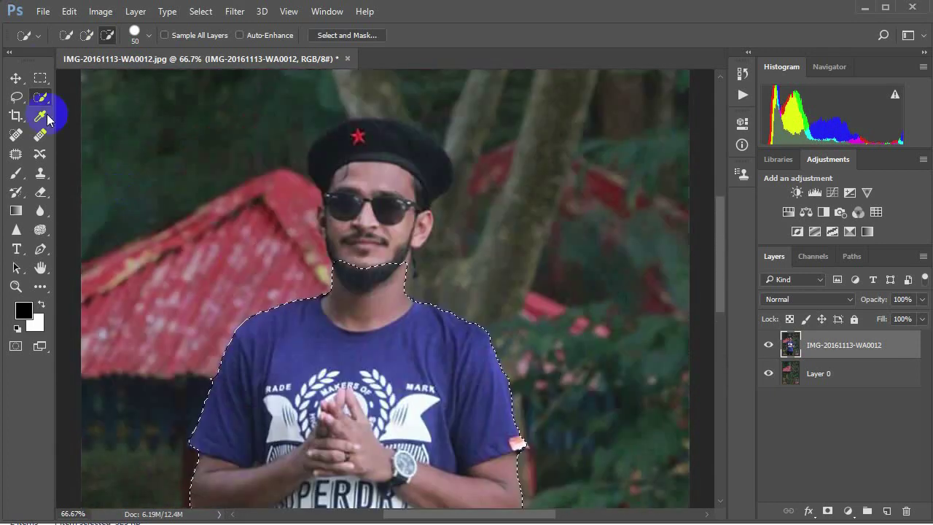
Add the man's face and head to the selection
click(86, 35)
mouse_move(375, 271)
mouse_down()
mouse_move(381, 212)
mouse_move(356, 204)
mouse_move(353, 155)
mouse_move(379, 146)
mouse_move(423, 158)
mouse_move(404, 177)
mouse_up()
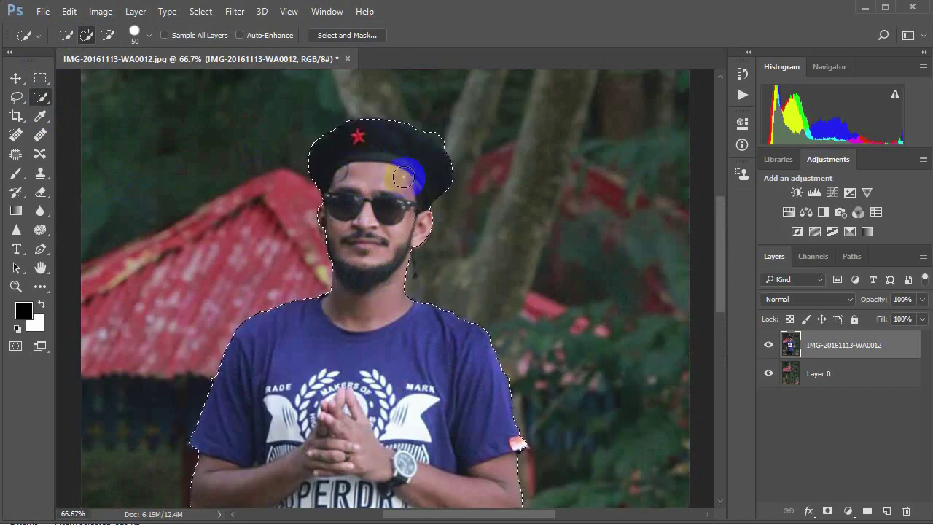
scroll(403, 176, up, 3)
scroll(365, 204, up, 3)
scroll(331, 195, up, 3)
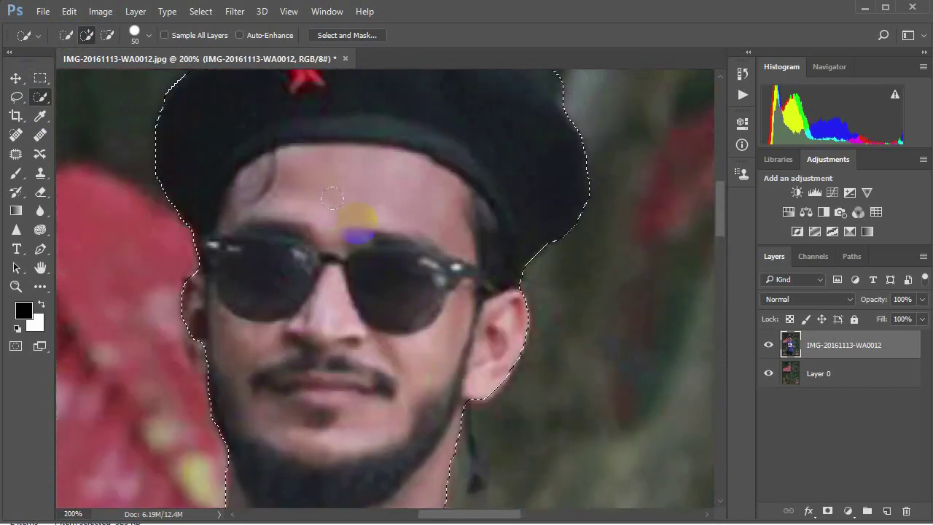
scroll(332, 195, up, 1)
scroll(364, 211, up, 3)
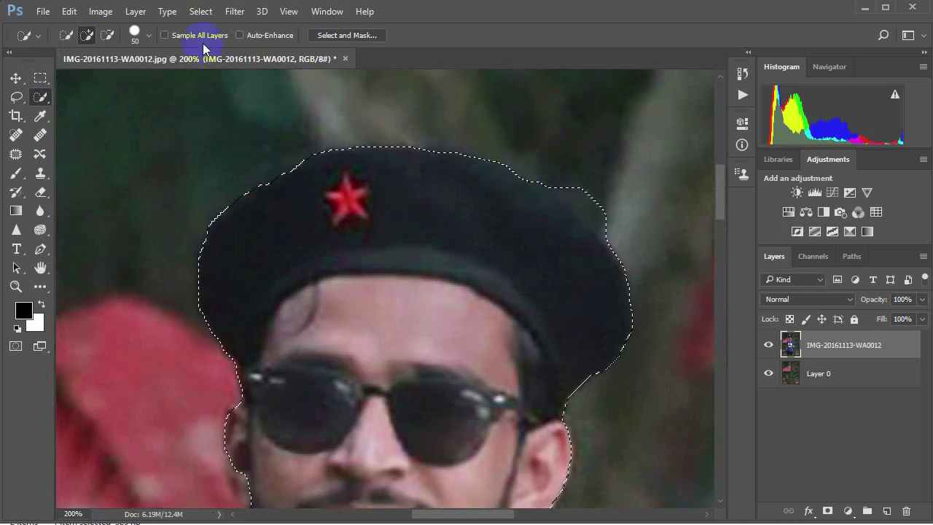
Set the brush size to 21 and trim the selection around the cap's top-right
click(150, 35)
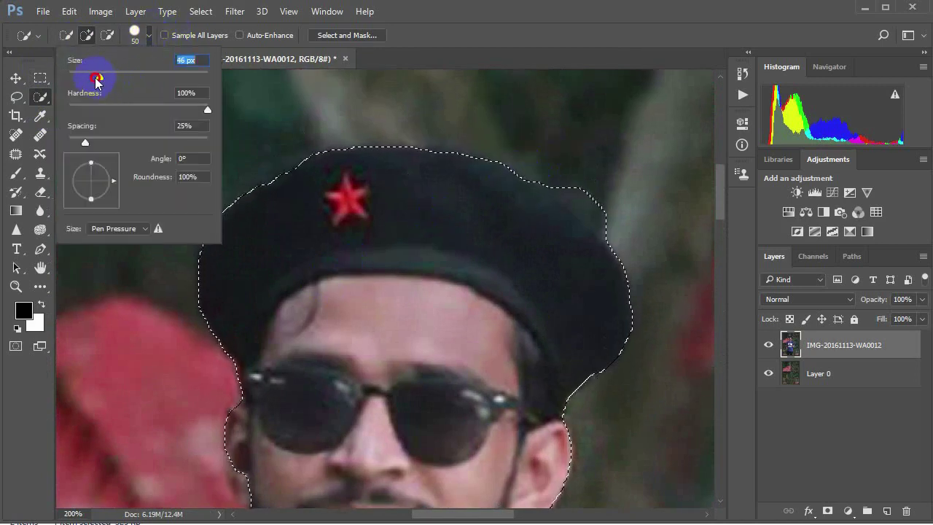
click(579, 181)
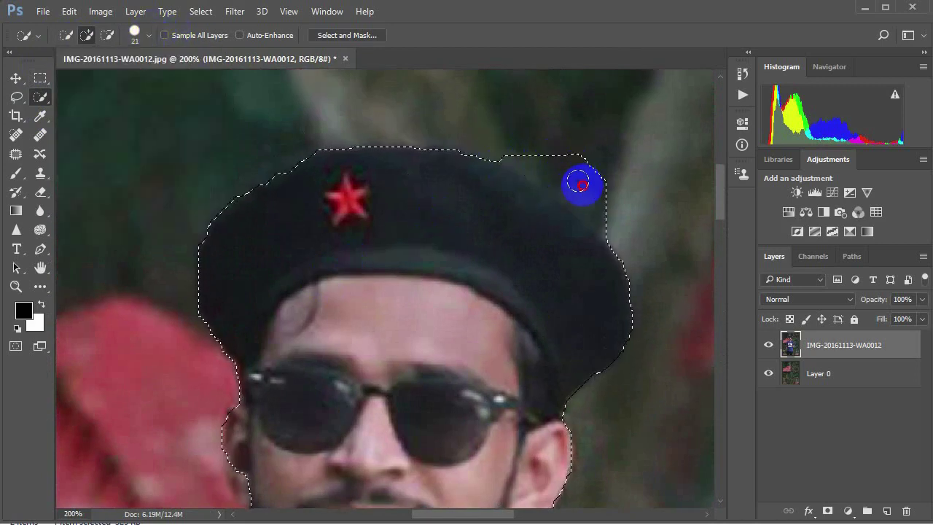
click(109, 37)
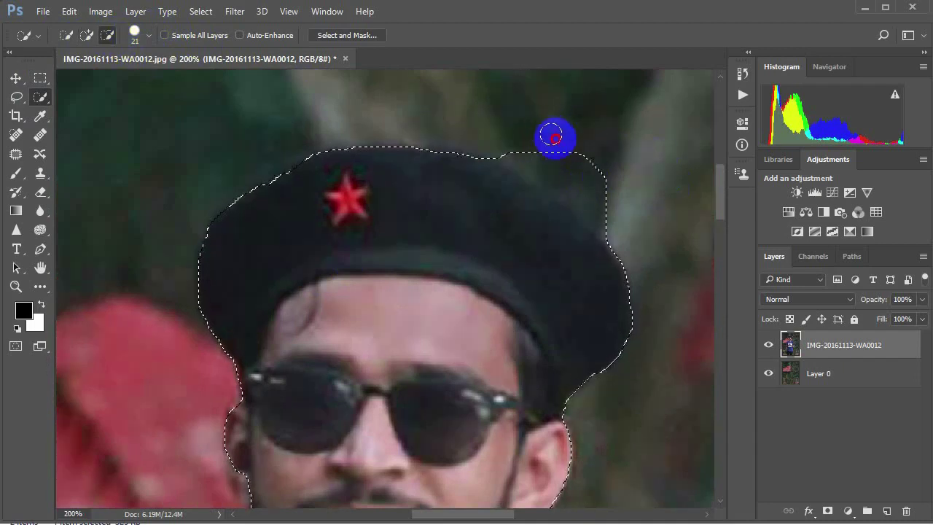
mouse_move(551, 138)
mouse_down()
mouse_move(583, 195)
mouse_move(302, 140)
mouse_move(296, 175)
mouse_move(274, 180)
mouse_up()
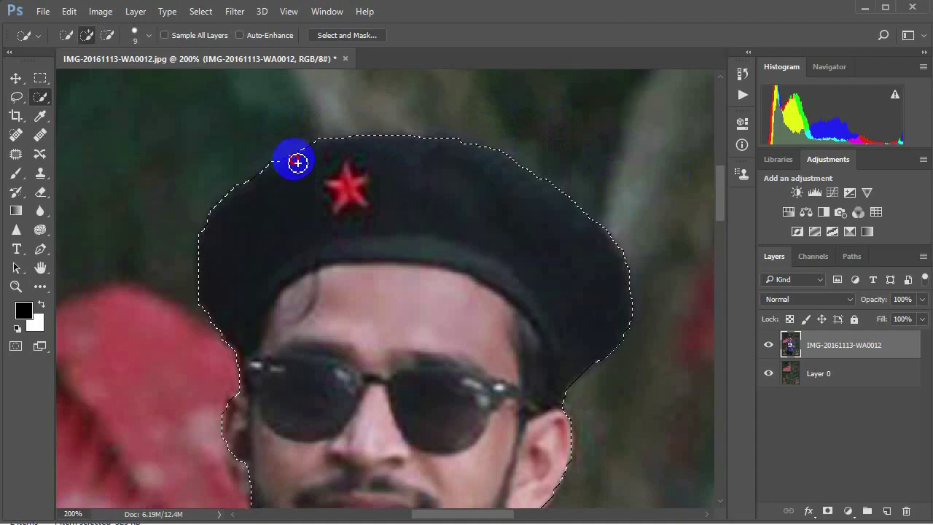
Add the left ear edge back and trim background off the beard's left edge
scroll(301, 163, down, 2)
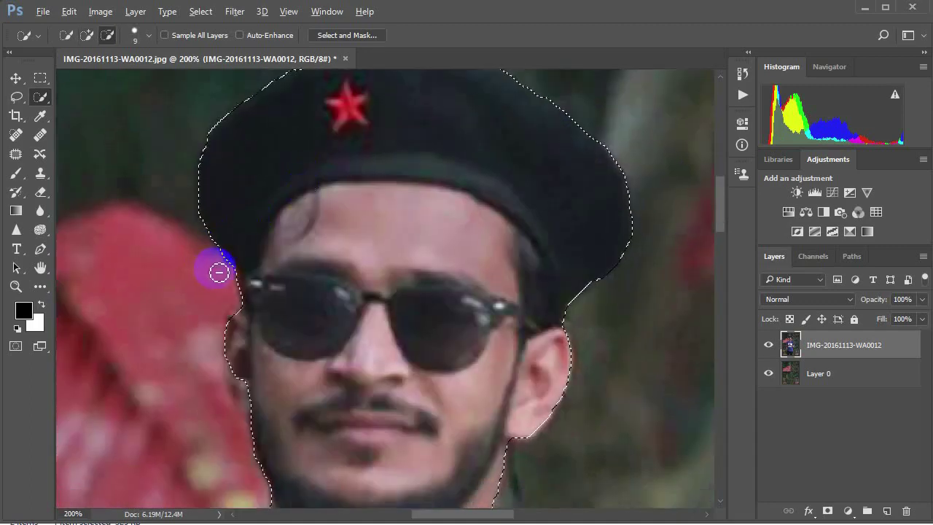
scroll(270, 284, down, 2)
scroll(242, 249, down, 2)
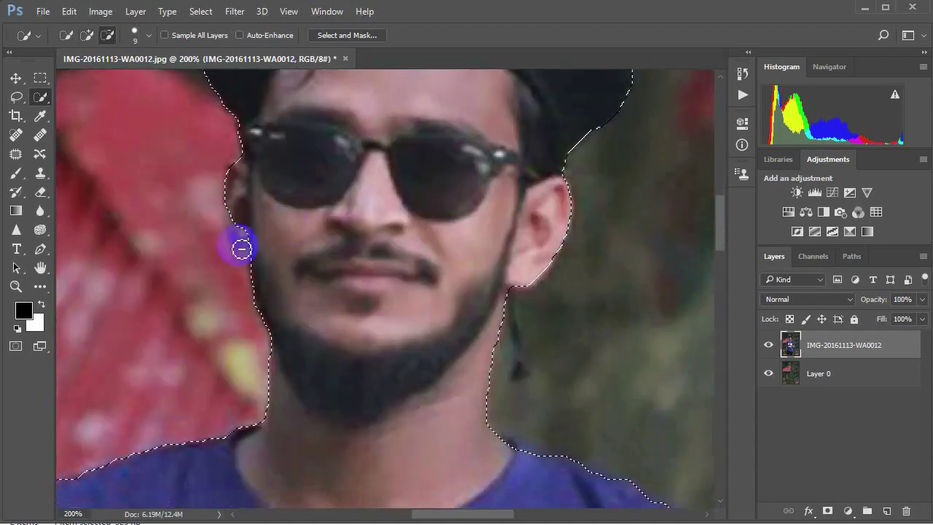
drag(241, 182, 250, 211)
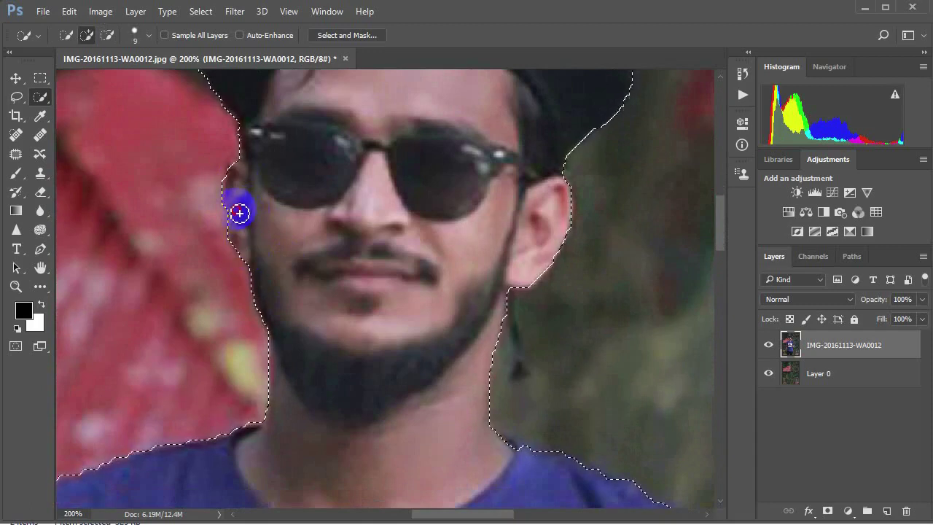
drag(237, 221, 239, 175)
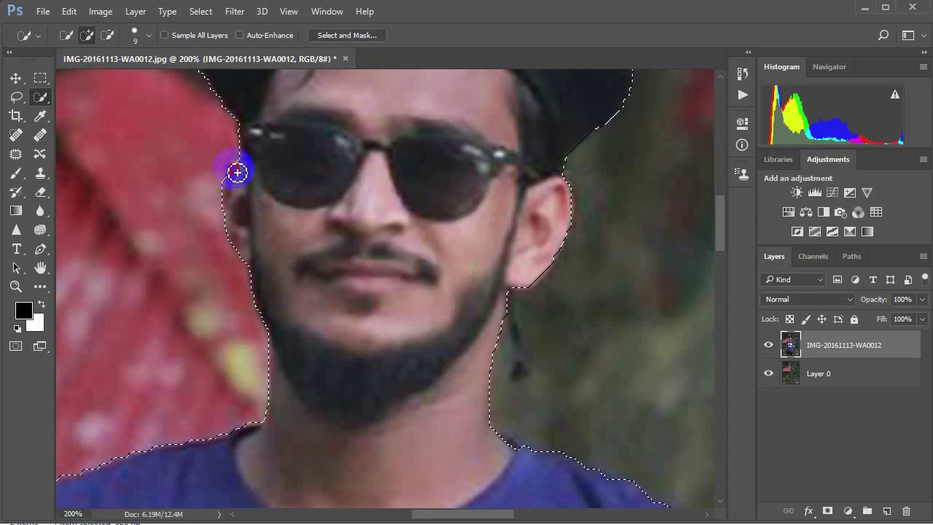
scroll(421, 270, down, 3)
scroll(328, 272, down, 1)
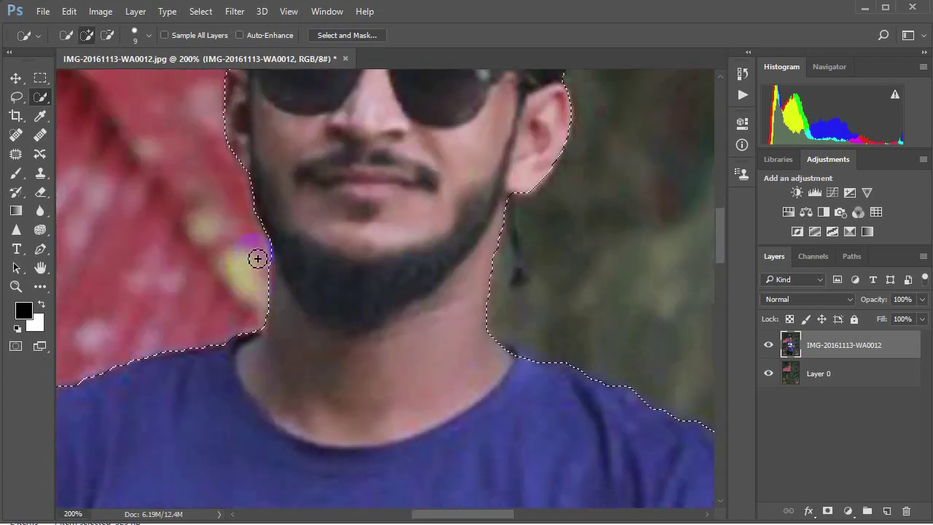
key(alt)
mouse_move(259, 258)
mouse_down()
mouse_move(268, 280)
mouse_move(263, 323)
mouse_up()
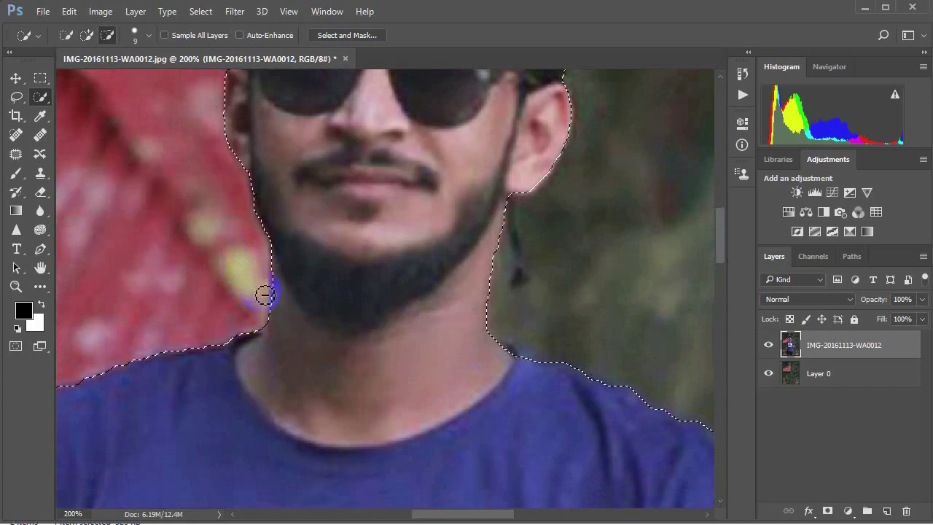
Trim background beside the neck and extend the selection along the right shoulder
mouse_move(531, 277)
mouse_down()
mouse_move(527, 229)
mouse_move(554, 202)
mouse_move(599, 218)
mouse_up()
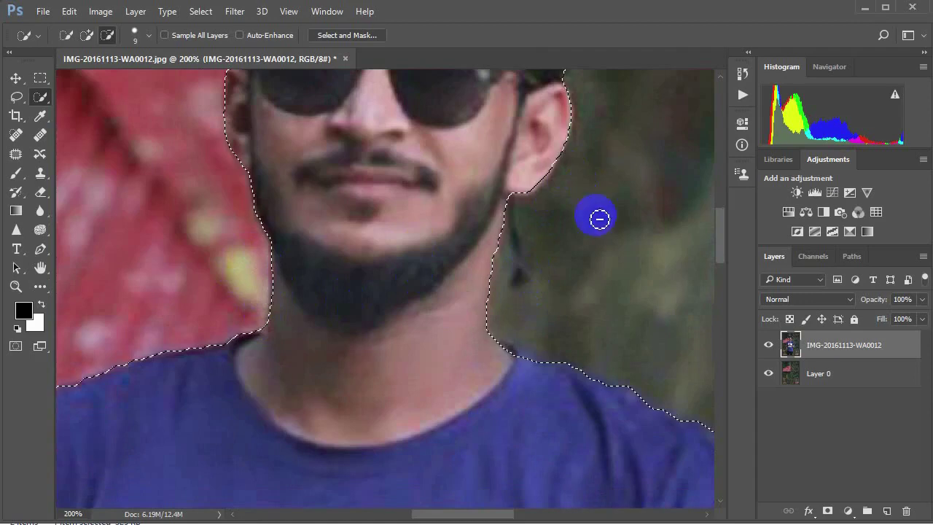
scroll(604, 256, up, 2)
scroll(423, 298, down, 6)
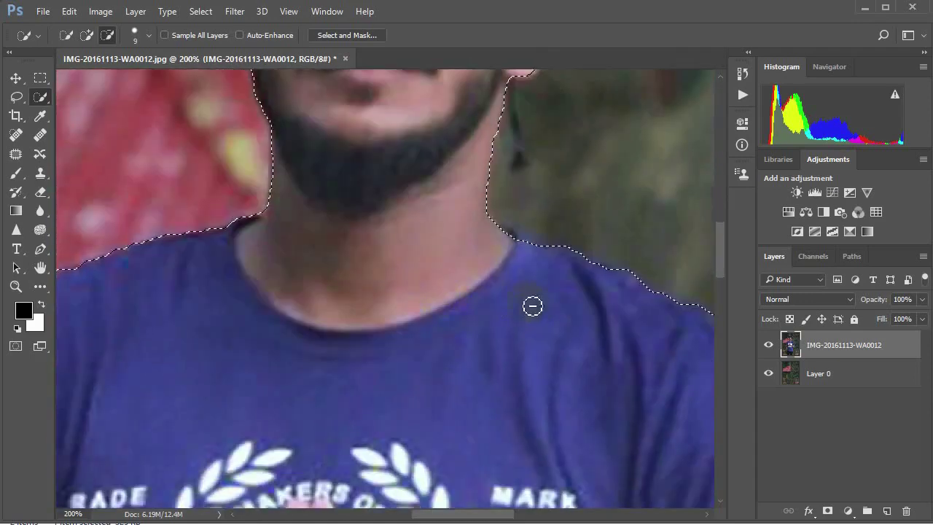
mouse_move(511, 230)
mouse_down()
mouse_move(556, 256)
mouse_move(591, 321)
mouse_move(438, 296)
mouse_up()
drag(415, 225, 429, 229)
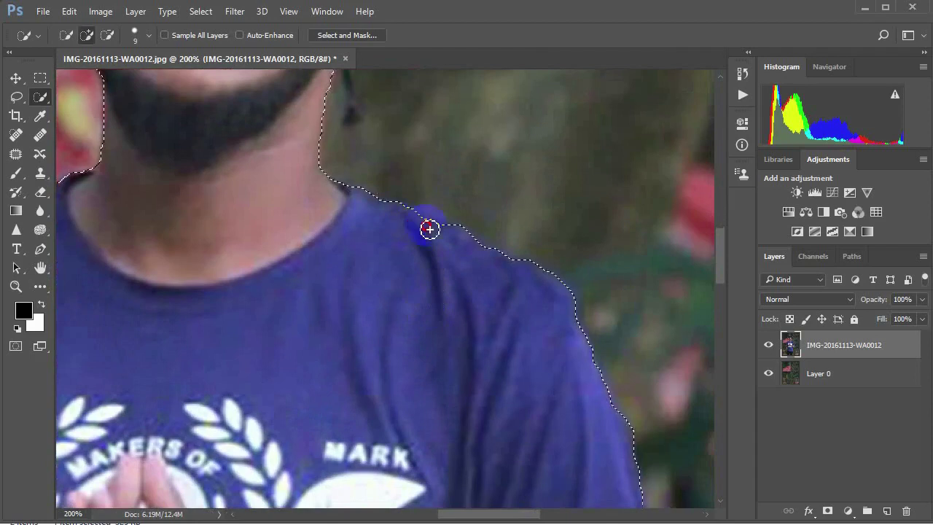
scroll(545, 288, down, 3)
scroll(565, 255, down, 2)
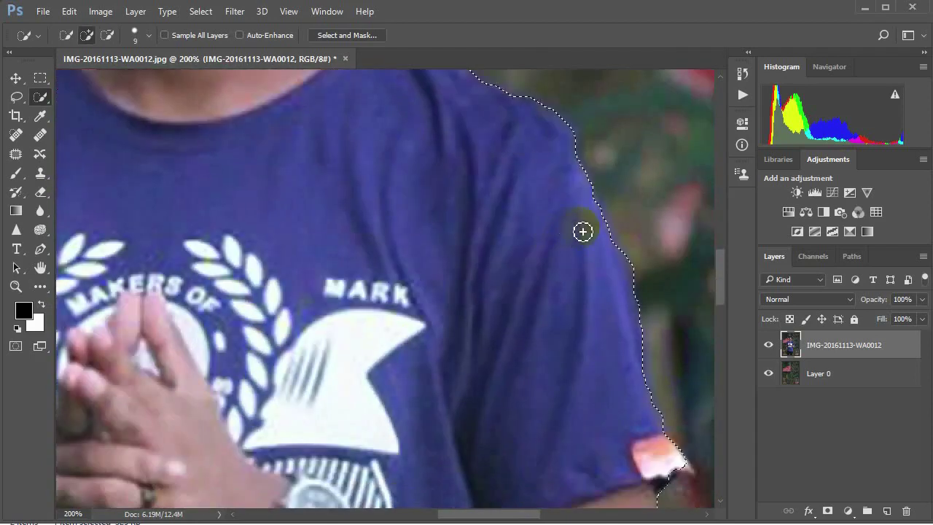
mouse_move(583, 232)
mouse_down()
mouse_move(579, 196)
mouse_move(602, 221)
mouse_move(620, 277)
mouse_up()
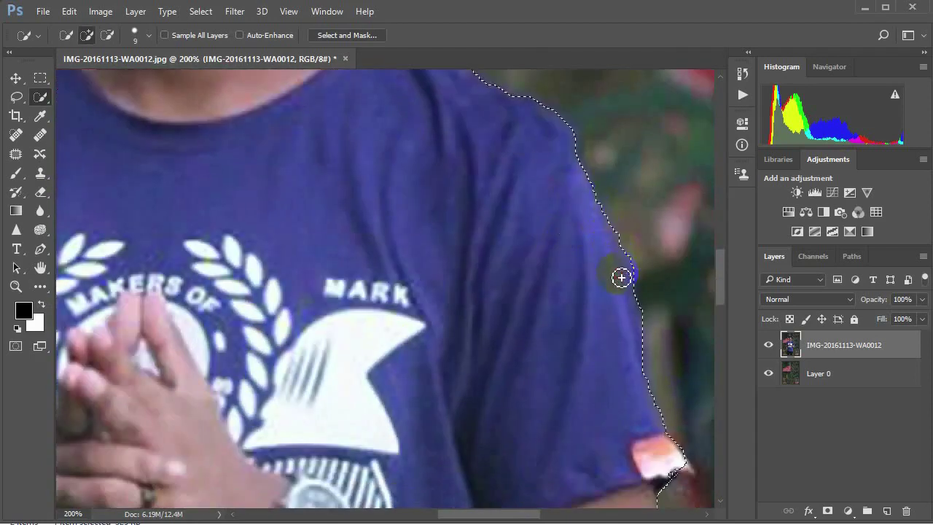
Reshape the selection around the right elbow and lower arm edge
scroll(620, 277, down, 3)
scroll(617, 279, down, 2)
mouse_move(677, 273)
mouse_down()
mouse_move(685, 281)
mouse_move(659, 279)
mouse_up()
scroll(679, 248, down, 2)
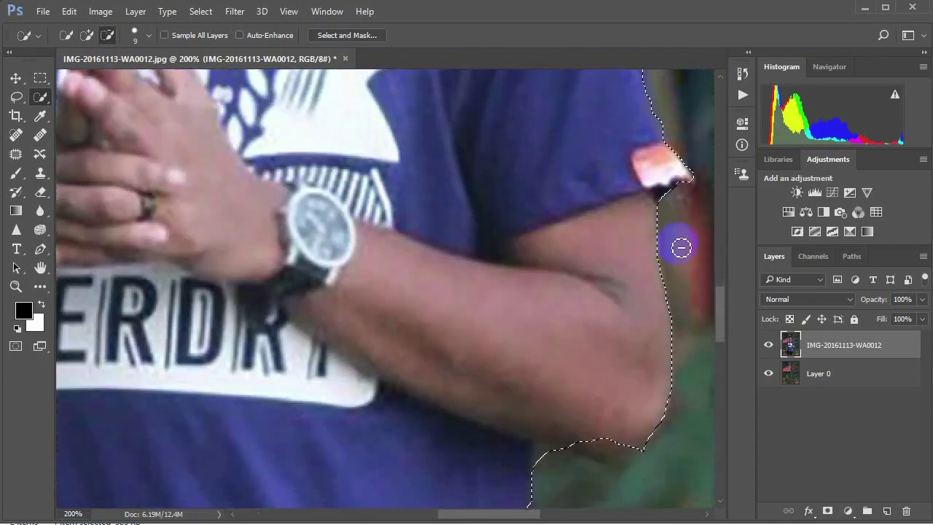
scroll(684, 244, down, 3)
drag(684, 244, 624, 340)
mouse_move(569, 358)
mouse_down()
mouse_move(620, 364)
mouse_move(616, 373)
mouse_move(564, 352)
mouse_up()
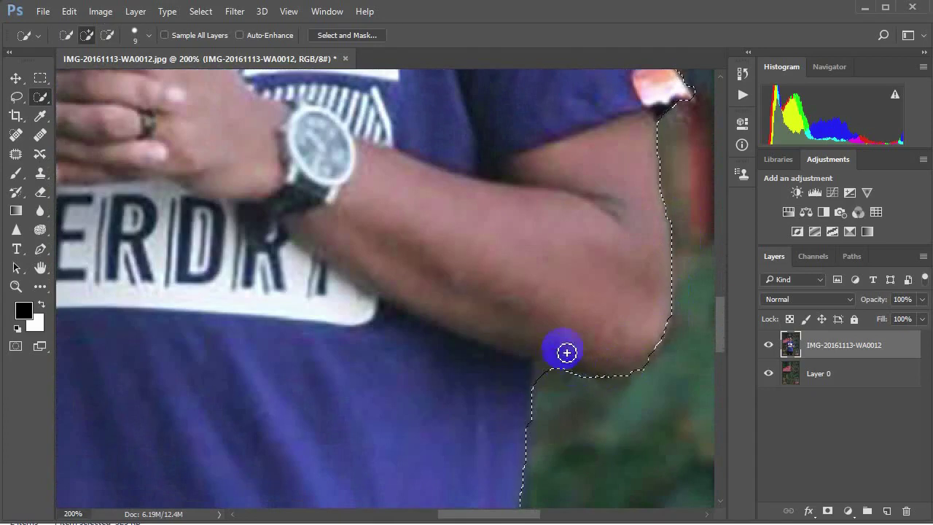
scroll(624, 319, down, 1)
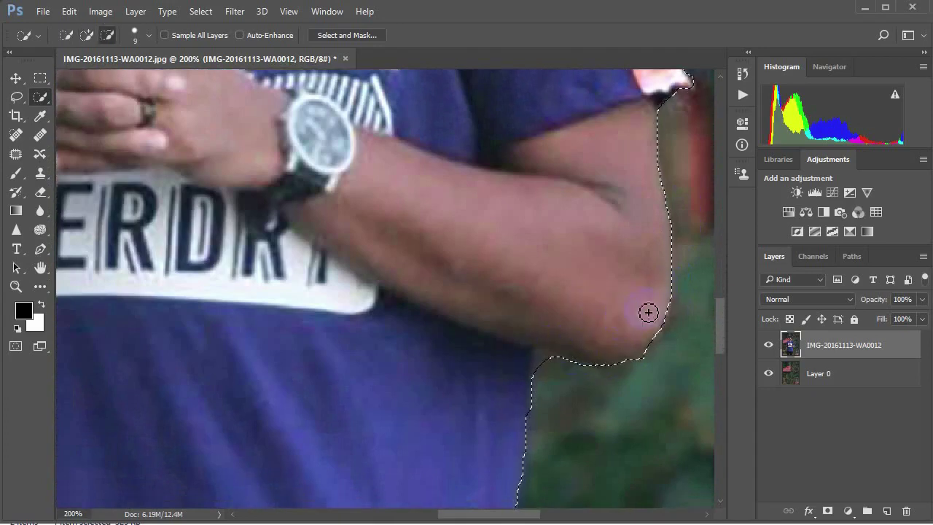
scroll(594, 323, down, 3)
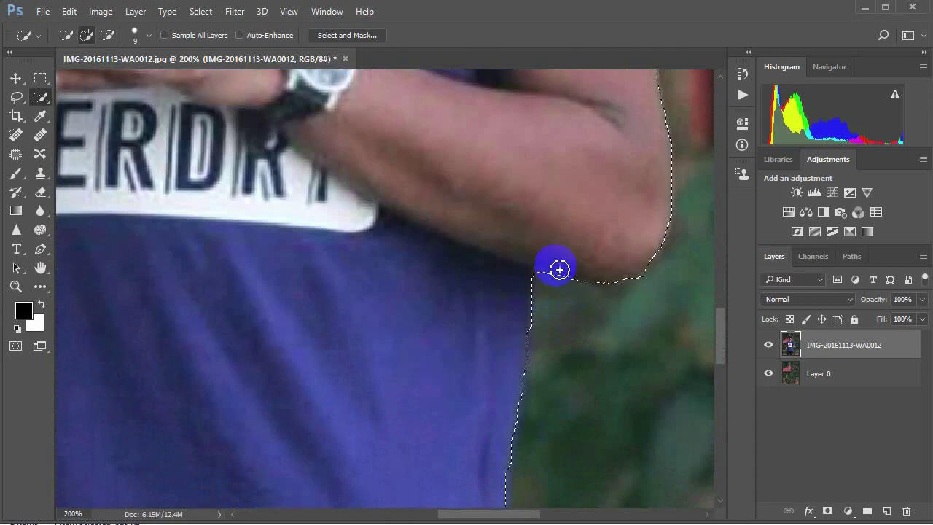
drag(558, 269, 623, 278)
scroll(613, 277, down, 3)
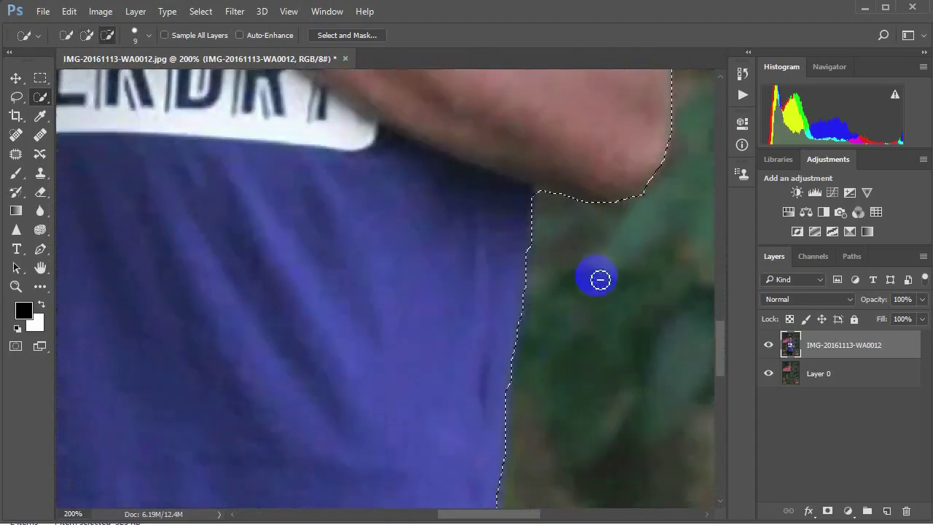
scroll(569, 234, down, 4)
Fit the selection to the shirt's side and cut out the red background gap near the trousers
drag(520, 132, 503, 265)
scroll(506, 246, down, 3)
scroll(511, 255, down, 3)
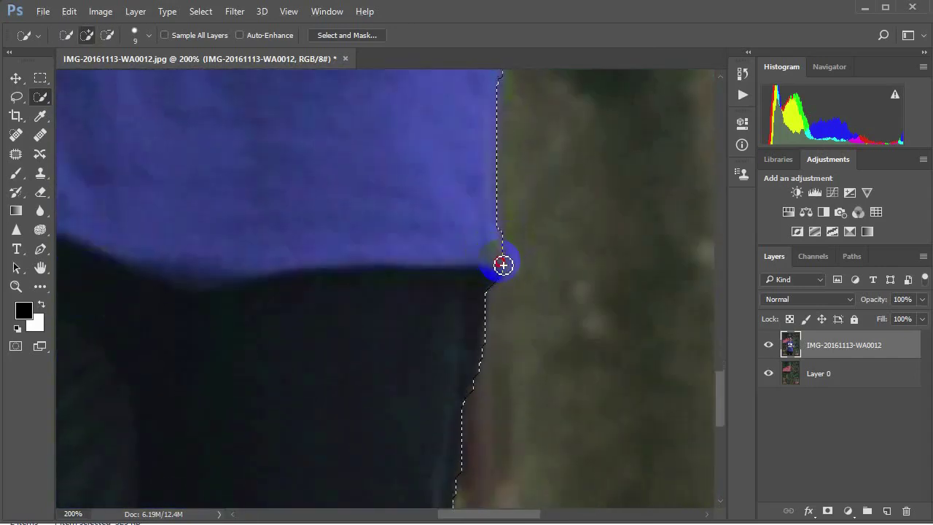
scroll(525, 262, down, 3)
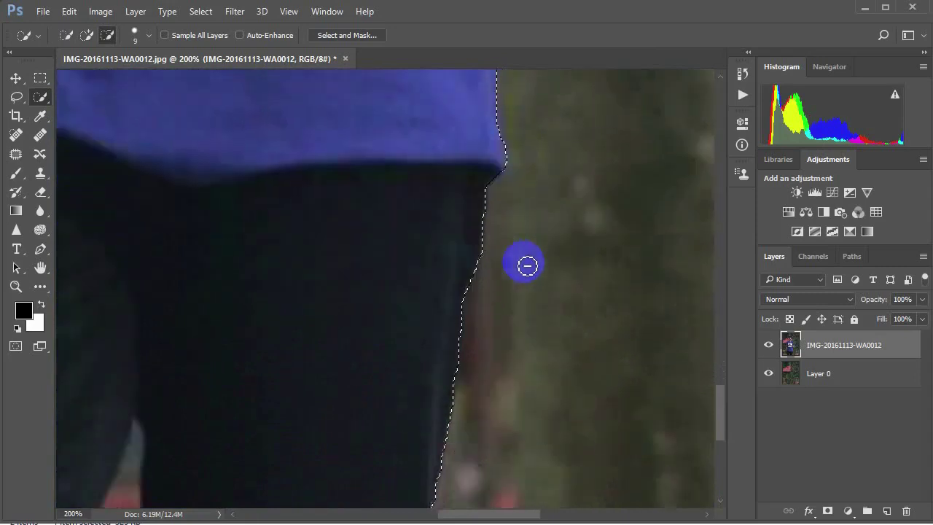
scroll(524, 270, down, 3)
scroll(510, 292, down, 2)
scroll(329, 307, down, 3)
drag(187, 270, 333, 264)
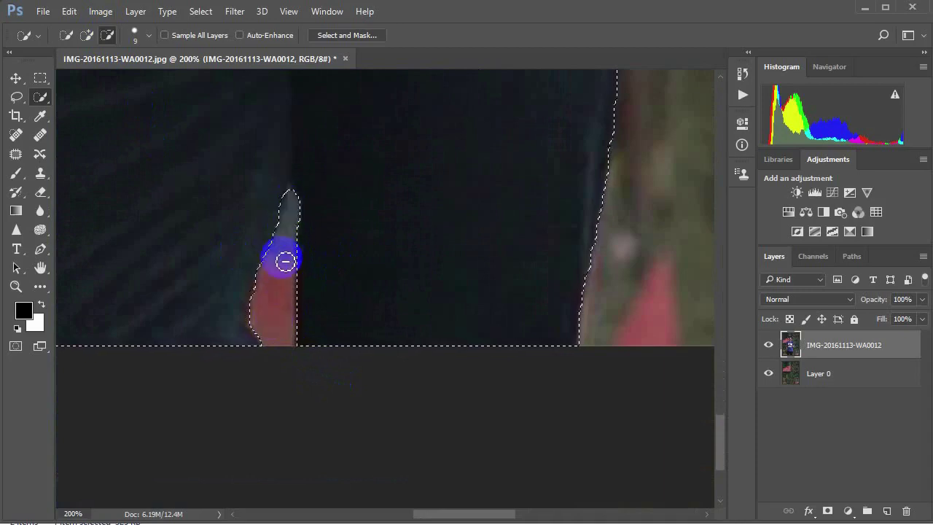
drag(299, 236, 268, 198)
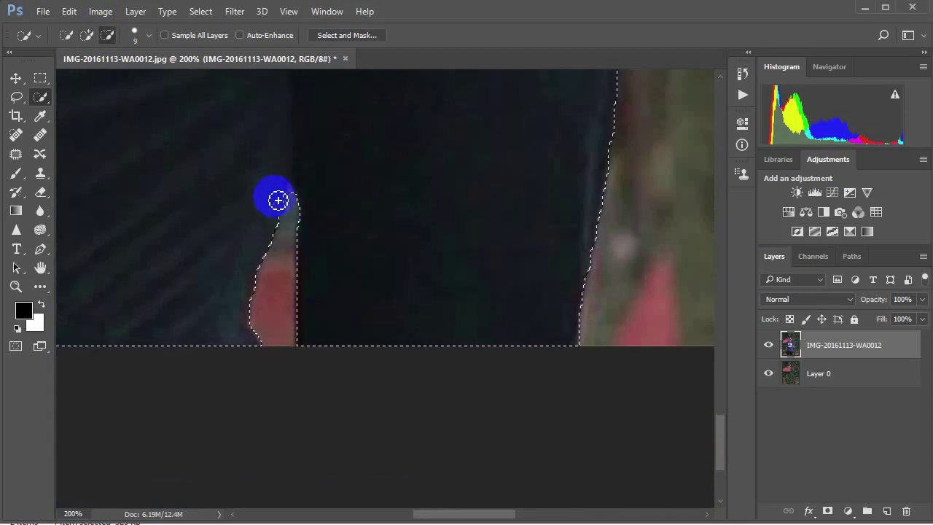
With the Lasso tool, cut a background sliver off the selection's lower-left edge
click(17, 96)
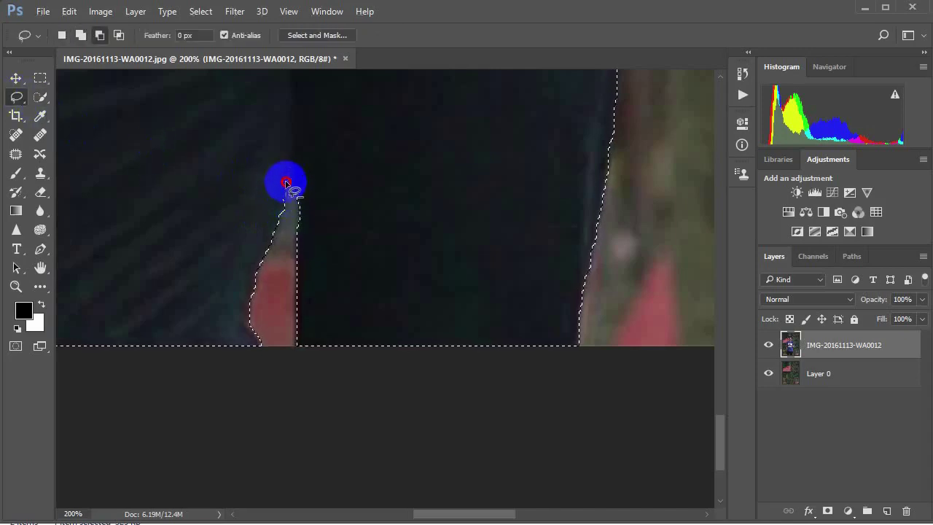
scroll(295, 277, down, 1)
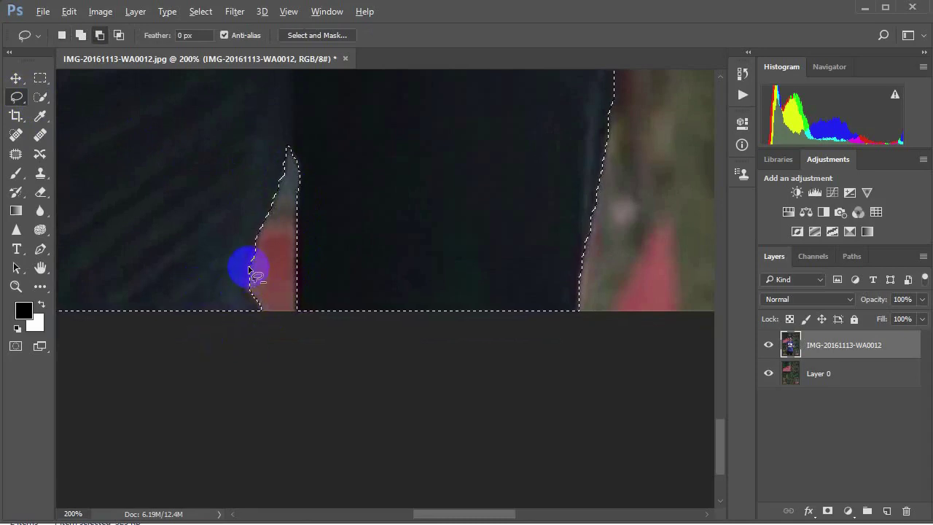
drag(248, 271, 252, 286)
drag(276, 315, 250, 286)
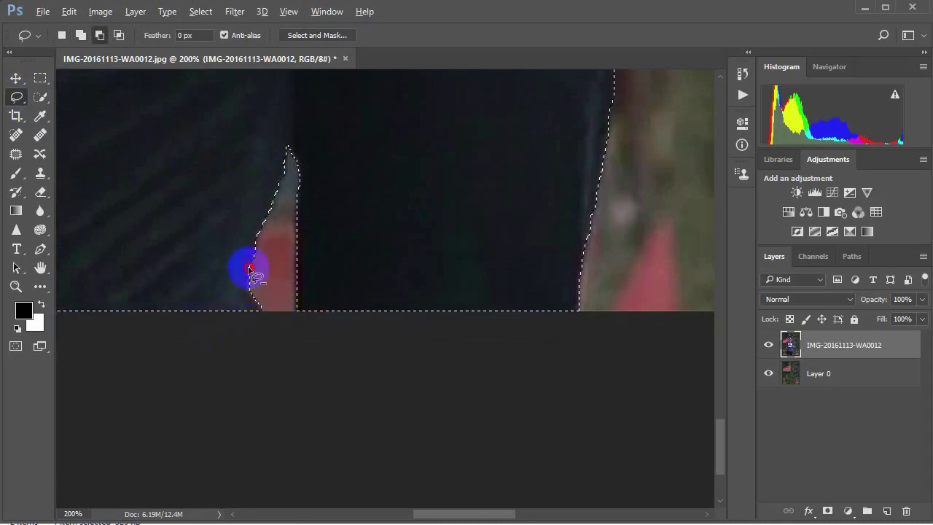
Trim more background slivers out of the selection near the trousers
scroll(456, 322, left, 2)
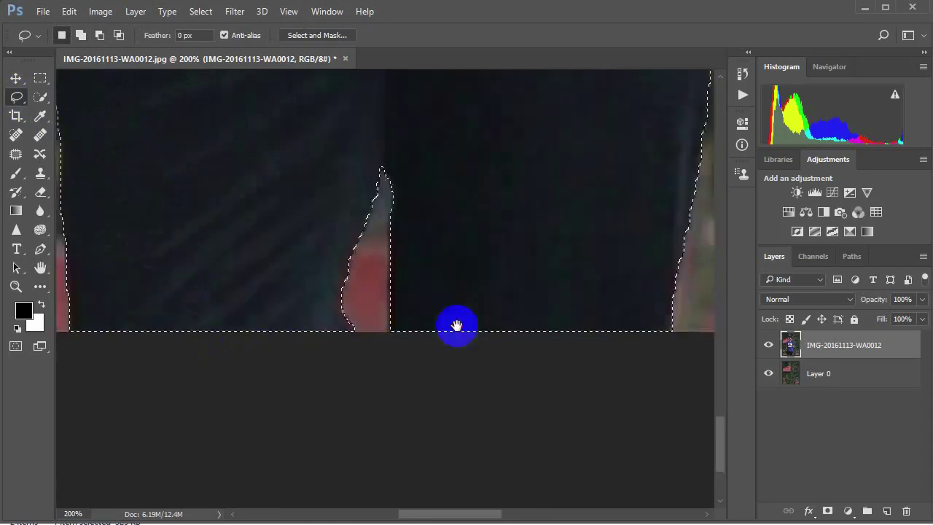
scroll(410, 350, left, 3)
scroll(398, 387, up, 2)
scroll(397, 391, up, 3)
scroll(397, 392, up, 3)
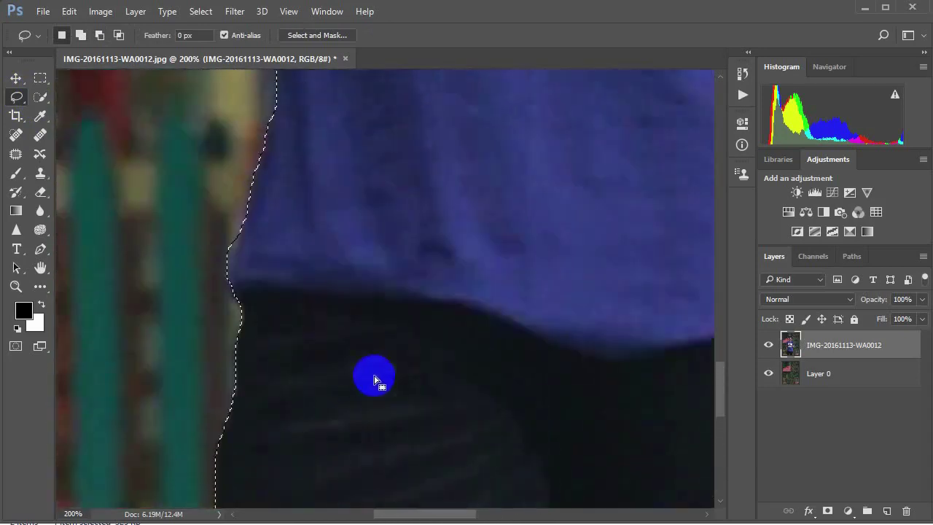
scroll(379, 380, up, 3)
drag(245, 357, 244, 359)
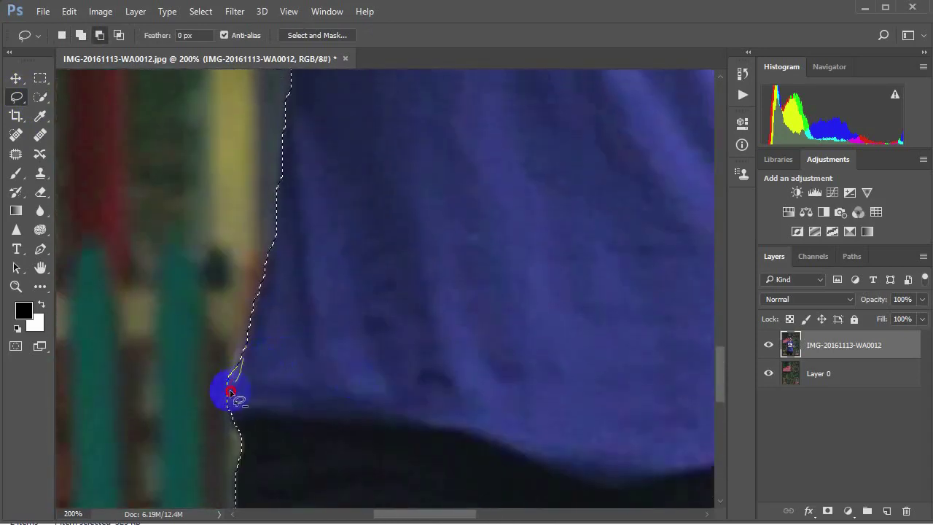
drag(230, 391, 218, 335)
scroll(323, 373, up, 2)
scroll(325, 368, up, 3)
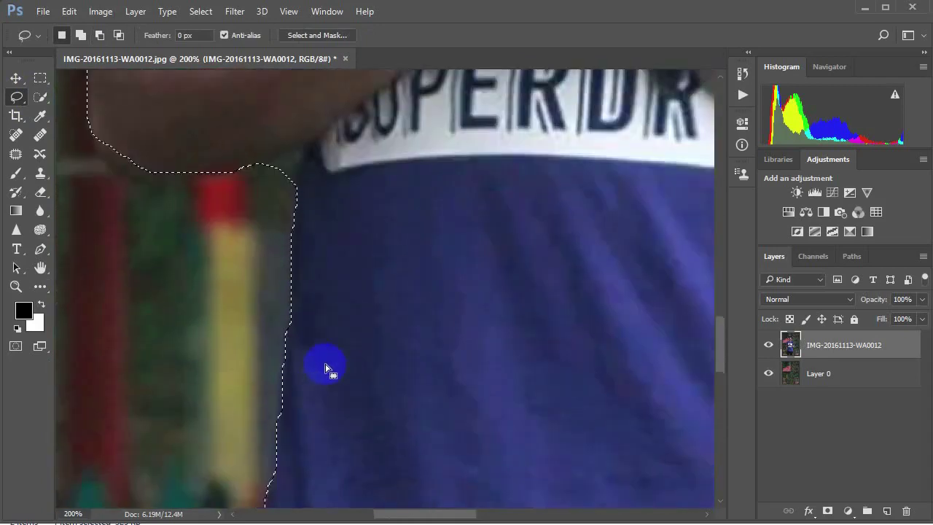
scroll(325, 369, up, 2)
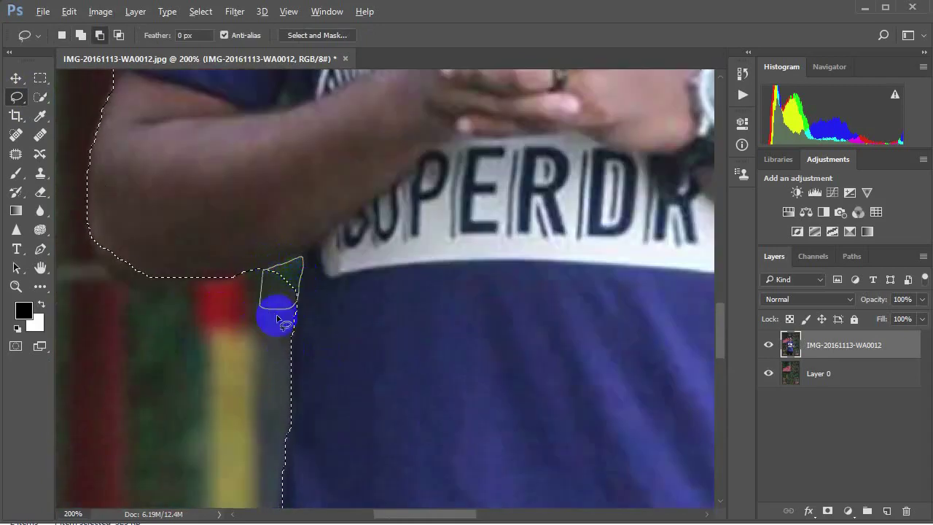
Cut another background sliver out of the selection near the waist
drag(277, 319, 299, 332)
scroll(202, 287, up, 4)
scroll(202, 287, left, 2)
scroll(329, 333, up, 2)
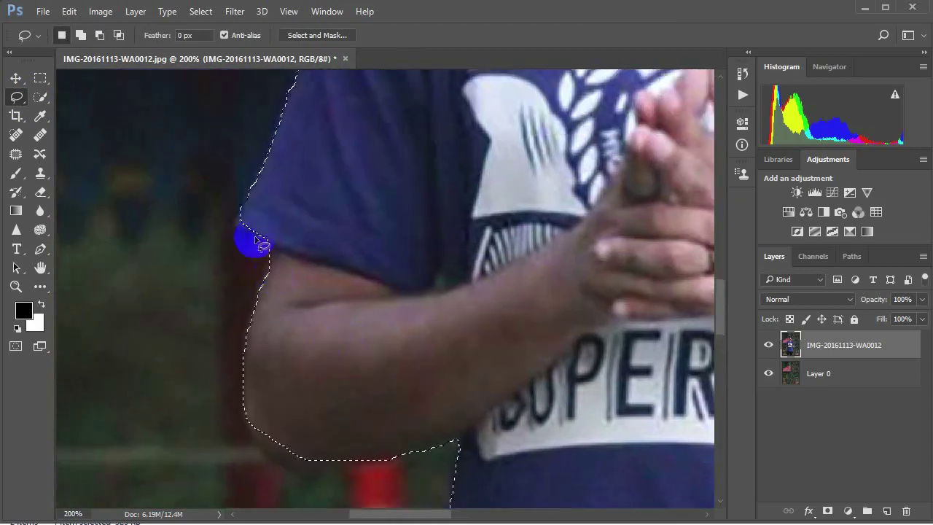
Add the missed sleeve and shoulder edges to the man's selection
drag(255, 241, 288, 249)
scroll(339, 287, up, 4)
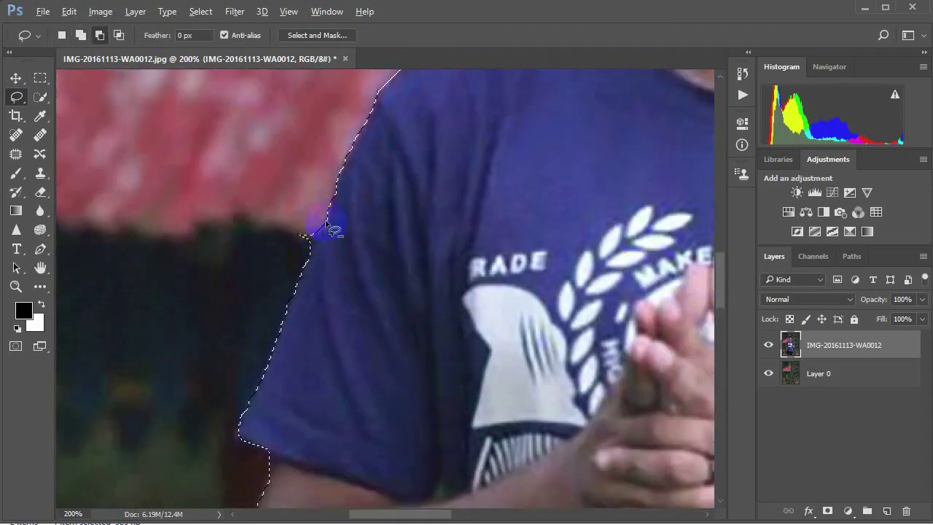
drag(311, 248, 282, 163)
scroll(437, 337, up, 3)
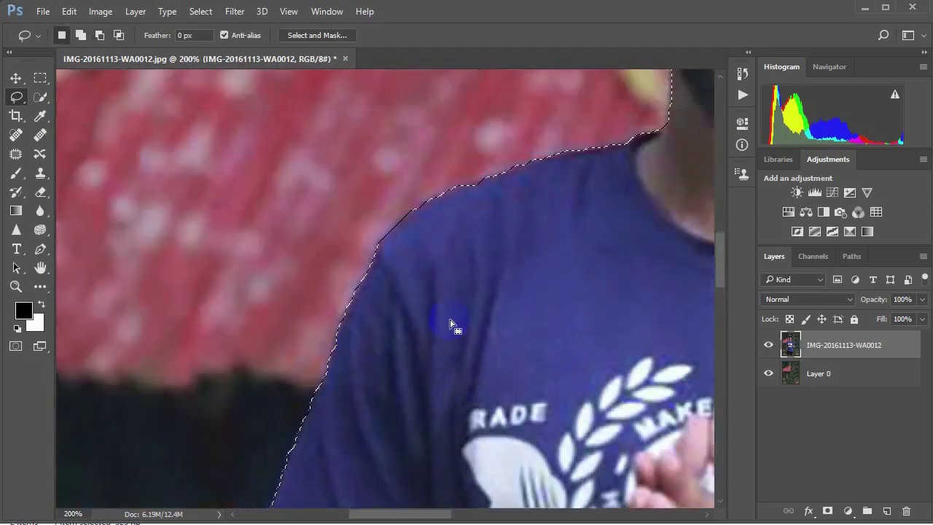
scroll(298, 402, up, 2)
scroll(371, 375, up, 2)
scroll(377, 371, up, 2)
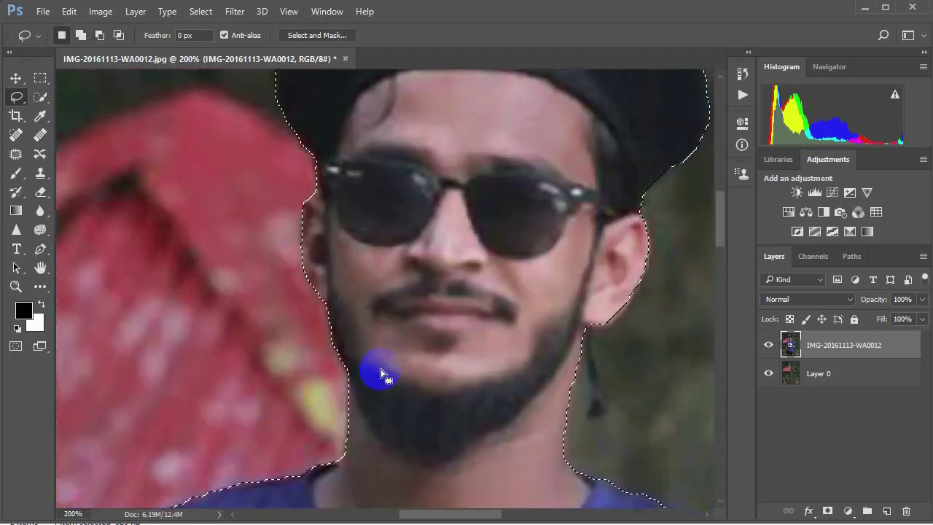
scroll(398, 357, up, 2)
Fit the photo on screen, invert the selection and delete the background from the top layer
key(ctrl+0)
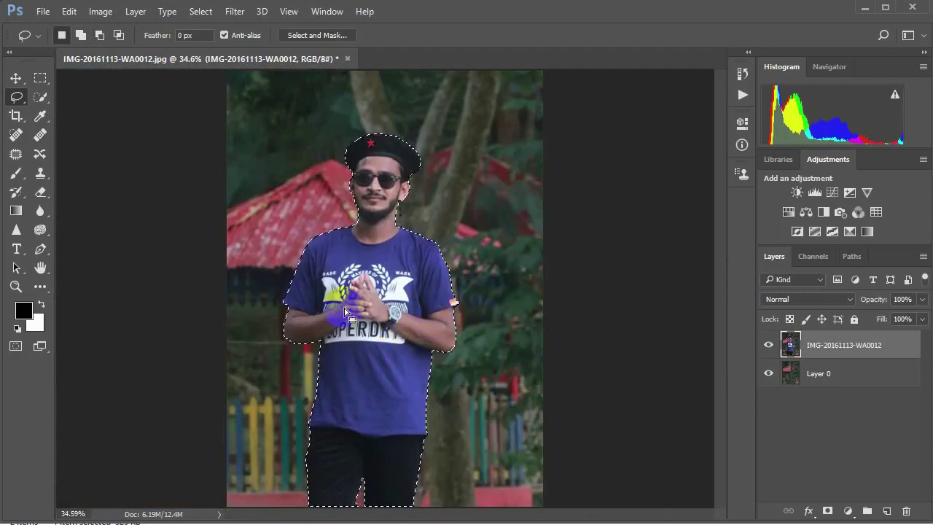
click(201, 12)
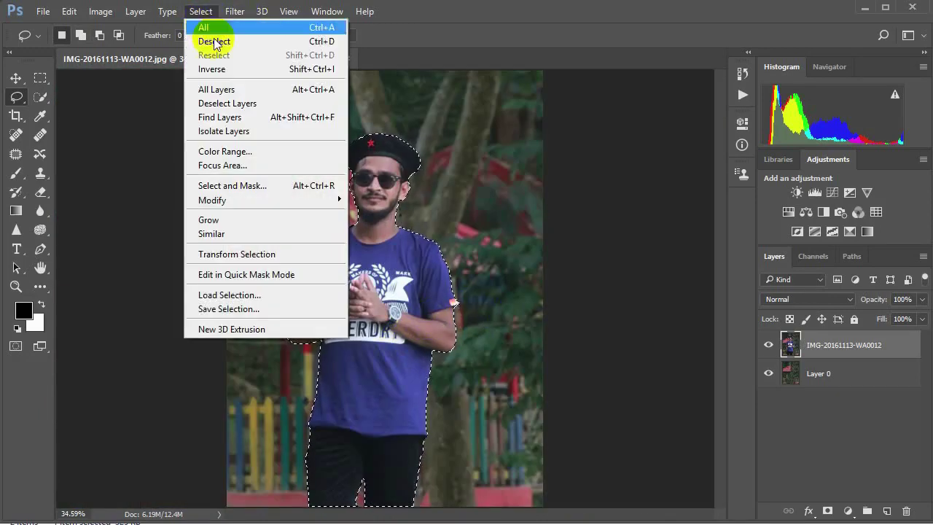
click(218, 69)
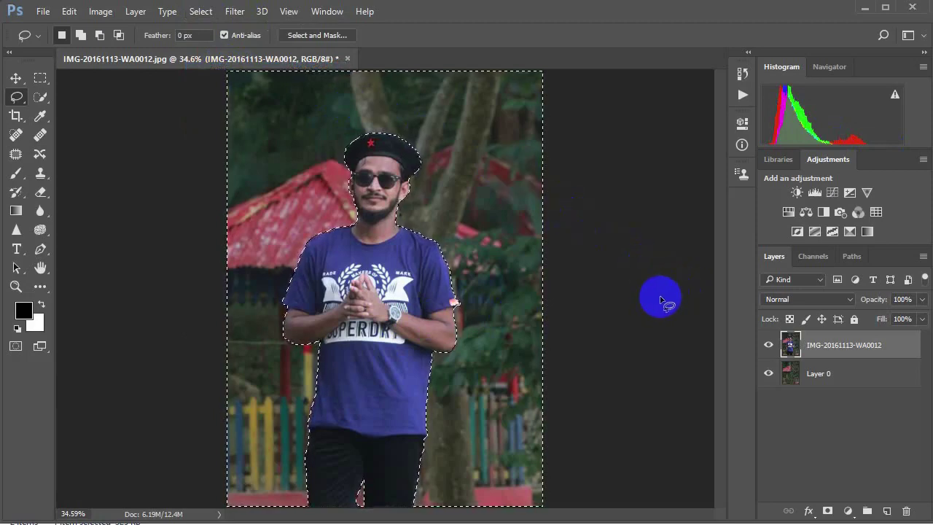
key(Delete)
Bring the Notepad tutorial notes to the front and switch the keyboard input language
click(228, 519)
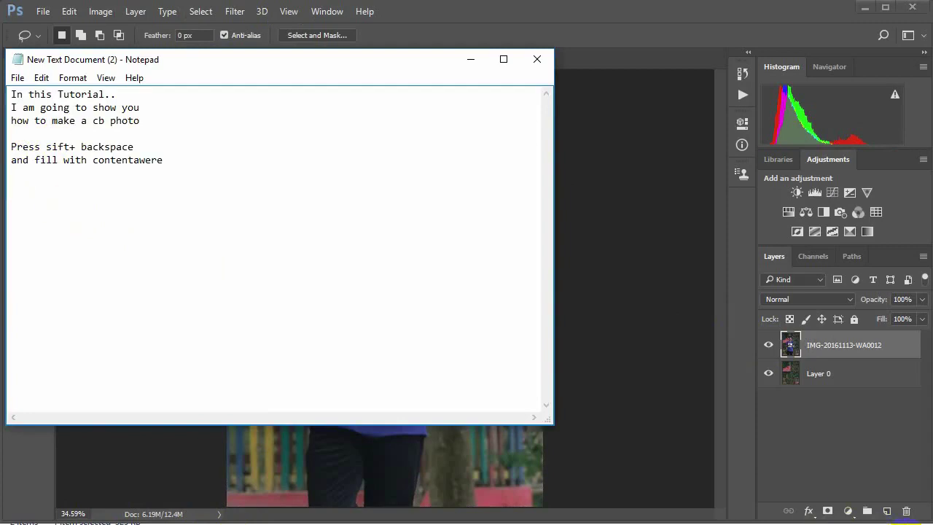
key(super+space)
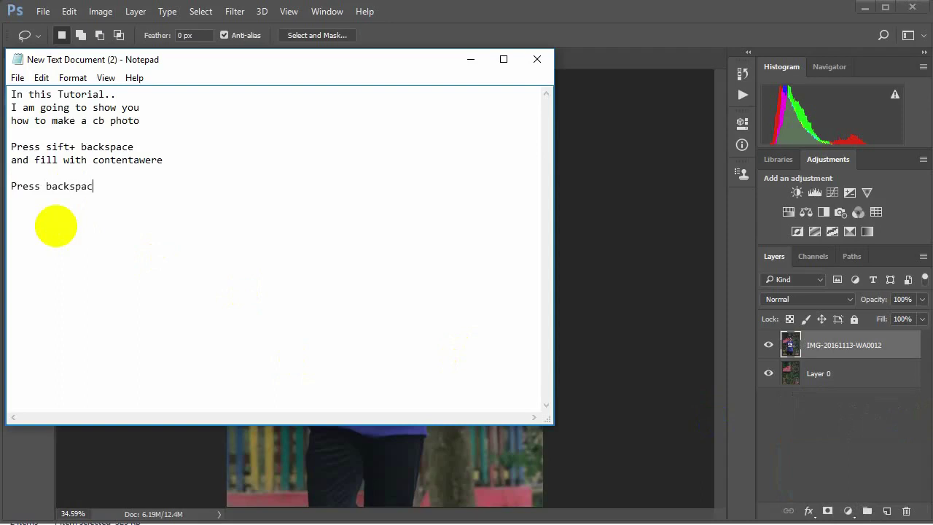
Check the cut-out with Layer 0 hidden, deselect, then show and select Layer 0
click(471, 59)
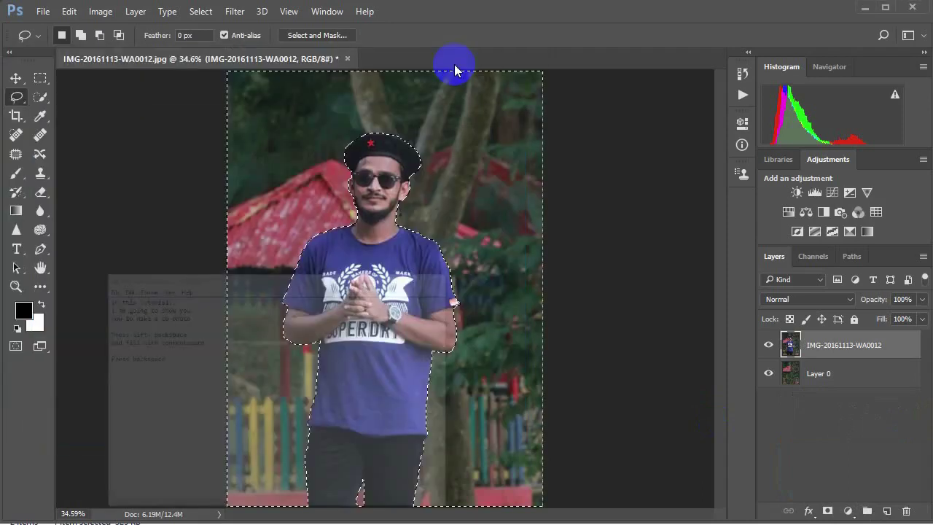
click(768, 374)
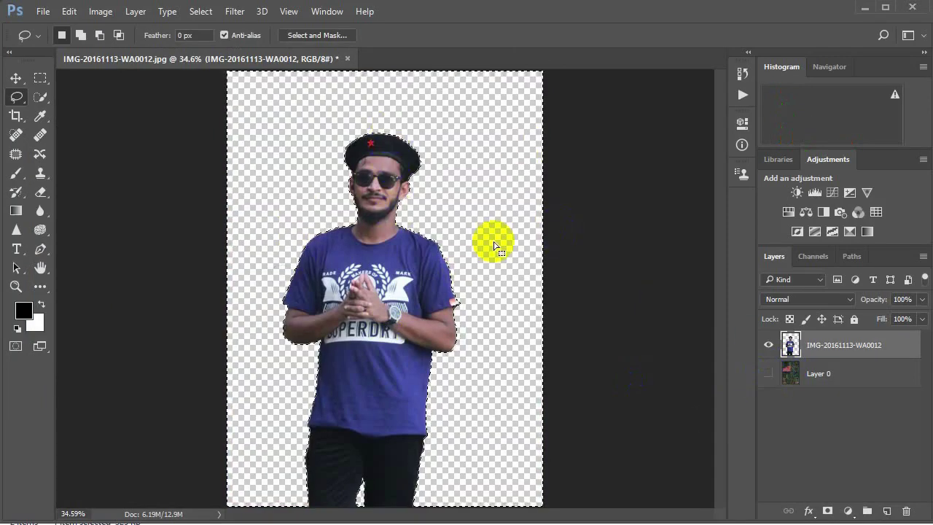
key(ctrl+d)
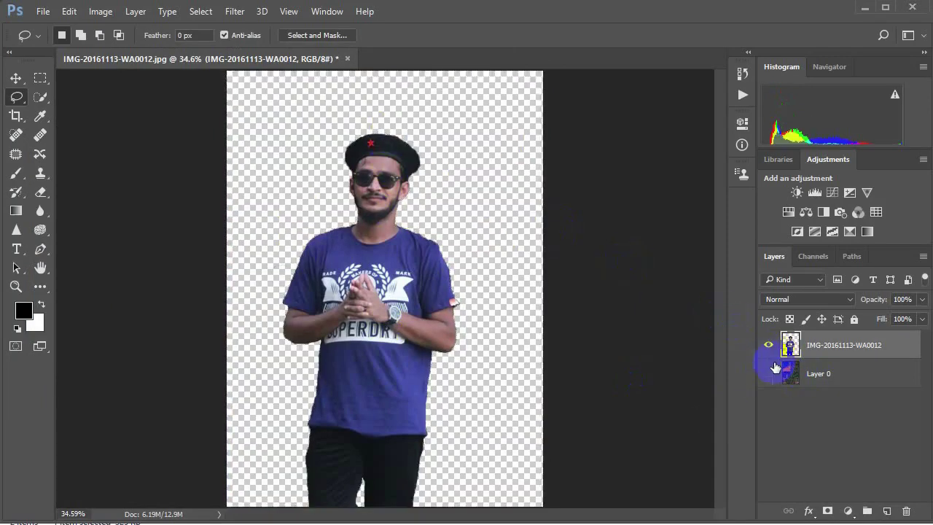
click(769, 375)
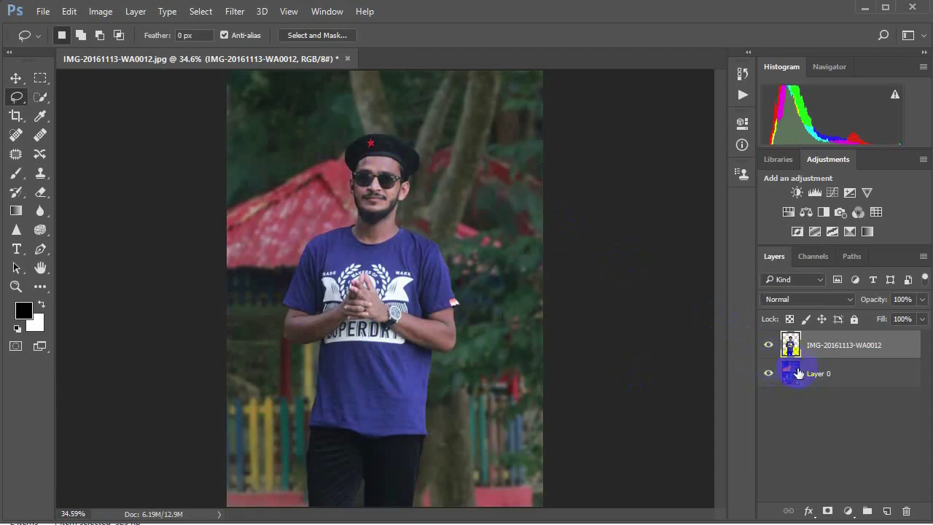
click(784, 377)
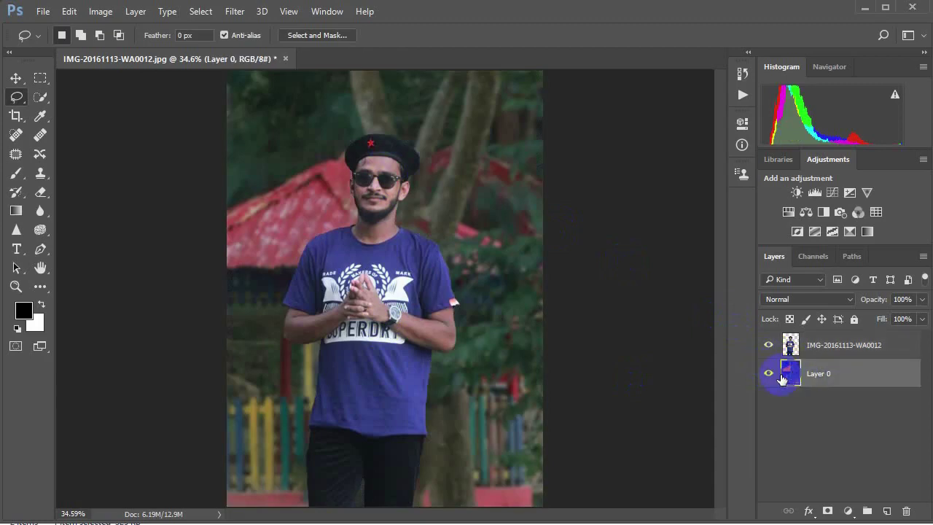
In Camera Raw, raise Clarity and Vibrance, set Blacks -60, Whites -50, Shadows -47, Highlights -34, and nudge Tint green
click(232, 12)
click(311, 97)
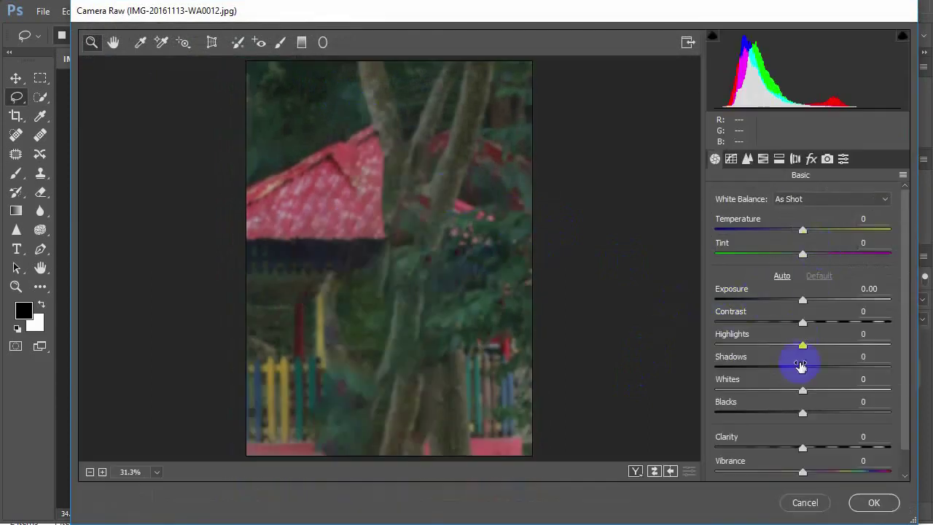
mouse_move(802, 449)
mouse_down()
mouse_move(904, 451)
mouse_move(890, 450)
mouse_up()
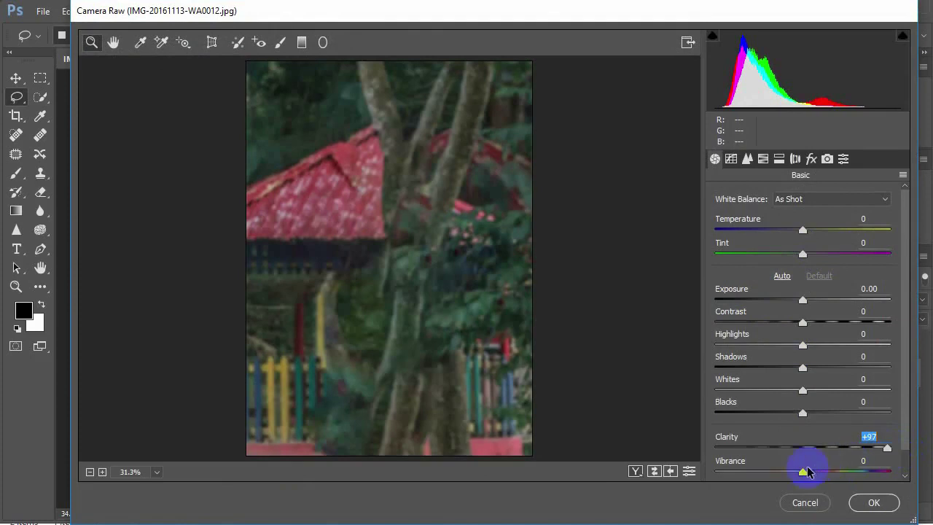
mouse_move(812, 471)
mouse_down()
mouse_move(871, 473)
mouse_move(860, 473)
mouse_up()
drag(803, 412, 749, 416)
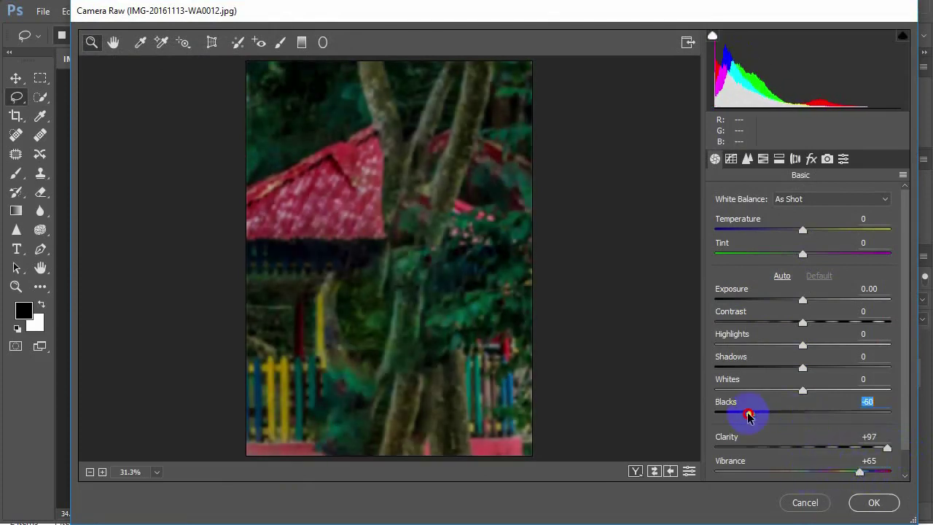
drag(803, 390, 761, 390)
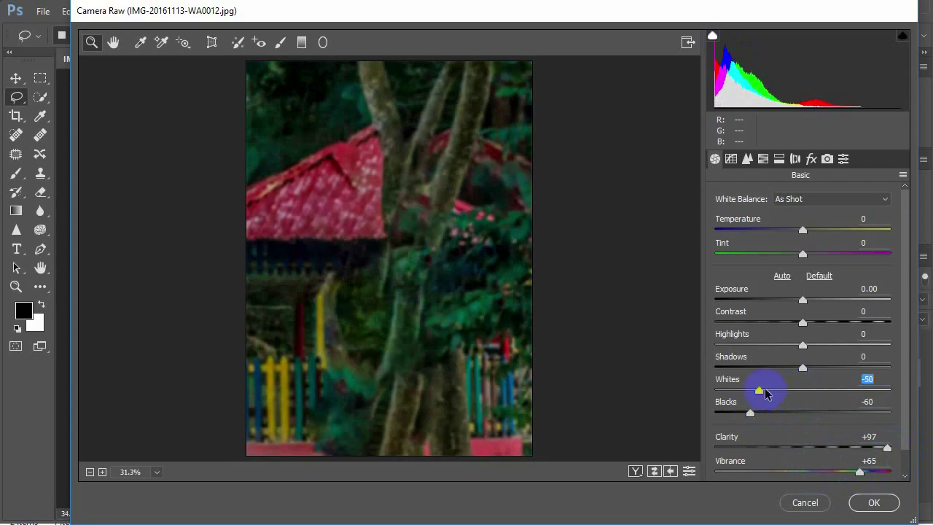
drag(804, 369, 763, 370)
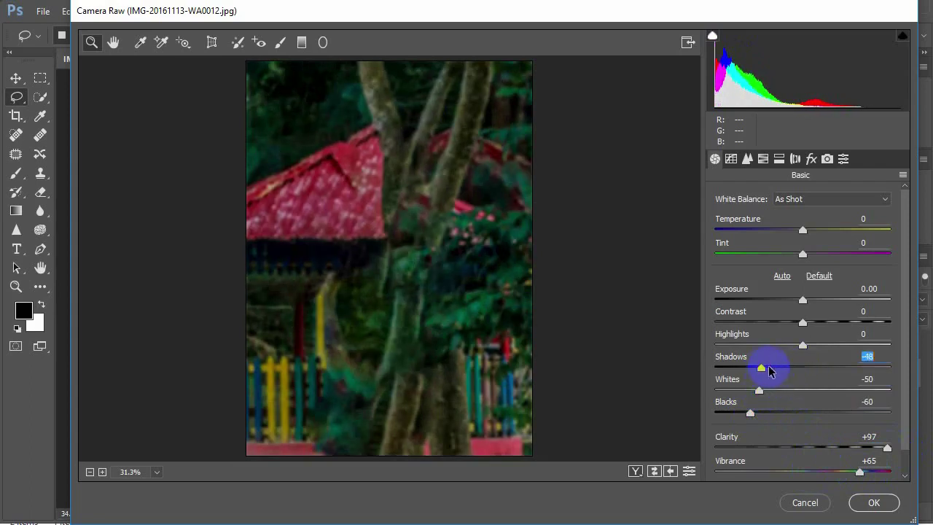
mouse_move(803, 345)
mouse_down()
mouse_move(835, 347)
mouse_move(775, 347)
mouse_move(835, 325)
mouse_move(824, 328)
mouse_move(802, 306)
mouse_up()
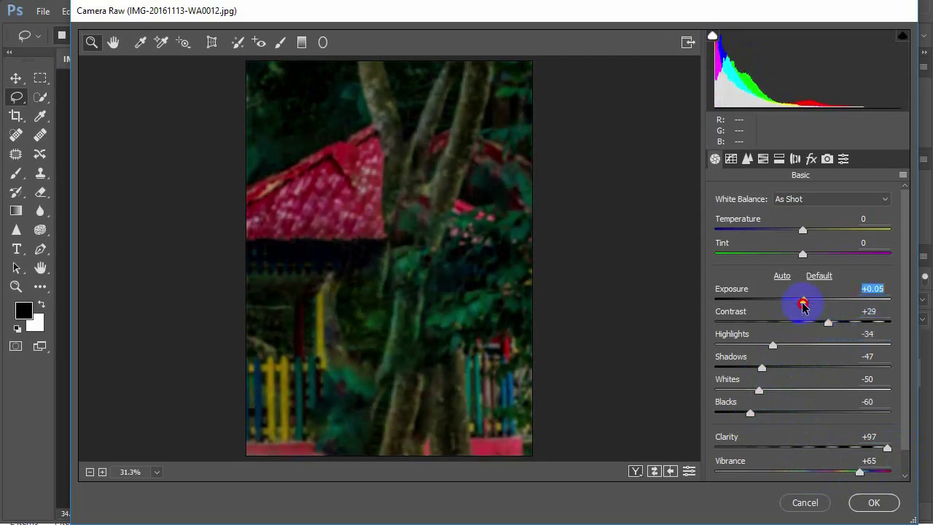
drag(802, 253, 822, 233)
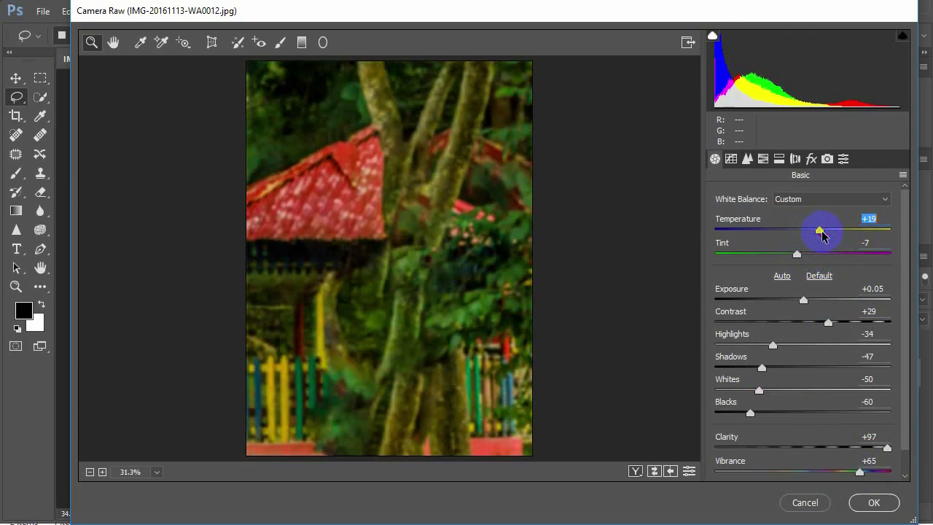
In HSL Luminance, darken the Reds and the Blues of the background
click(764, 159)
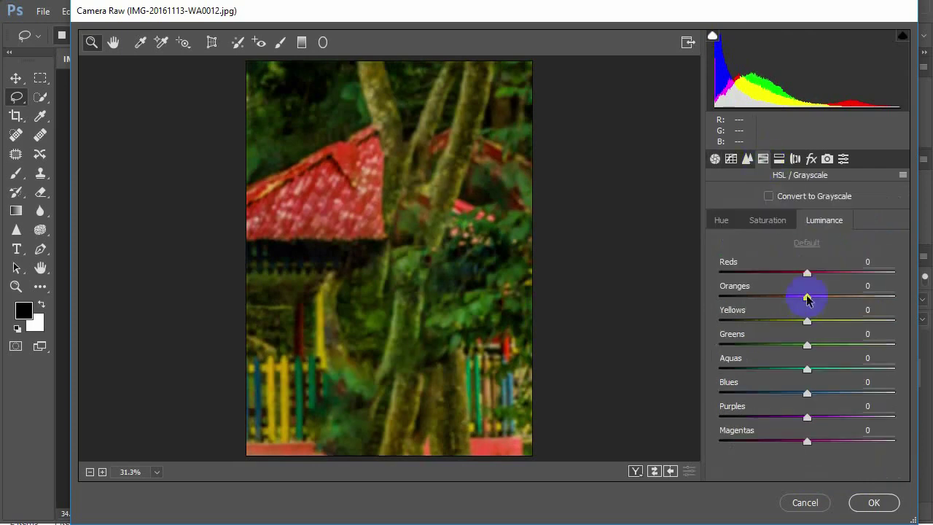
mouse_move(807, 271)
mouse_down()
mouse_move(781, 276)
mouse_move(773, 298)
mouse_move(837, 347)
mouse_move(771, 347)
mouse_up()
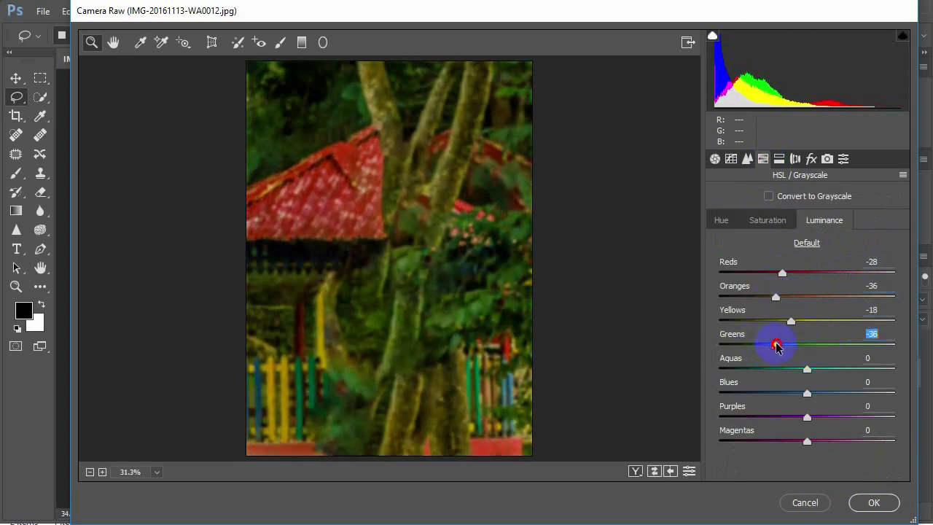
mouse_move(807, 394)
mouse_down()
mouse_move(779, 393)
mouse_move(805, 417)
mouse_move(812, 441)
mouse_up()
Apply the Camera Raw grade and launch Color Efex Pro 4 on the background
click(869, 506)
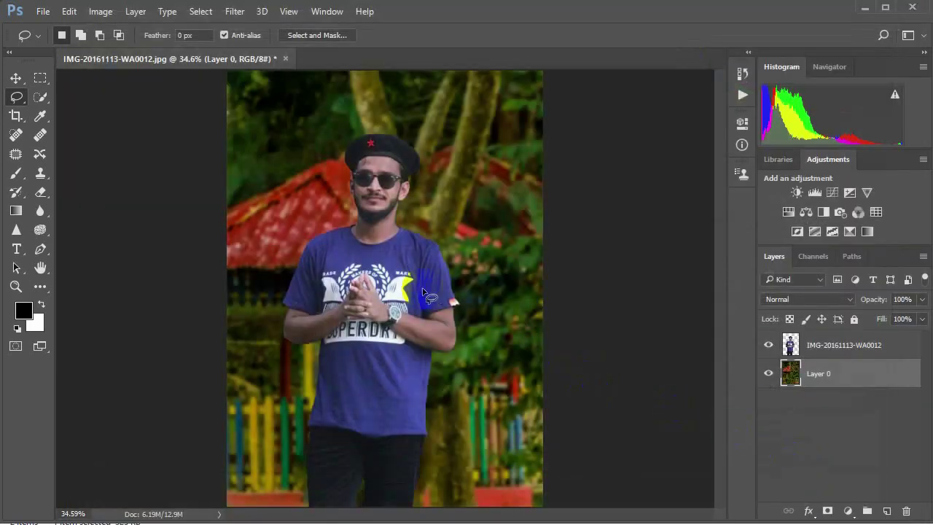
click(228, 14)
mouse_move(261, 331)
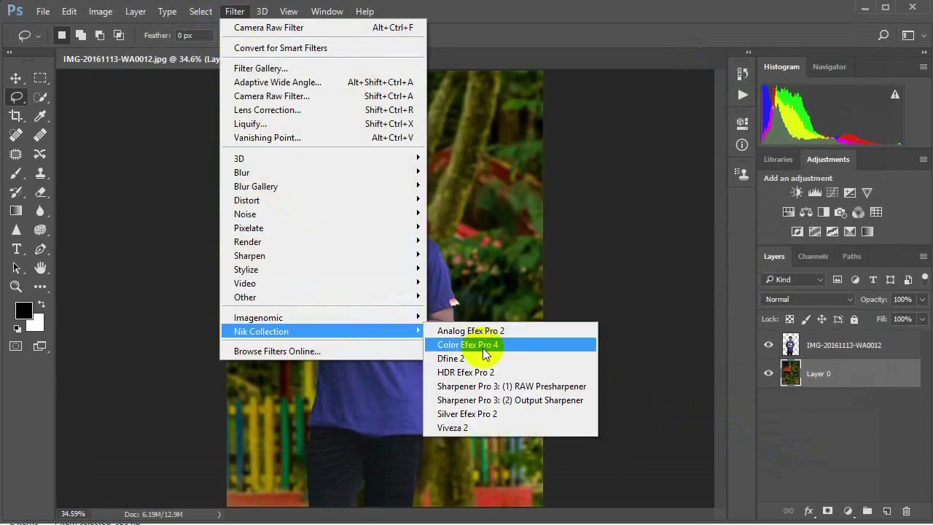
click(483, 346)
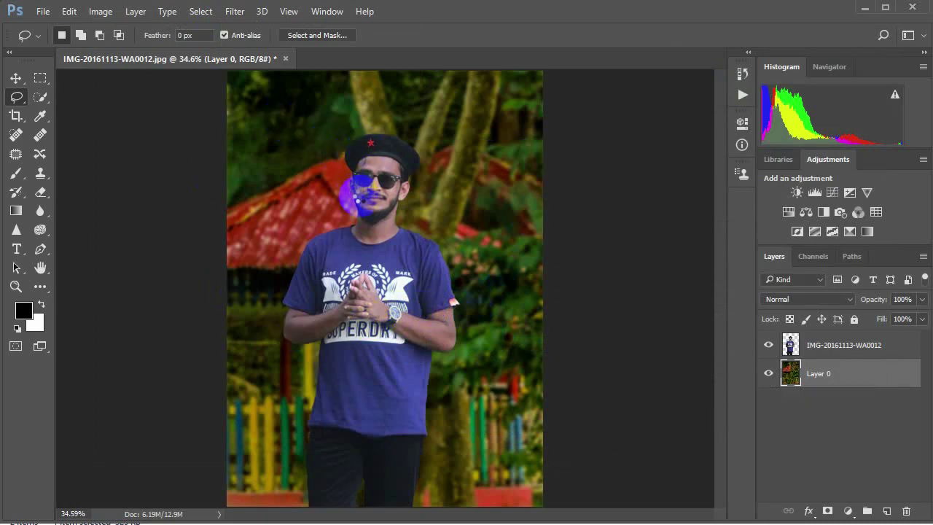
Apply the Indian Summer effect with Method 2 as a new layer and select that layer
key(ctrl+f)
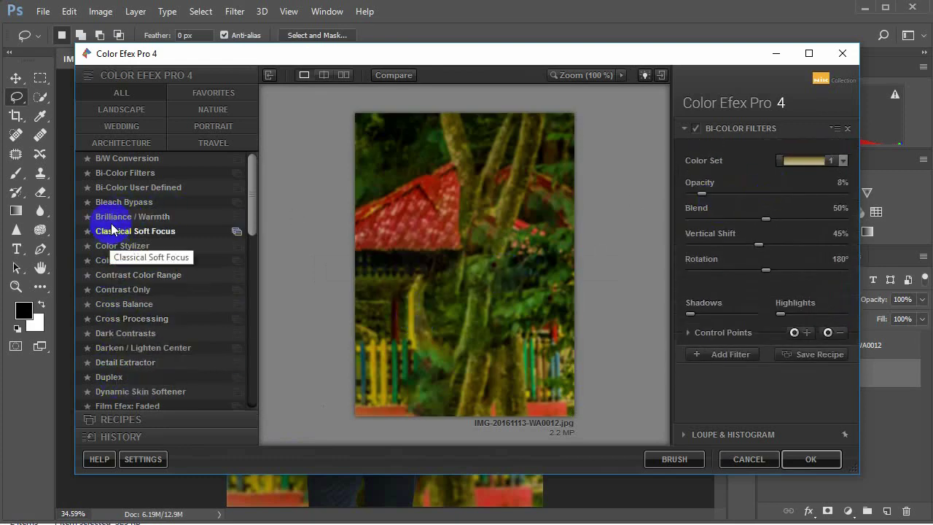
click(251, 234)
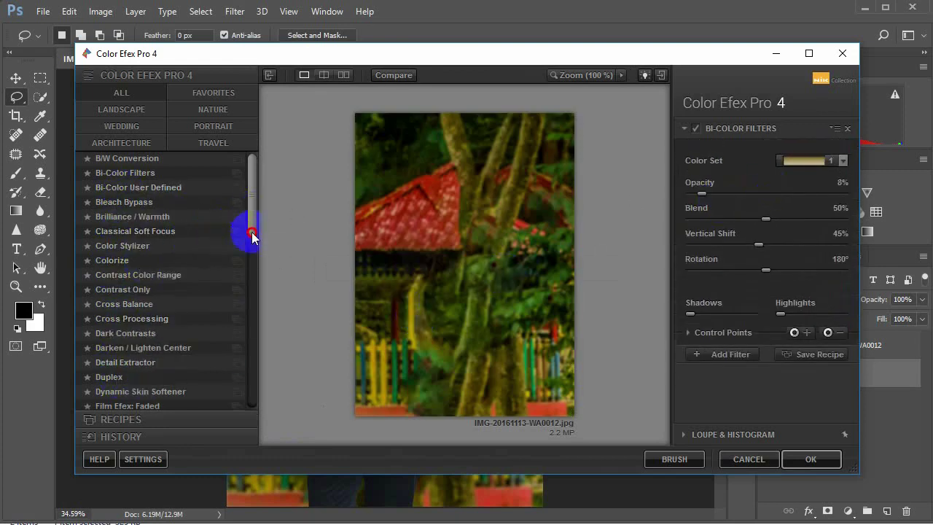
drag(251, 235, 246, 309)
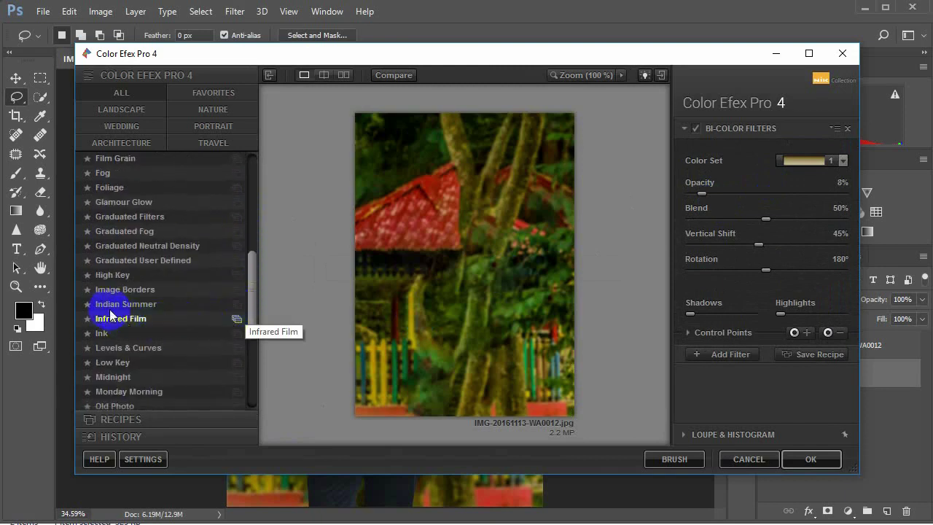
click(129, 303)
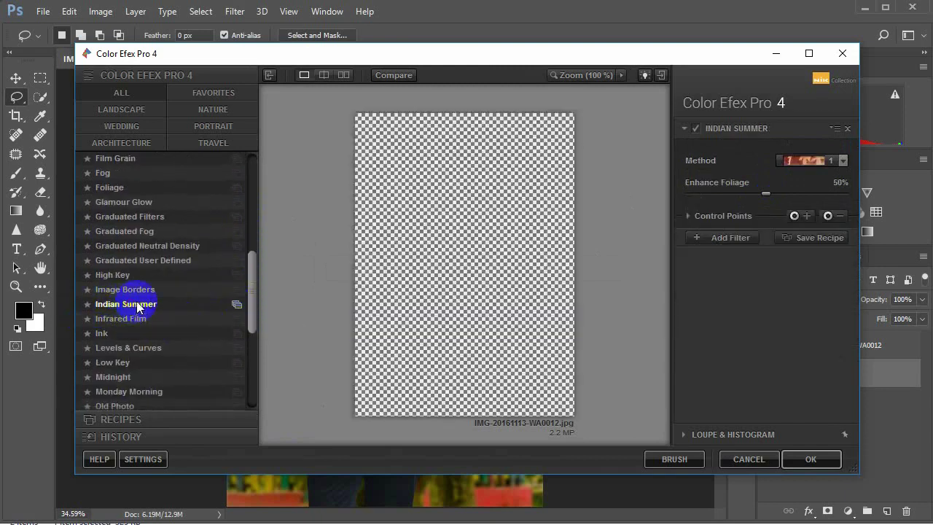
click(795, 162)
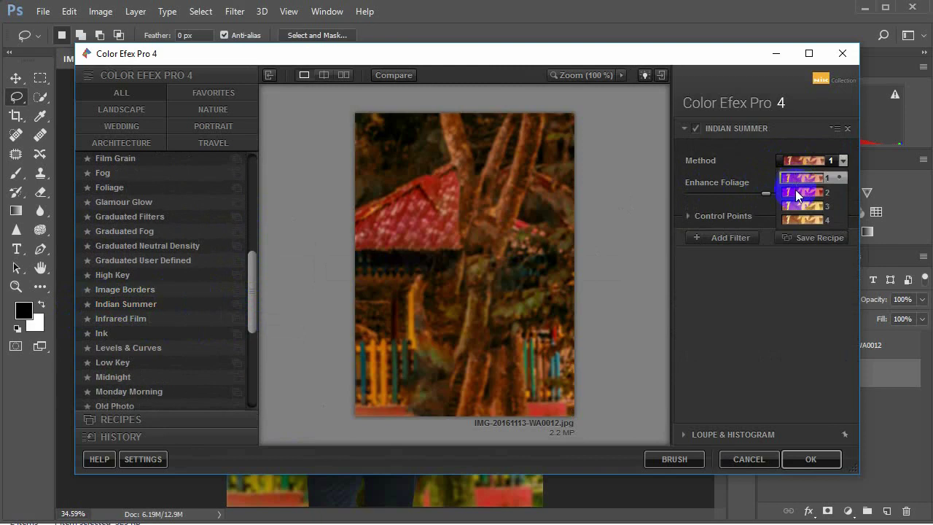
click(795, 189)
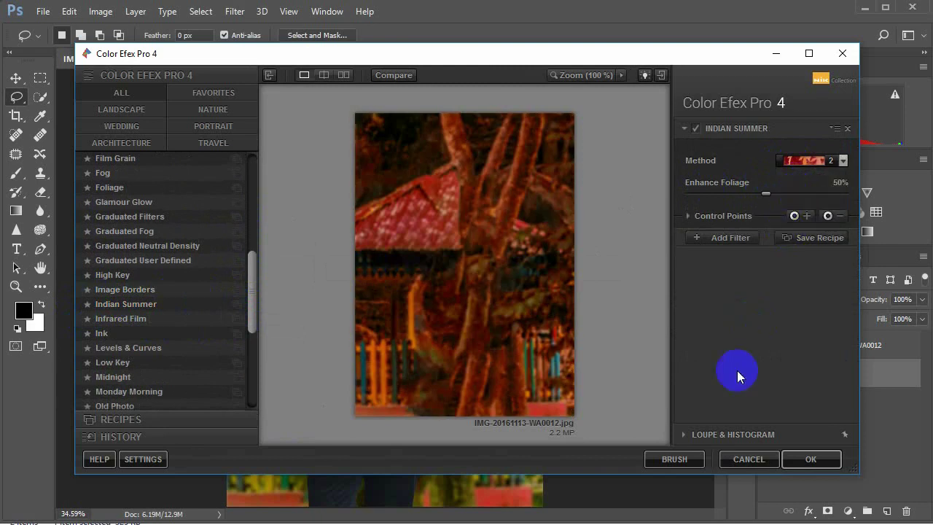
click(811, 461)
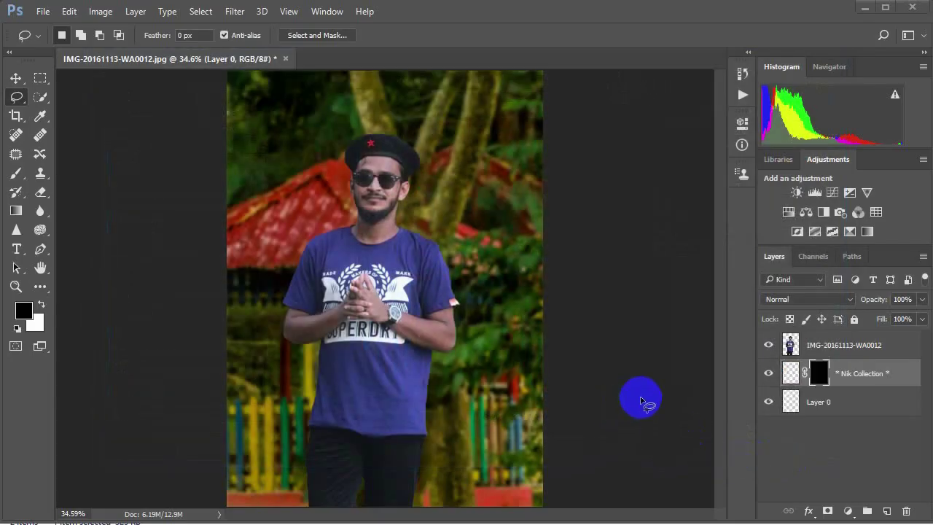
click(843, 375)
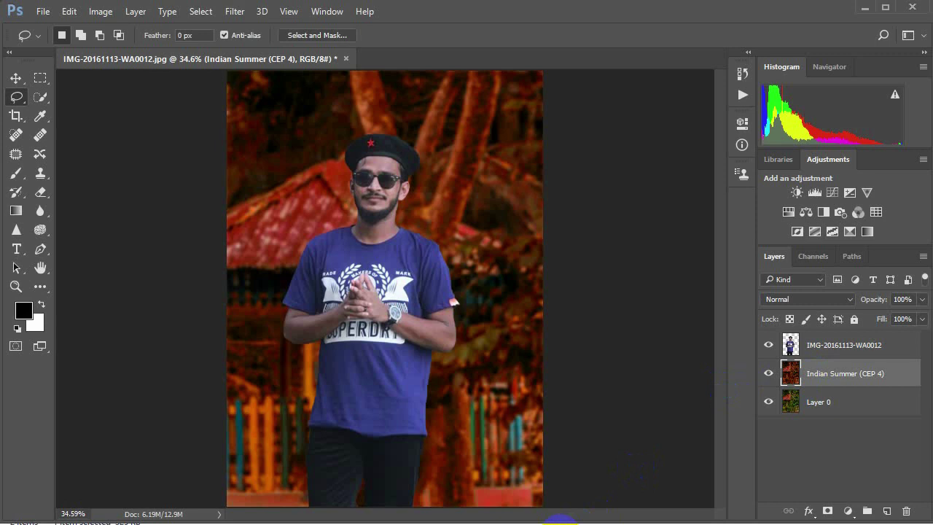
In Color Efex Pro 4 on the Indian Summer layer, set Enhance Foliage to 71% and add a filter slot
click(235, 11)
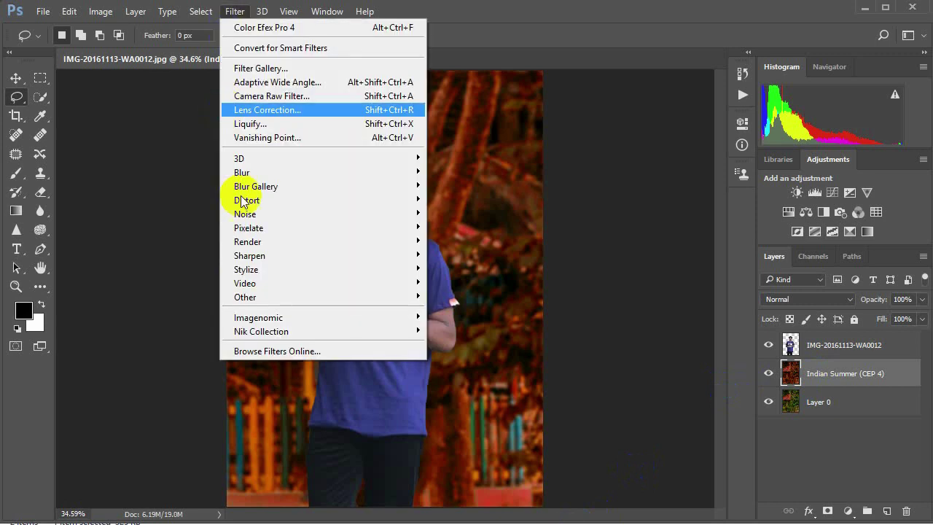
mouse_move(261, 331)
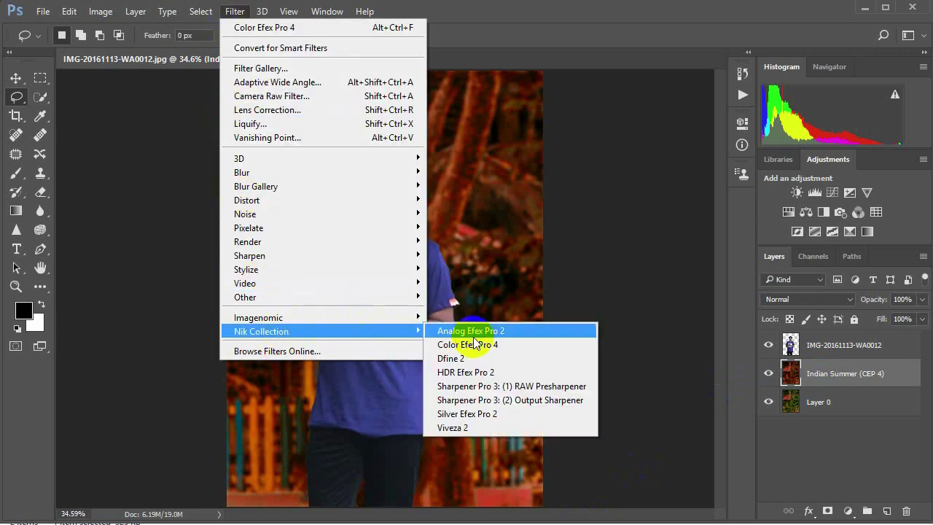
click(495, 344)
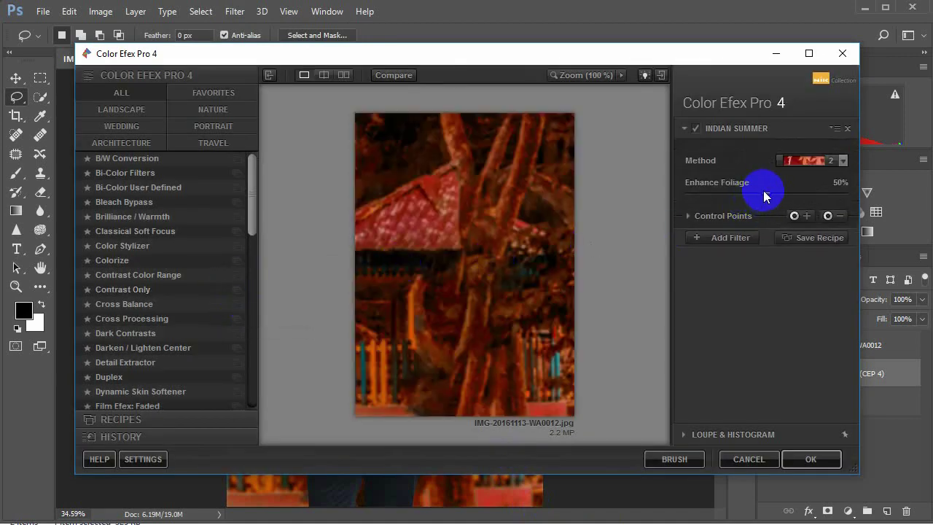
drag(767, 197, 810, 203)
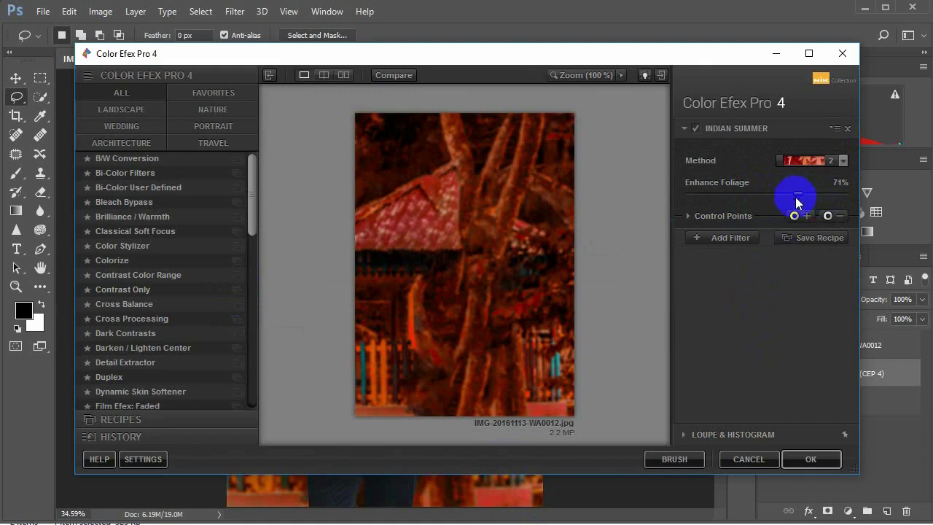
click(696, 237)
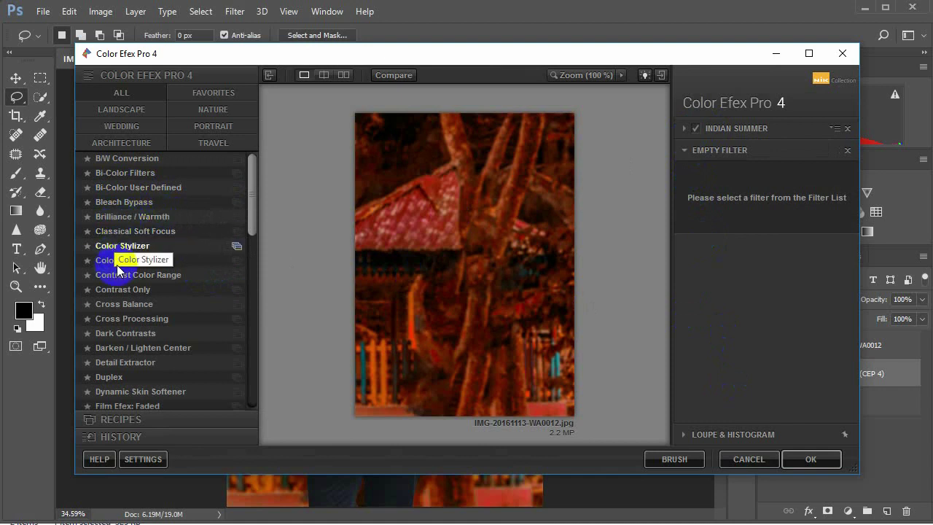
Add Detail Extractor at 18%, Contrast 51%, Saturation 78%, and apply it as a new layer
click(135, 363)
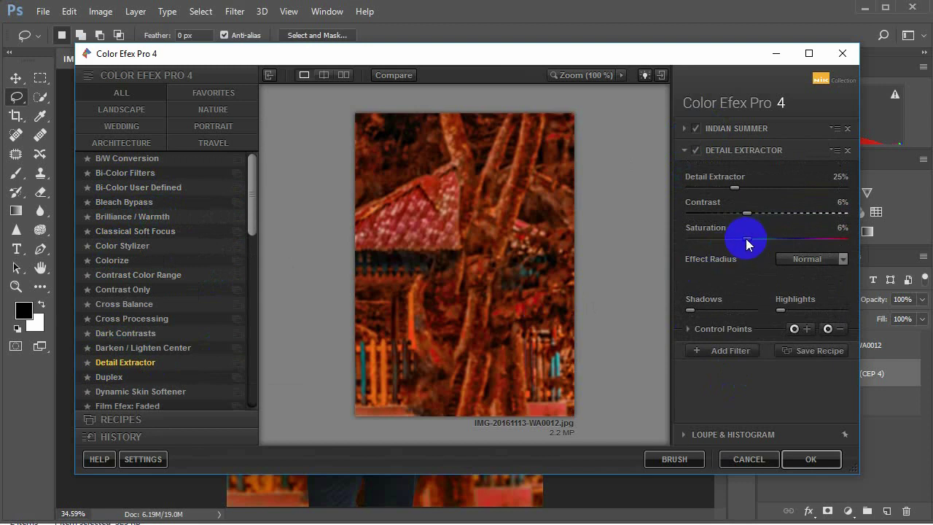
drag(746, 239, 791, 239)
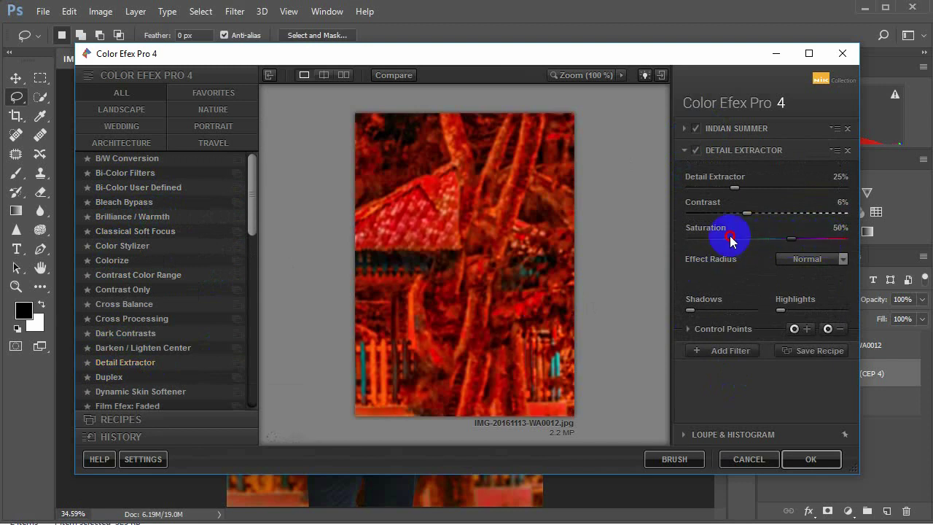
mouse_move(731, 240)
mouse_down()
mouse_move(815, 230)
mouse_move(793, 235)
mouse_move(780, 214)
mouse_up()
mouse_move(804, 216)
mouse_down()
mouse_move(719, 212)
mouse_move(796, 217)
mouse_up()
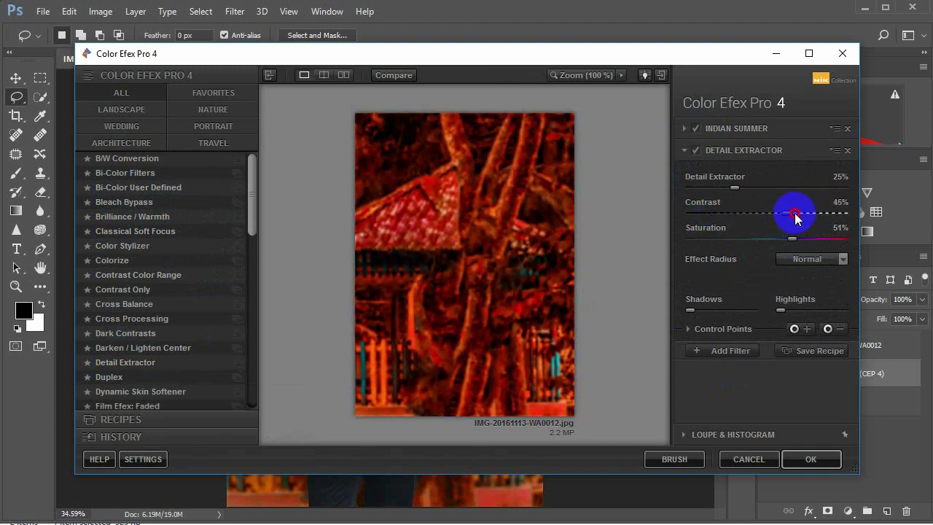
mouse_move(739, 188)
mouse_down()
mouse_move(775, 188)
mouse_move(724, 189)
mouse_up()
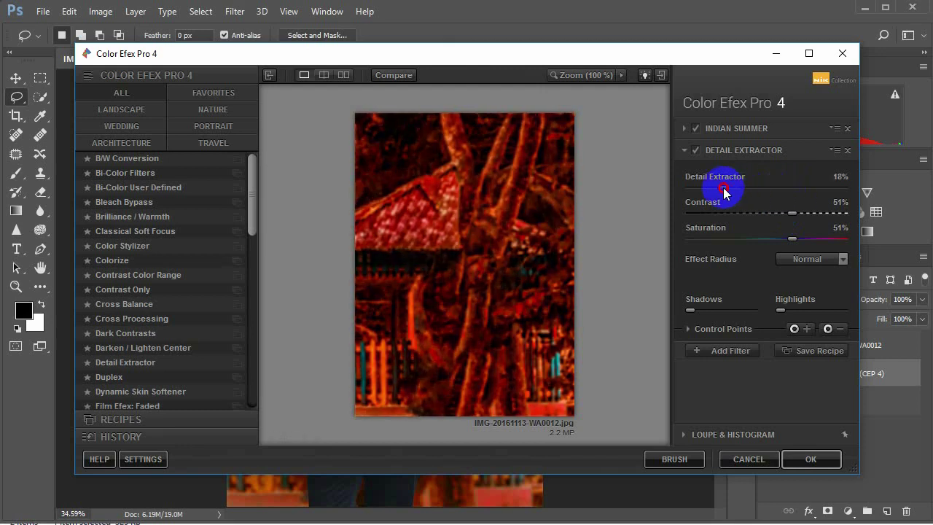
drag(796, 240, 825, 245)
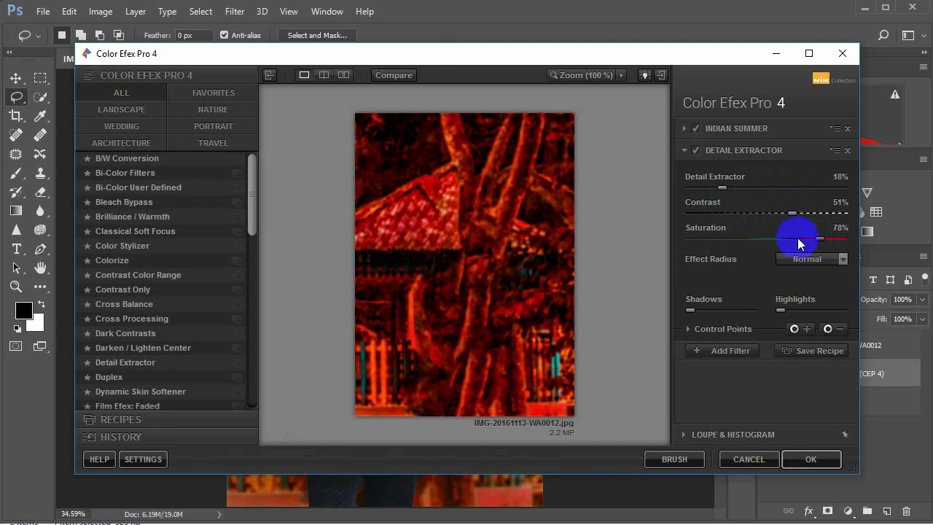
click(809, 455)
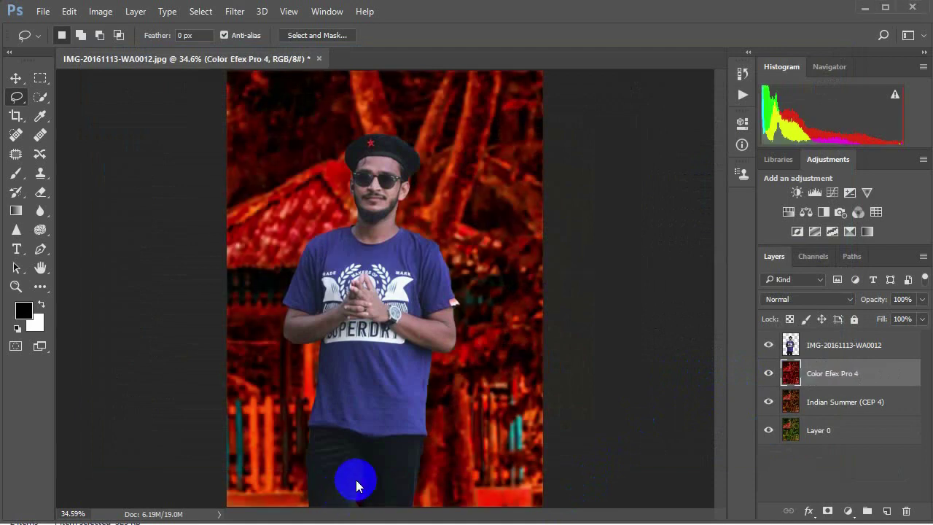
click(767, 373)
click(767, 373)
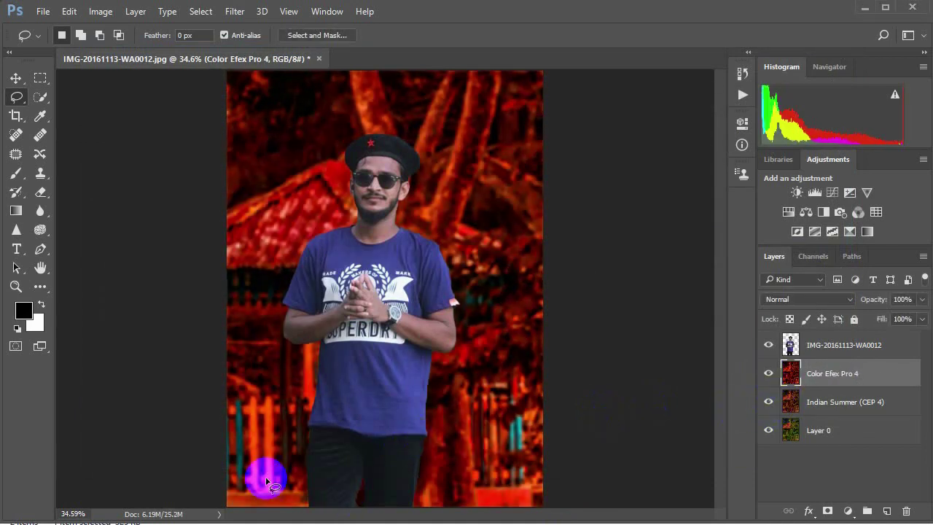
click(250, 490)
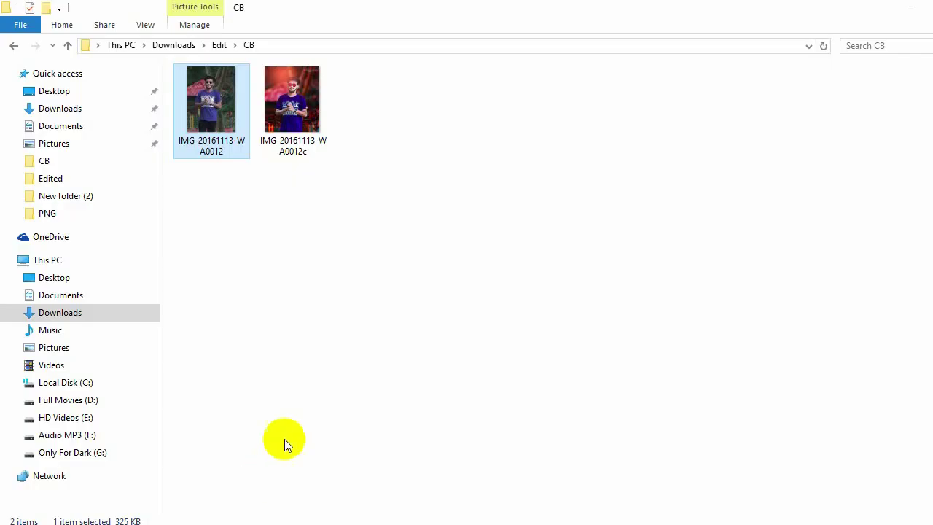
double_click(287, 113)
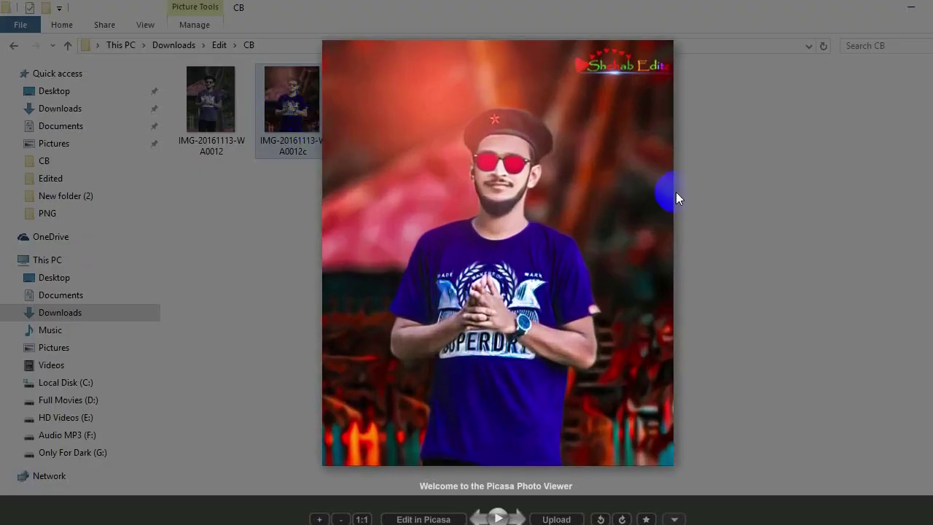
click(722, 193)
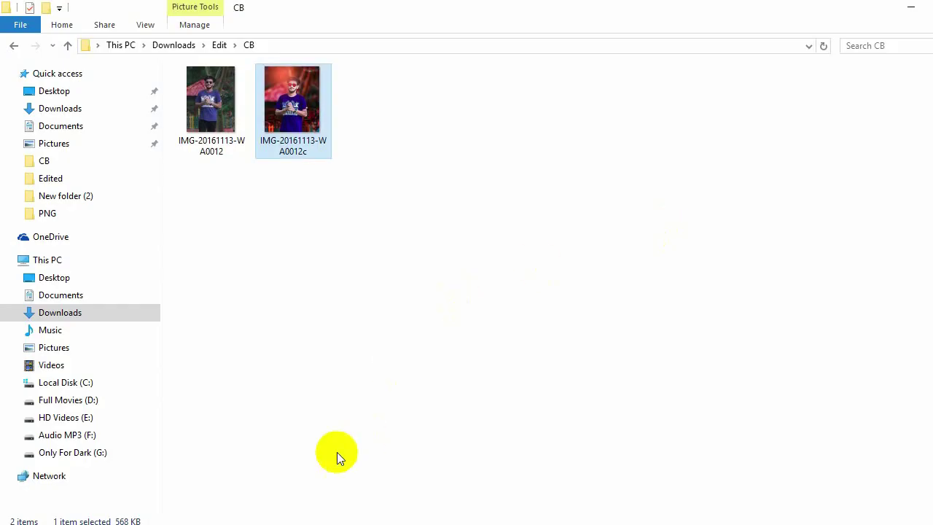
click(227, 488)
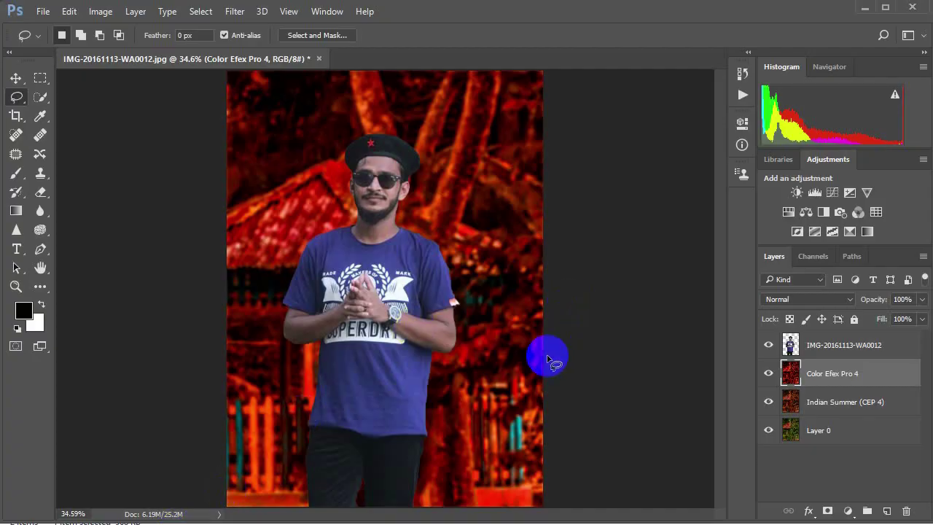
Merge Down the Color Efex Pro 4 and Indian Summer (CEP 4) layers into Layer 0
right_click(838, 374)
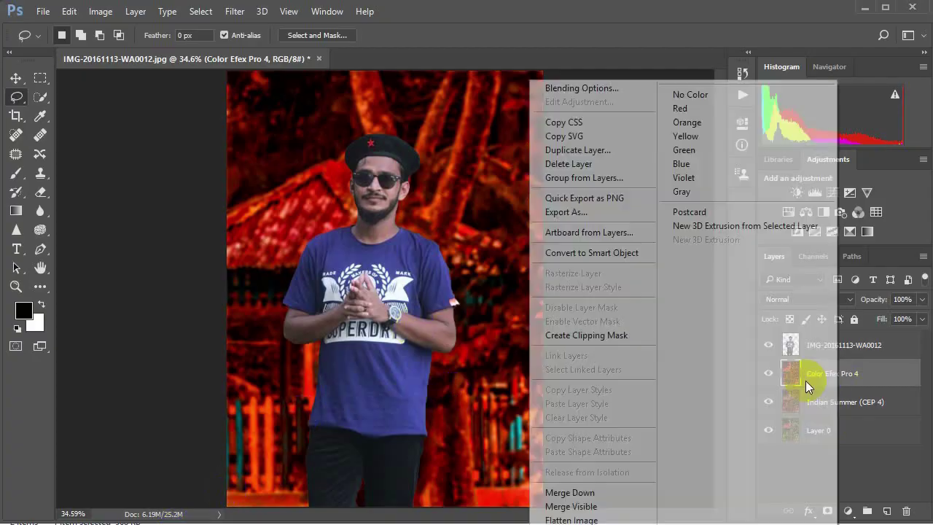
click(583, 491)
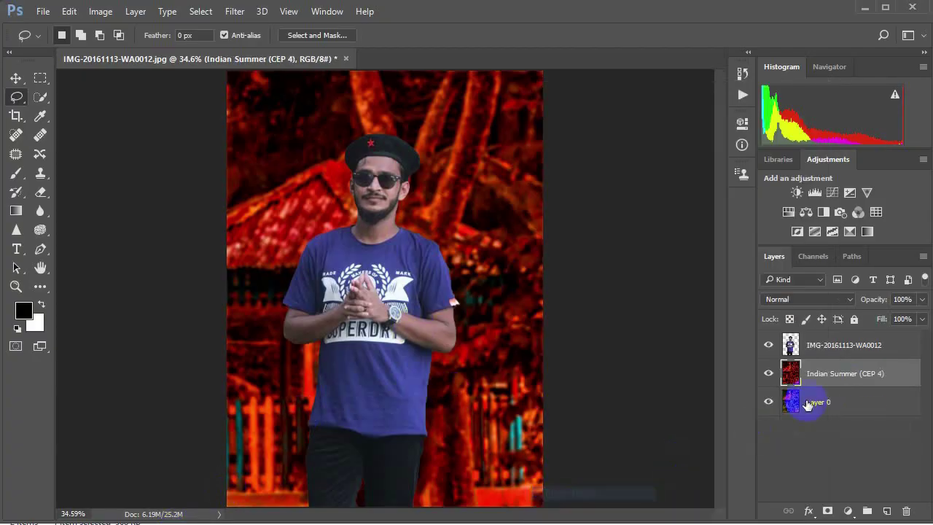
right_click(839, 380)
click(565, 503)
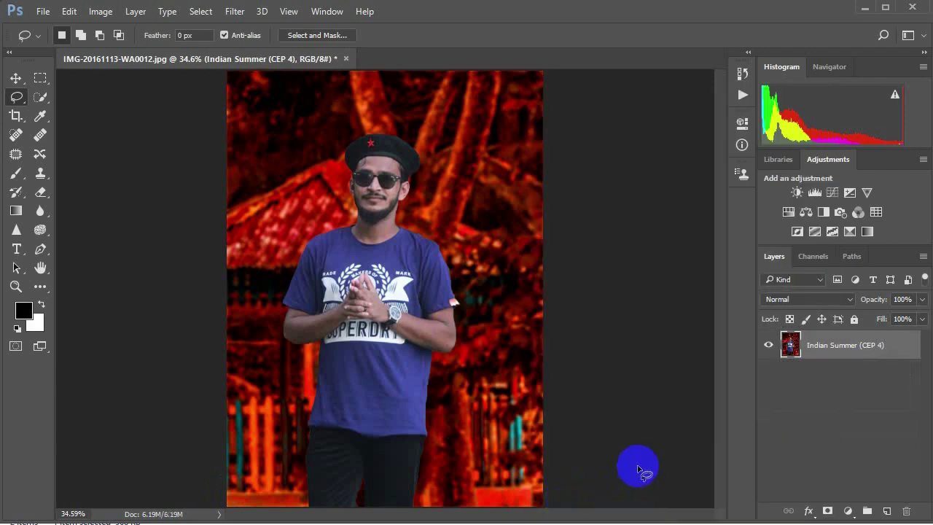
right_click(828, 385)
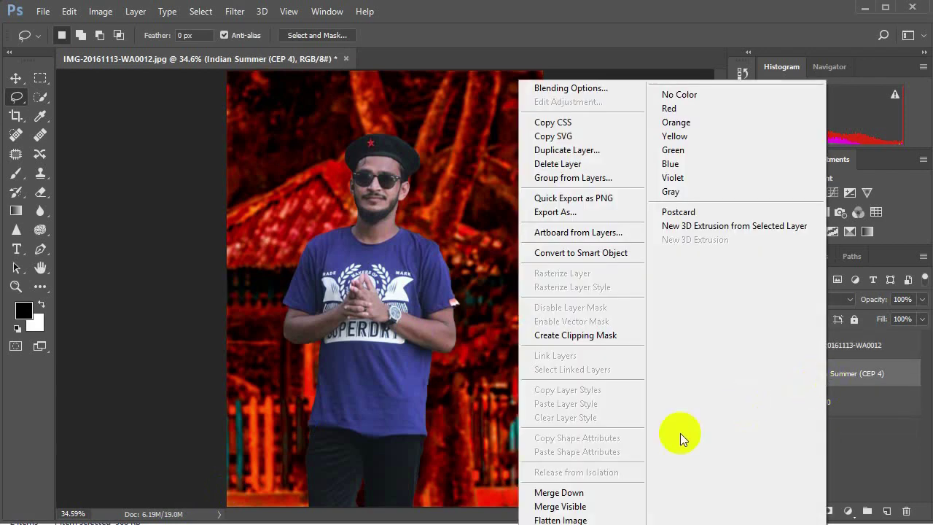
click(583, 486)
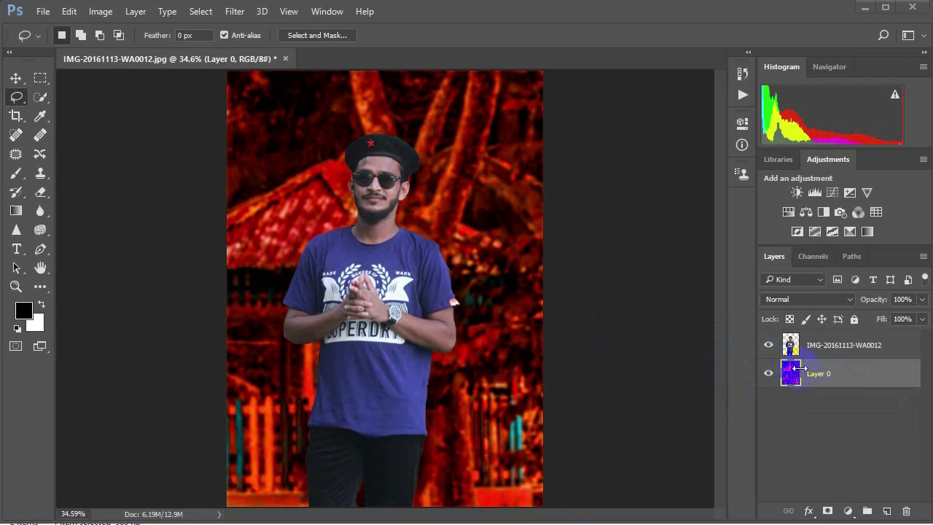
right_click(819, 381)
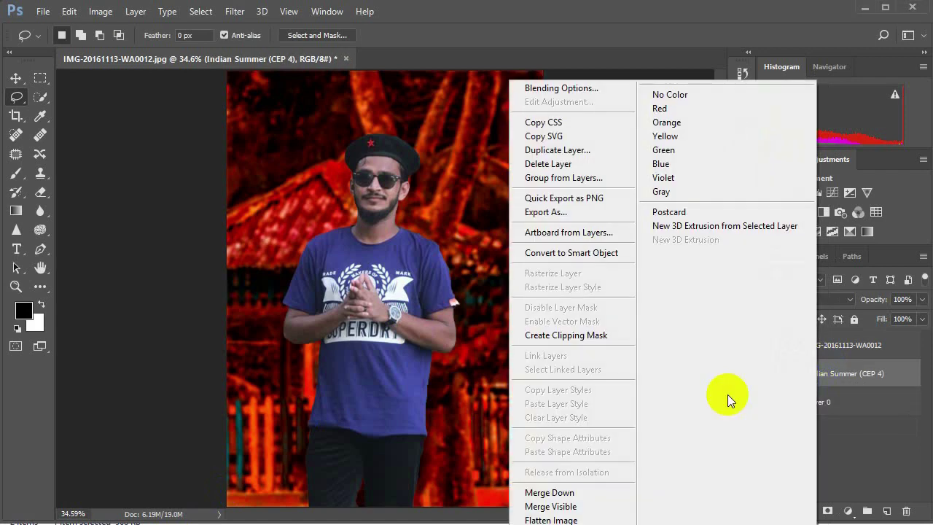
click(558, 492)
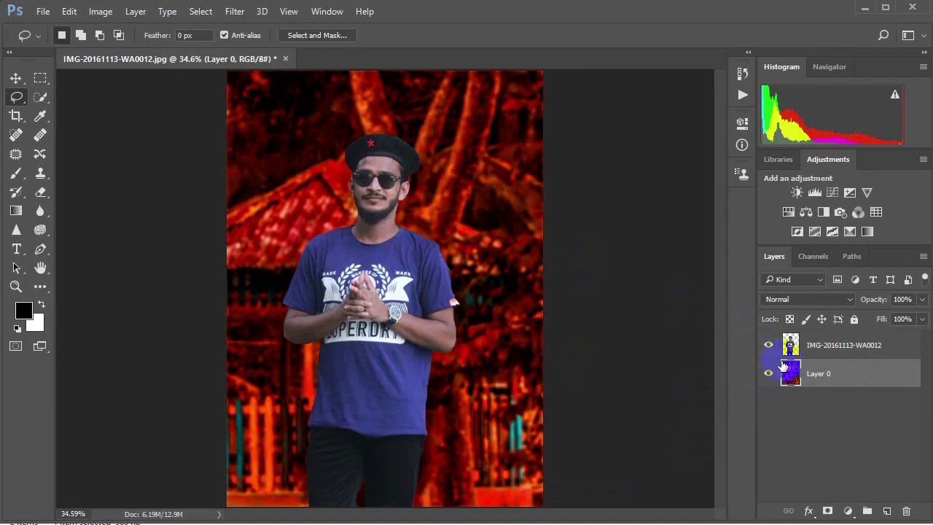
In Camera Raw, set Exposure -0.20, Contrast +11, Shadows -8, Clarity +20 and Vibrance +13
click(235, 11)
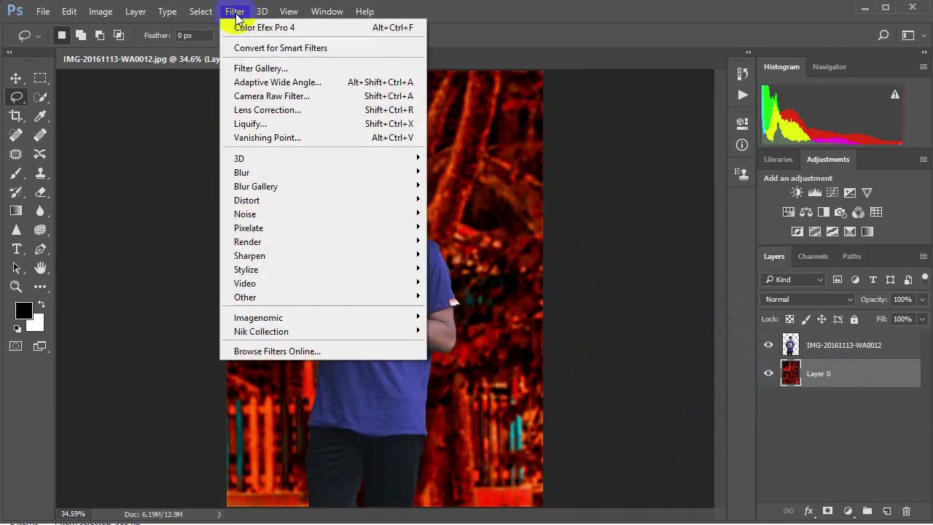
click(312, 98)
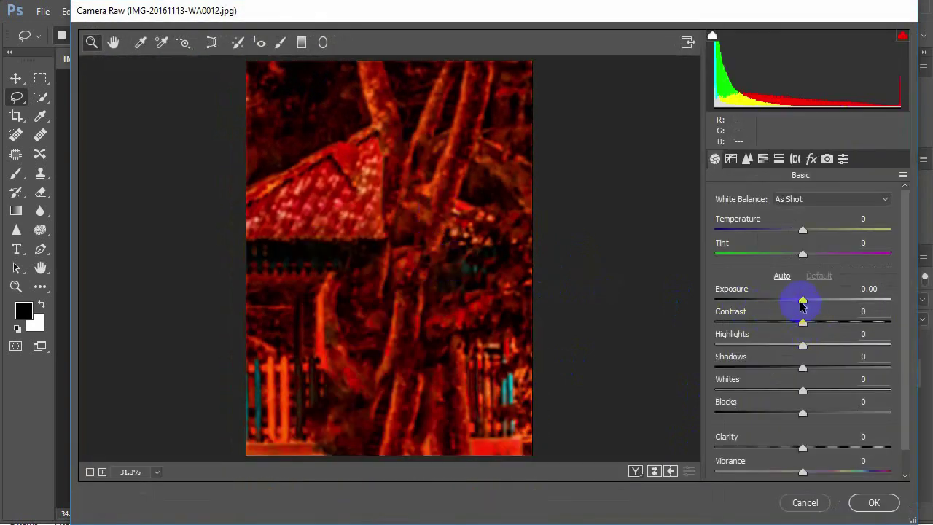
drag(803, 302, 798, 303)
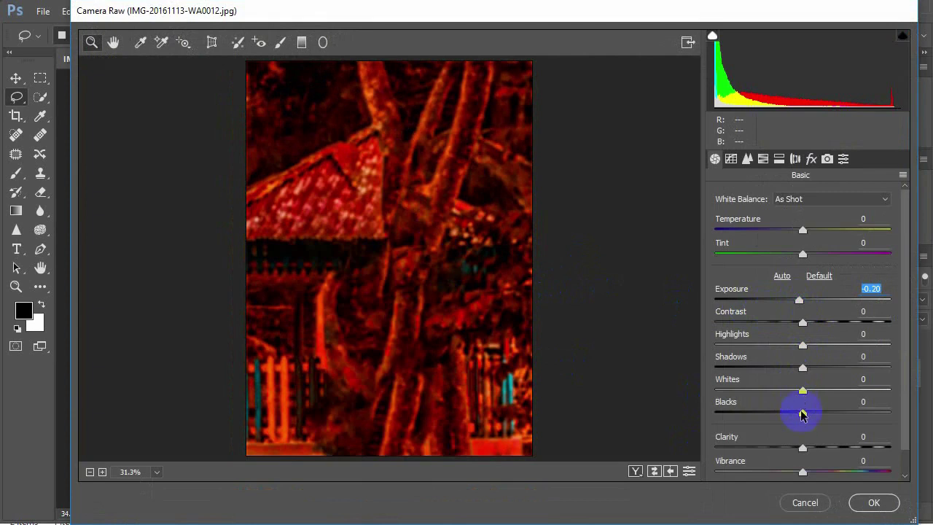
drag(803, 448, 819, 447)
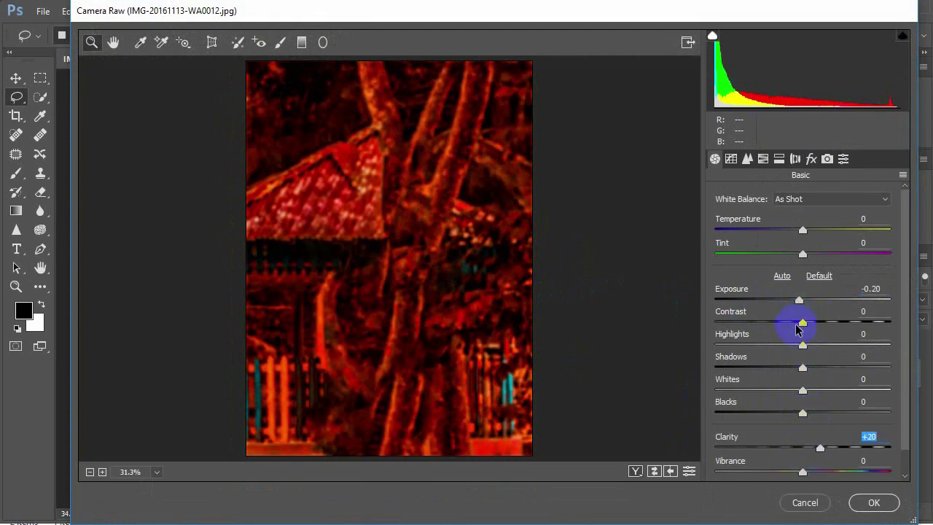
drag(802, 324, 829, 323)
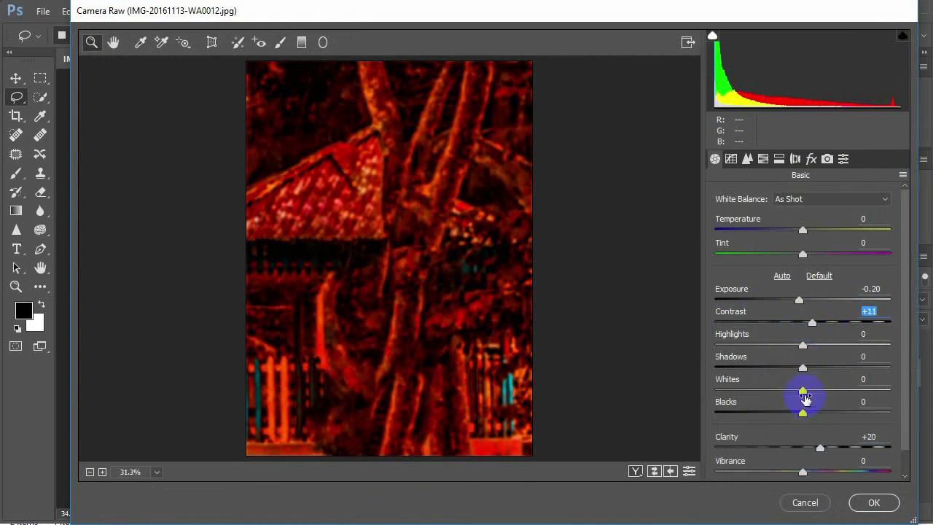
drag(801, 370, 797, 369)
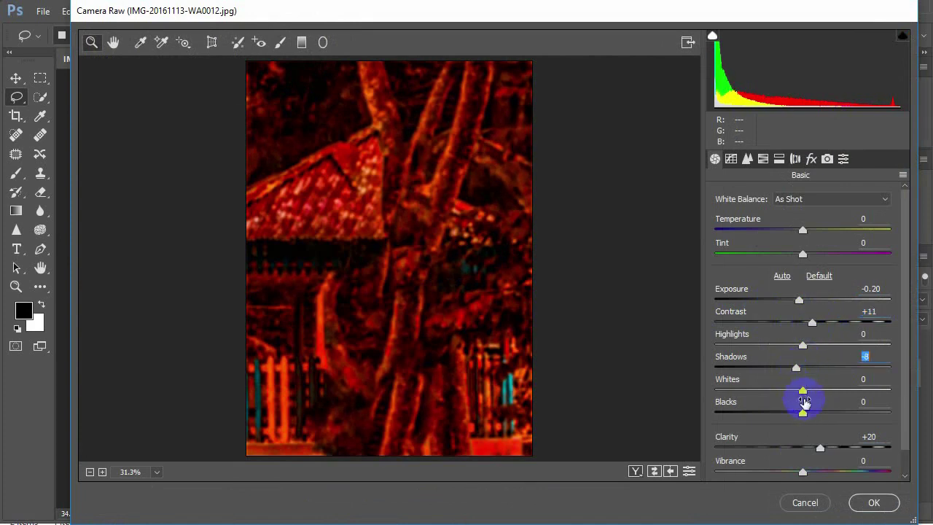
drag(802, 472, 816, 473)
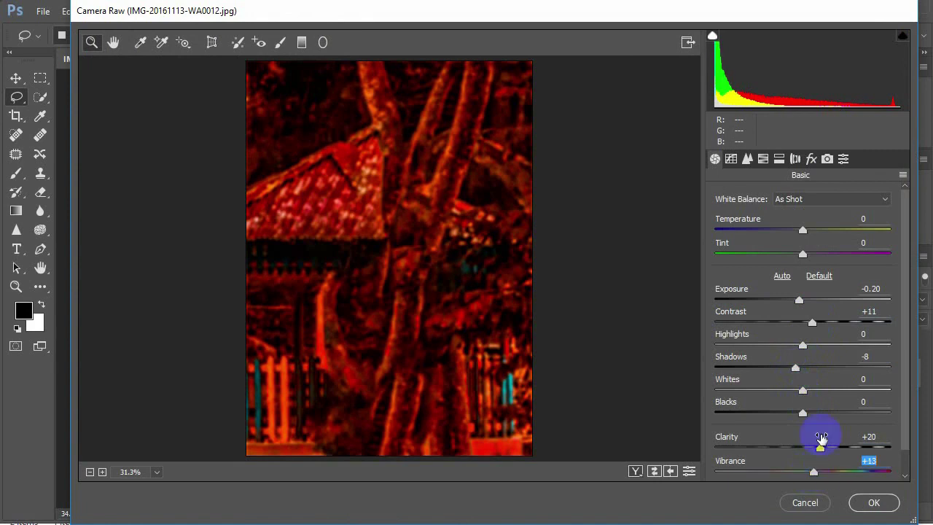
Shift the Reds hue to -8 in HSL, review Saturation, and apply the grade
click(764, 160)
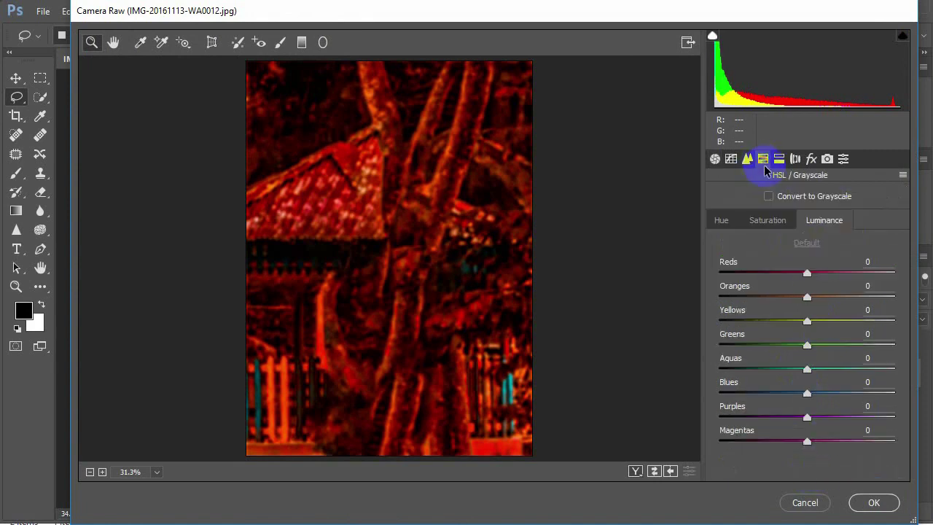
click(722, 221)
mouse_move(809, 273)
mouse_down()
mouse_move(836, 279)
mouse_move(799, 277)
mouse_up()
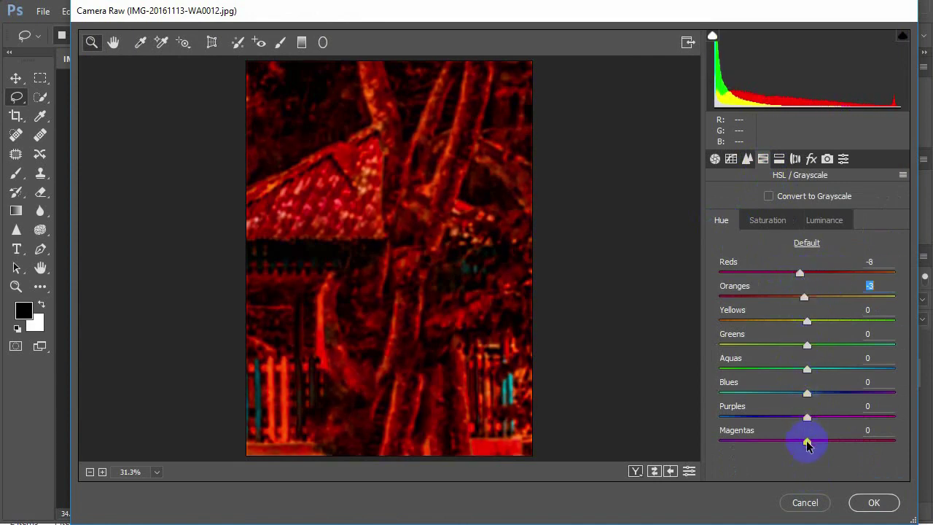
click(779, 159)
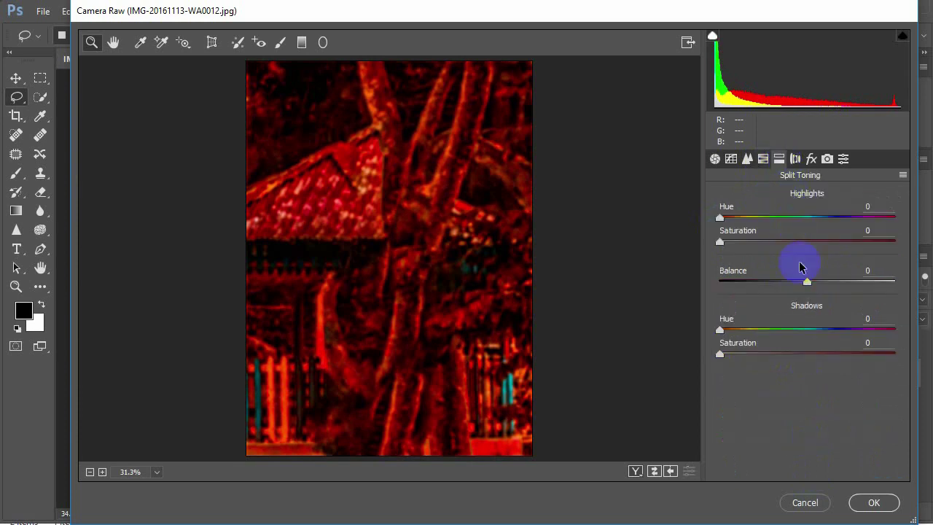
click(763, 159)
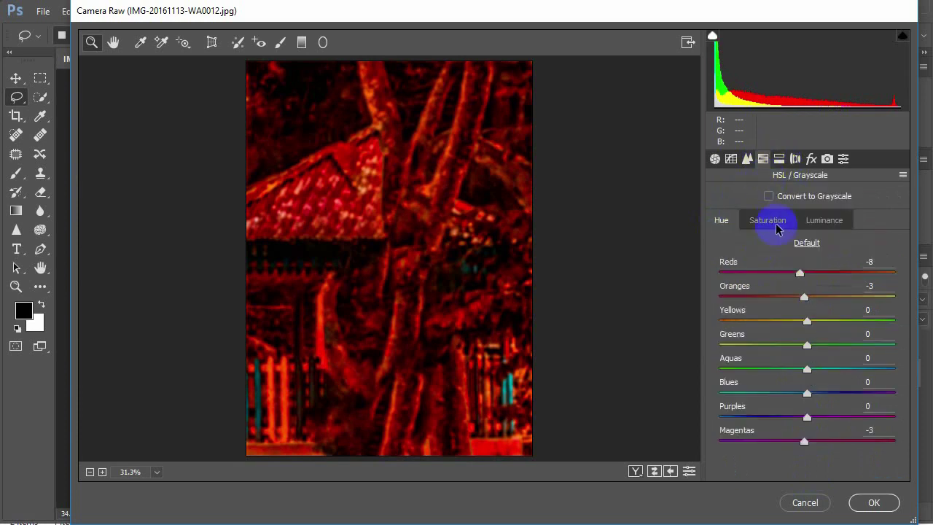
click(774, 222)
click(874, 503)
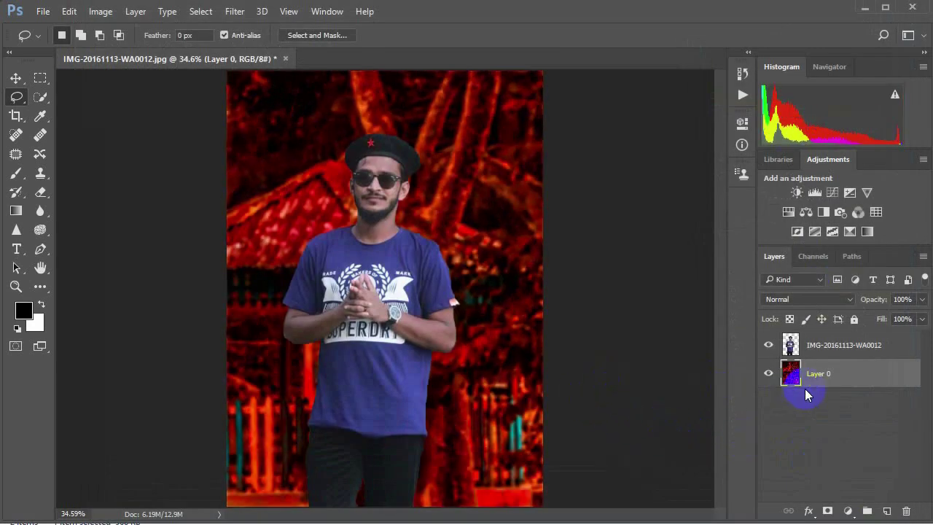
Try an Iris Blur on the background, then cancel it without applying
click(226, 13)
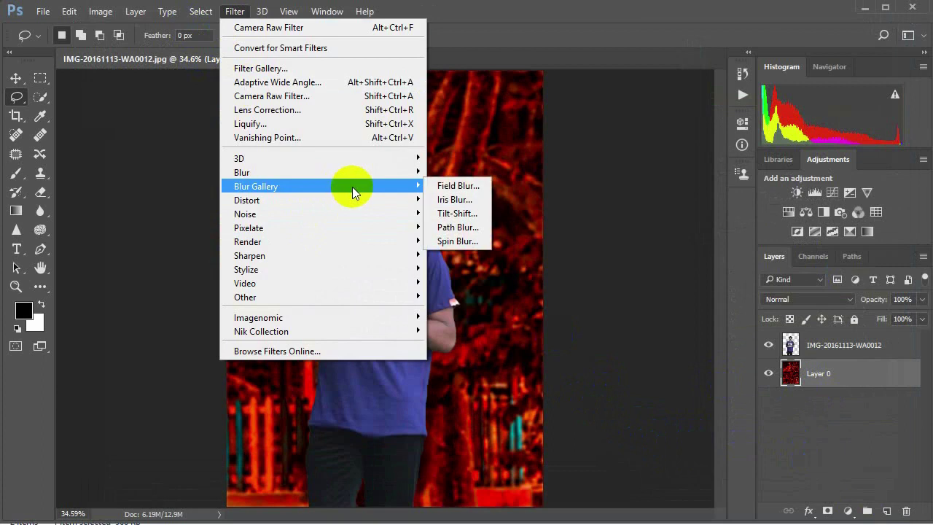
mouse_move(255, 186)
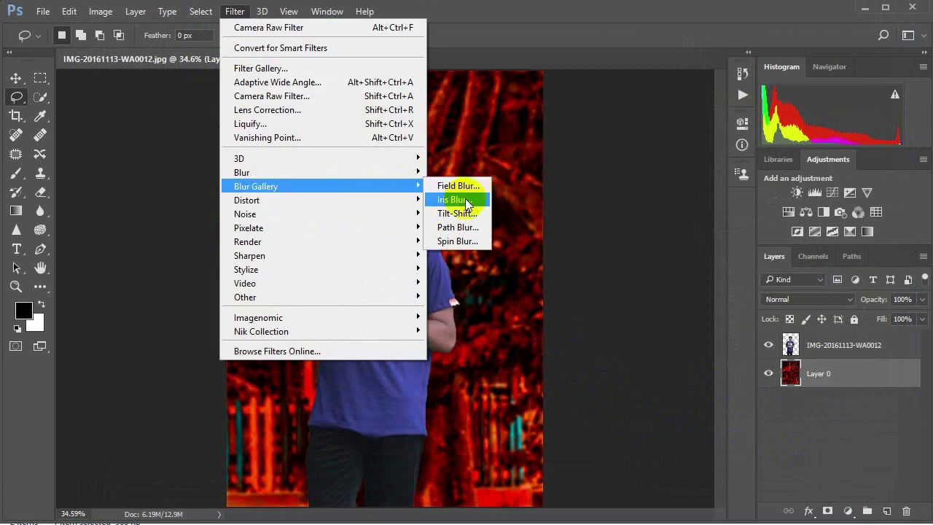
click(470, 201)
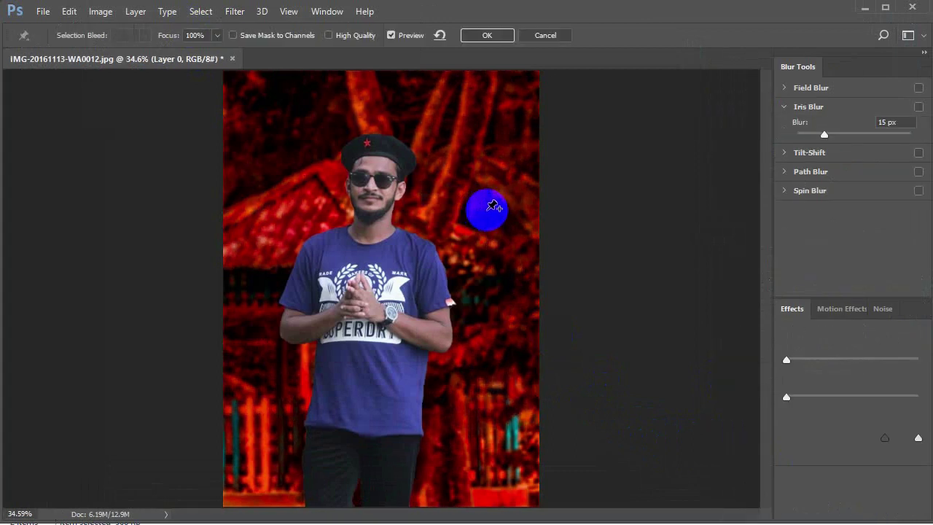
click(547, 37)
Apply an 18 px Tilt-Shift blur with the sharp band lowered to the image's bottom edge
click(235, 12)
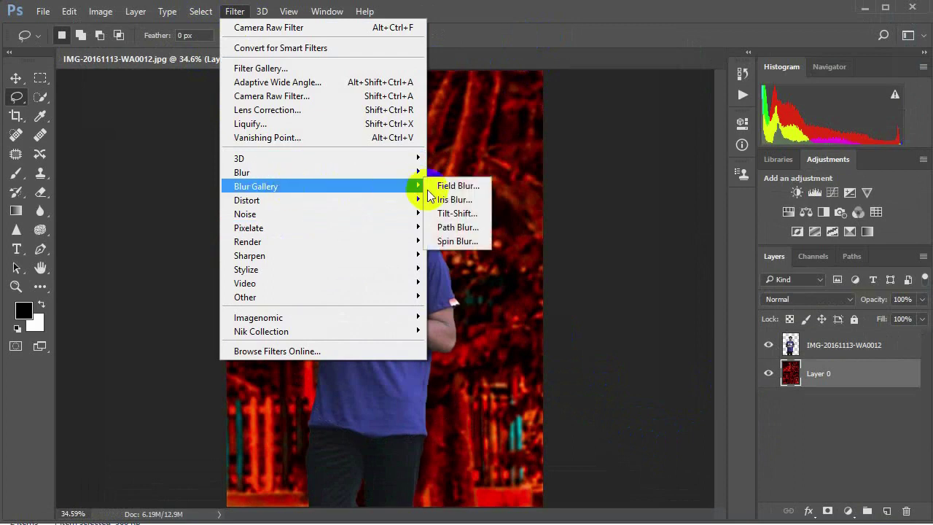
mouse_move(255, 187)
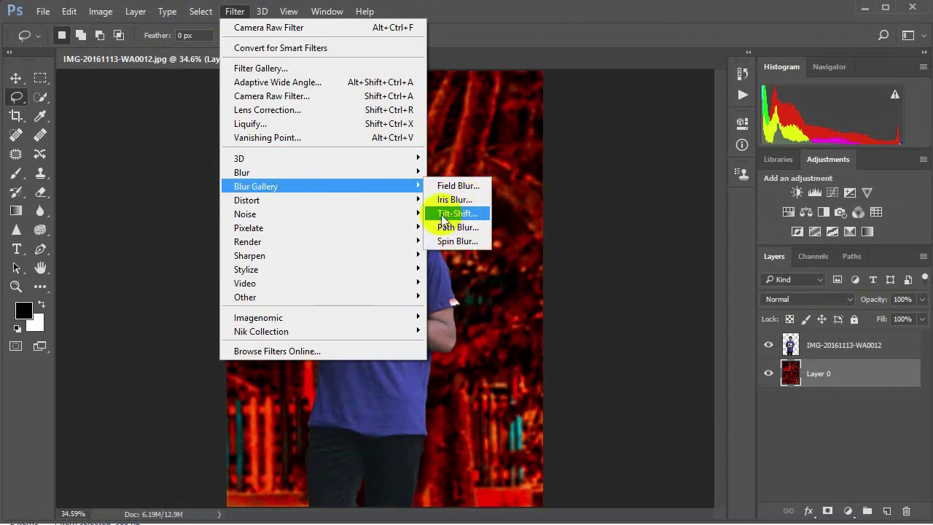
click(456, 214)
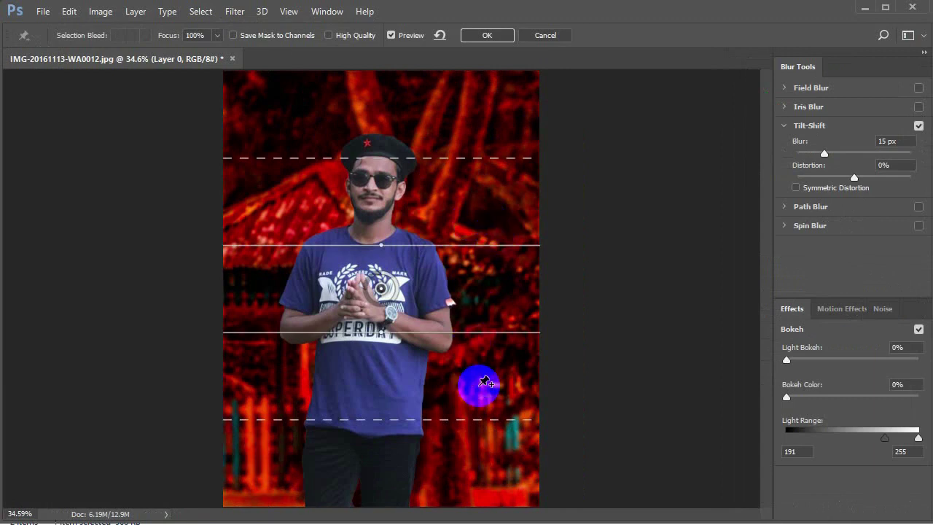
key(ctrl+minus)
key(ctrl+minus)
key(ctrl+minus)
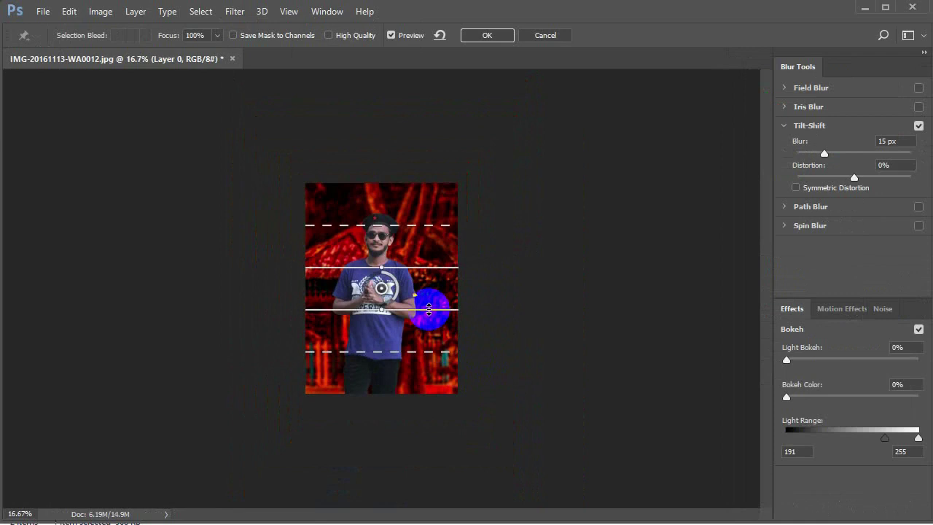
drag(429, 310, 430, 409)
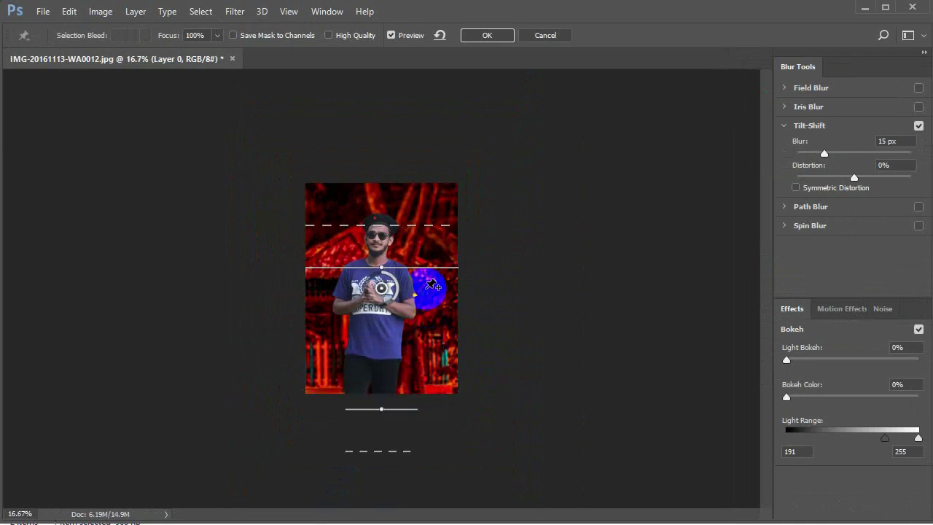
drag(428, 267, 424, 332)
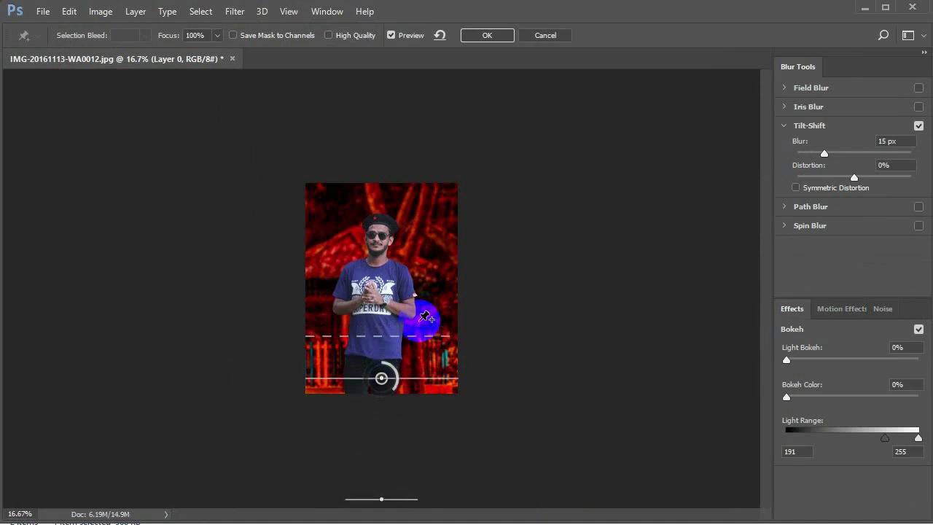
drag(403, 503, 418, 394)
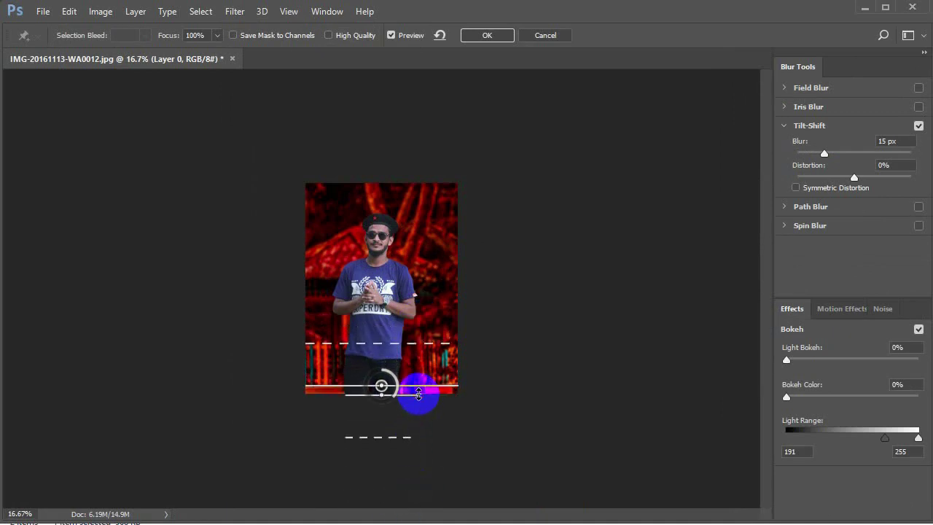
key(ctrl+0)
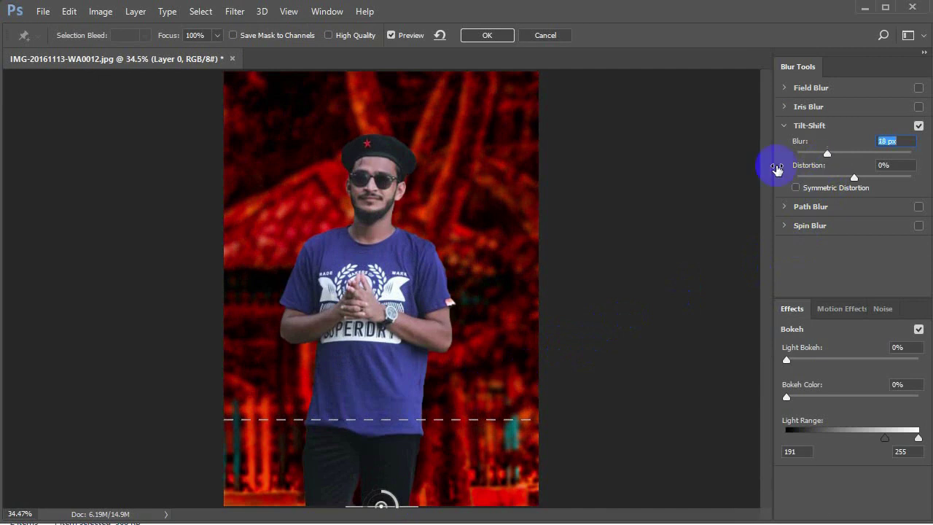
click(487, 36)
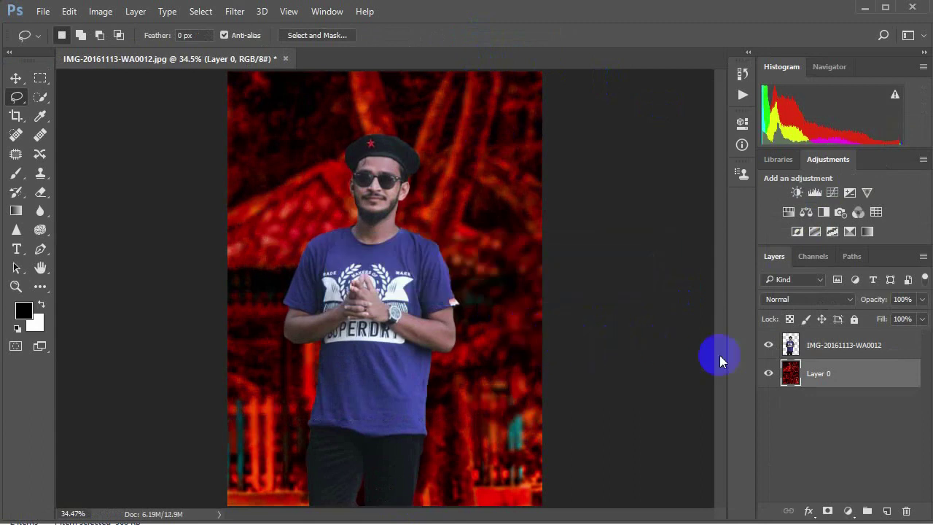
On the man's photo layer, open Camera Raw and warm Temperature to +21
click(800, 345)
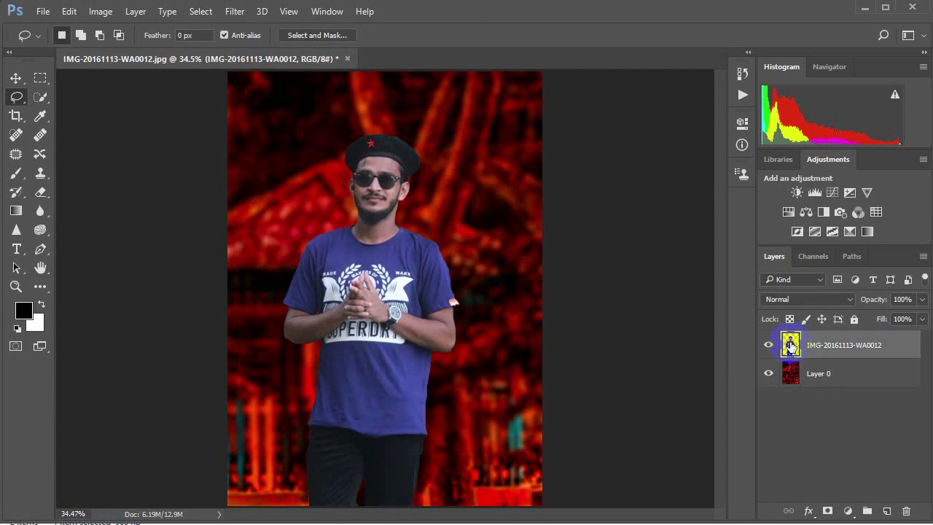
click(228, 11)
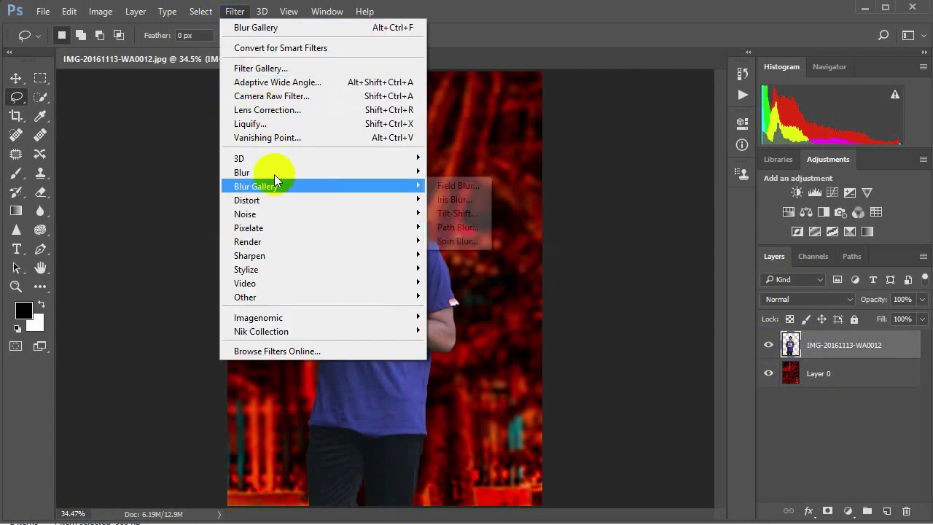
click(296, 97)
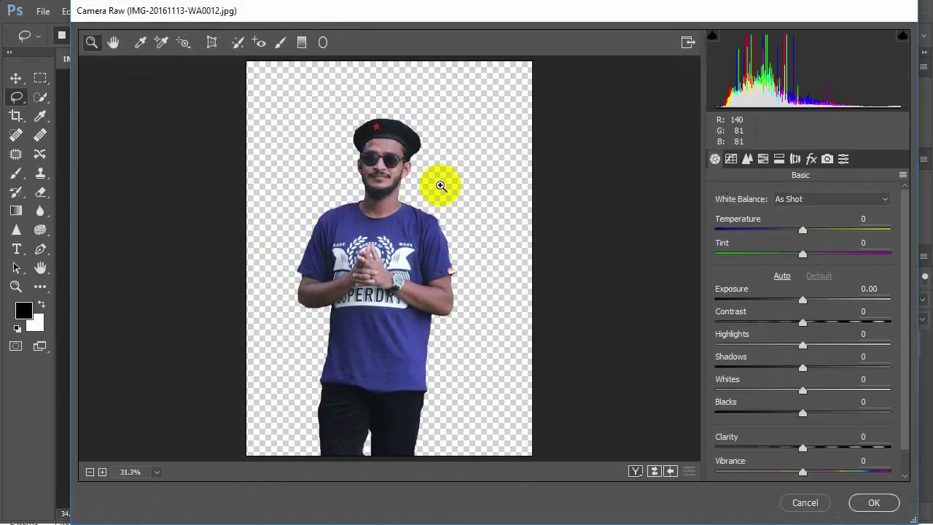
drag(802, 231, 820, 234)
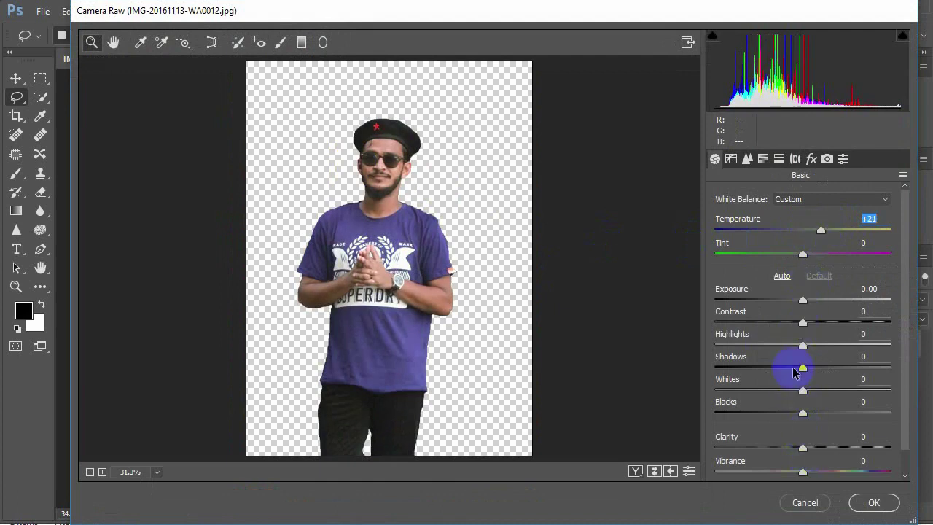
In HSL, set Reds saturation +3 and Oranges luminance +27, then apply
click(763, 159)
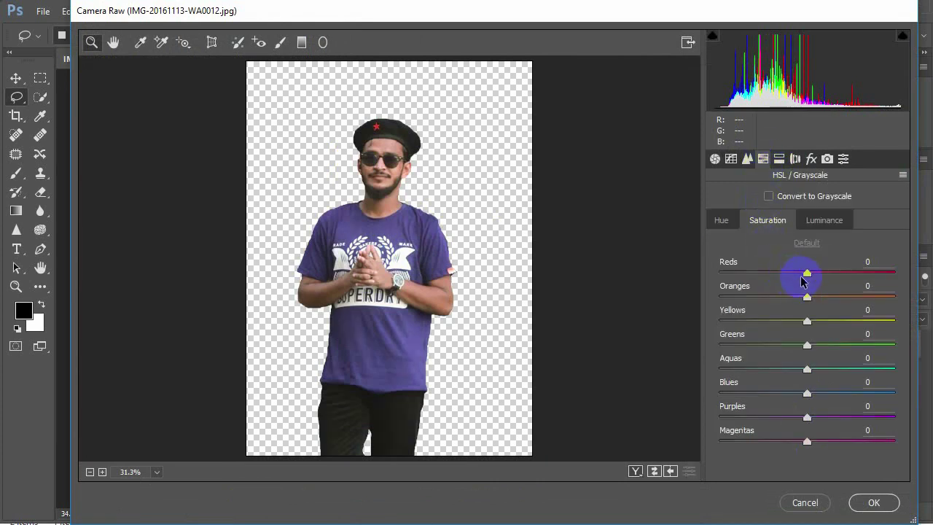
mouse_move(807, 277)
mouse_down()
mouse_move(810, 268)
mouse_move(831, 300)
mouse_up()
click(806, 225)
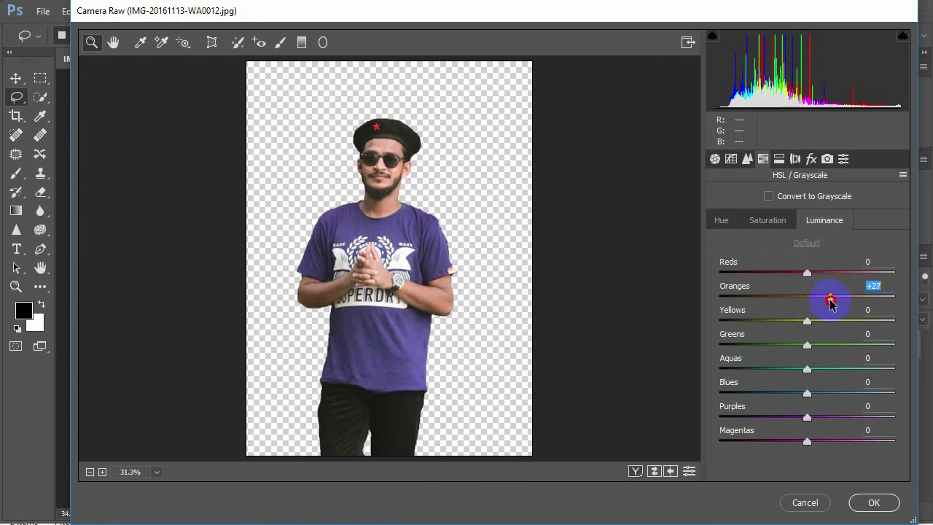
click(884, 503)
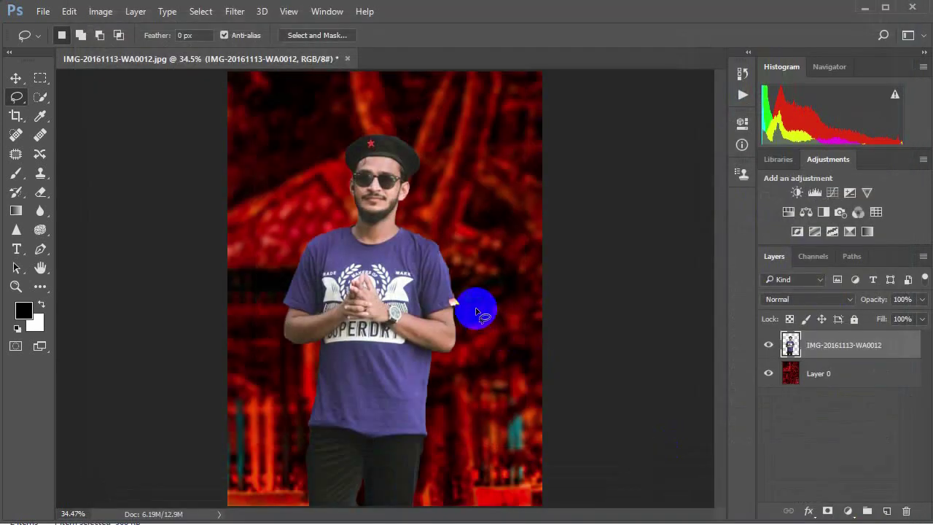
Zoom in and heal the forehead hairline and left temple patch with the Healing Brush
scroll(467, 334, up, 1)
scroll(462, 325, up, 1)
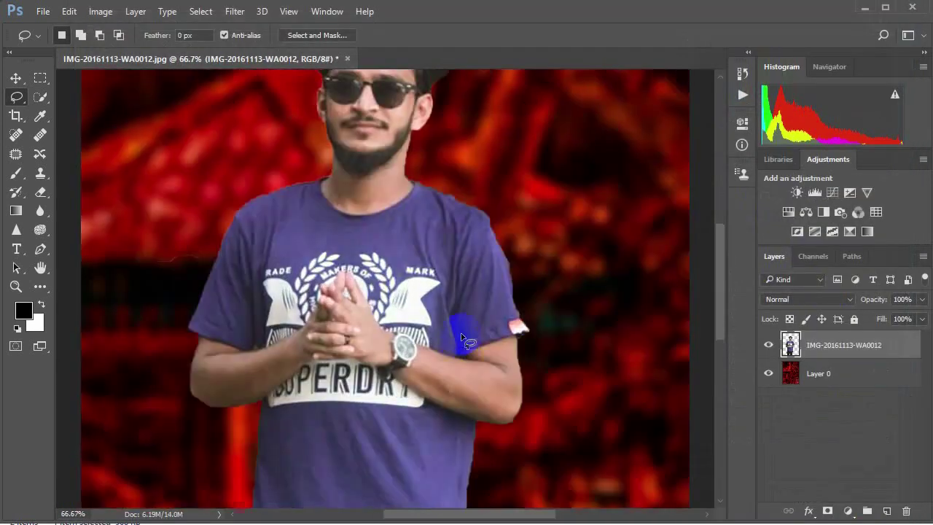
scroll(462, 333, up, 1)
scroll(427, 333, up, 1)
scroll(400, 321, up, 1)
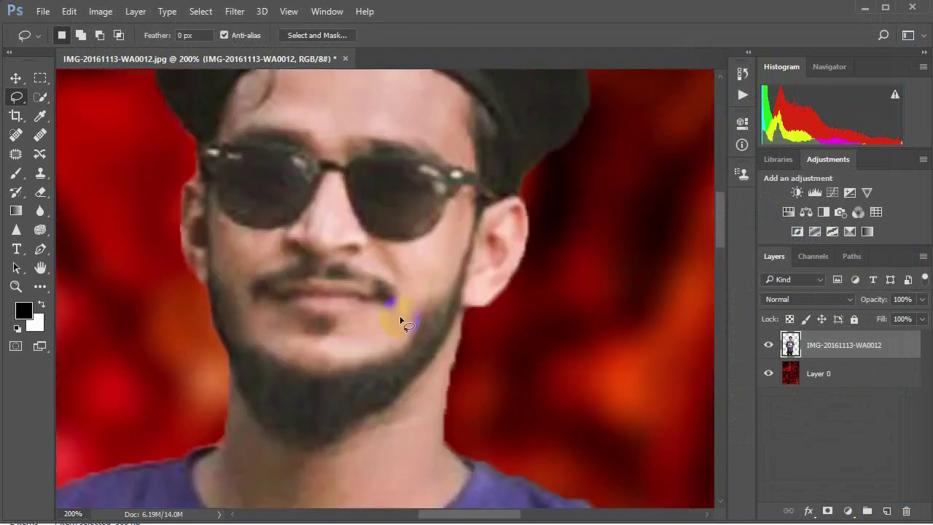
scroll(393, 313, up, 2)
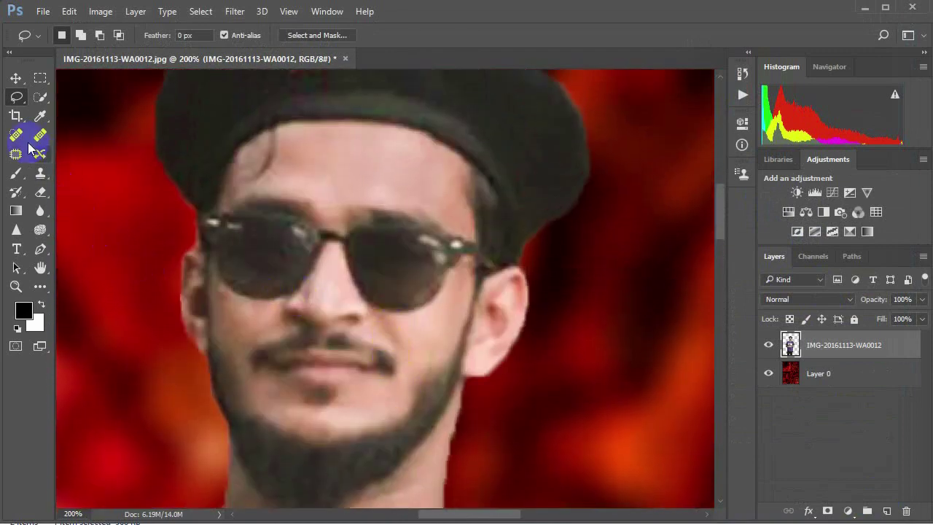
click(39, 216)
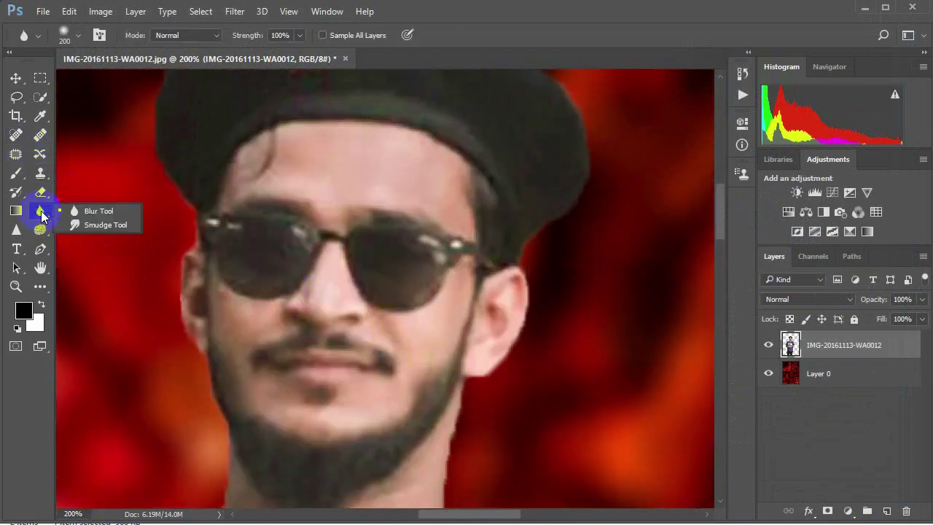
click(93, 226)
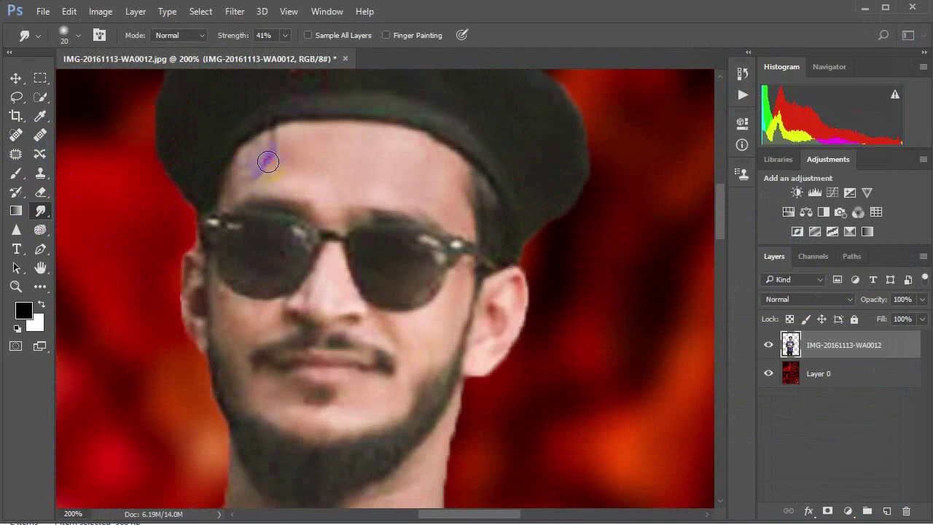
click(41, 135)
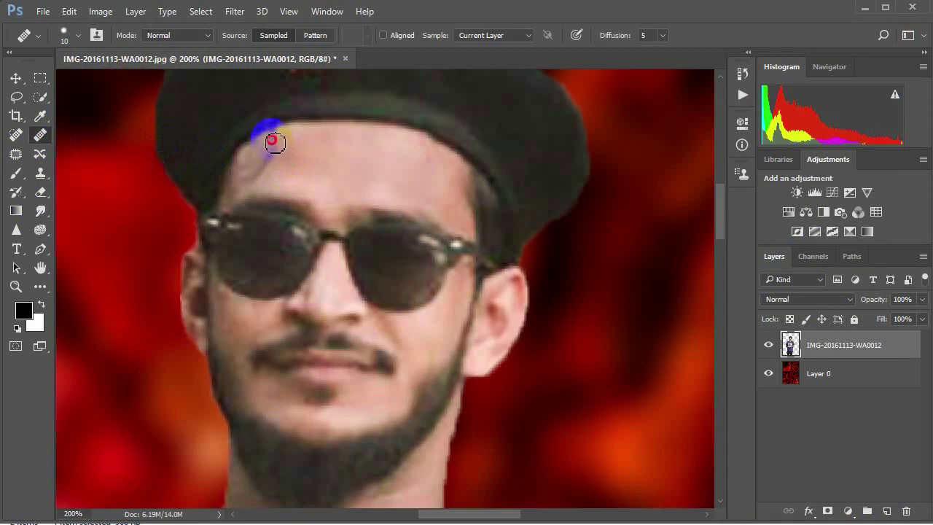
mouse_move(274, 142)
mouse_down()
mouse_move(261, 176)
mouse_move(269, 171)
mouse_up()
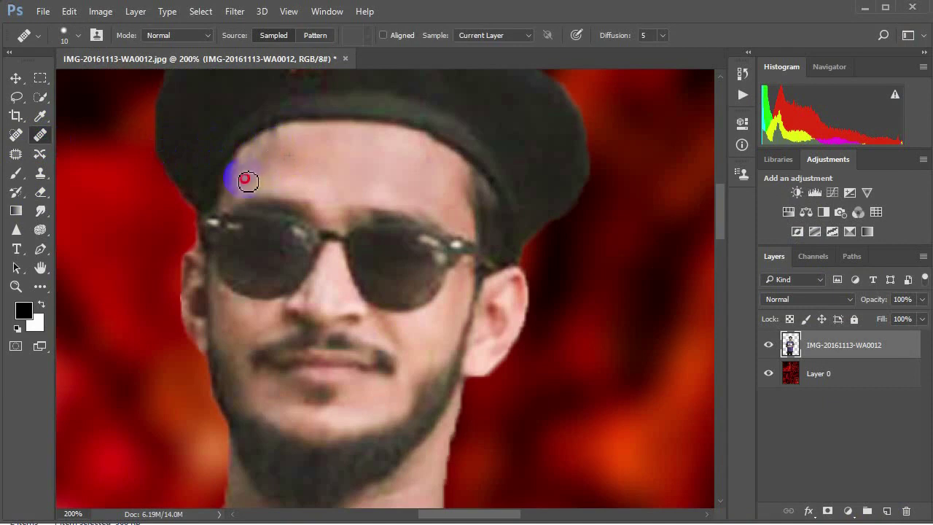
click(247, 181)
drag(283, 144, 271, 154)
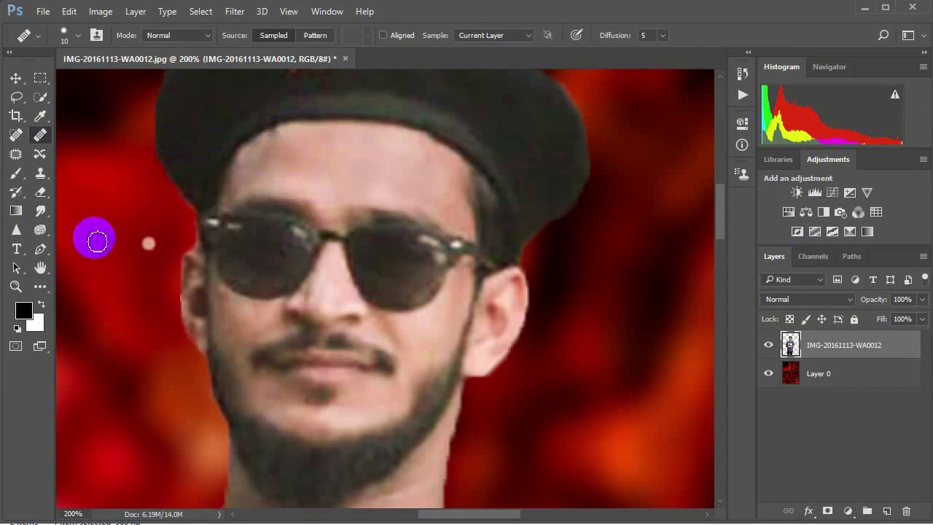
Smudge away the blue specks along the hairline and smooth the forehead near the hat
right_click(40, 211)
click(78, 205)
click(295, 156)
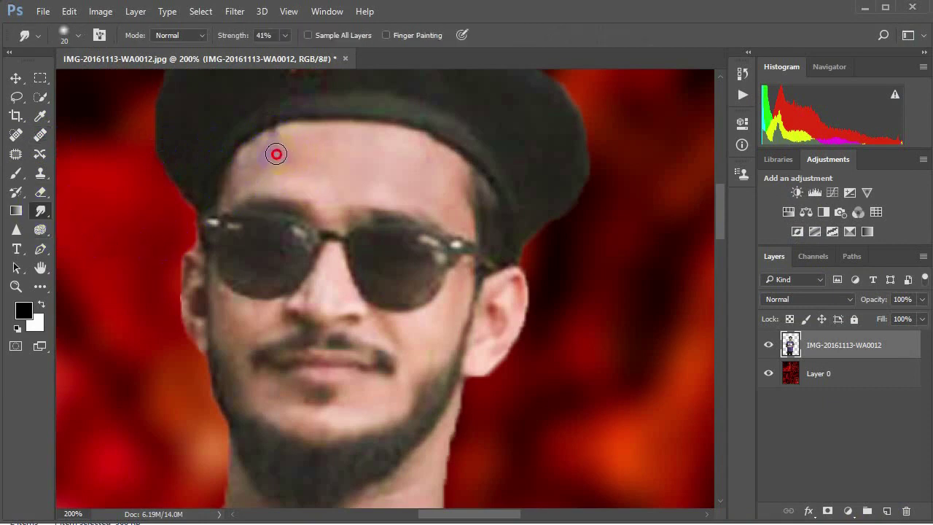
drag(283, 140, 263, 159)
click(374, 147)
mouse_move(410, 157)
mouse_down()
mouse_move(413, 179)
mouse_move(345, 202)
mouse_up()
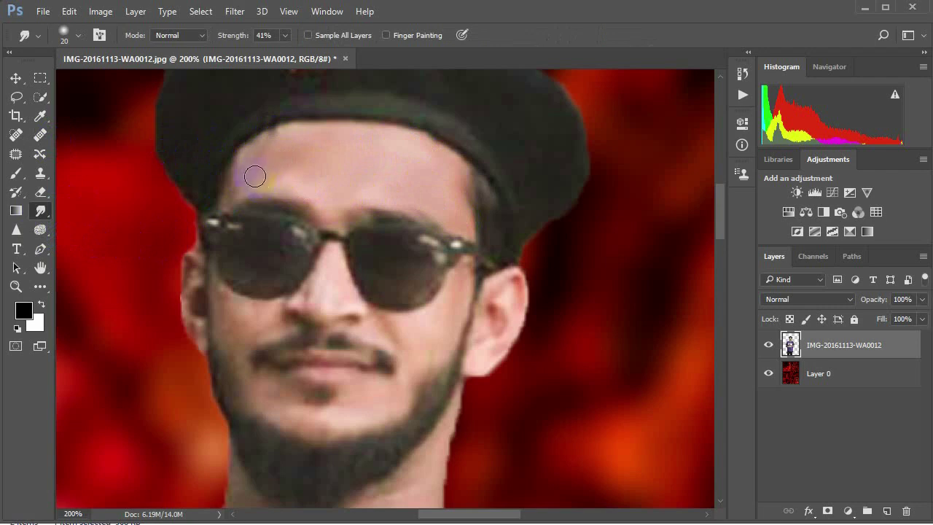
Smudge the cheek skin and enlarge the smudge brush to size 15
scroll(255, 176, down, 2)
scroll(251, 192, down, 2)
mouse_move(236, 256)
mouse_down()
mouse_move(223, 225)
mouse_move(237, 235)
mouse_move(223, 223)
mouse_move(278, 242)
mouse_move(270, 256)
mouse_move(229, 265)
mouse_move(235, 260)
mouse_move(238, 312)
mouse_move(233, 304)
mouse_move(255, 328)
mouse_move(246, 316)
mouse_move(282, 329)
mouse_move(246, 321)
mouse_move(296, 338)
mouse_move(348, 341)
mouse_up()
key(bracketright)
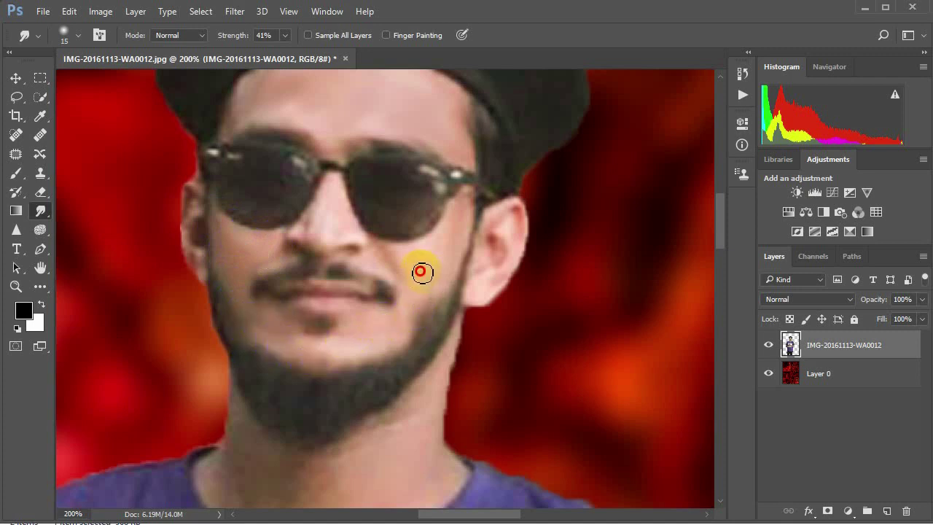
Smudge-smooth the cheeks, lips, chin, moustache, ear edges and jaw
mouse_move(421, 271)
mouse_down()
mouse_move(391, 258)
mouse_move(461, 230)
mouse_up()
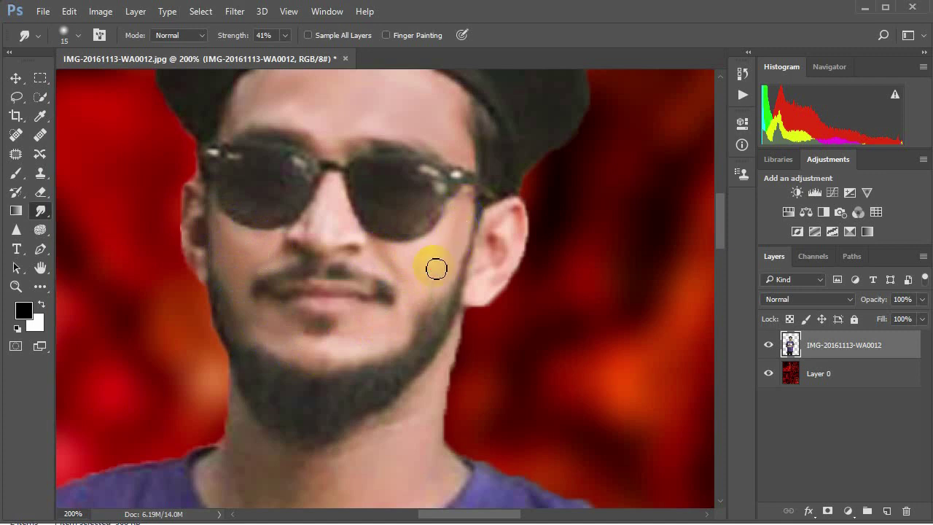
drag(429, 277, 422, 327)
mouse_move(437, 273)
mouse_down()
mouse_move(412, 333)
mouse_move(410, 285)
mouse_up()
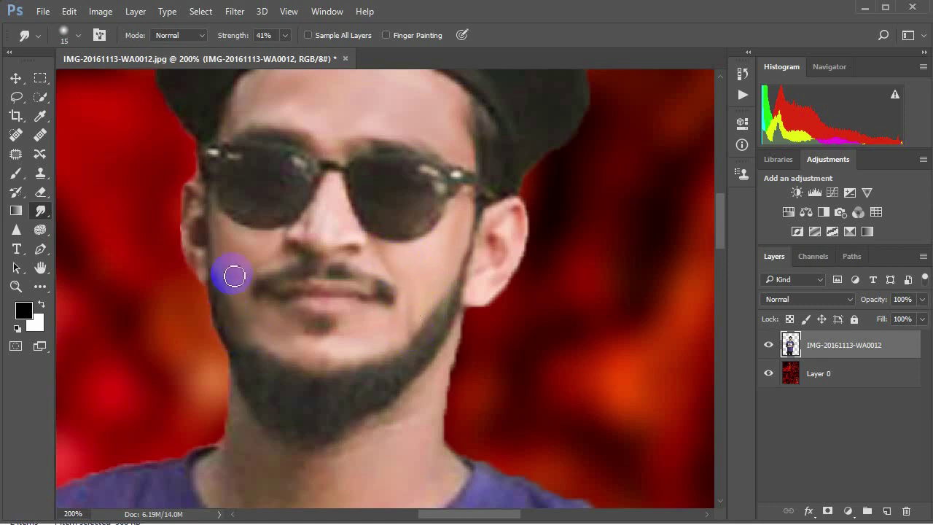
mouse_move(231, 272)
mouse_down()
mouse_move(229, 236)
mouse_move(212, 233)
mouse_move(234, 313)
mouse_move(233, 287)
mouse_move(256, 328)
mouse_move(267, 314)
mouse_move(245, 329)
mouse_move(261, 350)
mouse_move(258, 342)
mouse_move(267, 356)
mouse_move(272, 343)
mouse_move(322, 348)
mouse_up()
mouse_move(283, 323)
mouse_down()
mouse_move(349, 333)
mouse_move(371, 321)
mouse_up()
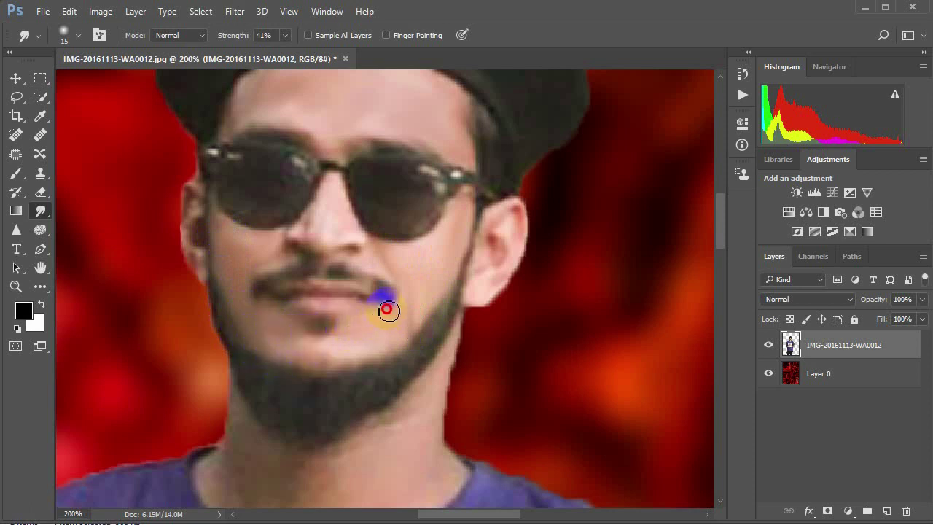
mouse_move(306, 318)
mouse_down()
mouse_move(256, 306)
mouse_move(214, 204)
mouse_move(189, 189)
mouse_move(181, 227)
mouse_move(190, 277)
mouse_move(178, 255)
mouse_up()
mouse_move(494, 214)
mouse_down()
mouse_move(519, 216)
mouse_move(527, 229)
mouse_move(481, 328)
mouse_move(450, 358)
mouse_move(473, 356)
mouse_move(449, 401)
mouse_move(449, 441)
mouse_up()
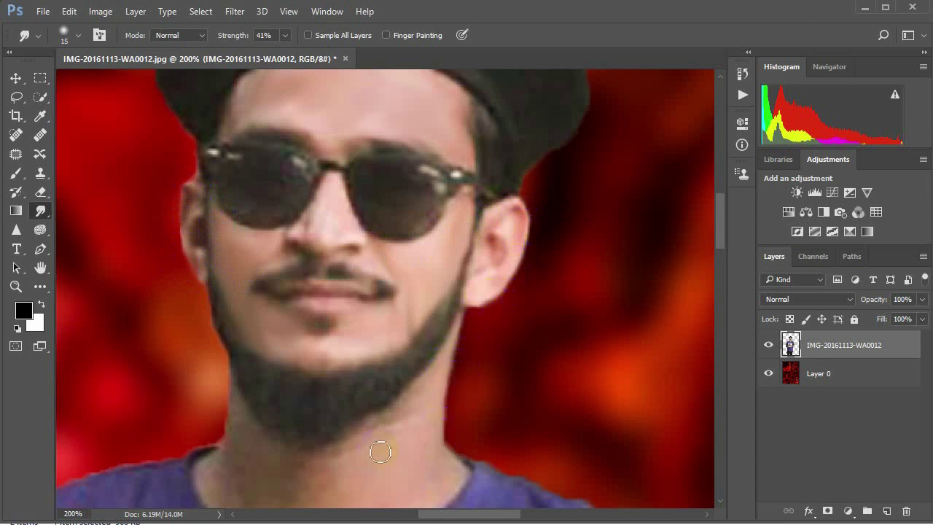
drag(228, 387, 221, 429)
With a smaller brush, smooth the forehead near the hat edge and the skin around the nose
scroll(284, 459, up, 1)
scroll(238, 384, up, 5)
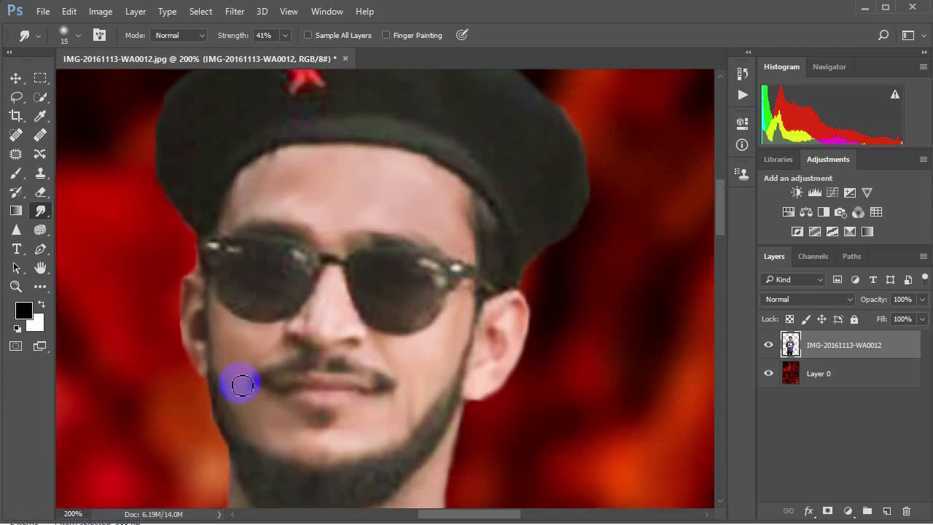
scroll(173, 328, up, 2)
scroll(240, 269, down, 3)
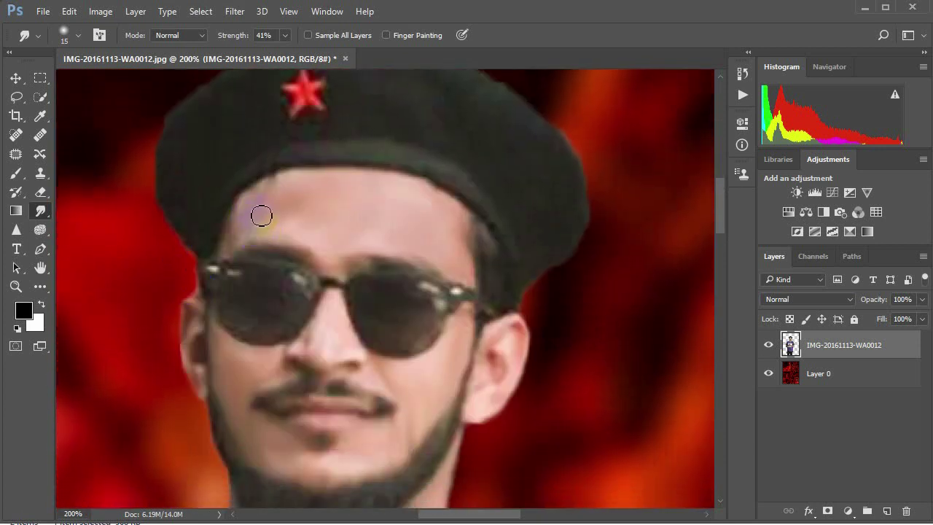
key(bracketleft)
mouse_move(256, 218)
mouse_down()
mouse_move(241, 226)
mouse_move(292, 185)
mouse_up()
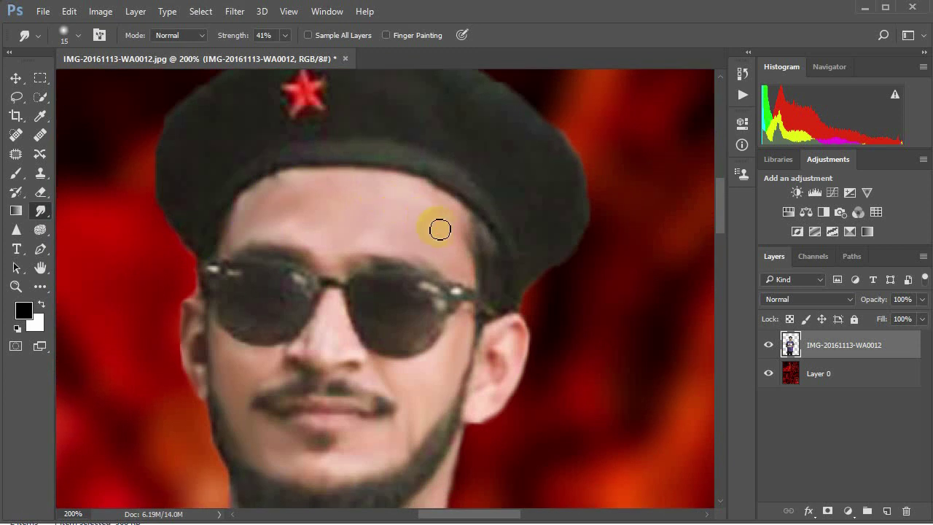
scroll(317, 266, down, 3)
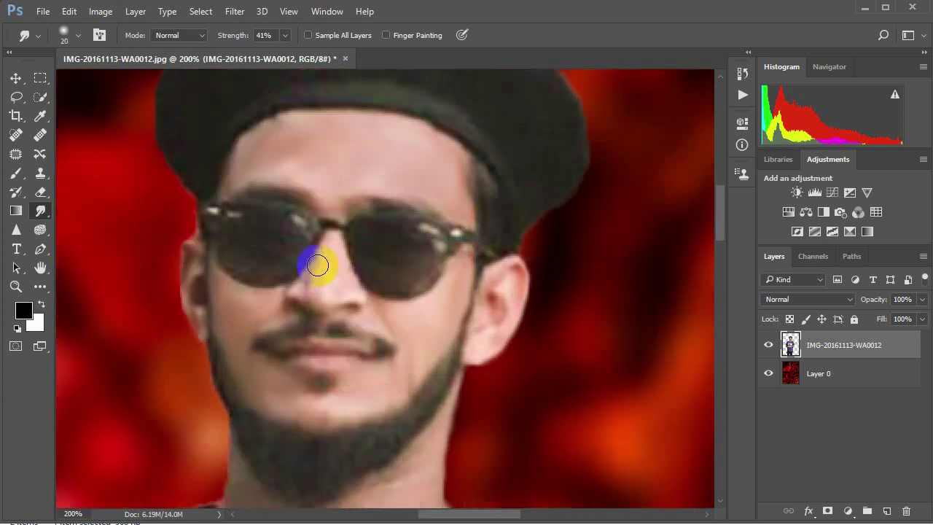
mouse_move(328, 247)
mouse_down()
mouse_move(302, 292)
mouse_move(338, 248)
mouse_move(354, 277)
mouse_move(328, 284)
mouse_up()
scroll(347, 286, down, 4)
scroll(366, 276, down, 6)
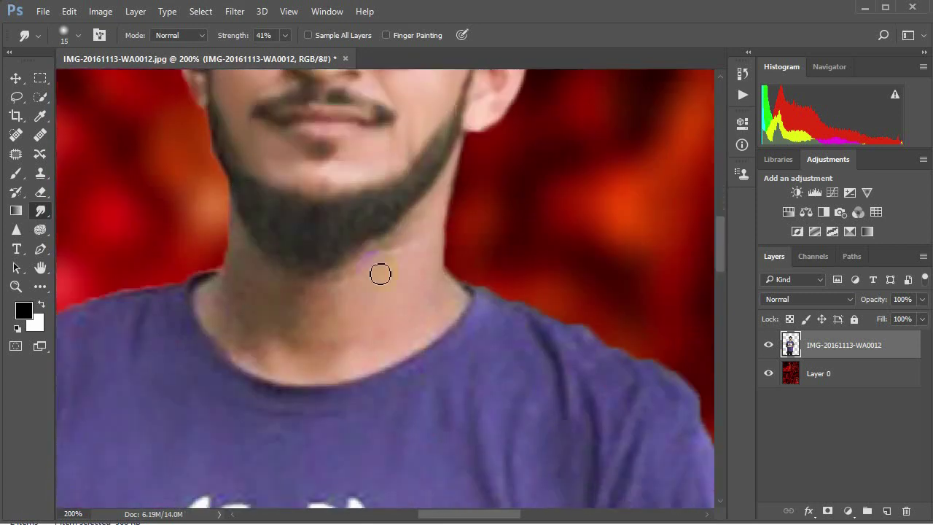
scroll(398, 274, down, 6)
Zoom in on the neck and start smoothing it with a slightly smaller smudge brush
key(ctrl+0)
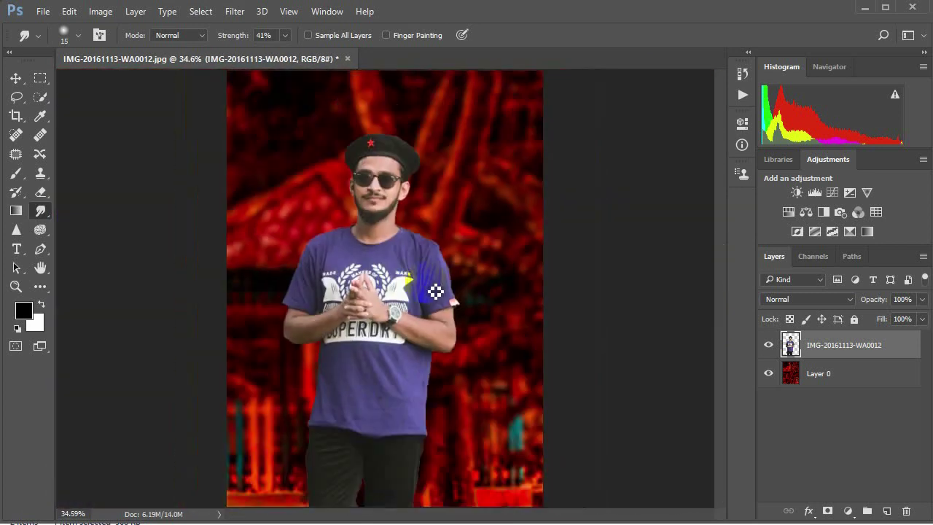
scroll(421, 283, up, 1)
scroll(411, 274, up, 1)
scroll(401, 266, up, 1)
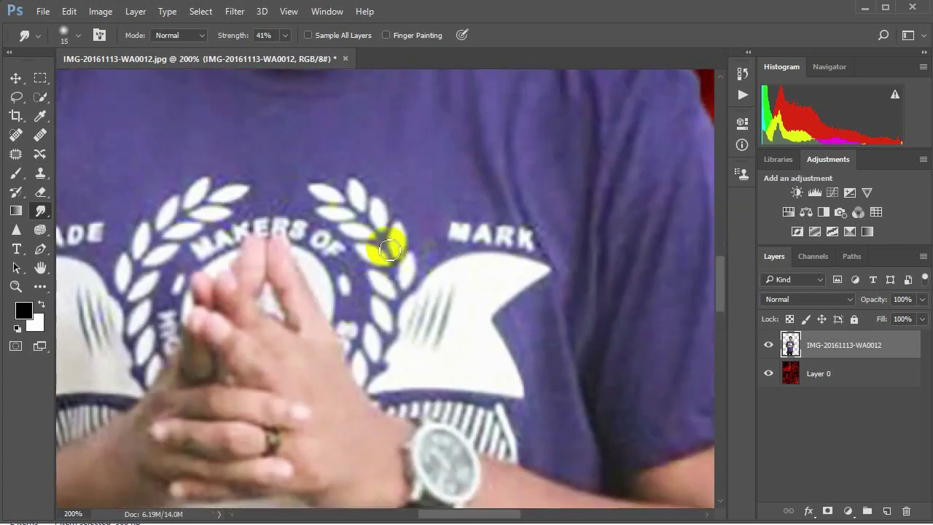
scroll(392, 257, up, 1)
scroll(406, 277, up, 1)
scroll(437, 277, up, 1)
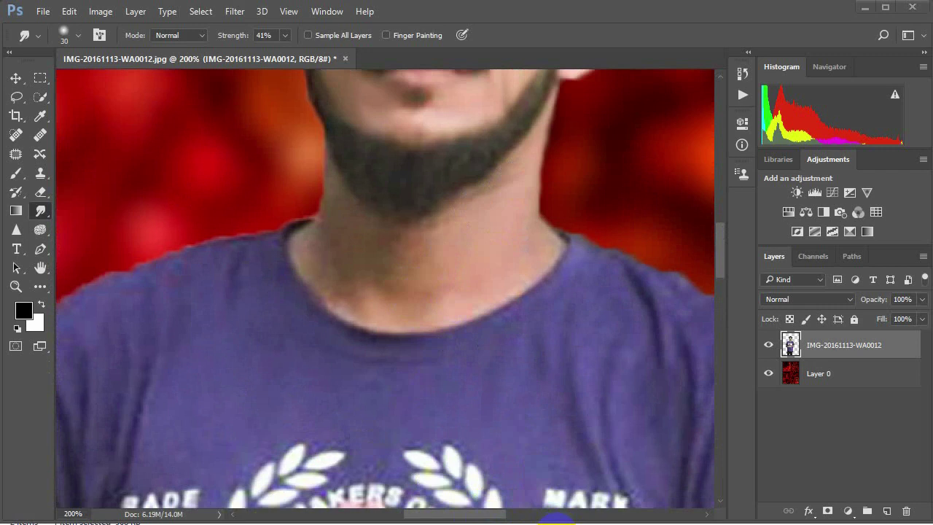
scroll(477, 396, up, 3)
scroll(472, 358, up, 2)
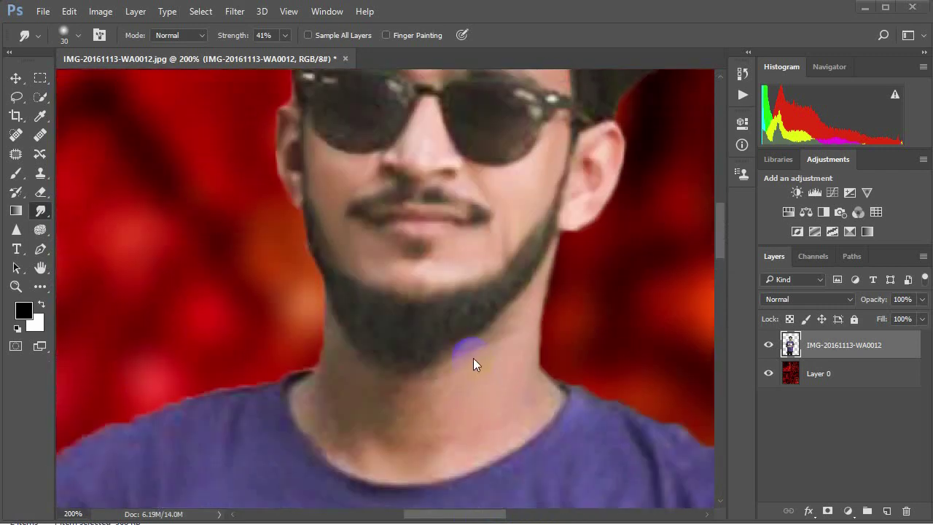
scroll(494, 385, up, 3)
scroll(494, 385, up, 1)
scroll(501, 388, down, 3)
scroll(501, 388, up, 2)
scroll(496, 375, down, 1)
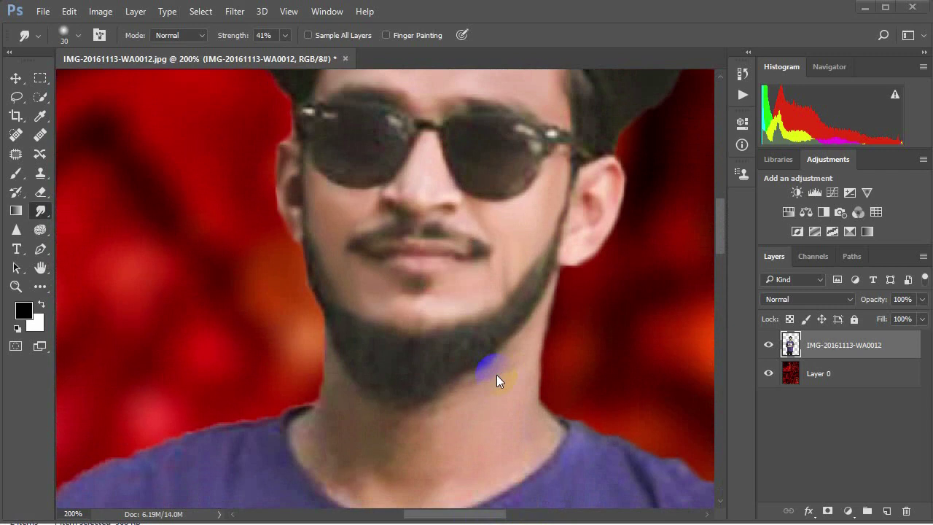
scroll(496, 375, down, 5)
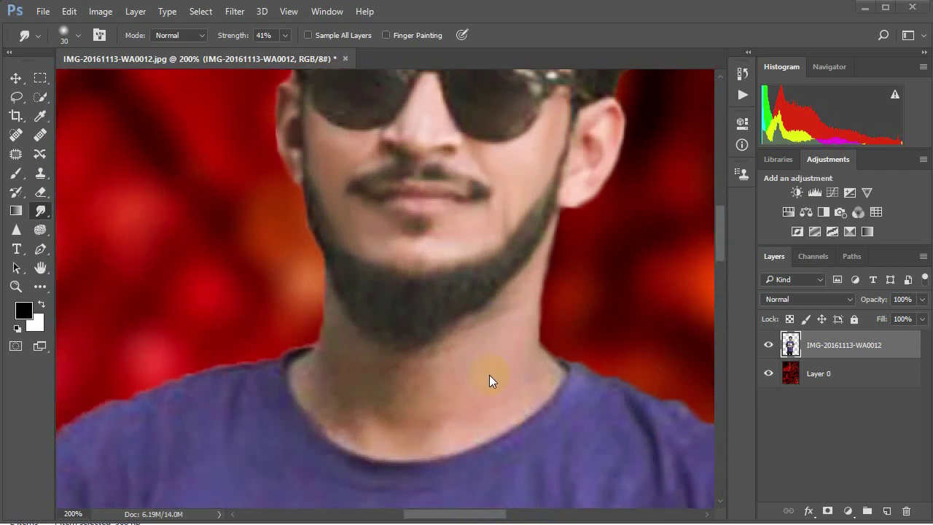
scroll(489, 375, up, 1)
scroll(490, 375, down, 1)
key(bracketleft)
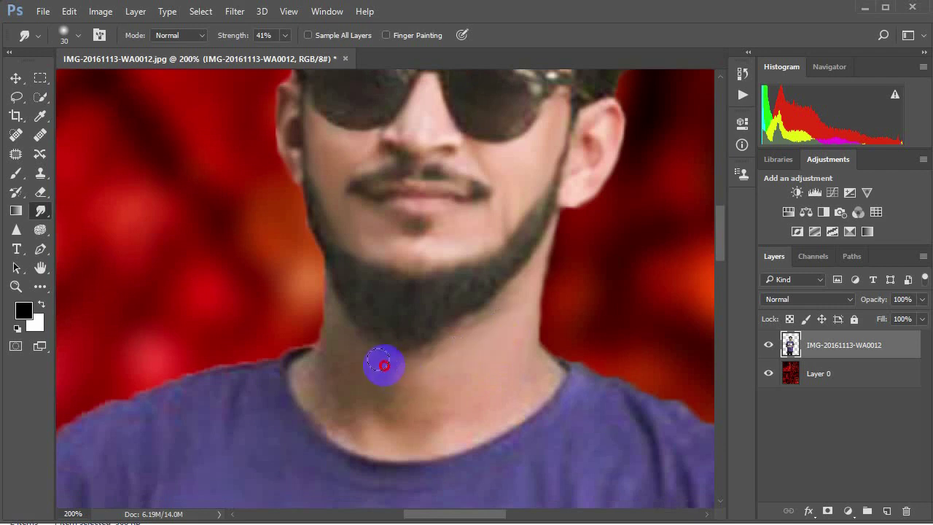
scroll(399, 375, down, 8)
click(361, 269)
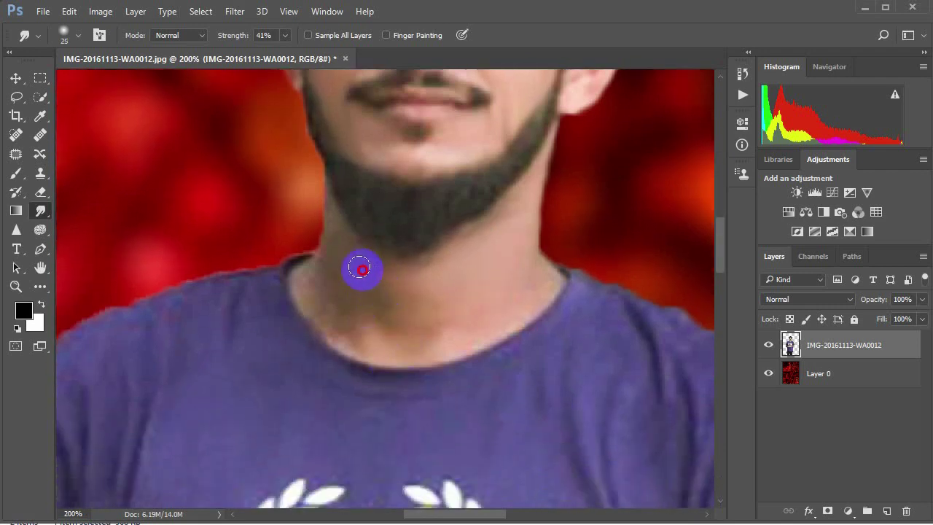
drag(356, 271, 355, 283)
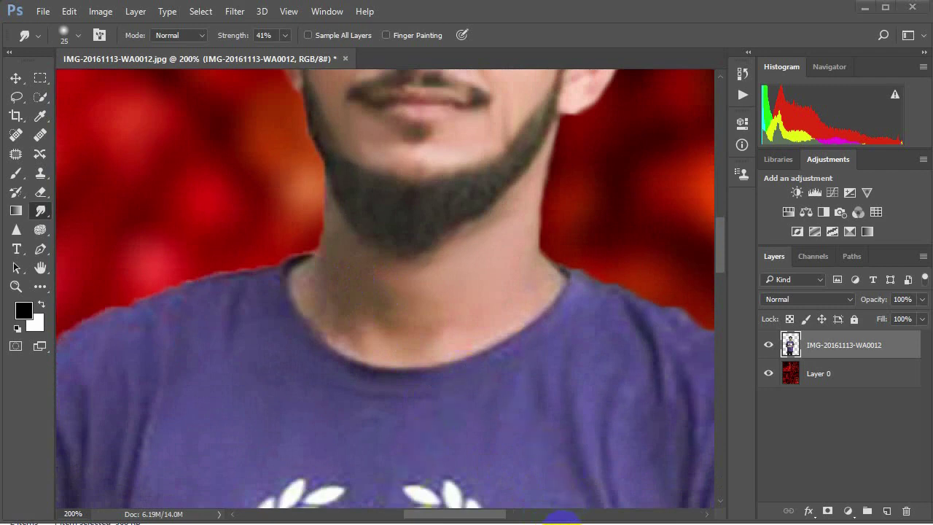
Enlarge the brush and smooth the skin along the neck
scroll(482, 340, down, 1)
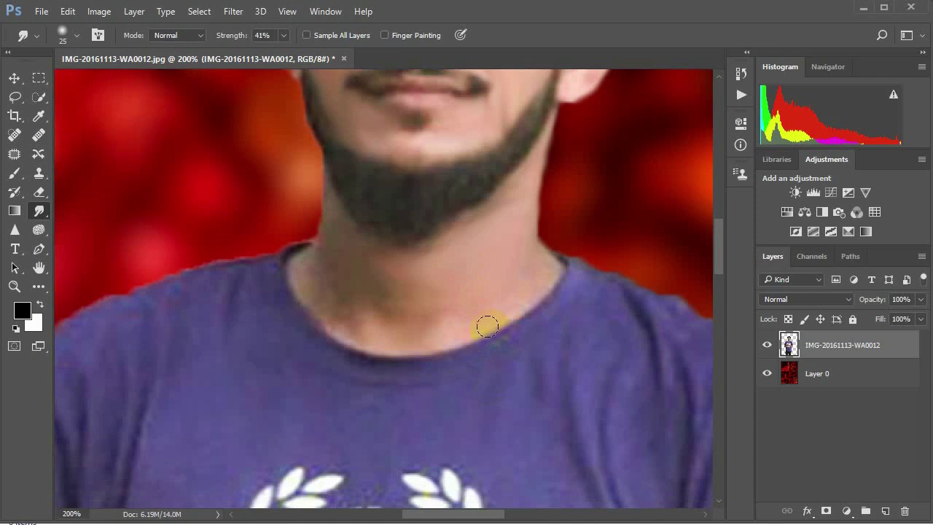
scroll(414, 303, up, 1)
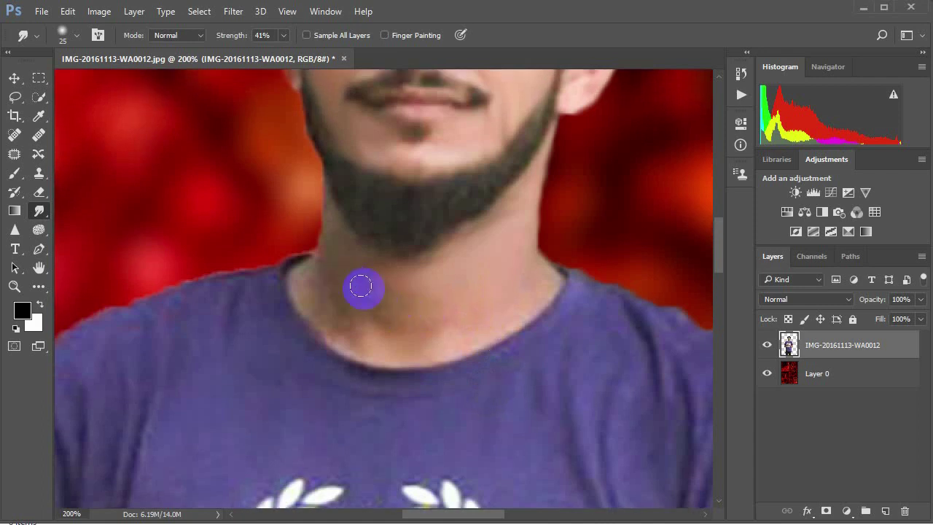
scroll(347, 248, up, 4)
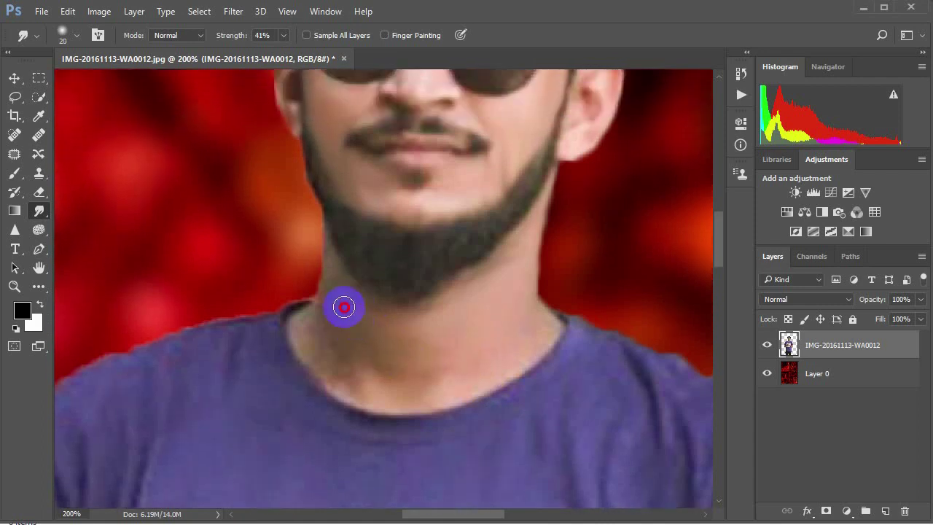
key(bracketleft)
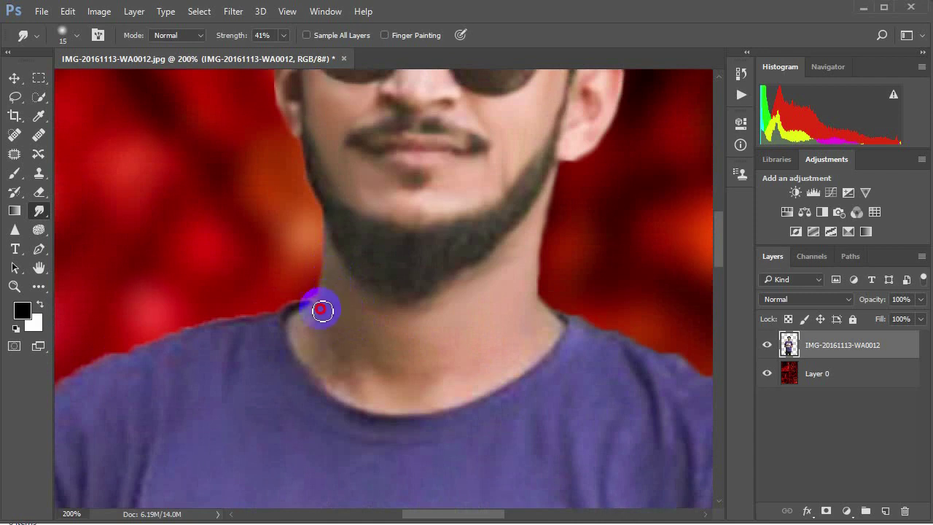
key(bracketright)
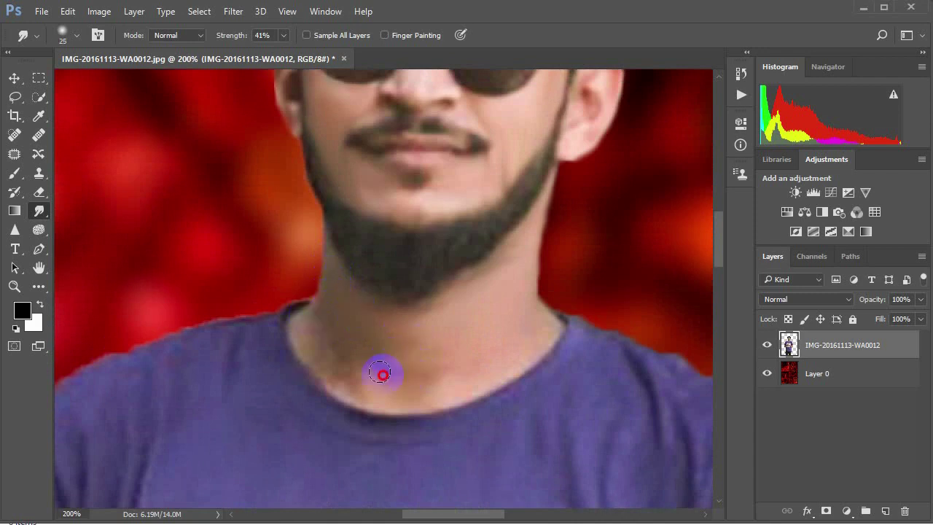
key(bracketright)
drag(350, 377, 345, 360)
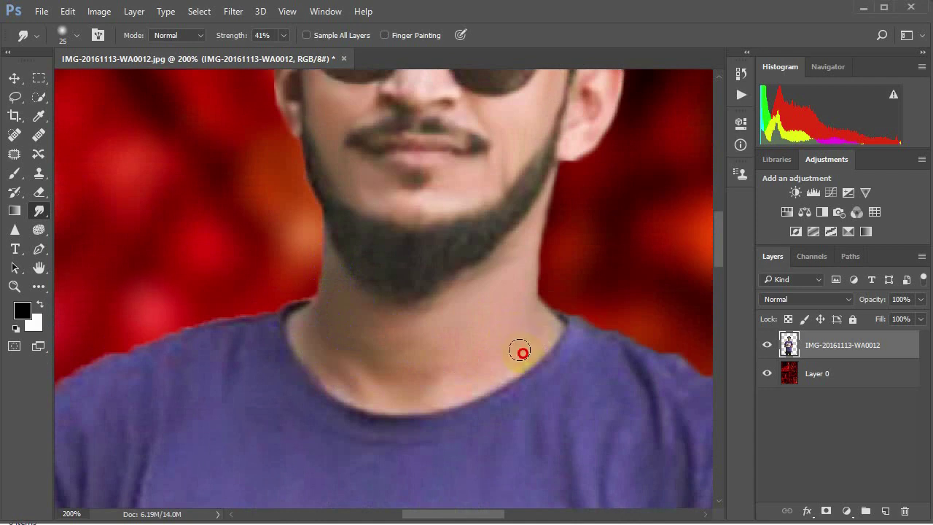
drag(523, 353, 346, 323)
Blend the pixels along the lower edge of the beard
scroll(409, 335, up, 2)
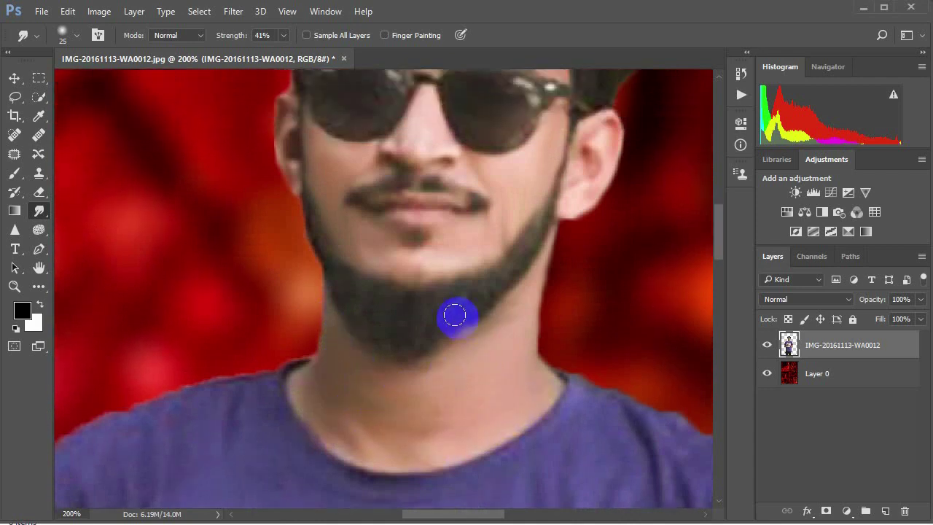
drag(454, 315, 474, 309)
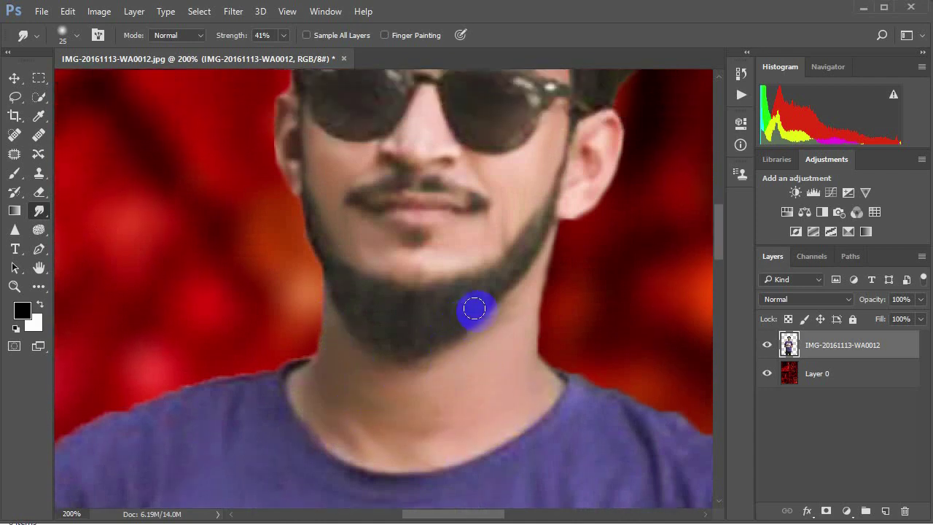
drag(473, 309, 442, 350)
scroll(470, 318, up, 2)
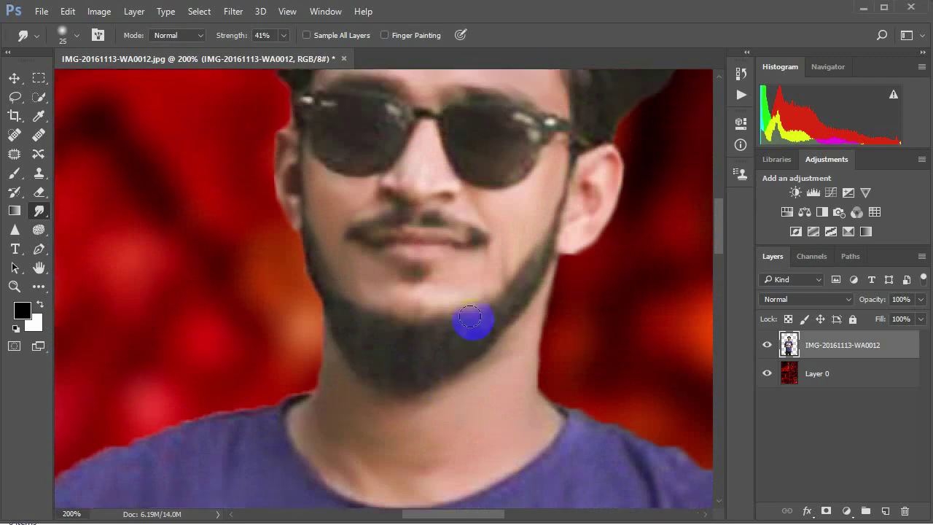
scroll(469, 318, up, 1)
drag(489, 371, 360, 381)
scroll(360, 381, down, 2)
mouse_move(406, 334)
mouse_down()
mouse_move(501, 291)
mouse_move(457, 336)
mouse_move(506, 288)
mouse_move(416, 329)
mouse_move(333, 314)
mouse_move(337, 333)
mouse_up()
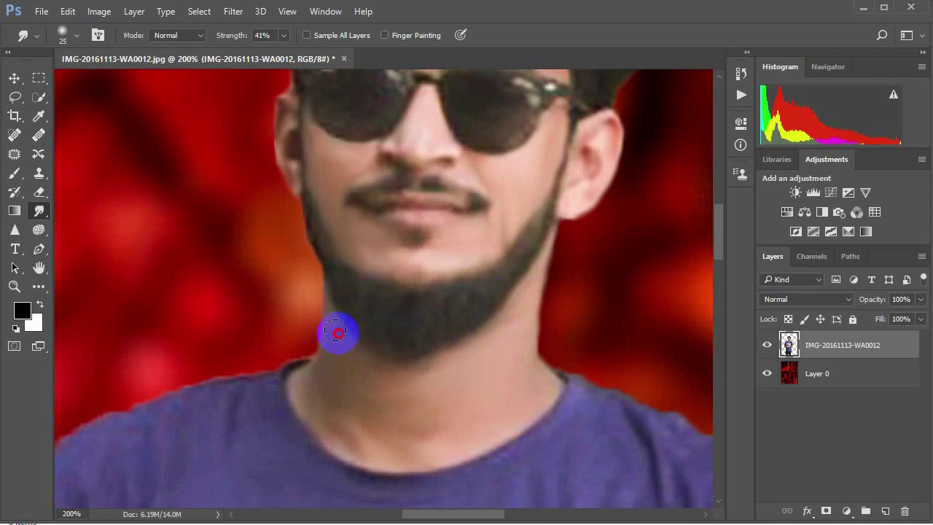
With a smaller smudge brush, blend the beard's lower-left edge into the neck and fit the view
key(p)
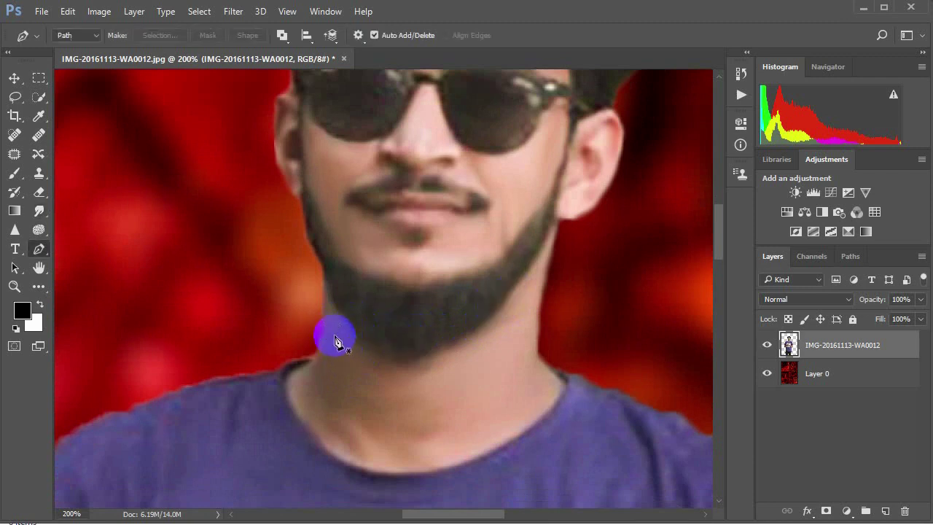
click(39, 211)
key(p)
click(39, 211)
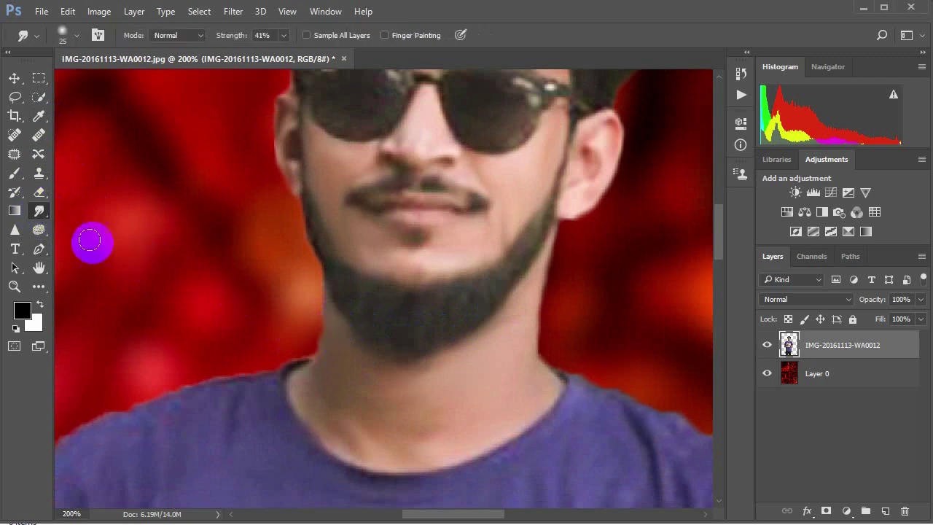
key(bracketleft)
key(bracketleft)
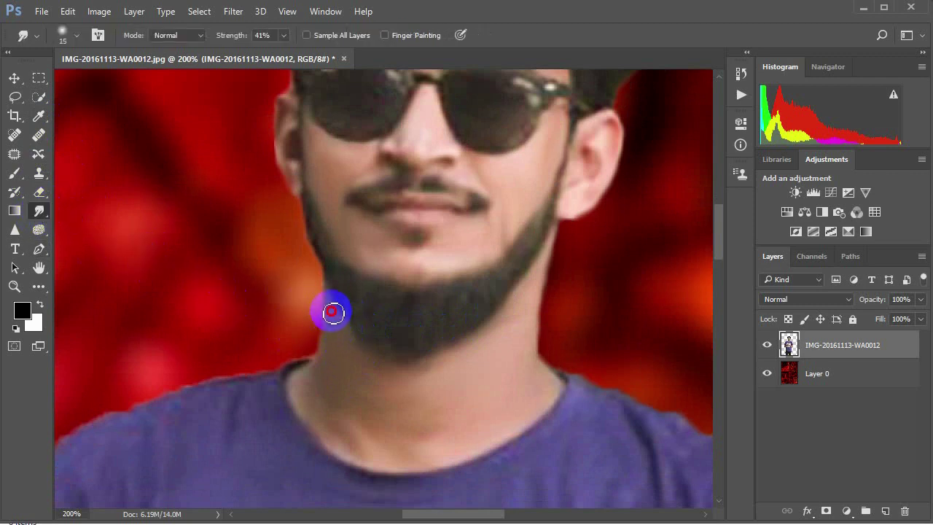
drag(334, 299, 372, 361)
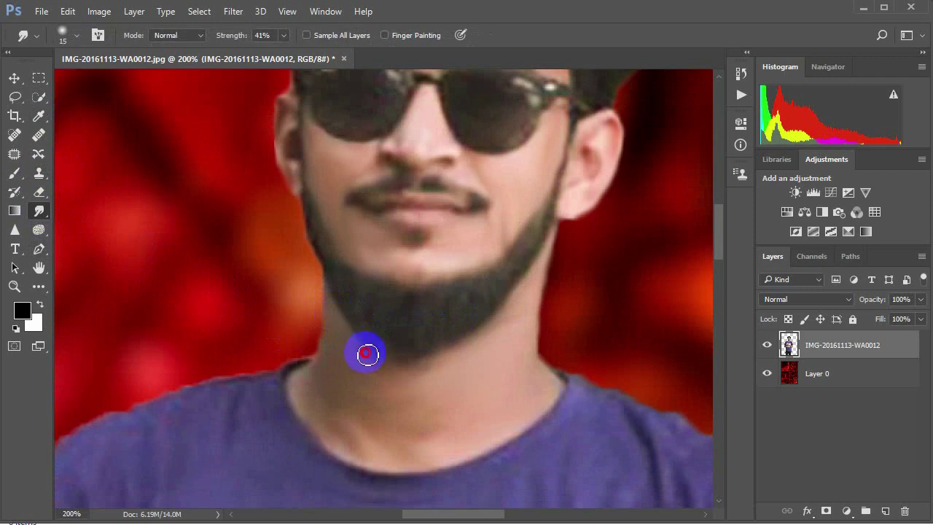
scroll(350, 379, up, 2)
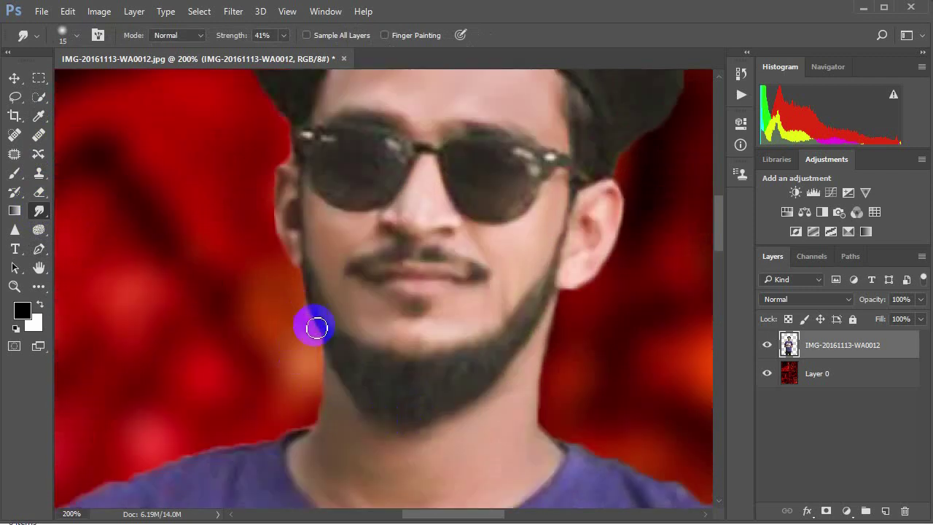
key(ctrl+0)
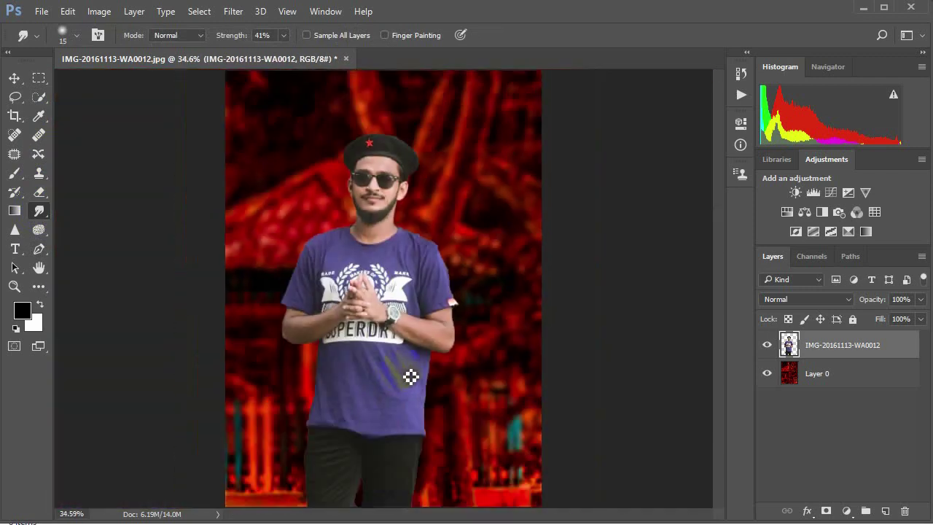
Duplicate the man's photo layer and open the Camera Raw filter on the copy
drag(411, 376, 407, 356)
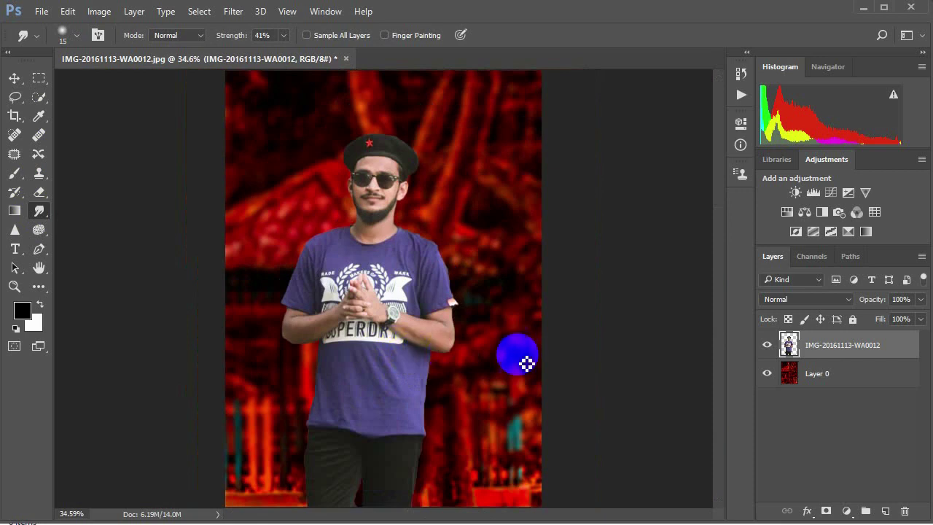
drag(842, 353, 885, 512)
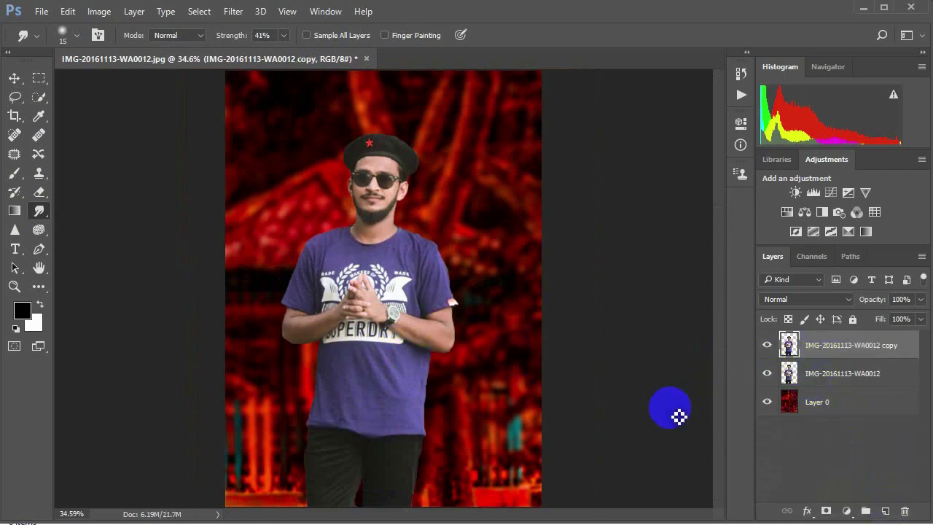
click(233, 11)
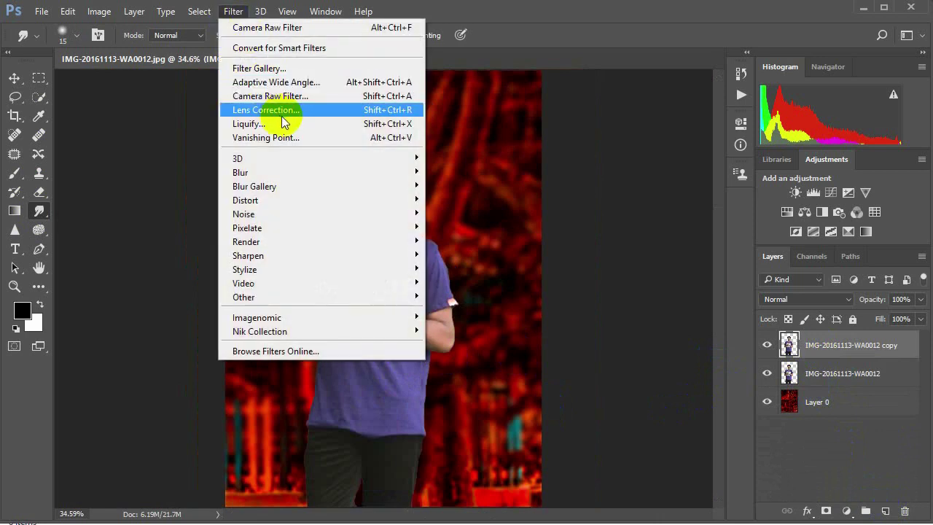
click(326, 95)
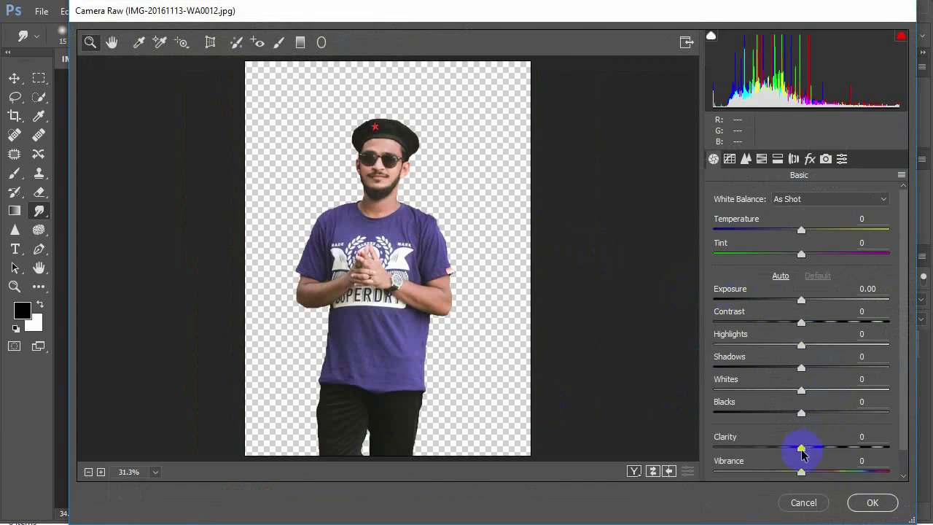
Set Clarity +43, Blacks -40, Whites -33, Exposure -0.15 and Contrast +27
mouse_move(823, 454)
mouse_down()
mouse_move(841, 455)
mouse_move(835, 474)
mouse_up()
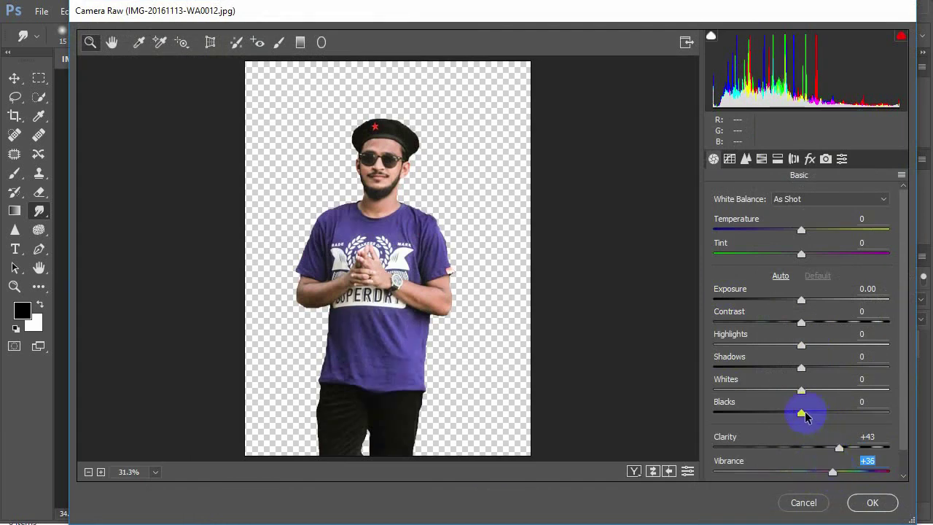
drag(804, 416, 765, 417)
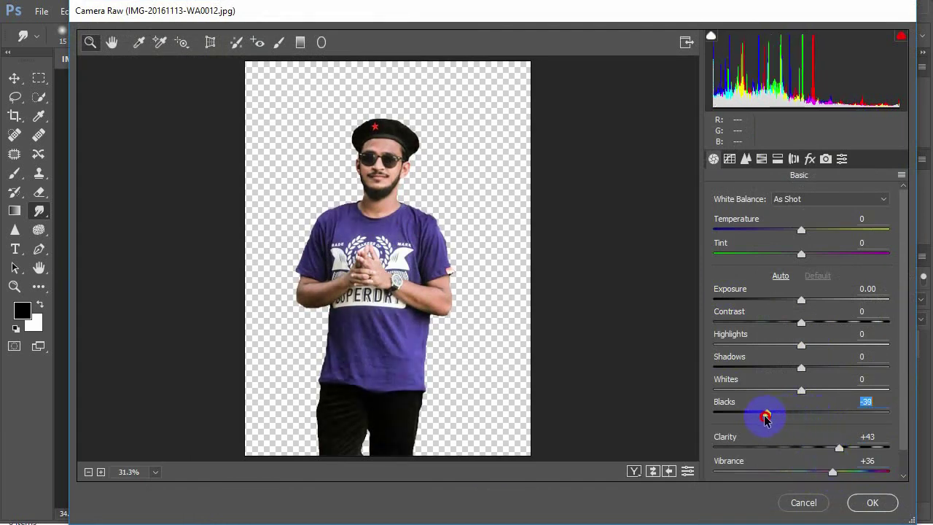
mouse_move(801, 390)
mouse_down()
mouse_move(773, 390)
mouse_move(753, 368)
mouse_up()
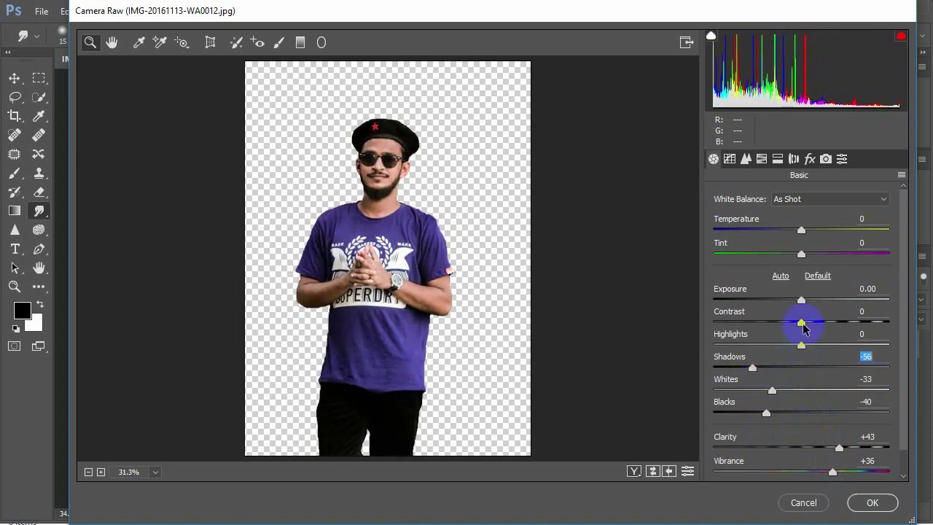
drag(801, 322, 816, 322)
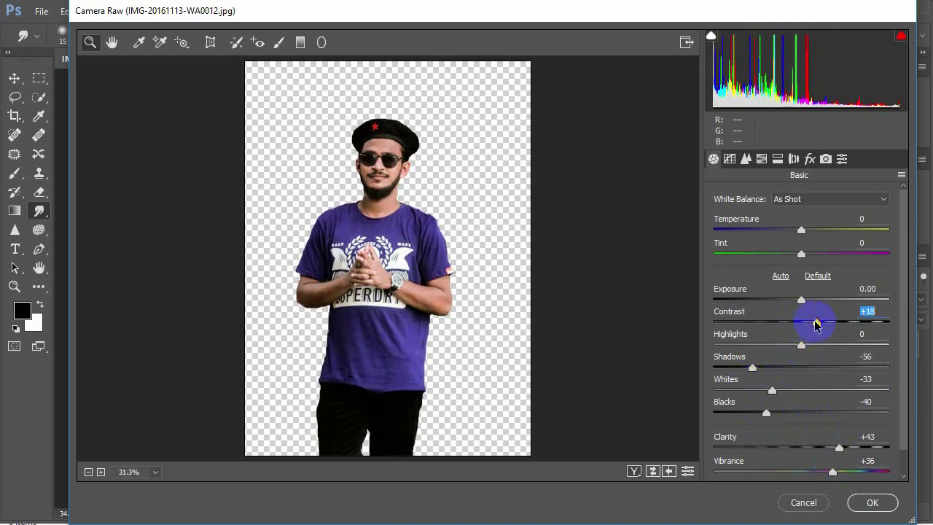
drag(801, 299, 799, 300)
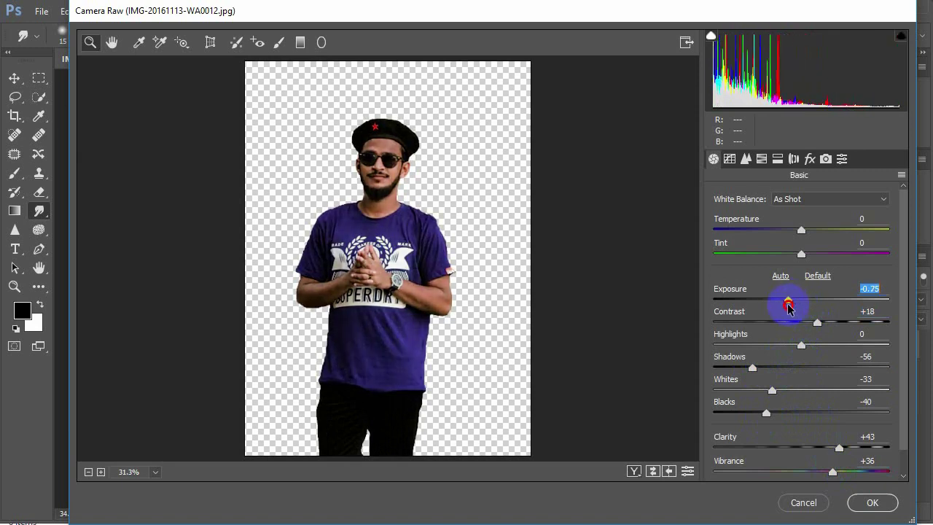
mouse_move(800, 307)
mouse_down()
mouse_move(811, 312)
mouse_move(798, 308)
mouse_up()
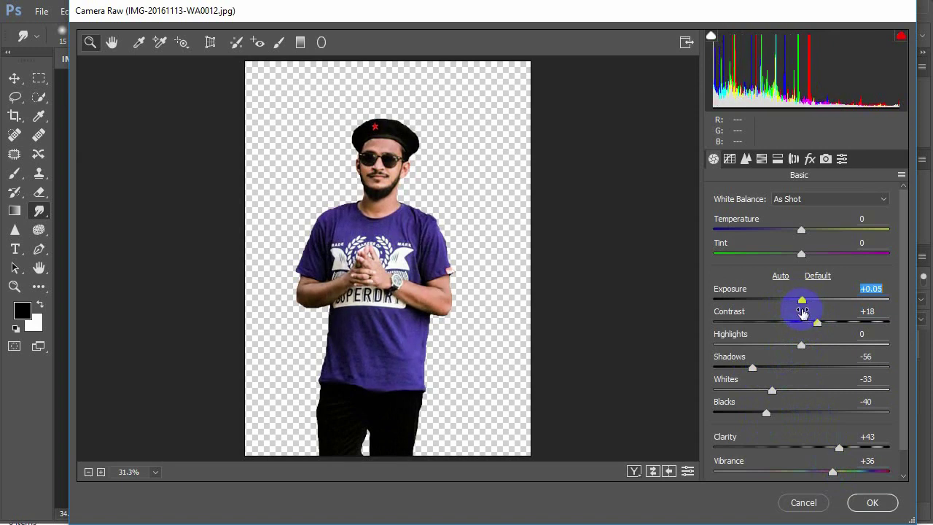
click(594, 308)
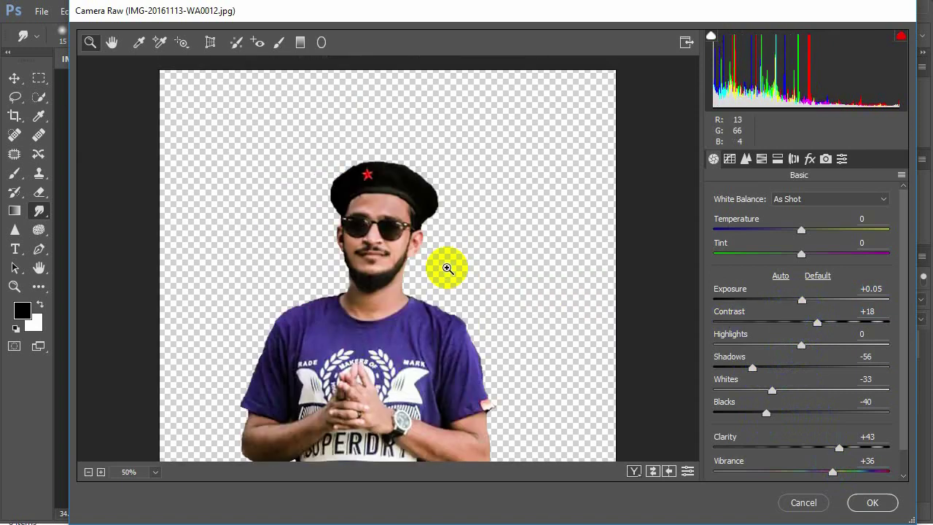
click(448, 268)
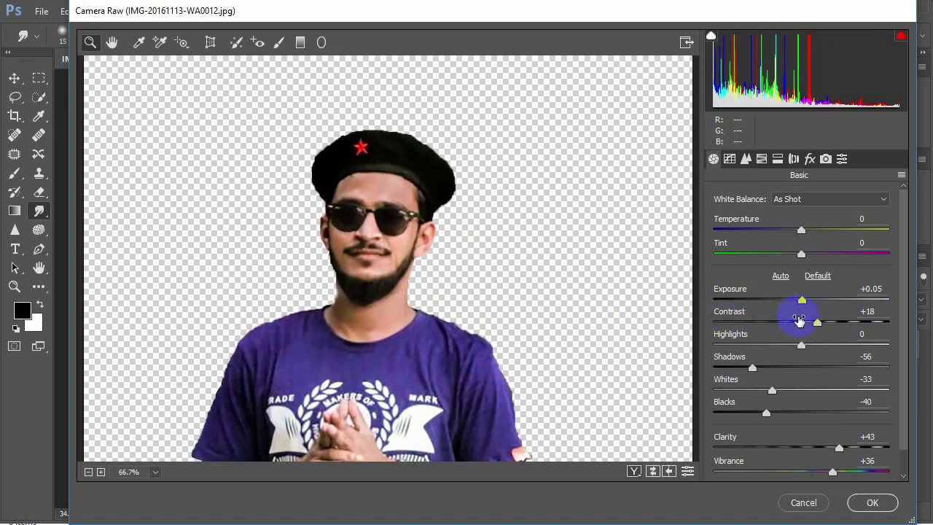
drag(802, 301, 798, 301)
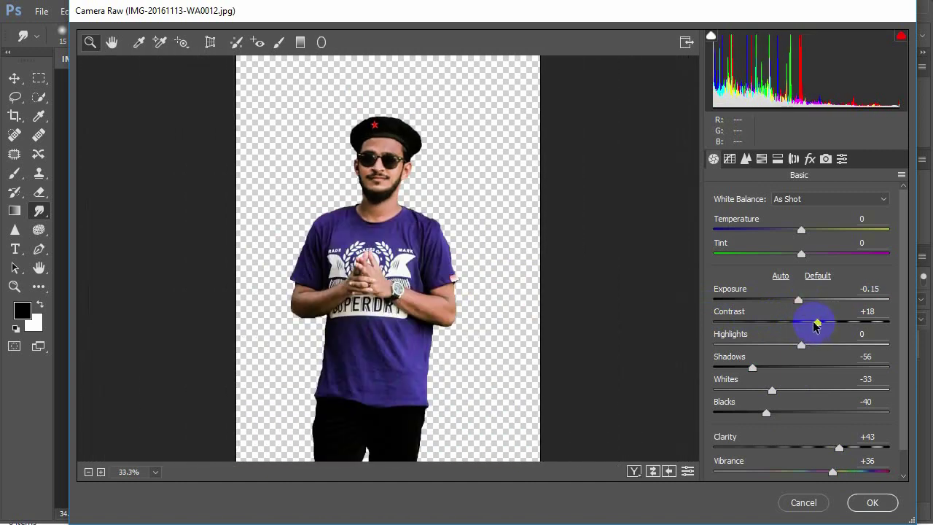
mouse_move(814, 324)
mouse_down()
mouse_move(805, 323)
mouse_move(820, 325)
mouse_up()
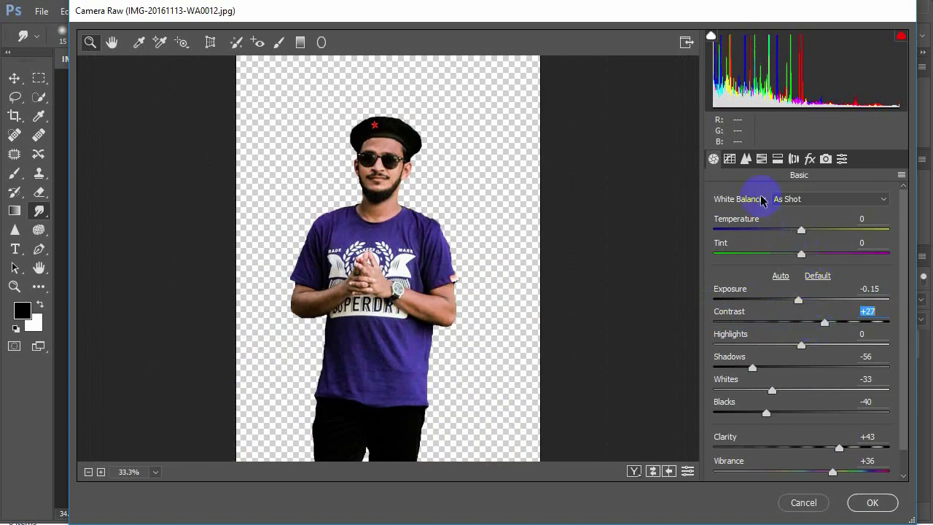
In HSL, brighten Oranges, darken Purples to -12, boost Reds saturation, and shift Magentas (+33) and Yellows hue
click(761, 159)
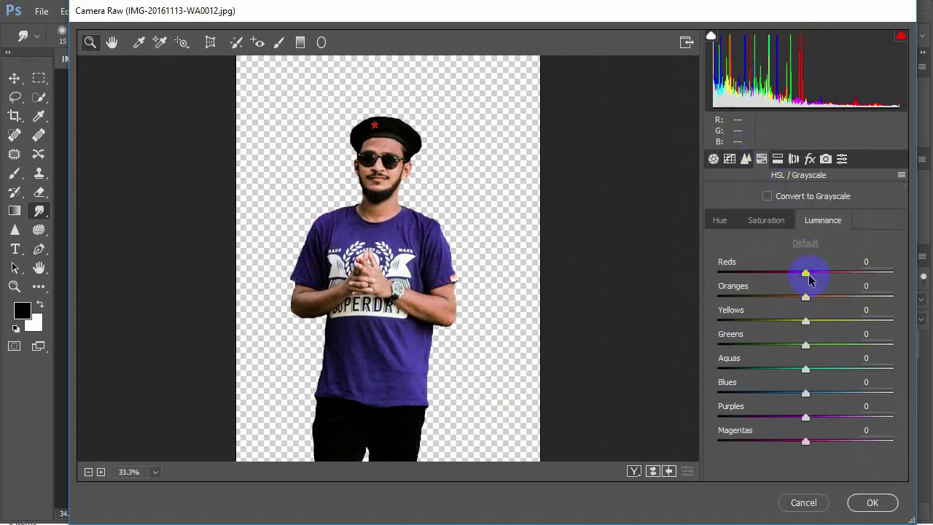
drag(815, 299, 792, 273)
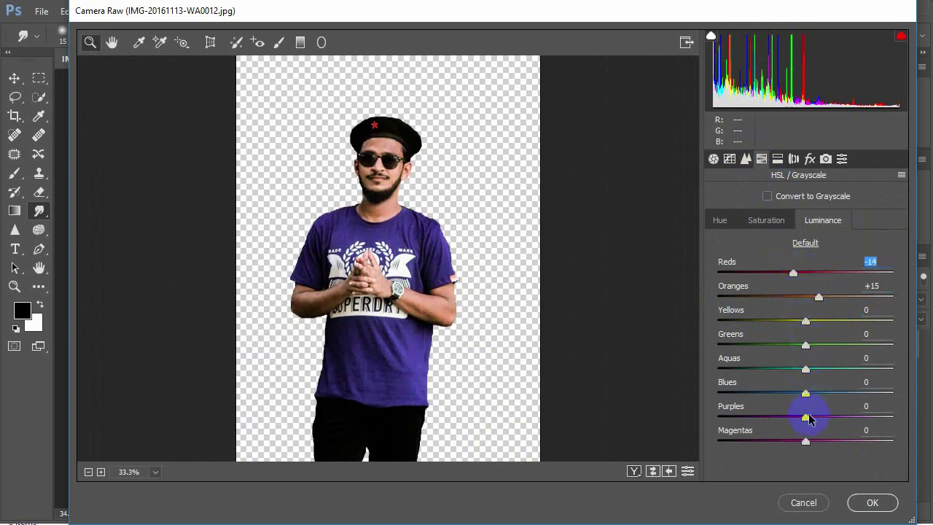
drag(804, 418, 799, 418)
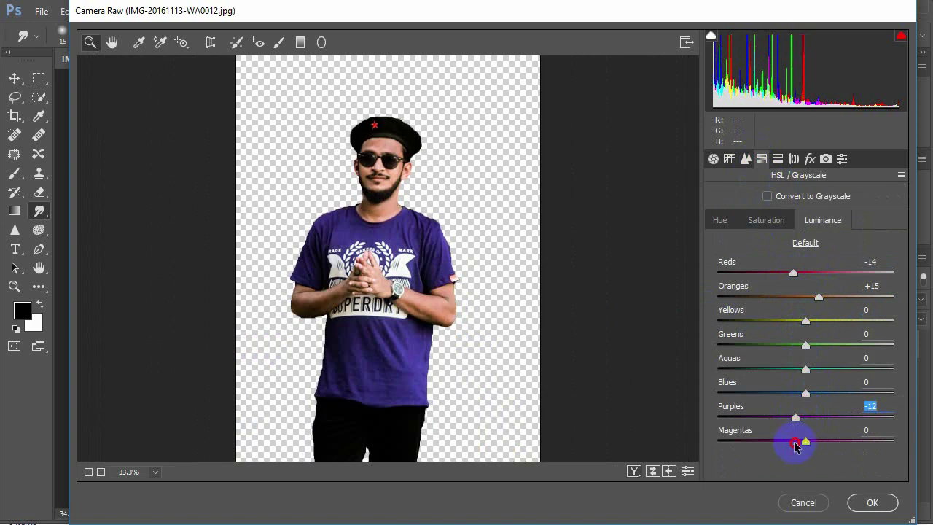
click(777, 220)
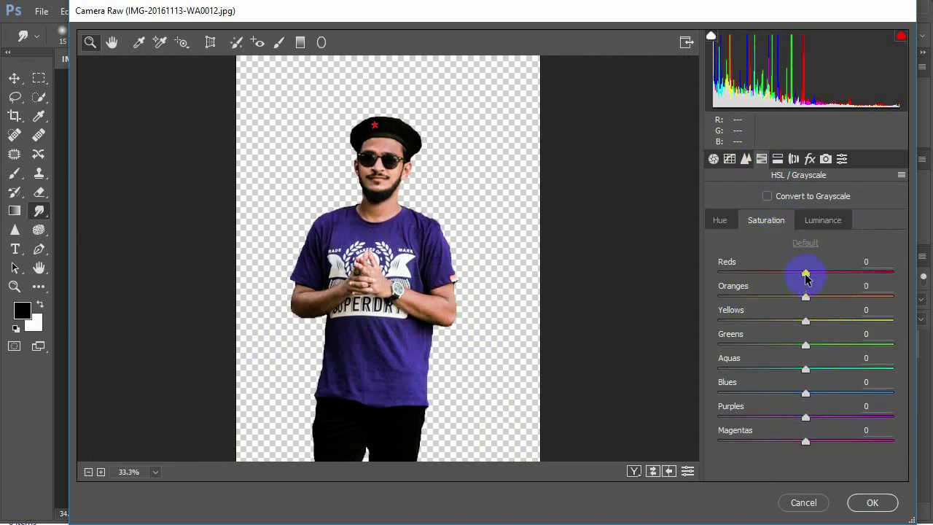
mouse_move(805, 275)
mouse_down()
mouse_move(829, 276)
mouse_move(786, 297)
mouse_up()
click(727, 228)
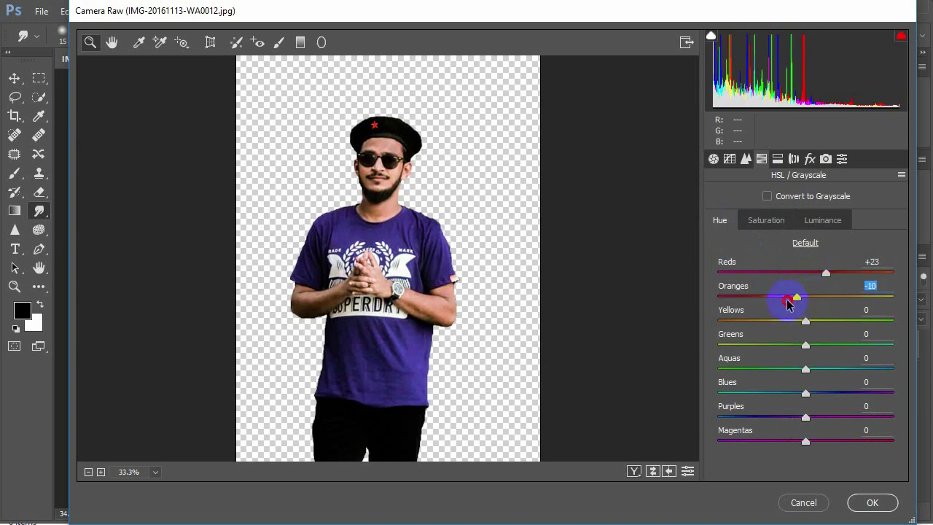
mouse_move(806, 442)
mouse_down()
mouse_move(835, 439)
mouse_move(825, 416)
mouse_move(833, 393)
mouse_move(820, 393)
mouse_up()
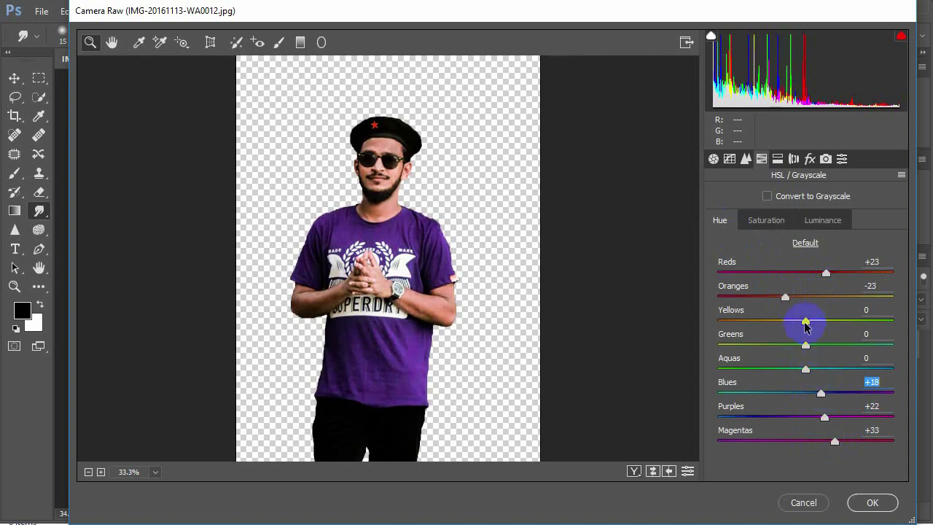
drag(806, 323, 790, 321)
Apply the Camera Raw grade and toggle the copy layer's visibility to compare before and after
click(873, 503)
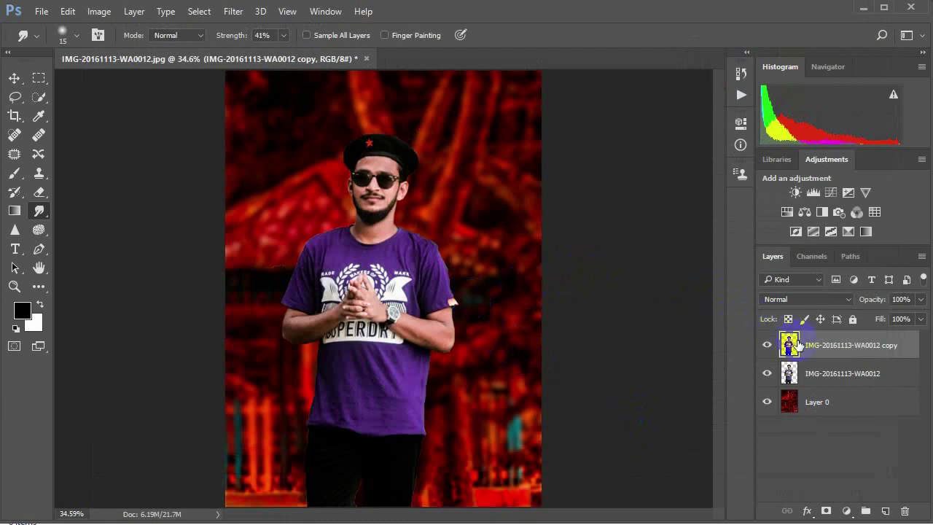
click(762, 349)
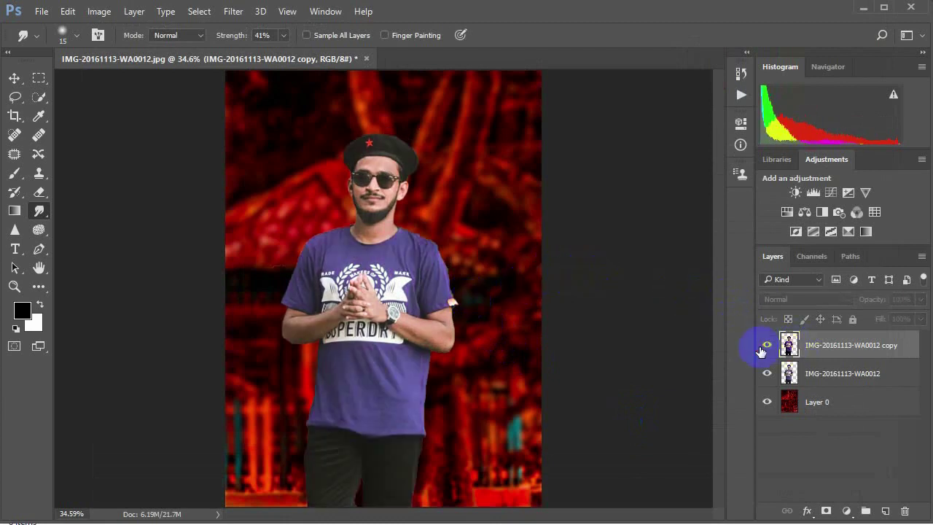
click(765, 347)
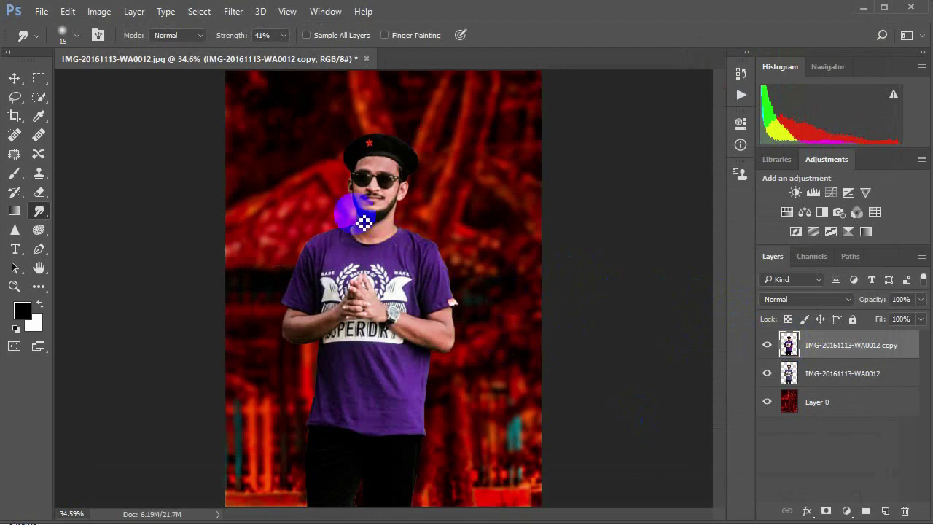
key(ctrl+plus)
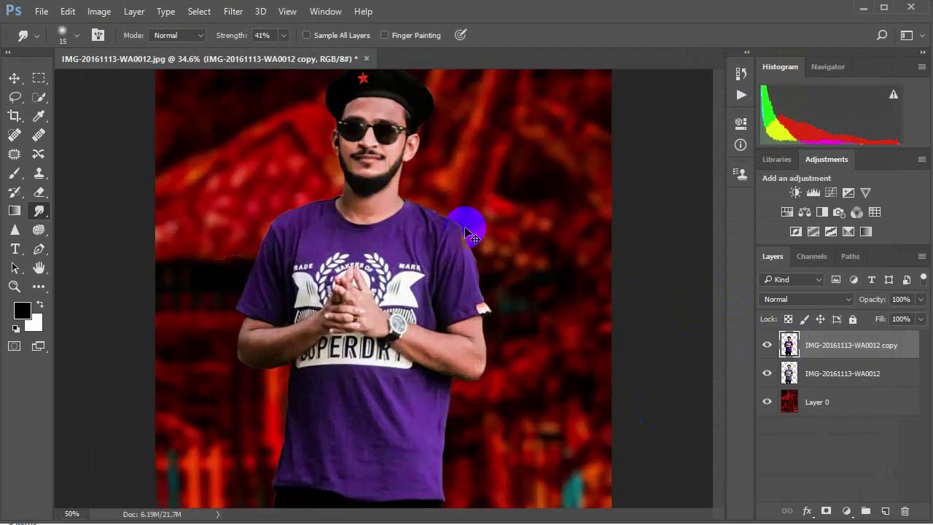
key(ctrl+plus)
scroll(467, 229, up, 3)
Add a white layer mask to the graded copy layer and select the Brush tool
click(826, 510)
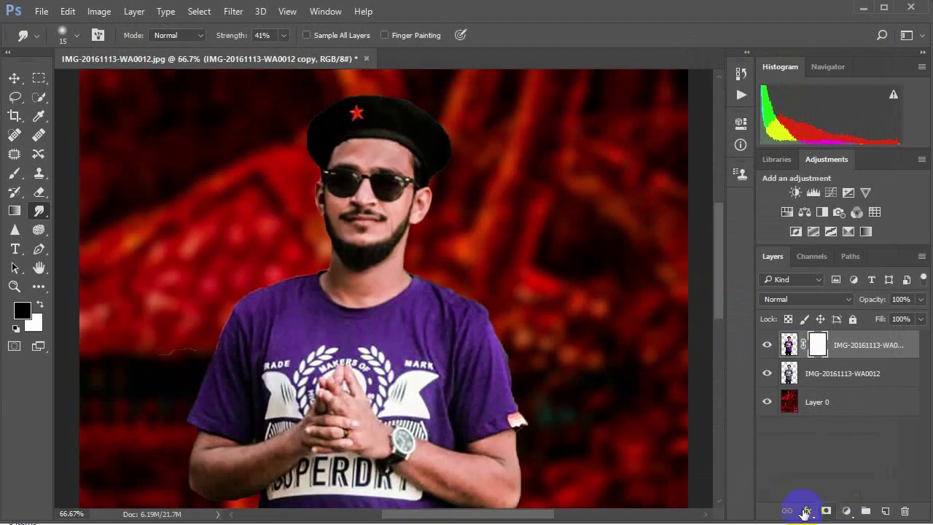
scroll(416, 312, up, 2)
drag(394, 284, 368, 274)
key(ctrl+plus)
scroll(382, 271, up, 2)
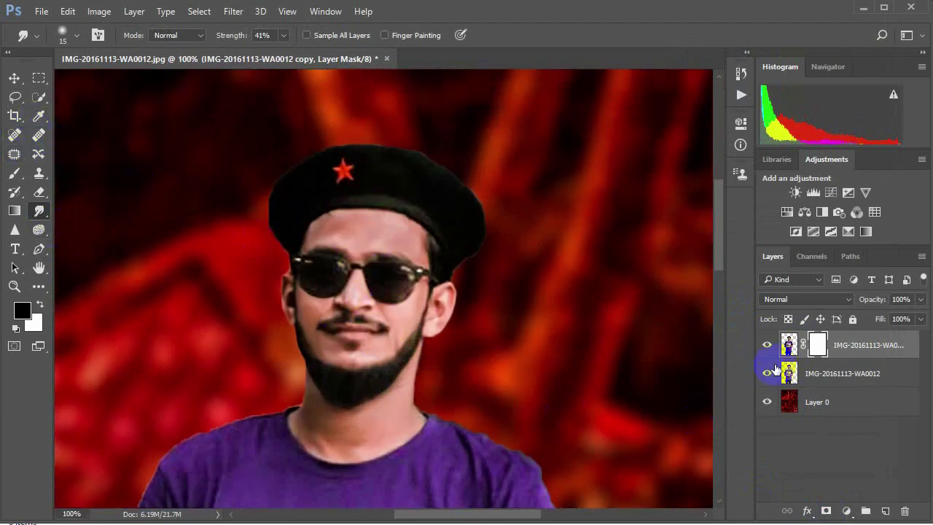
click(11, 177)
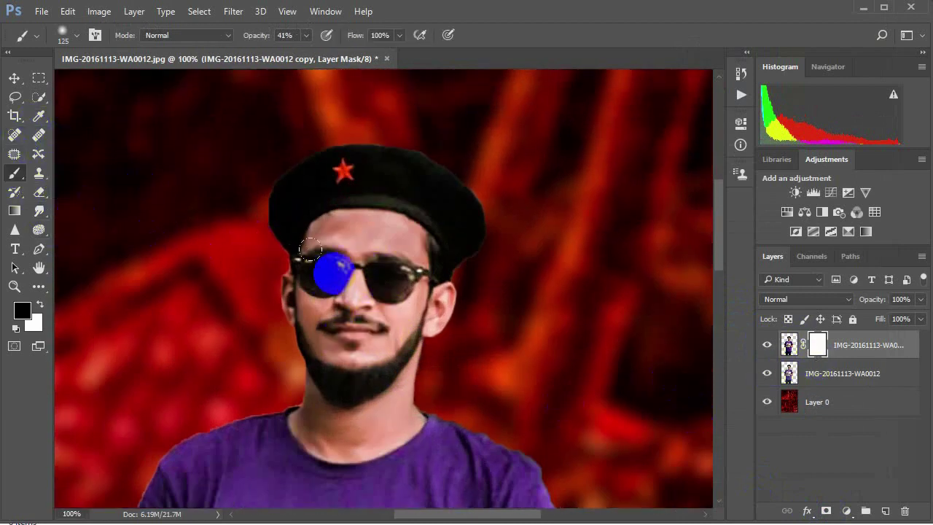
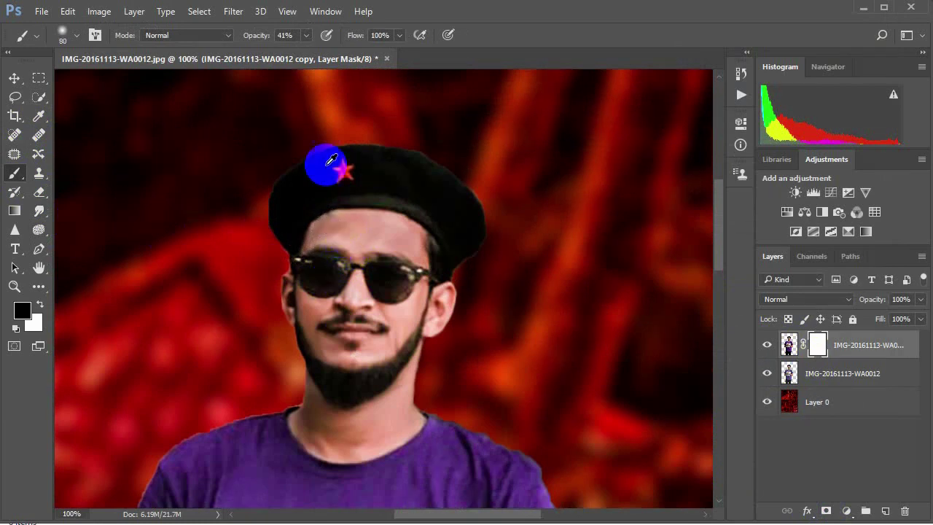
At 100% brush opacity, mask away the purple fringe along the hat and ear edges
drag(307, 57, 379, 146)
mouse_move(321, 255)
mouse_down()
mouse_move(368, 251)
mouse_move(354, 329)
mouse_move(329, 327)
mouse_move(319, 304)
mouse_move(332, 237)
mouse_move(386, 232)
mouse_move(405, 288)
mouse_move(364, 279)
mouse_move(330, 337)
mouse_move(371, 340)
mouse_move(406, 299)
mouse_move(427, 343)
mouse_move(475, 215)
mouse_move(516, 202)
mouse_move(481, 267)
mouse_move(223, 233)
mouse_up()
key(ctrl+plus)
scroll(423, 337, down, 3)
key(bracketleft)
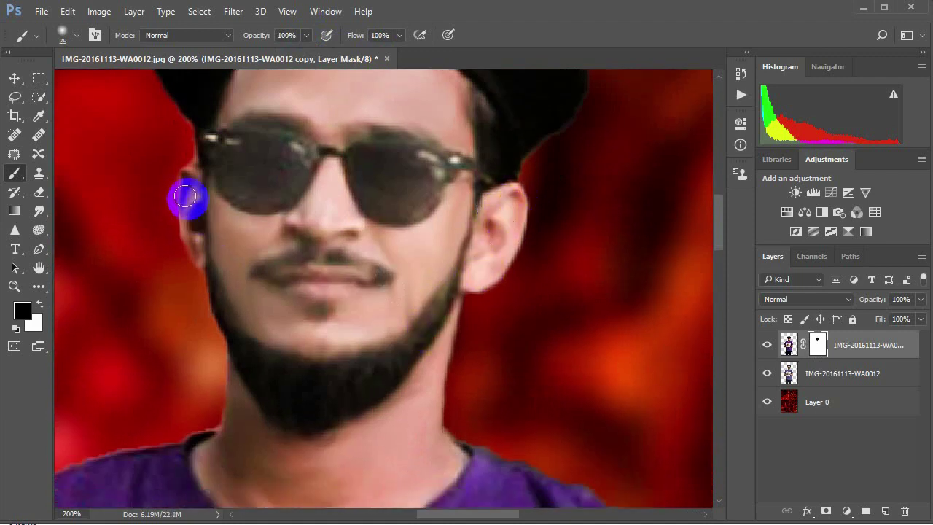
mouse_move(183, 191)
mouse_down()
mouse_move(183, 183)
mouse_move(196, 257)
mouse_up()
Paint out the purple fringe around, beside and below the neck on the mask
scroll(195, 257, down, 1)
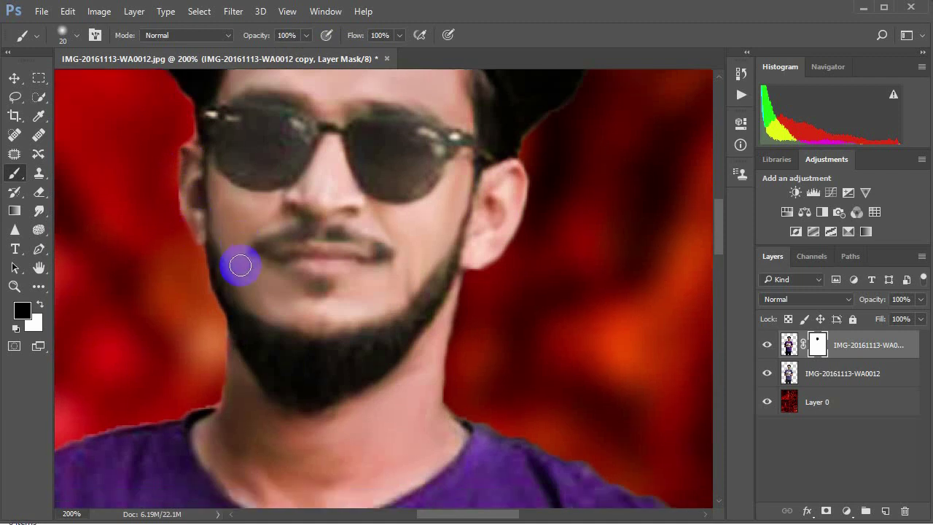
scroll(240, 264, down, 3)
mouse_move(234, 339)
mouse_down()
mouse_move(215, 358)
mouse_move(233, 384)
mouse_move(227, 369)
mouse_move(243, 344)
mouse_move(229, 377)
mouse_move(241, 401)
mouse_move(270, 362)
mouse_move(264, 353)
mouse_move(363, 355)
mouse_up()
key(bracketright)
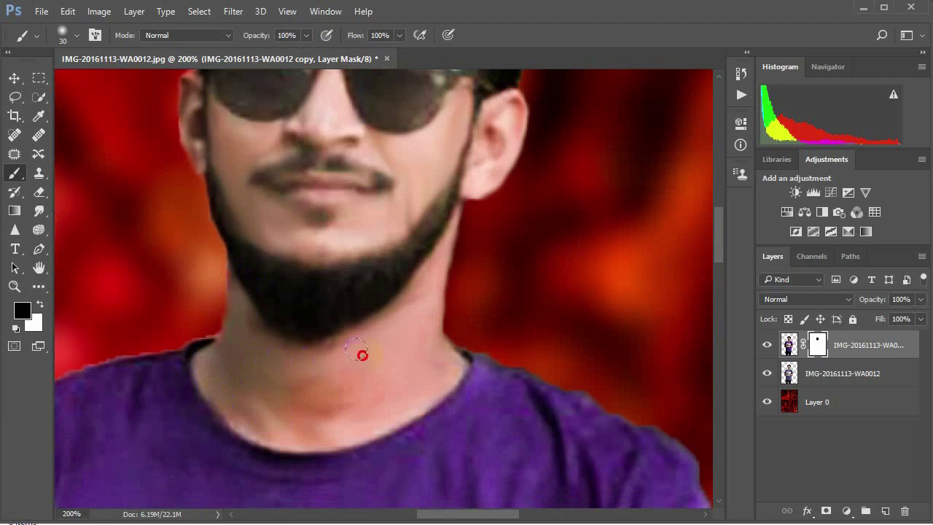
drag(427, 290, 448, 364)
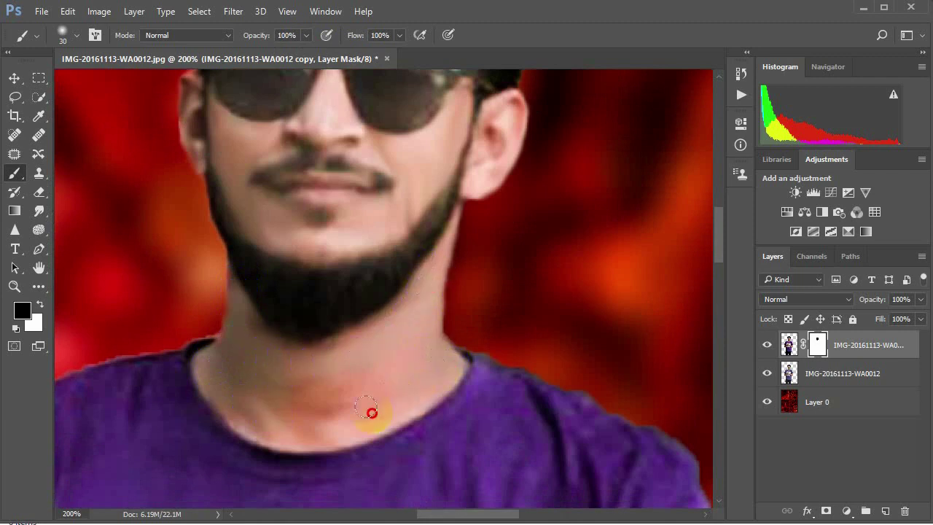
mouse_move(272, 433)
mouse_down()
mouse_move(358, 383)
mouse_move(287, 396)
mouse_move(332, 361)
mouse_up()
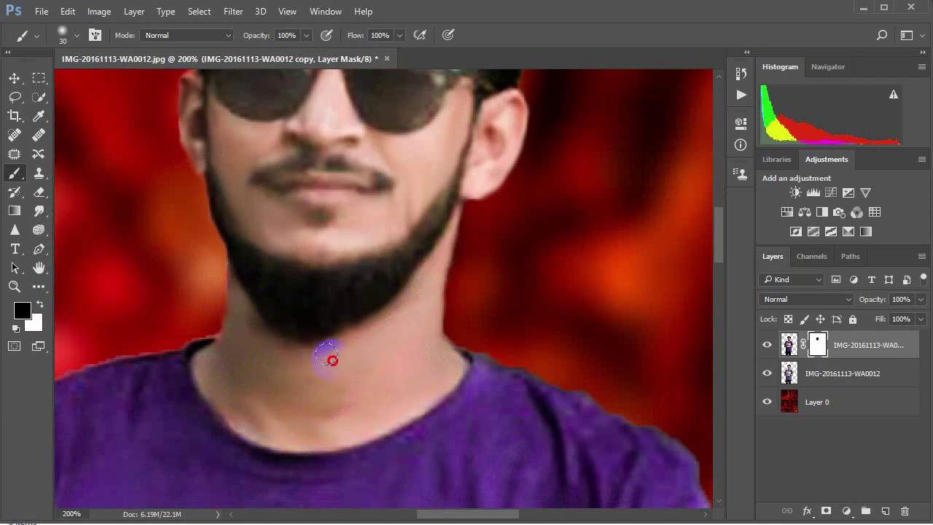
Adjust brush size for the jaw edge, fit the photo on screen, and undo the last change
key(bracketleft)
key(bracketleft)
key(bracketleft)
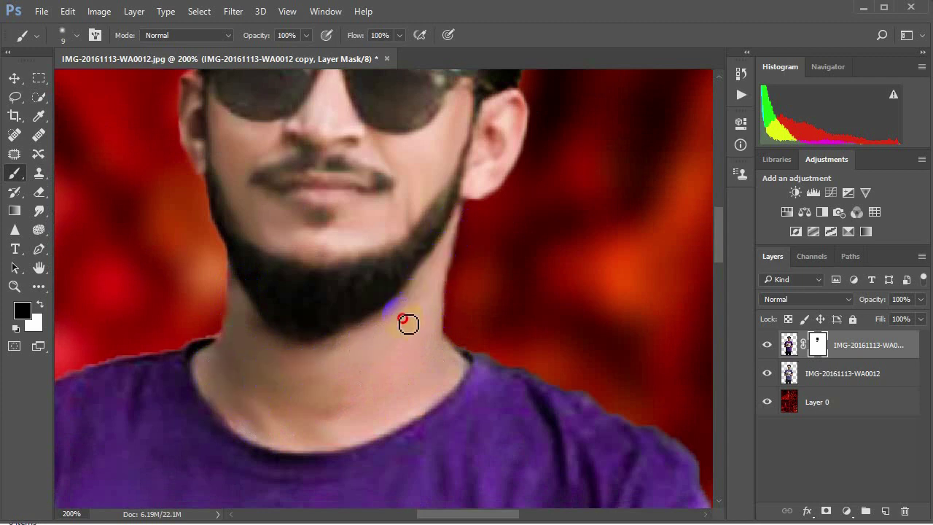
key(bracketright)
key(bracketright)
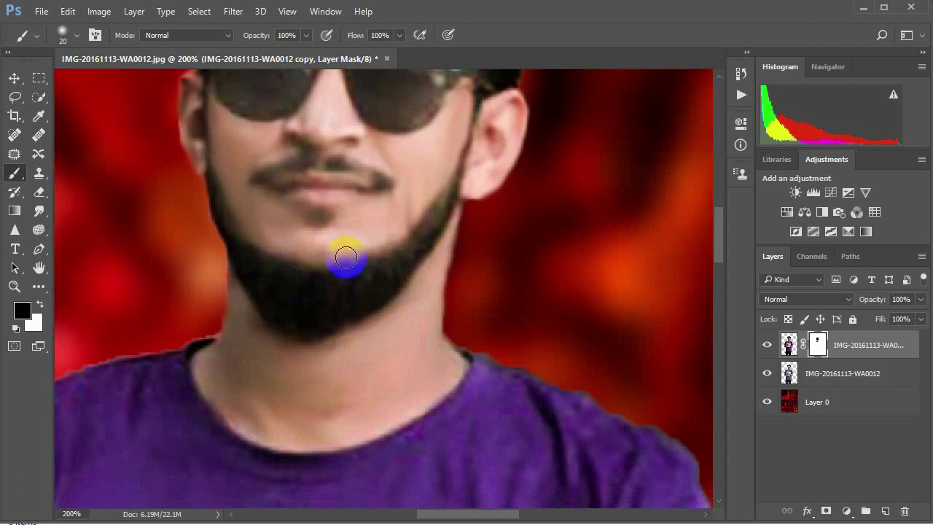
scroll(350, 277, up, 3)
scroll(336, 306, up, 3)
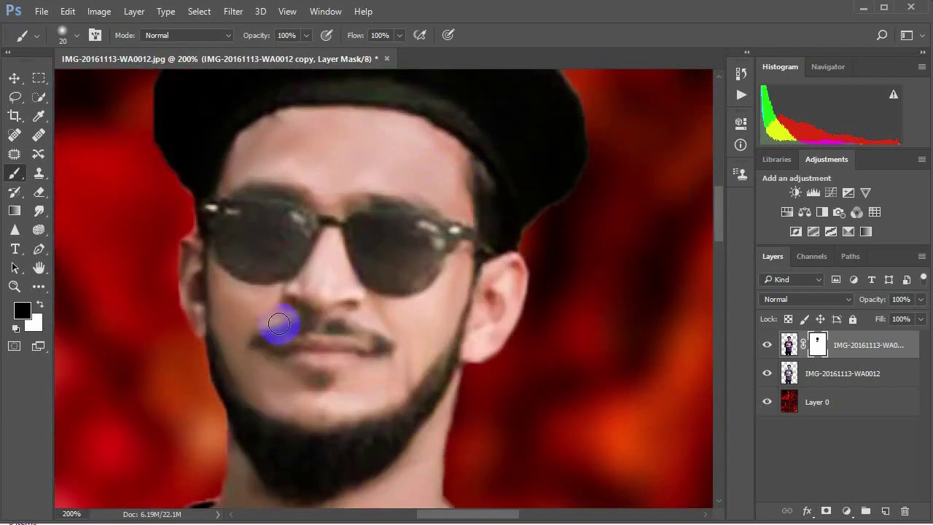
key(ctrl+0)
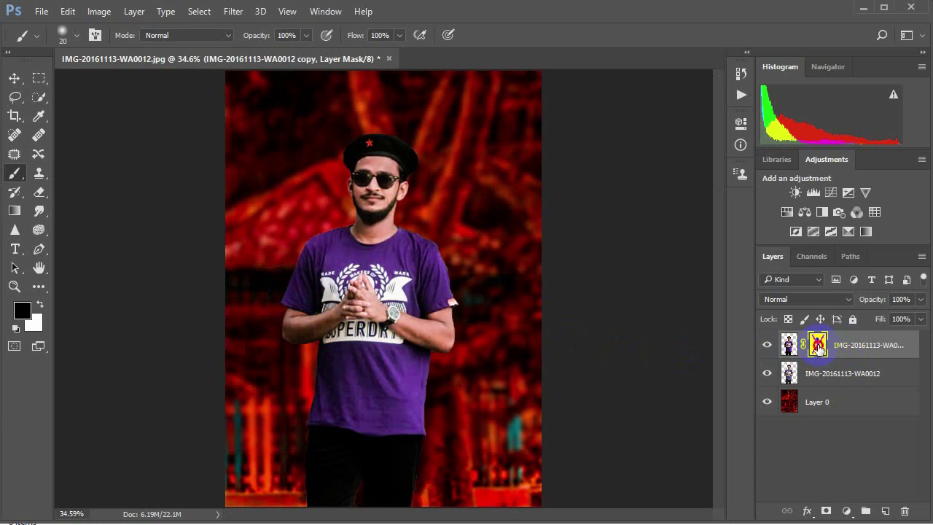
key(ctrl+z)
key(ctrl+z)
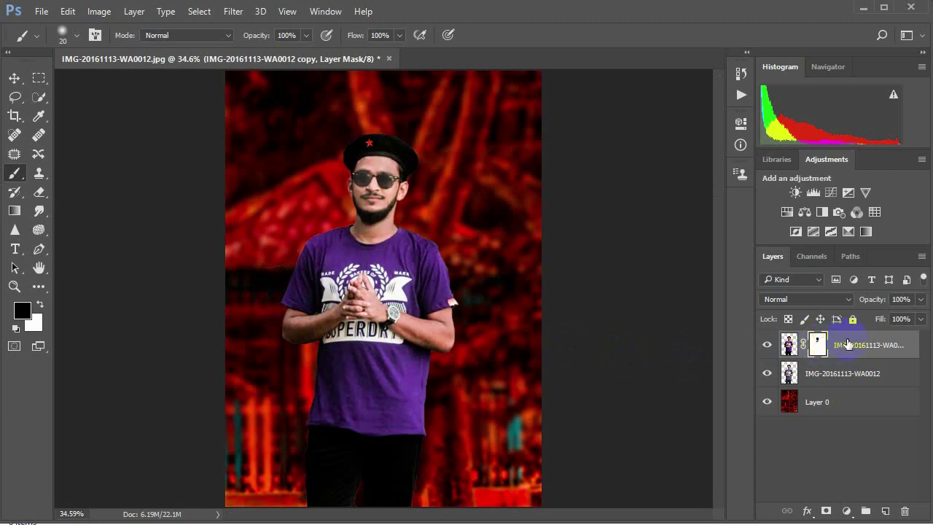
Merge the masked copy down, then darken the photo with Levels gamma 0.87 and merge it
right_click(849, 345)
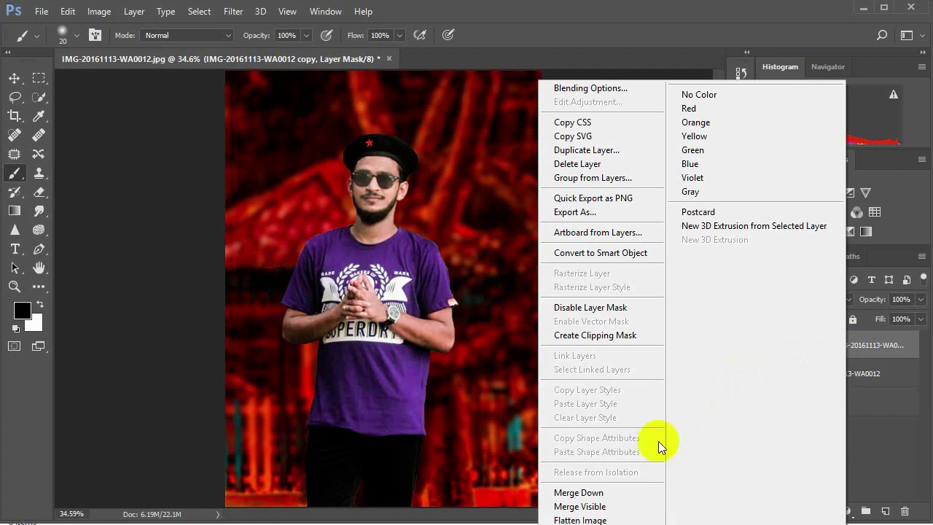
click(614, 494)
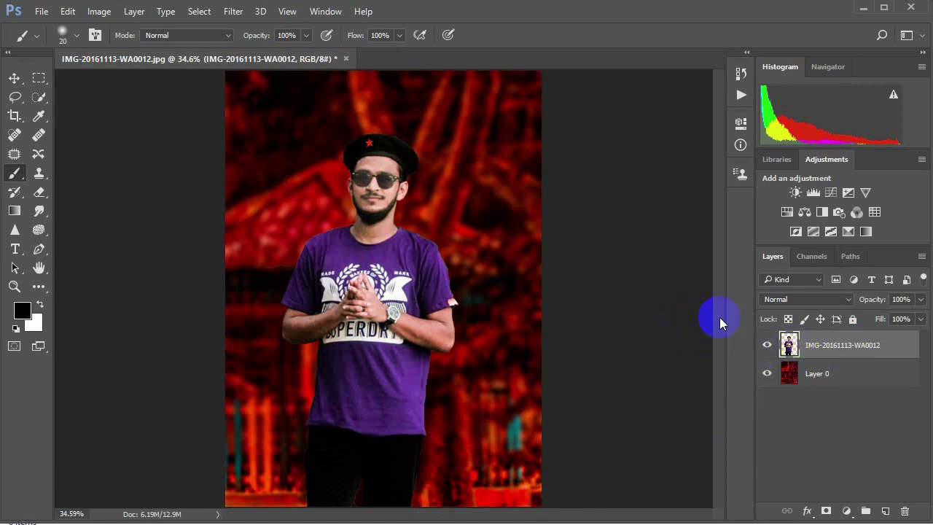
click(811, 192)
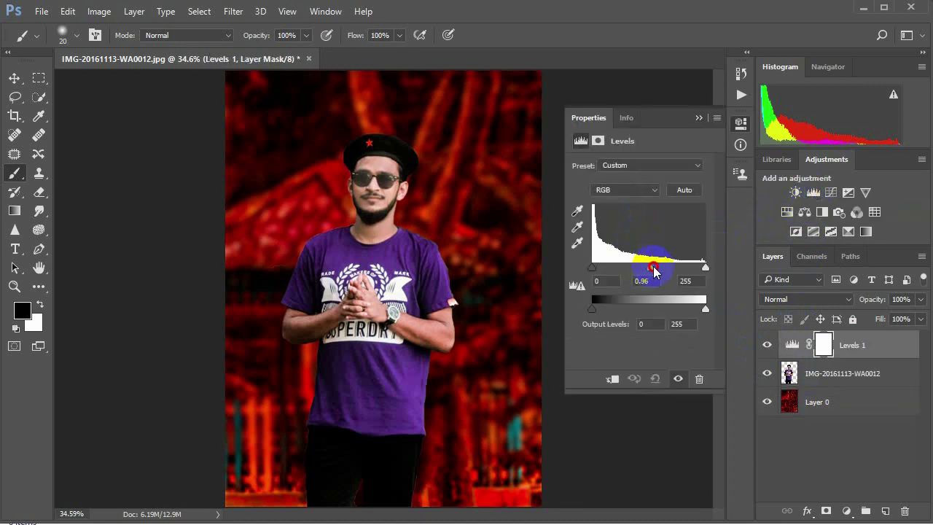
drag(654, 271, 656, 271)
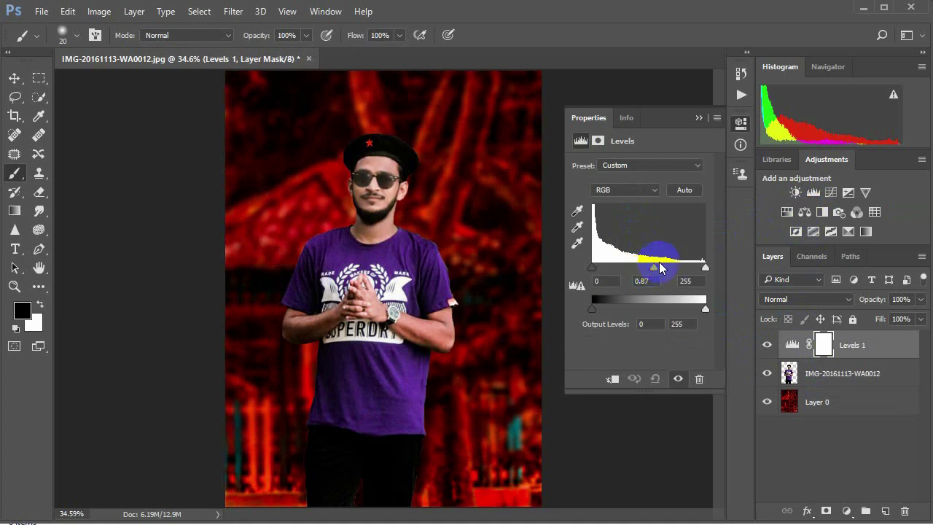
click(700, 118)
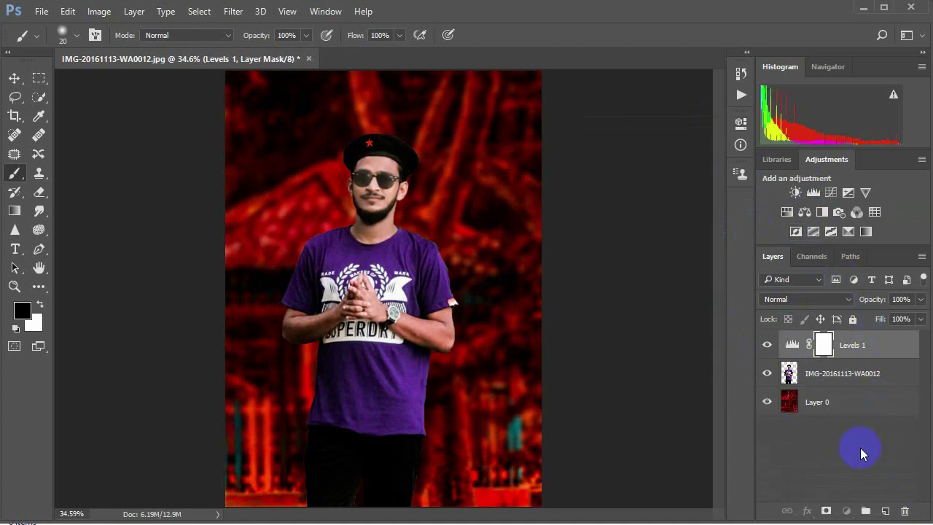
key(ctrl+e)
Brighten the man with a selection-limited Levels (white point 250) and merge it into his layer
ctrl+click(789, 342)
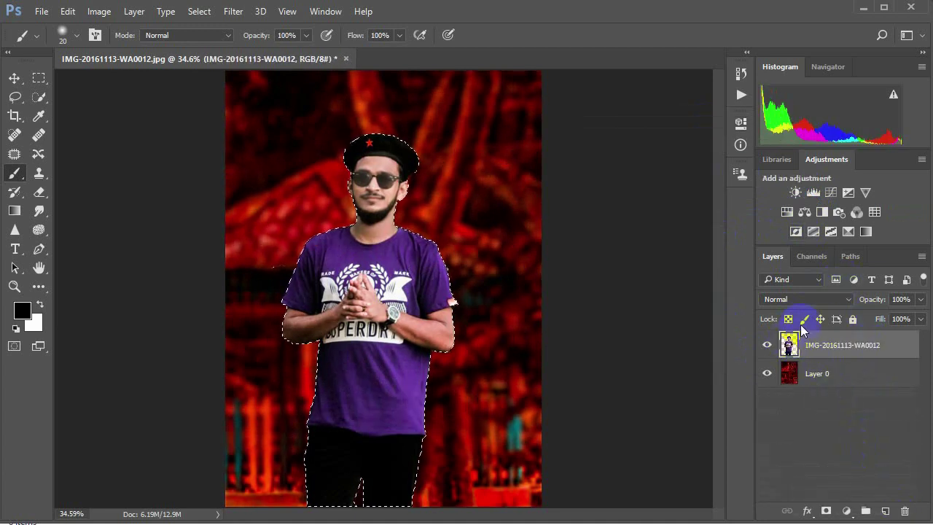
click(814, 193)
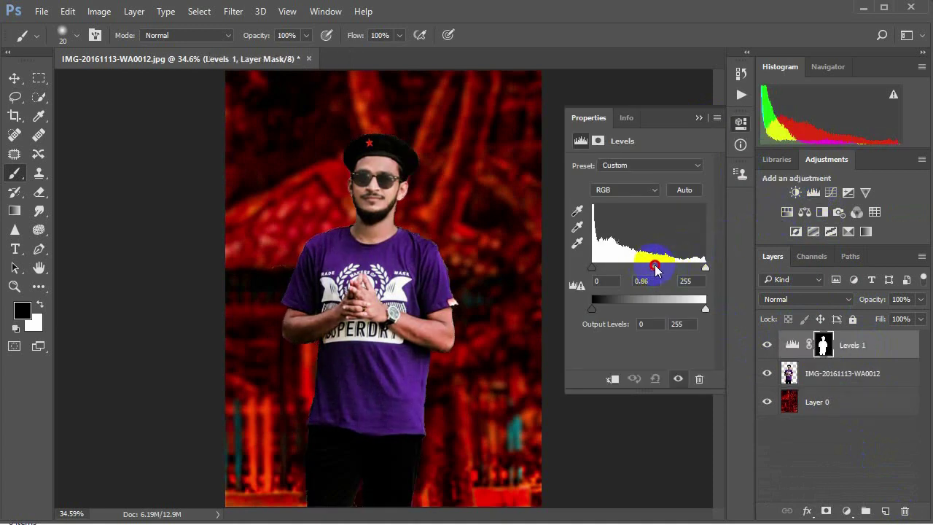
drag(703, 268, 704, 267)
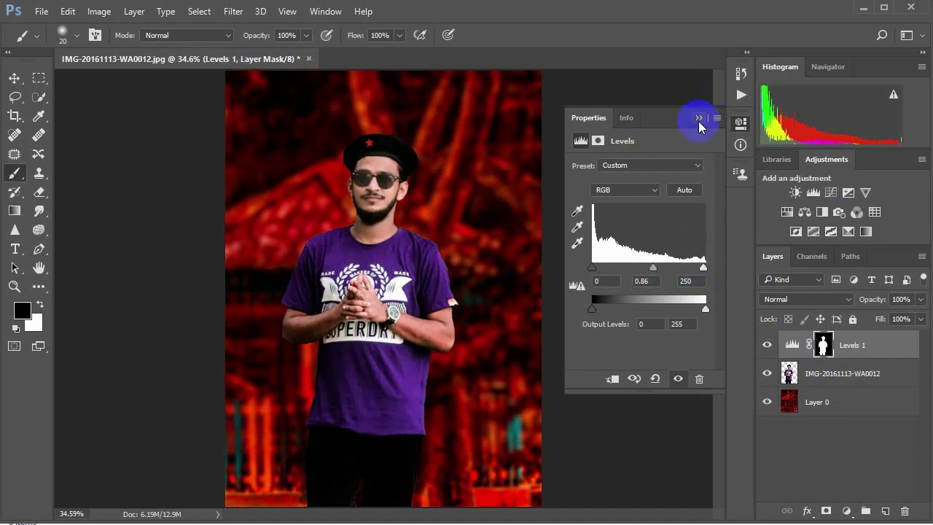
click(698, 120)
right_click(860, 347)
click(628, 493)
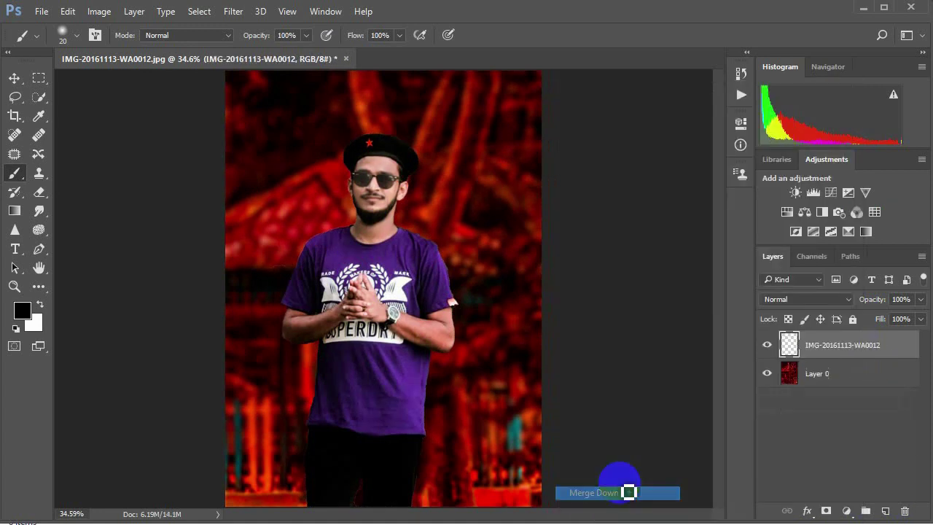
click(234, 11)
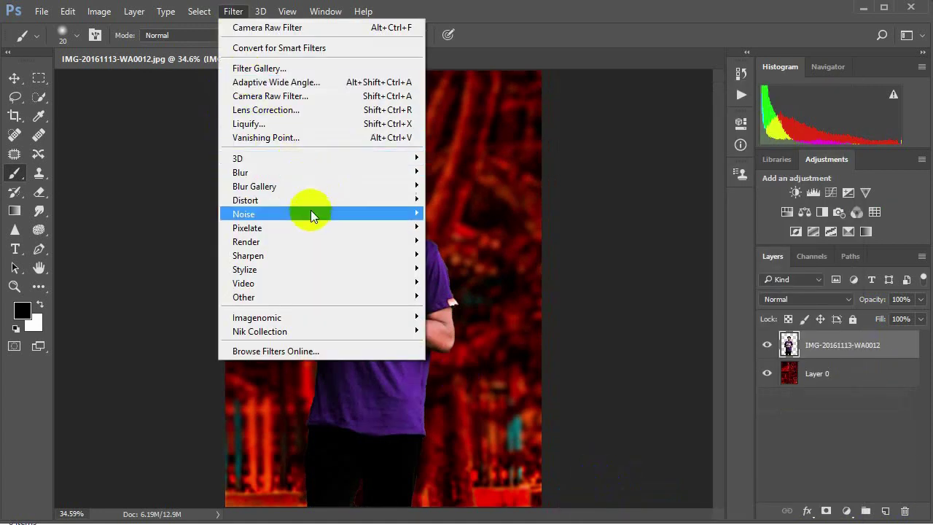
Apply a Camera Raw Filter with Contrast +6 to the man's photo layer
click(301, 95)
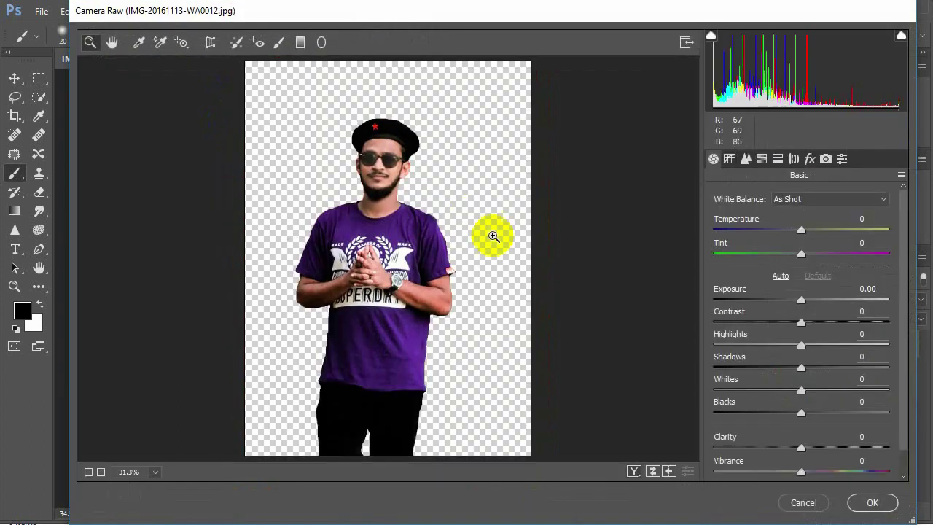
click(597, 298)
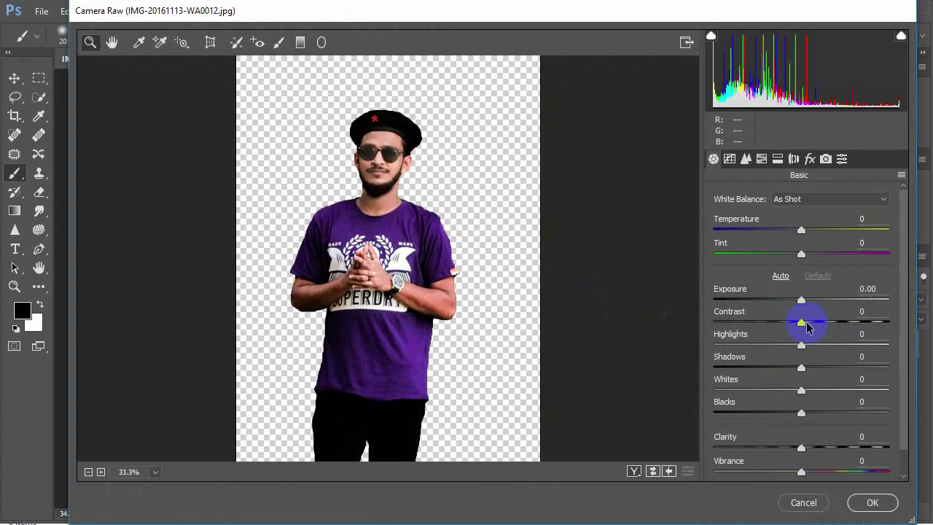
drag(803, 323, 806, 322)
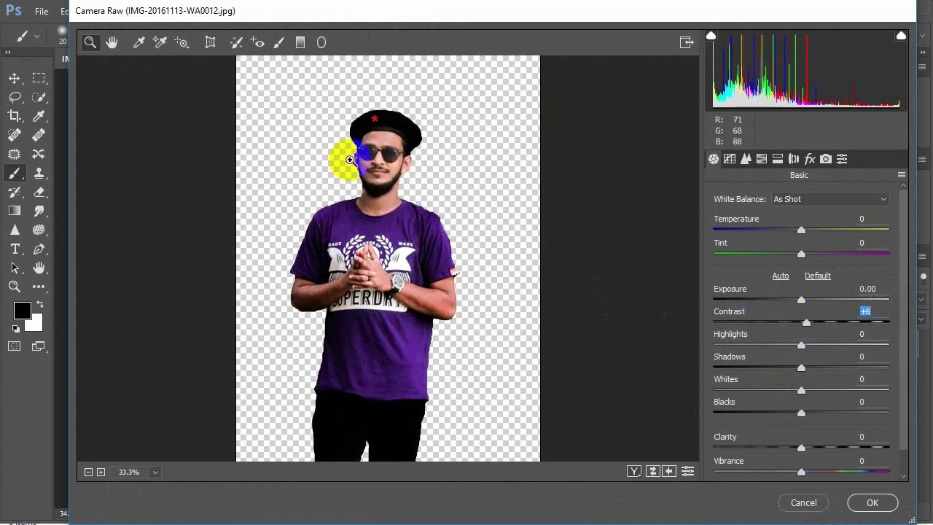
click(380, 165)
click(375, 232)
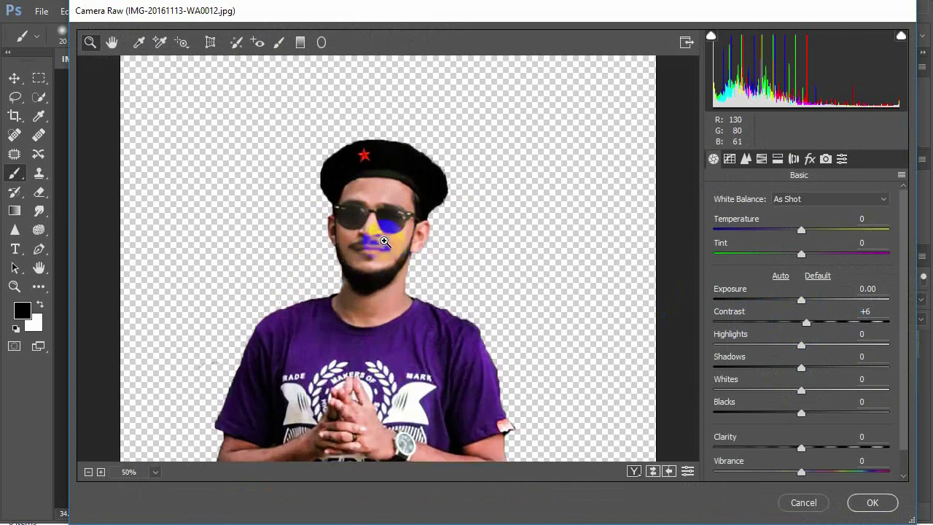
click(867, 502)
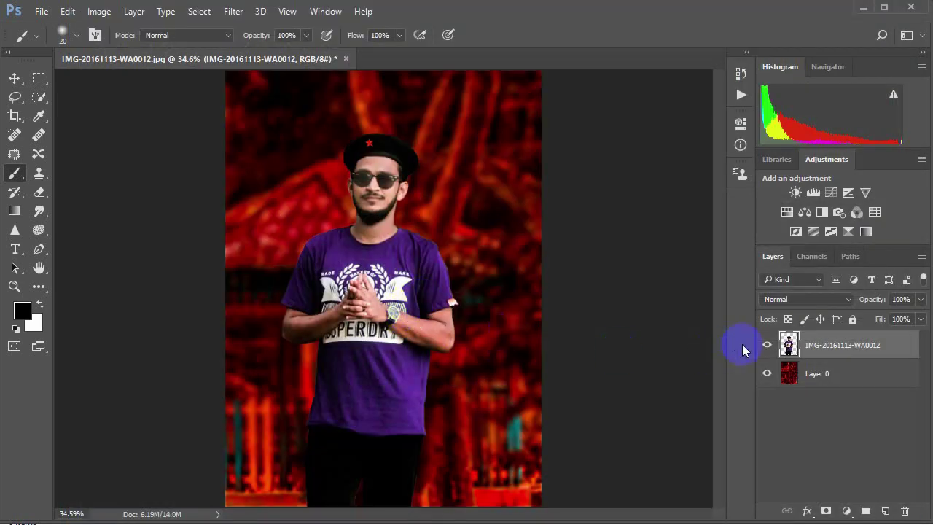
Lasso the man's face and upper body and add a Levels adjustment with midtones 1.10
key(ctrl+plus)
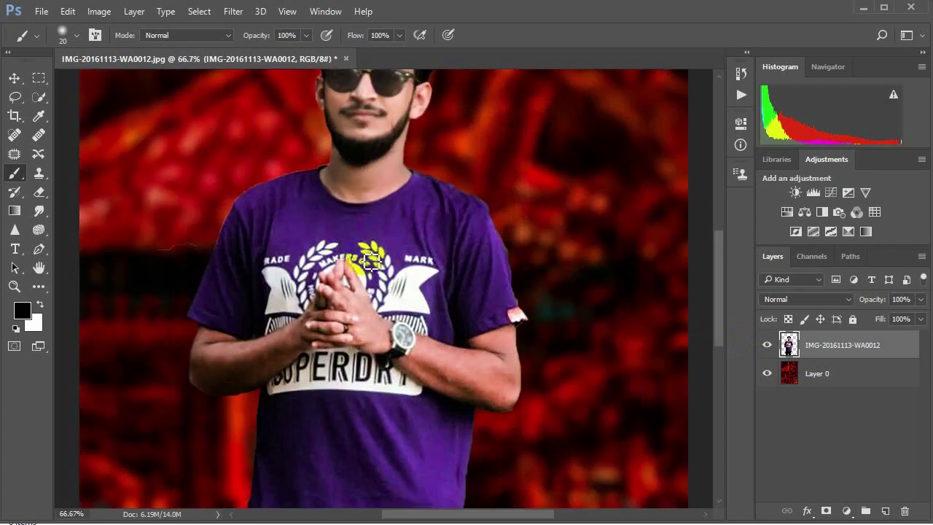
scroll(406, 270, up, 2)
key(ctrl+plus)
scroll(407, 277, up, 2)
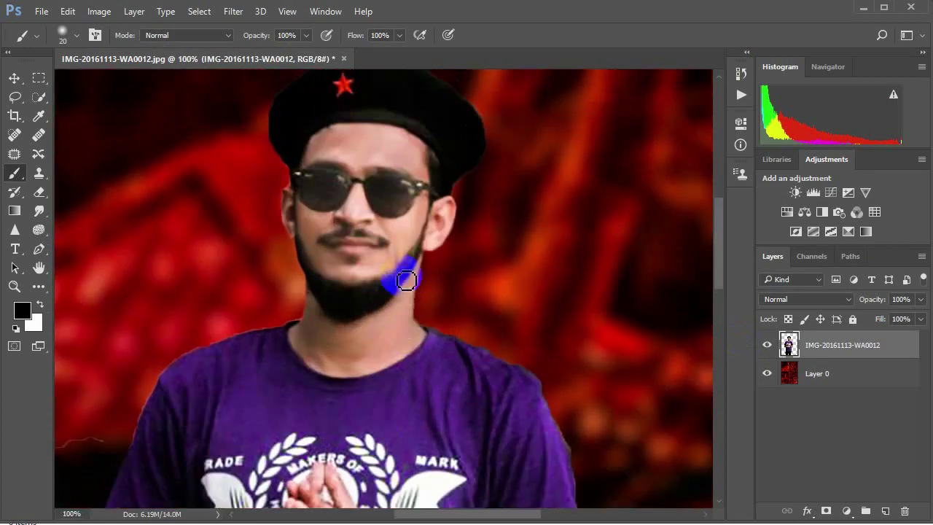
key(ctrl+0)
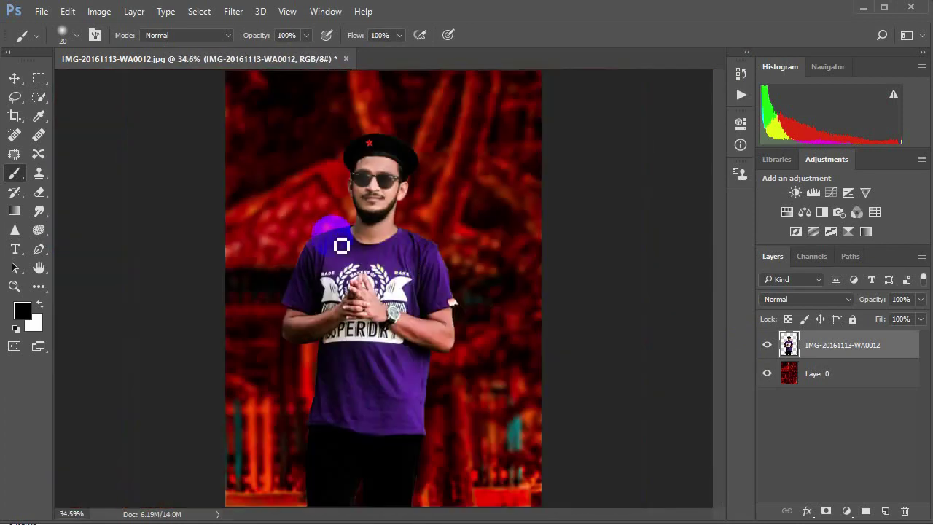
click(15, 98)
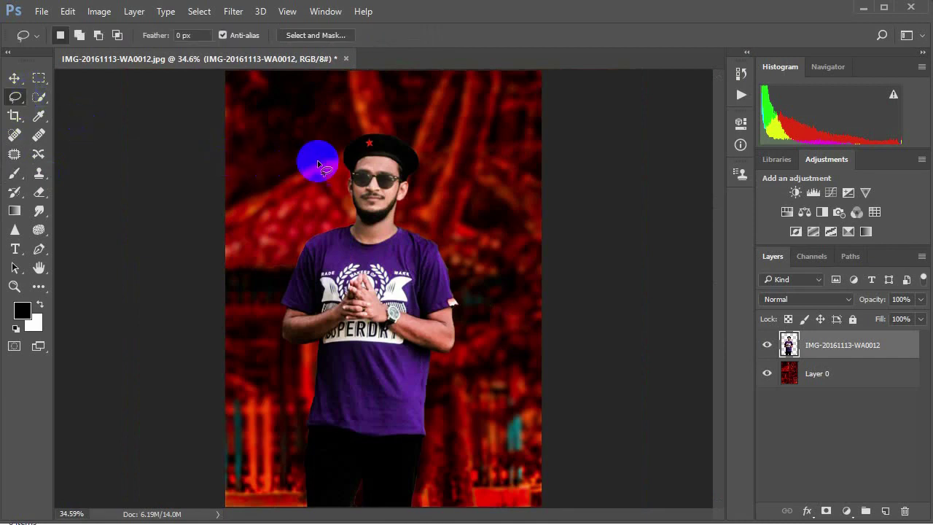
mouse_move(380, 148)
mouse_down()
mouse_move(420, 193)
mouse_move(370, 139)
mouse_up()
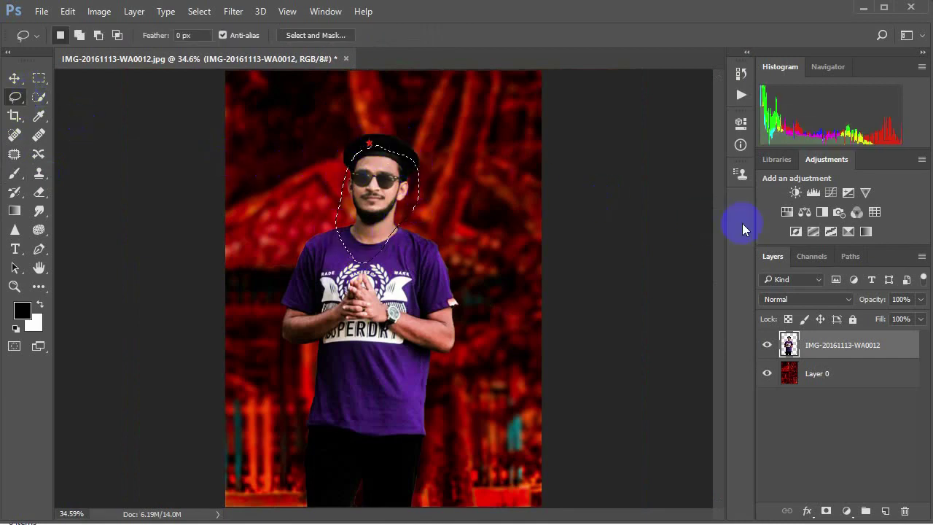
click(788, 207)
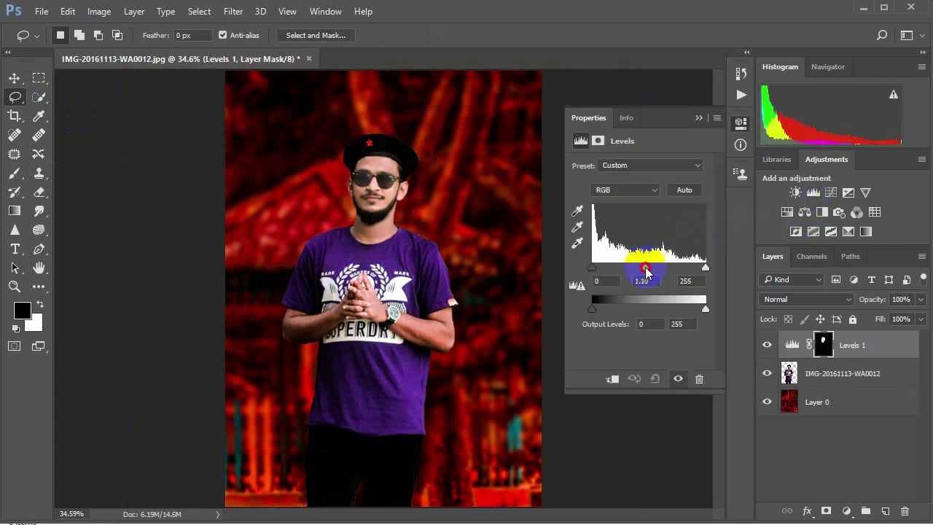
drag(645, 270, 645, 269)
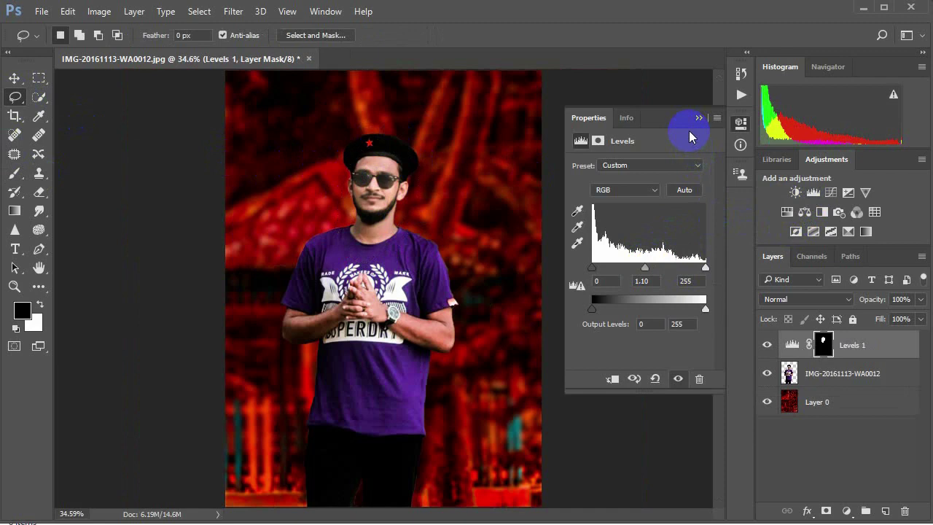
click(644, 280)
click(699, 119)
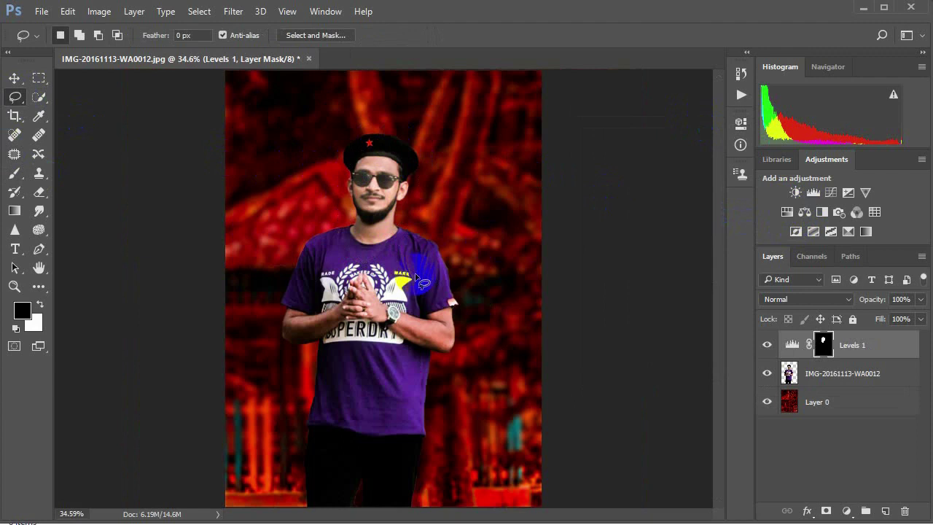
Paint the Levels mask near the left shoulder and collar, then merge it into the photo layer
key(ctrl+plus)
scroll(281, 285, up, 1)
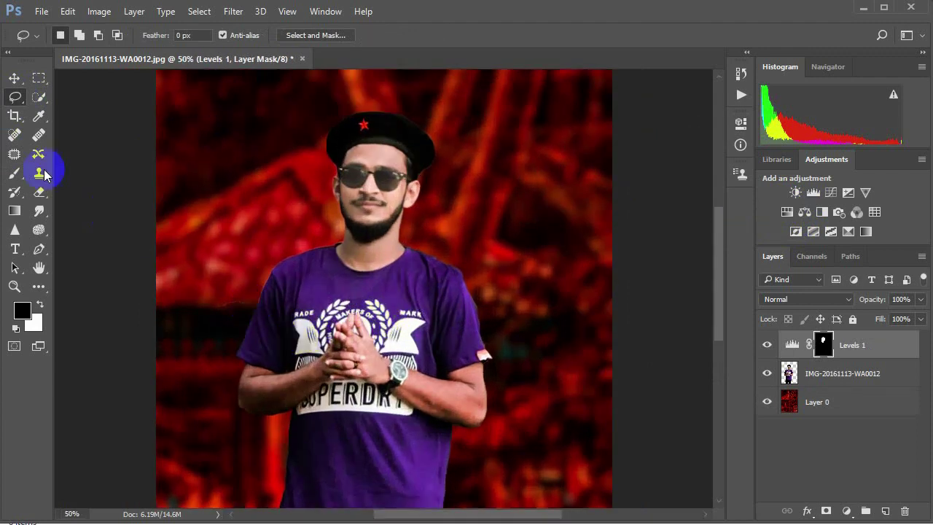
click(14, 176)
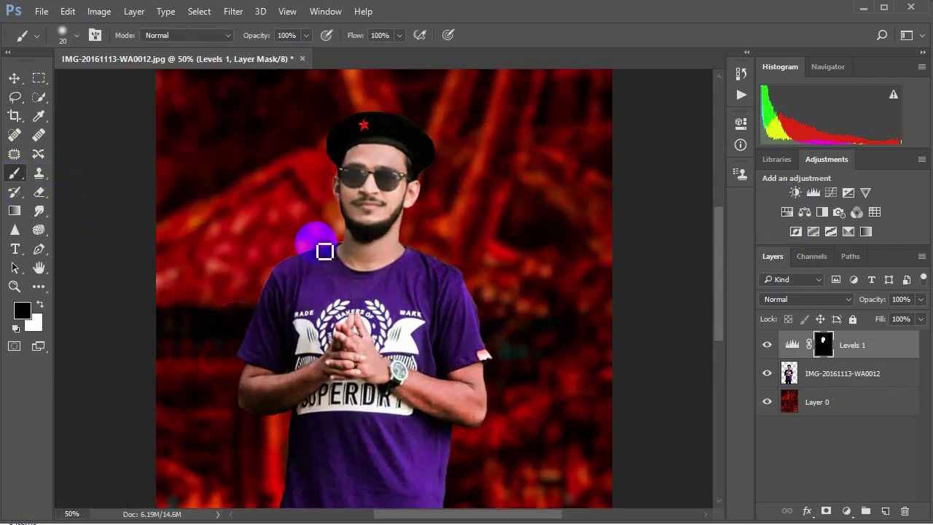
drag(325, 265, 361, 300)
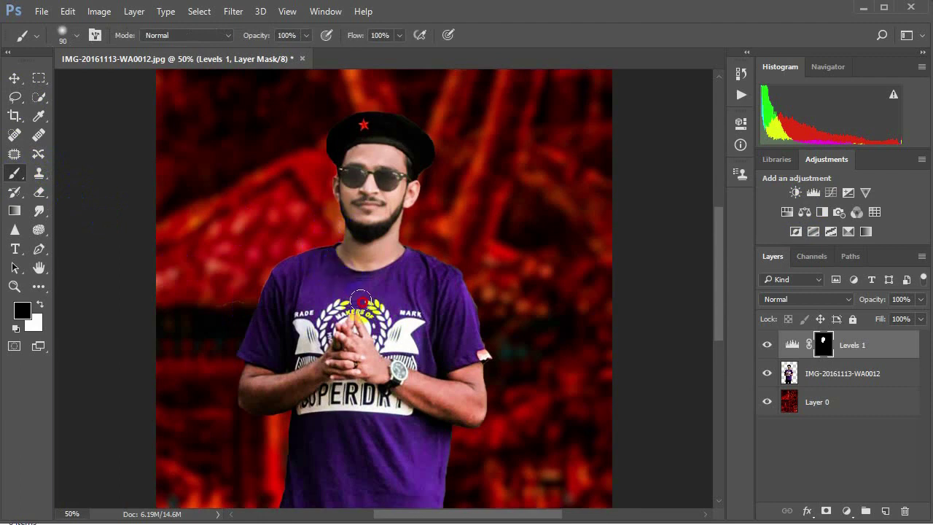
mouse_move(402, 273)
mouse_down()
mouse_move(434, 178)
mouse_move(408, 139)
mouse_move(354, 134)
mouse_move(333, 146)
mouse_move(317, 185)
mouse_move(328, 225)
mouse_up()
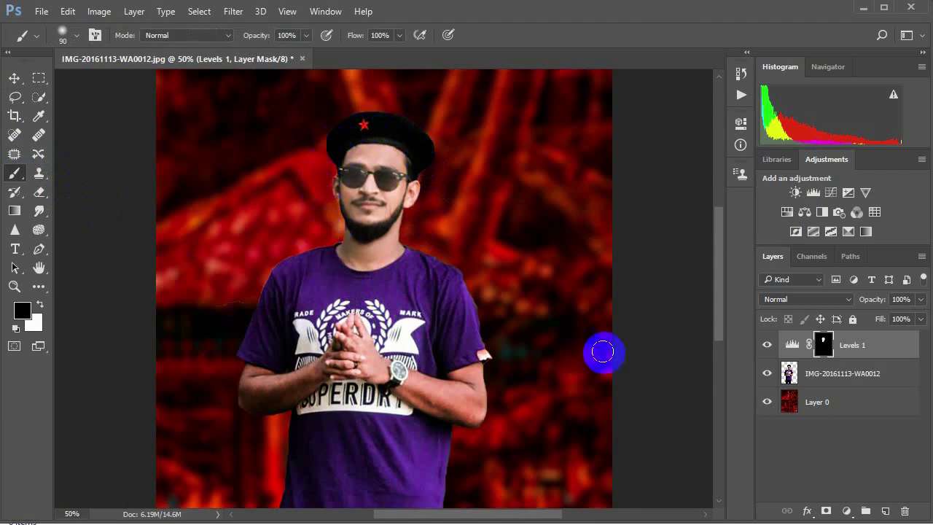
right_click(851, 344)
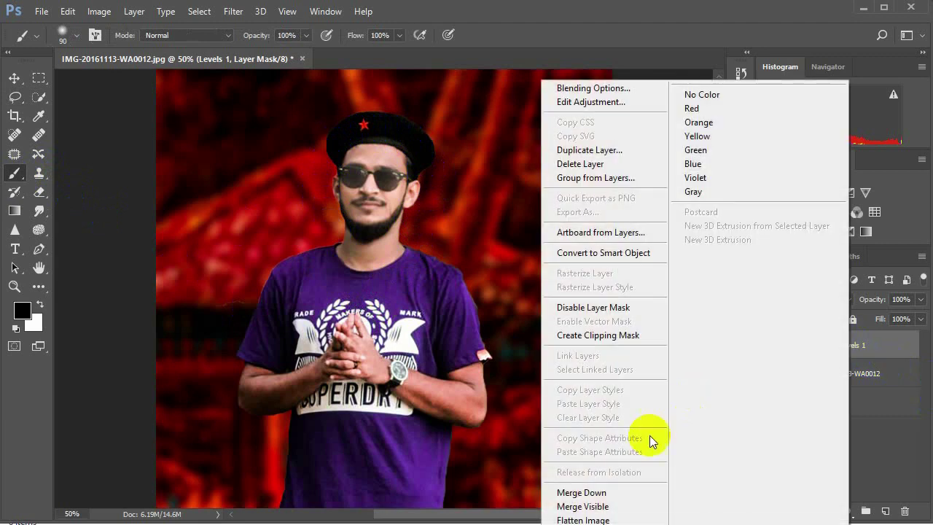
click(589, 492)
click(702, 300)
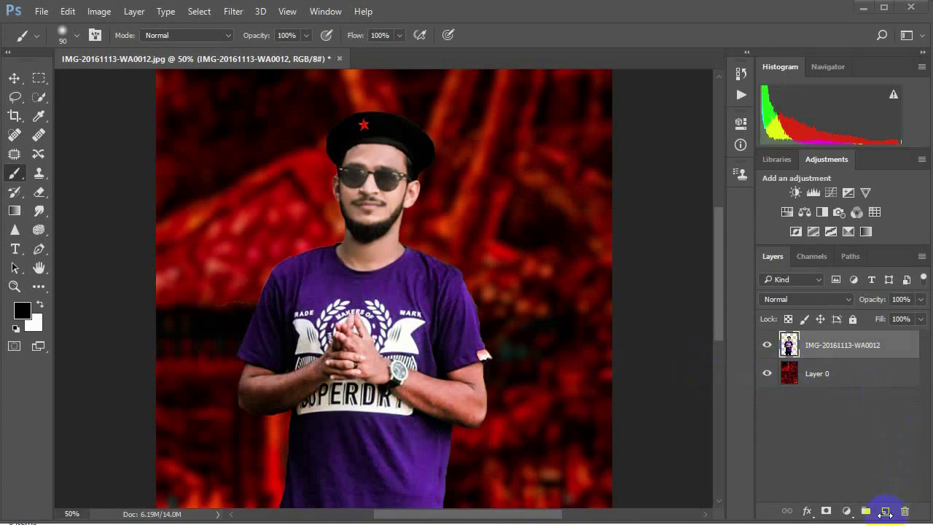
Add an empty Layer 1, pick the Quick Selection tool, and target the man's photo layer
click(884, 513)
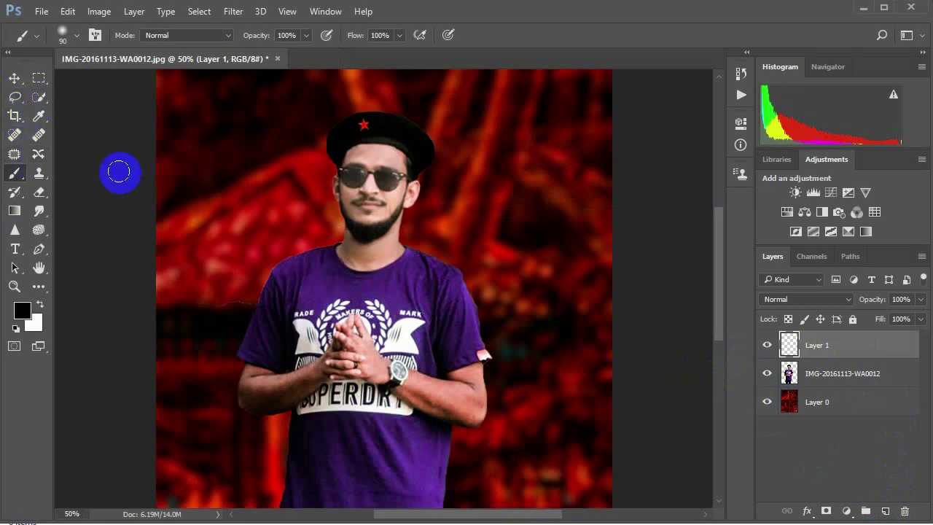
click(42, 97)
click(87, 94)
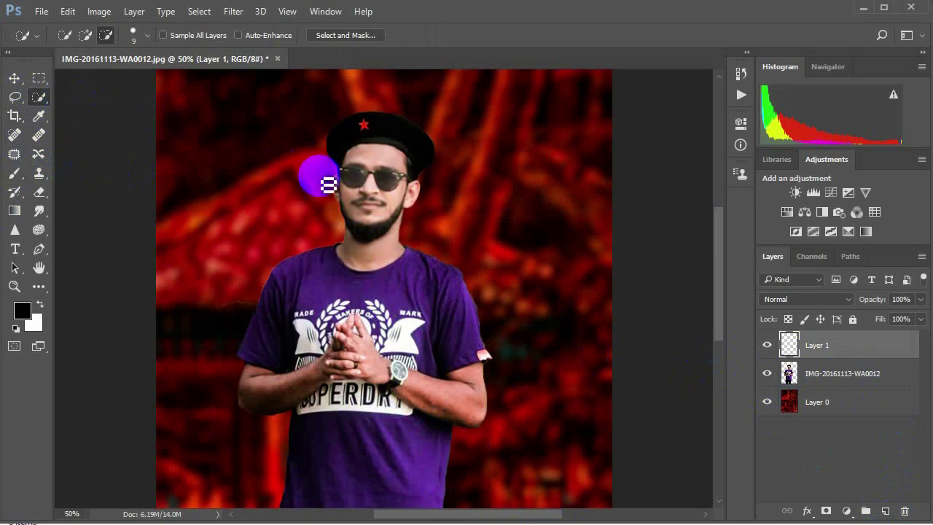
key(ctrl+plus)
key(ctrl+plus)
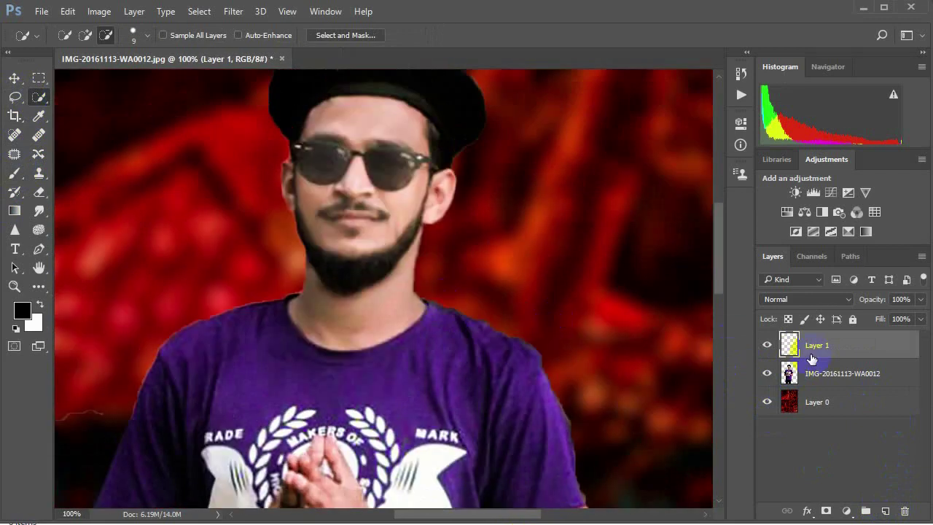
click(798, 378)
At 200% with a size-25 brush, quick-select both lenses, subtracting the frame edge
scroll(511, 343, up, 3)
scroll(473, 350, left, 2)
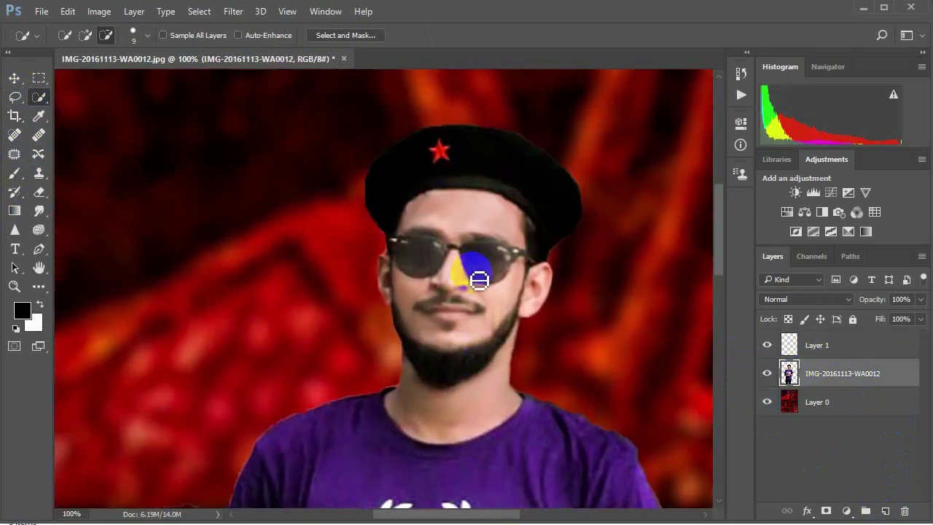
key(bracketright)
key(bracketright)
key(bracketright)
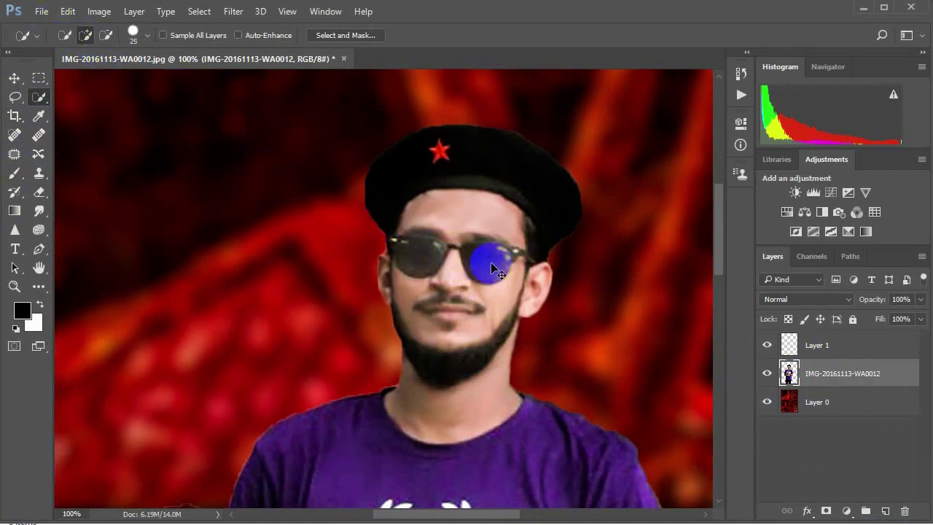
key(ctrl+plus)
mouse_move(503, 256)
mouse_down()
mouse_move(408, 279)
mouse_move(446, 251)
mouse_move(441, 236)
mouse_up()
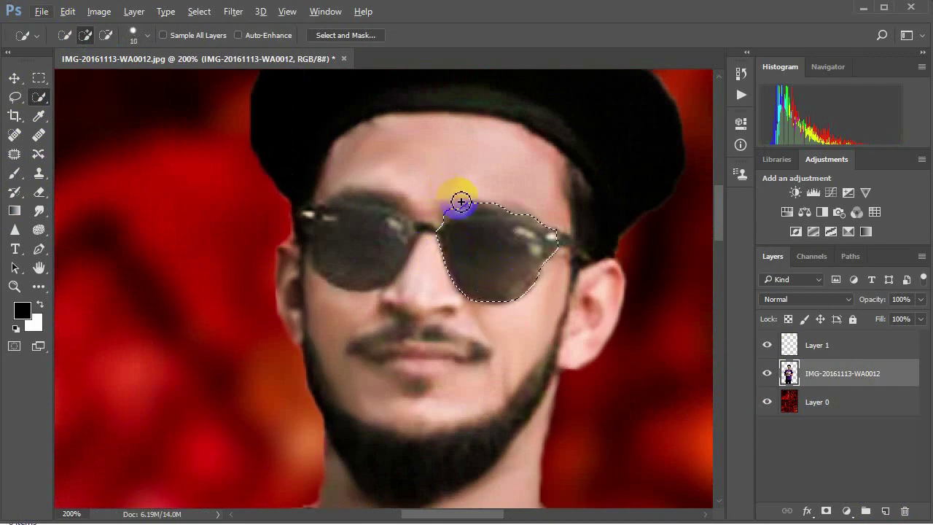
key(alt)
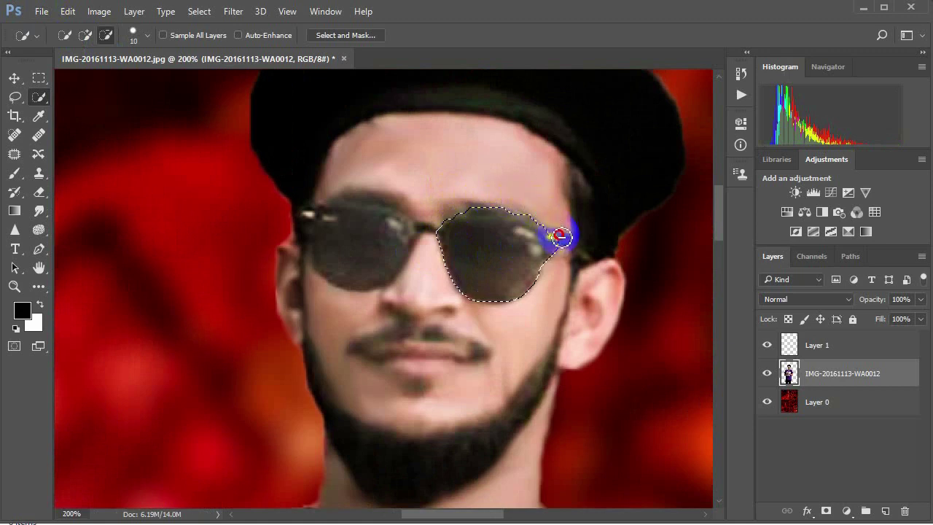
mouse_move(560, 235)
mouse_down()
mouse_move(564, 253)
mouse_move(506, 233)
mouse_move(535, 250)
mouse_up()
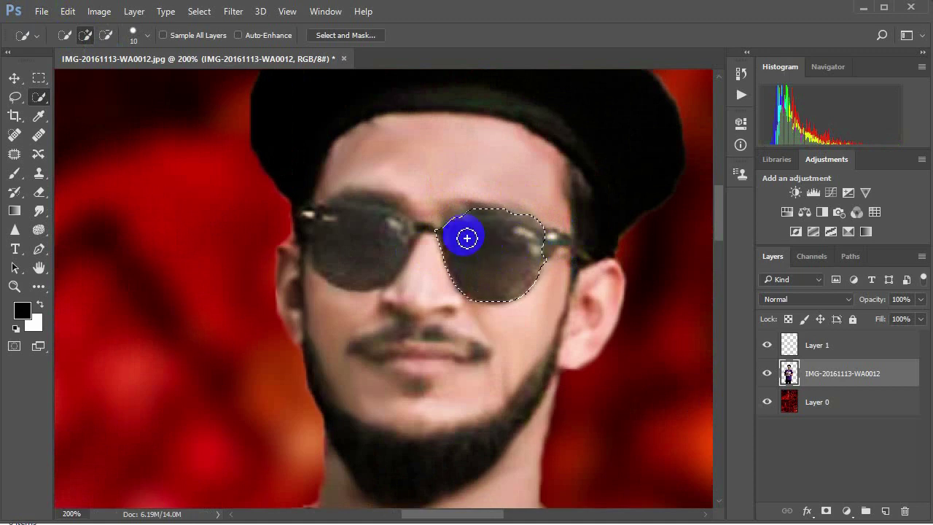
mouse_move(318, 228)
mouse_down()
mouse_move(349, 238)
mouse_move(360, 188)
mouse_move(406, 199)
mouse_move(379, 204)
mouse_move(369, 236)
mouse_move(323, 202)
mouse_move(416, 209)
mouse_move(352, 177)
mouse_move(365, 208)
mouse_move(301, 235)
mouse_move(313, 260)
mouse_move(281, 235)
mouse_move(330, 212)
mouse_up()
With the Lasso, refine the left lens selection near the brow, nose bridge and upper-left edge
click(15, 97)
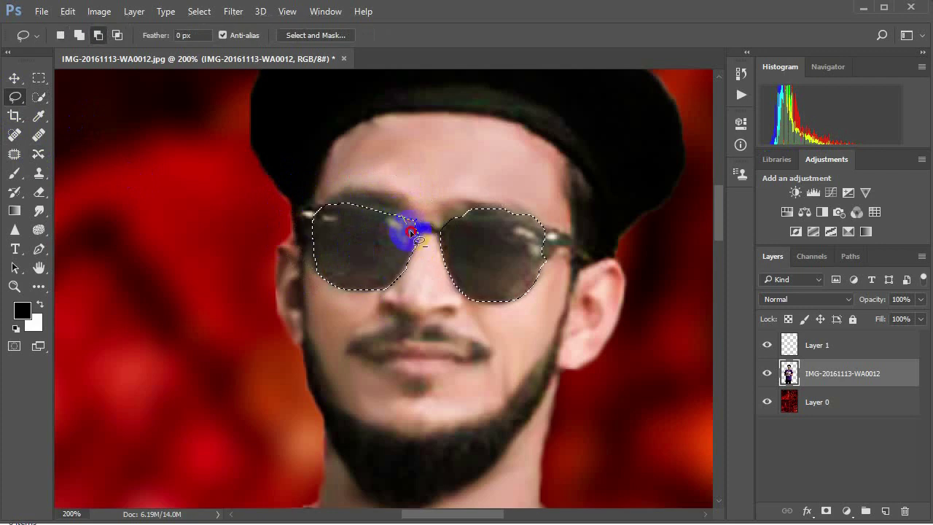
drag(428, 214, 417, 247)
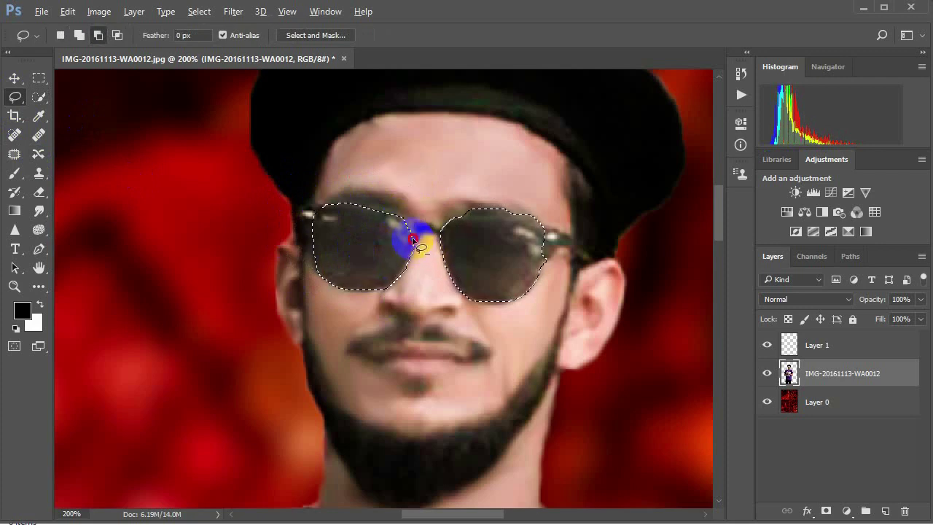
mouse_move(390, 288)
mouse_down()
mouse_move(416, 228)
mouse_move(390, 286)
mouse_up()
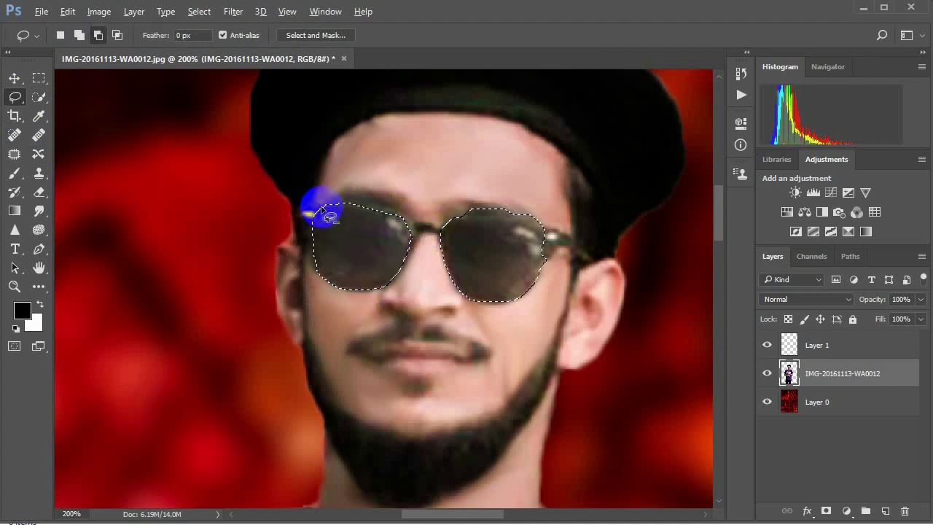
mouse_move(323, 210)
mouse_down()
mouse_move(394, 220)
mouse_move(316, 211)
mouse_up()
Trim the right lens selection along its top, outer corner and lower edge
key(shift)
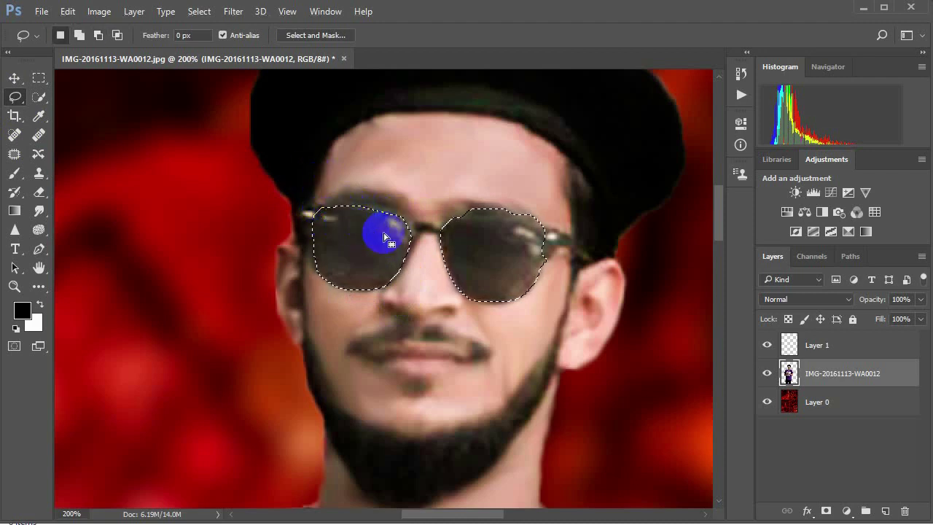
key(alt)
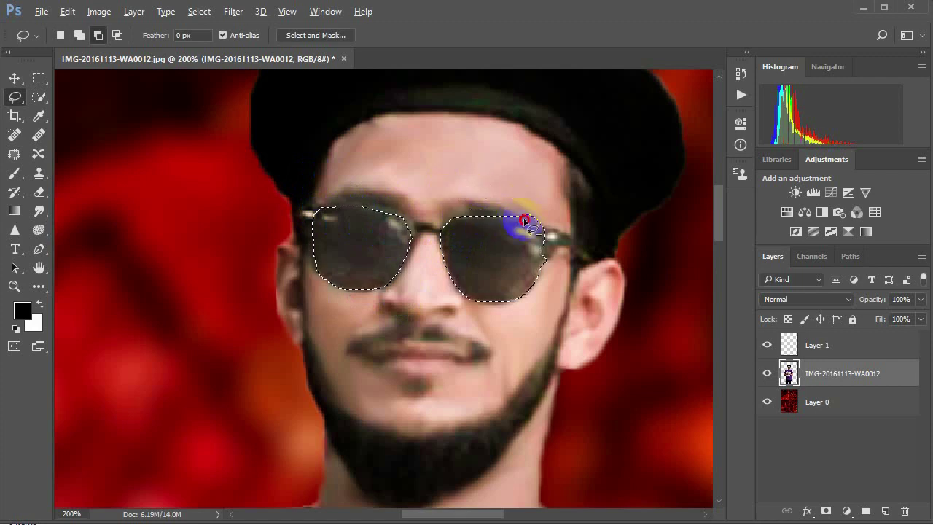
mouse_move(493, 209)
mouse_down()
mouse_move(462, 220)
mouse_move(446, 261)
mouse_up()
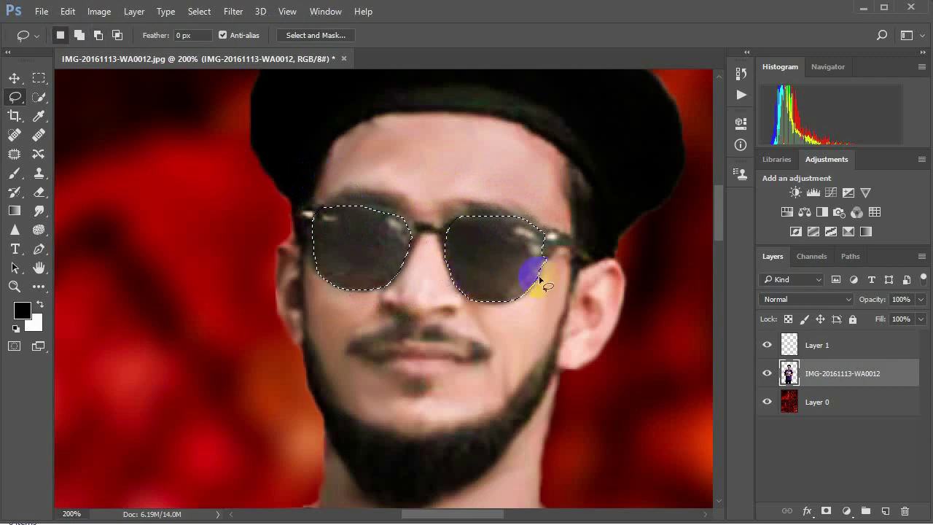
drag(528, 223, 544, 241)
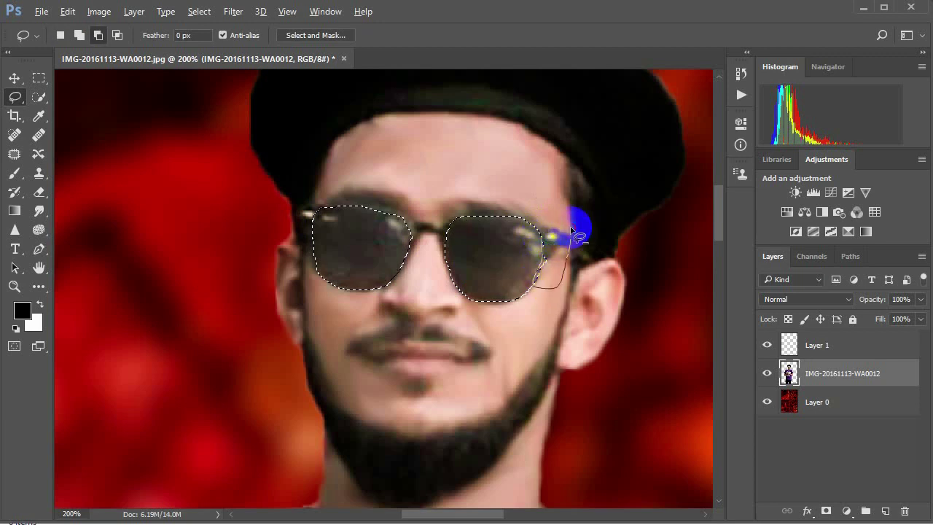
drag(534, 281, 558, 303)
click(532, 283)
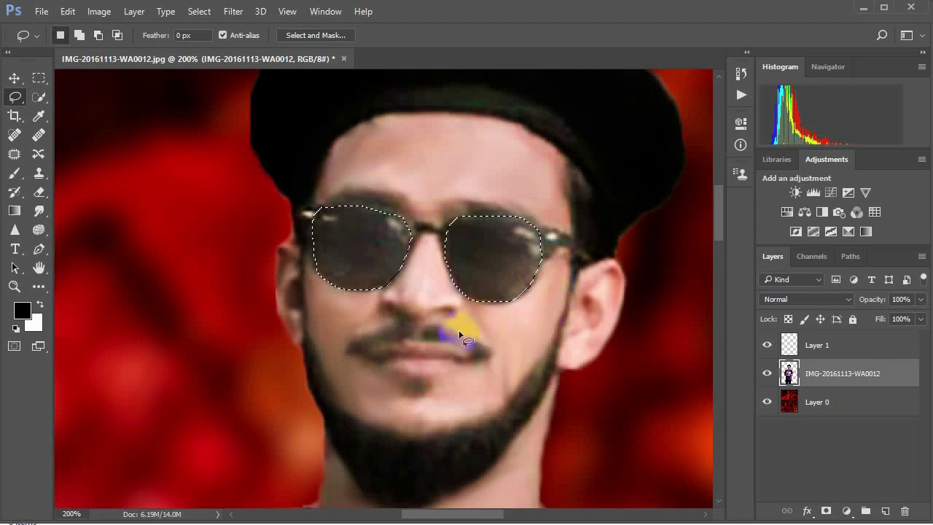
key(alt)
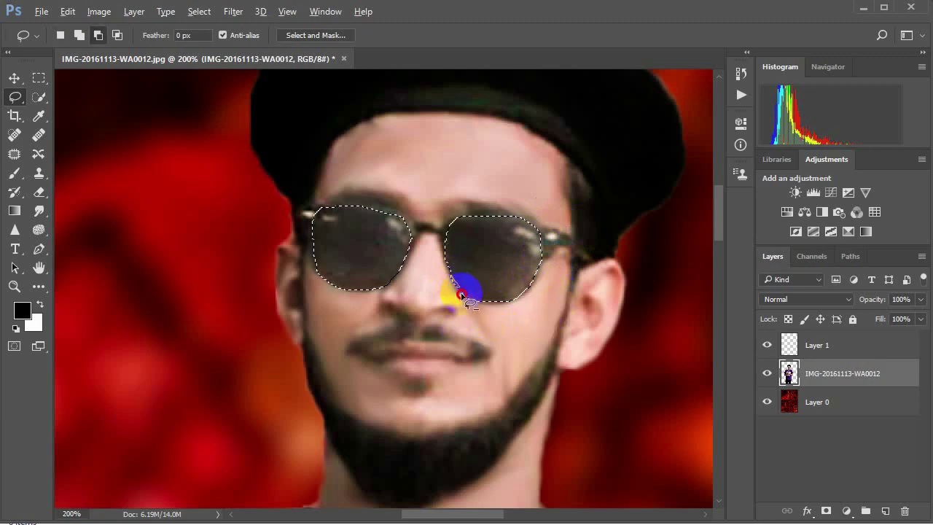
drag(460, 295, 500, 325)
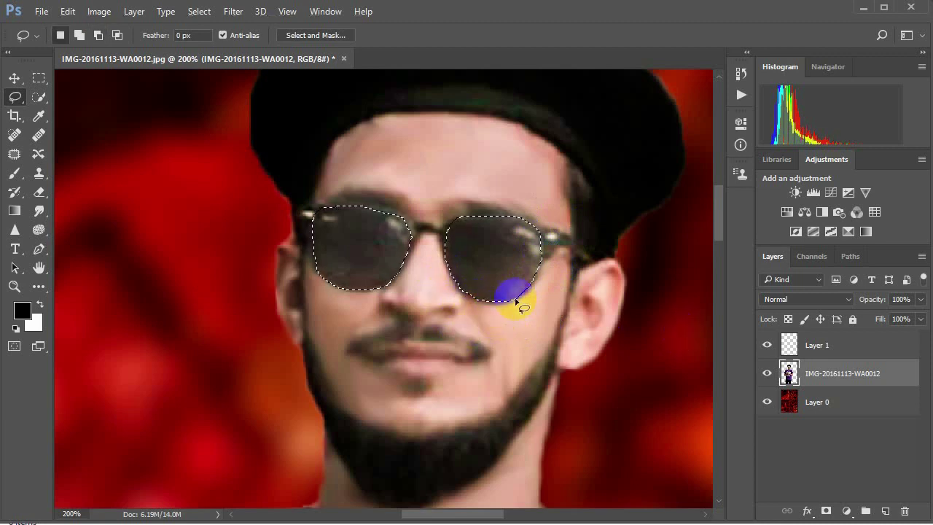
Target Layer 1, reset default colours, and set the foreground colour to orange
click(816, 345)
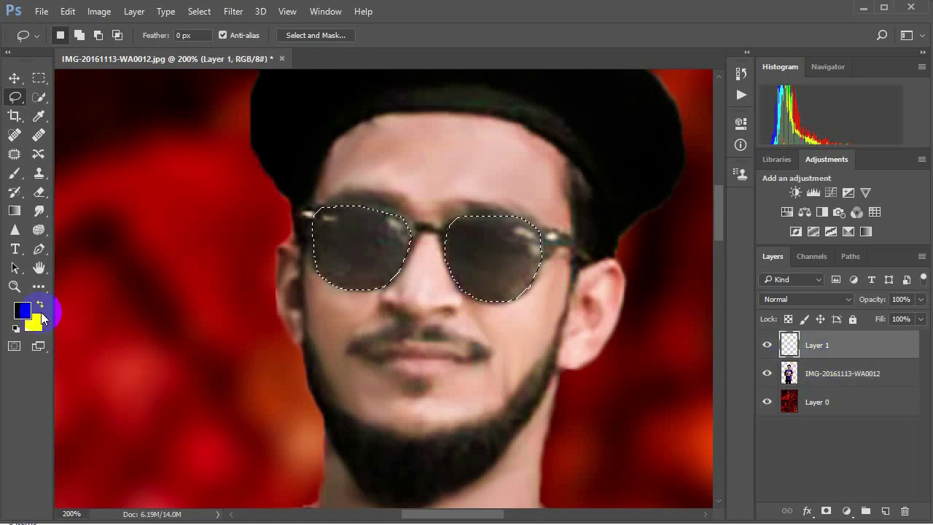
key(ctrl+minus)
key(ctrl+minus)
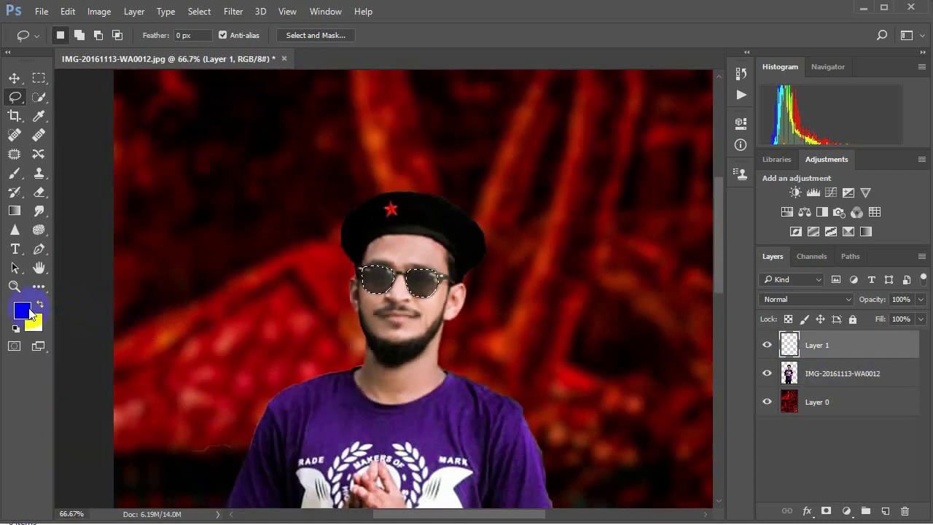
key(d)
click(16, 177)
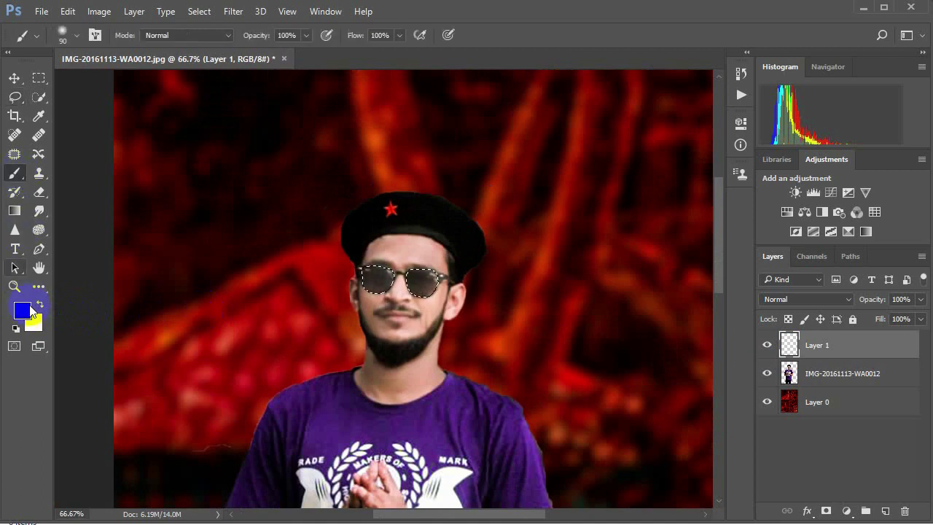
click(22, 310)
click(381, 138)
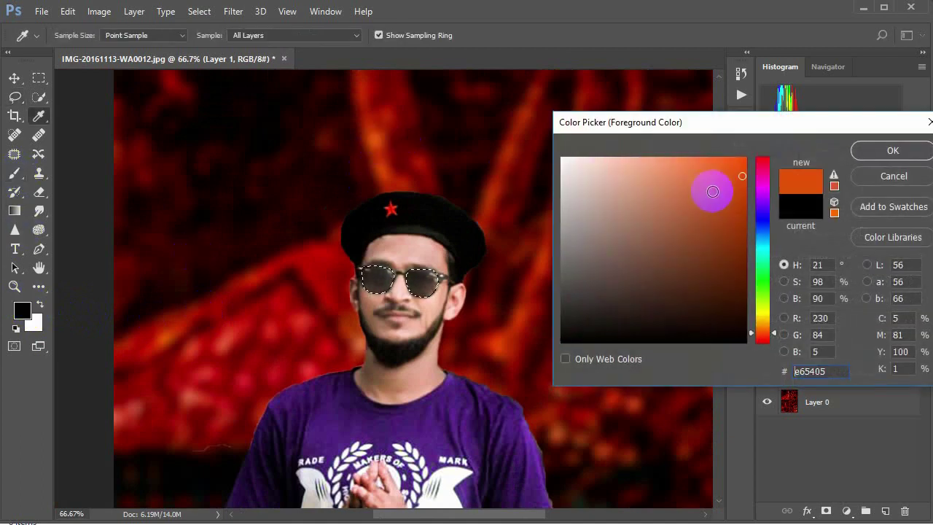
key(Return)
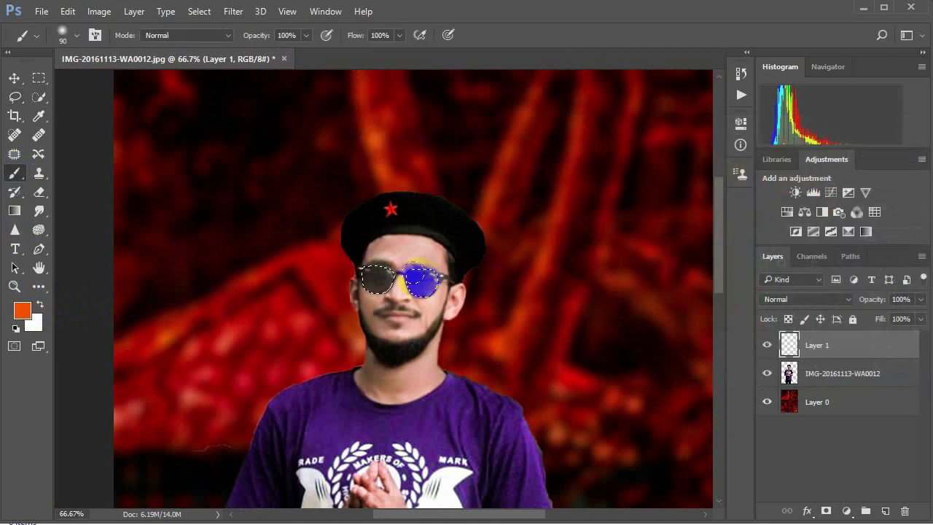
Choose a soft round brush preset sized up to 150 px for painting the lenses
key(])
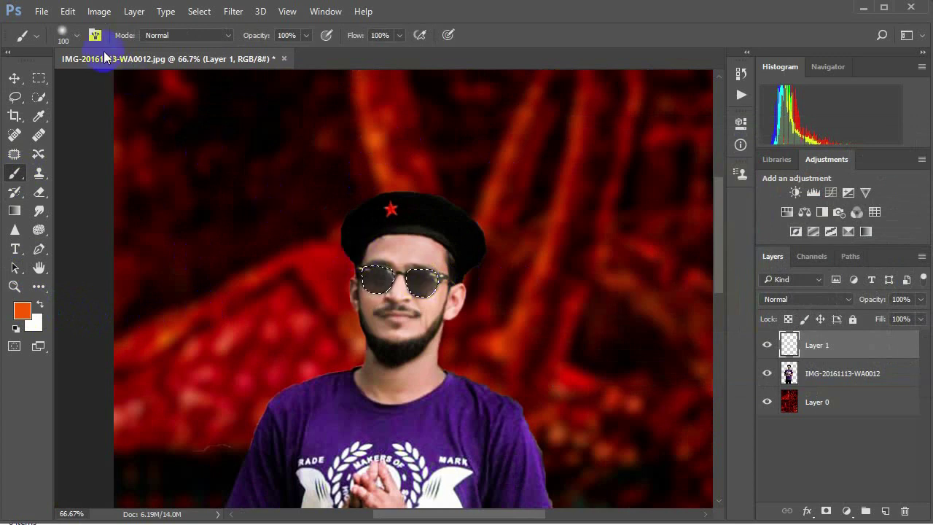
click(76, 34)
click(125, 176)
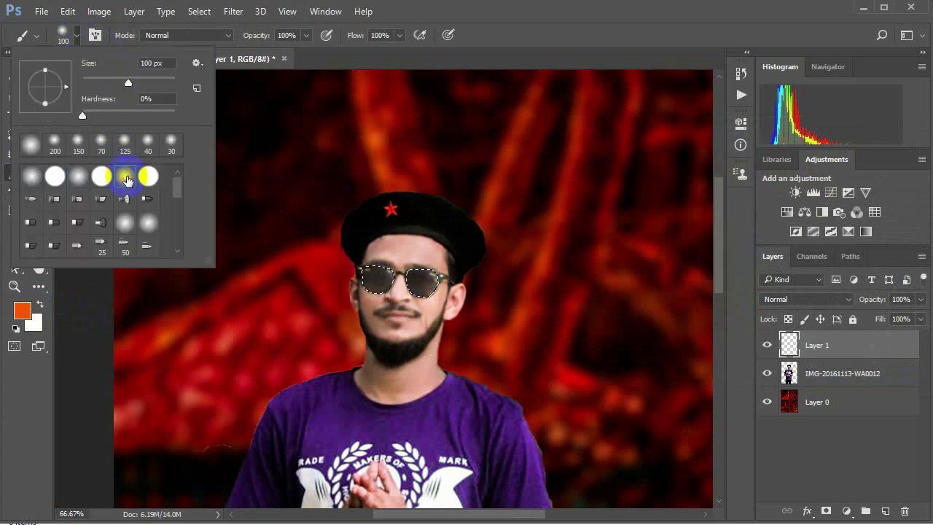
key(Return)
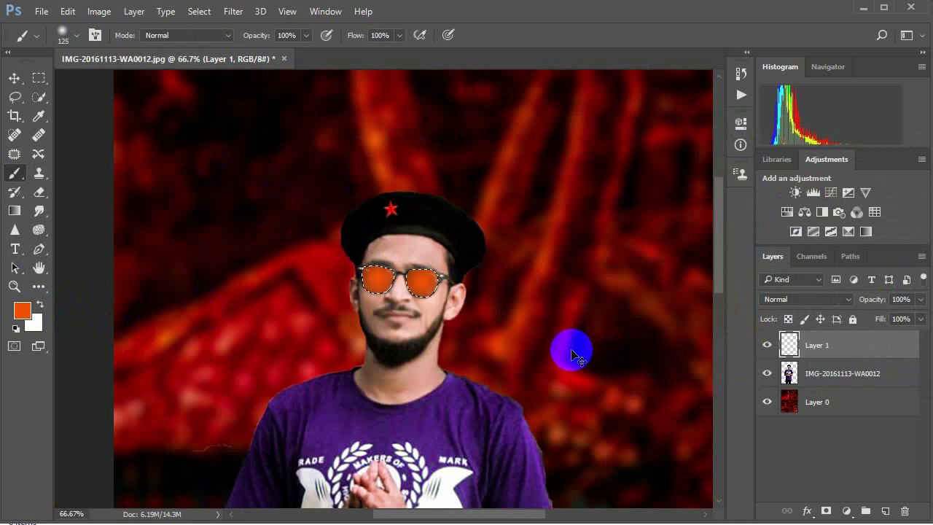
key(bracketright)
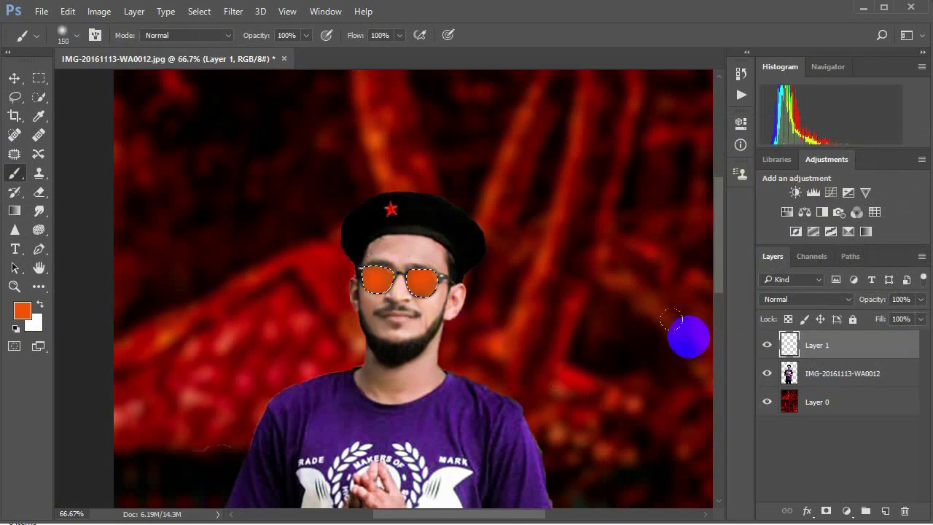
Add a Hue/Saturation layer shifting the lenses from orange to red, then target its mask
click(789, 215)
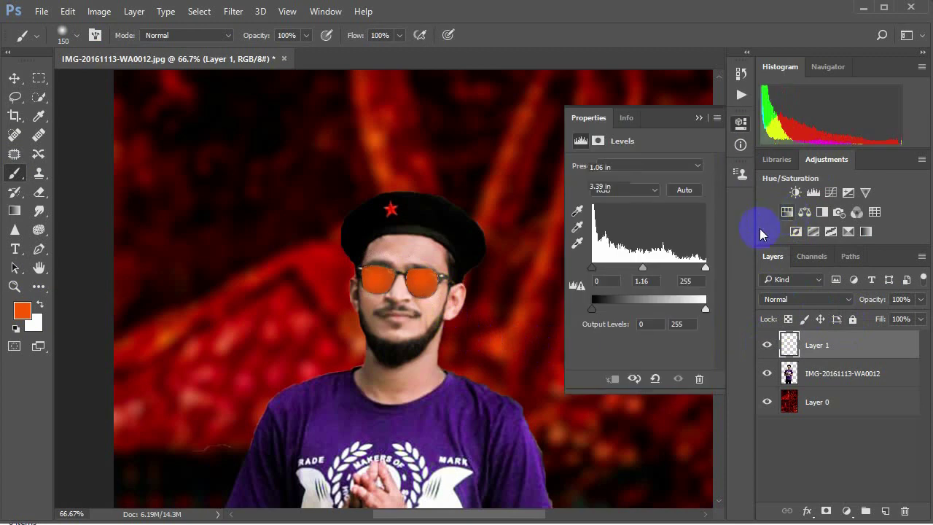
mouse_move(650, 221)
mouse_down()
mouse_move(614, 217)
mouse_move(631, 218)
mouse_up()
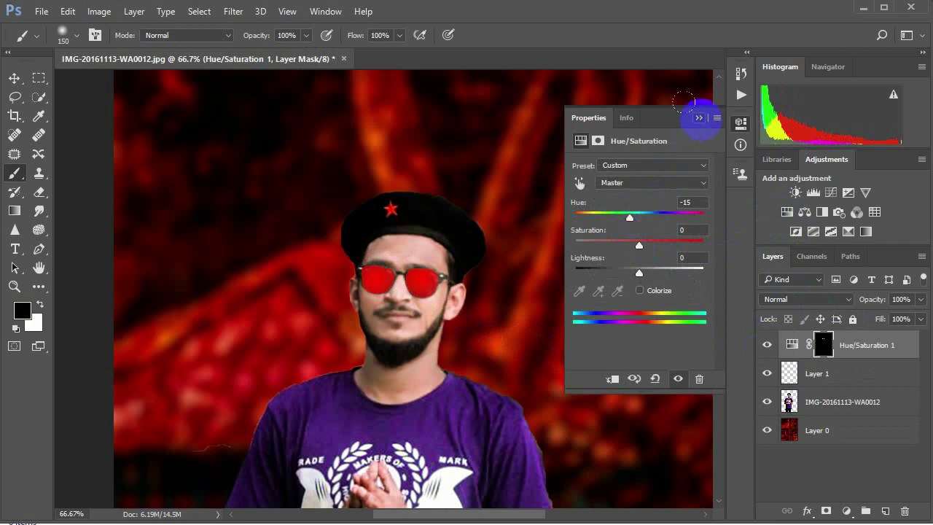
click(698, 117)
click(824, 334)
key(ctrl+0)
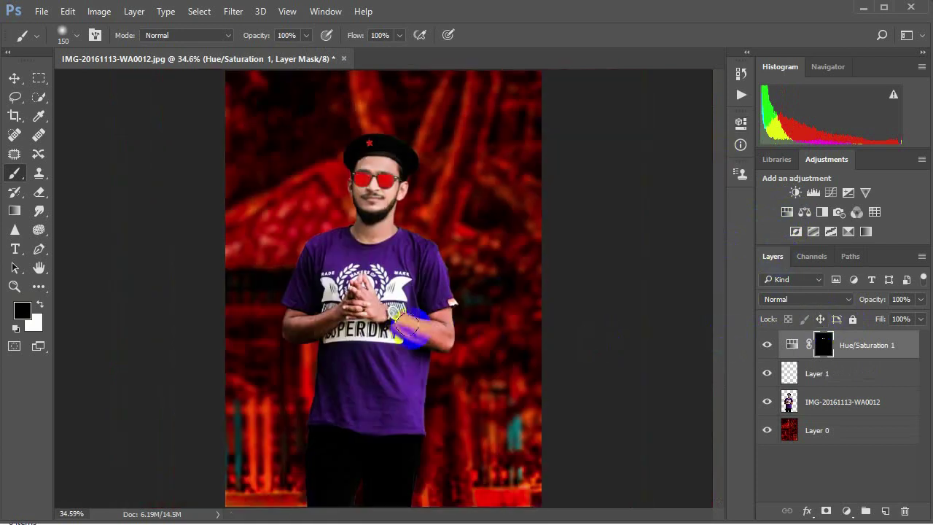
key(ctrl+plus)
key(ctrl+plus)
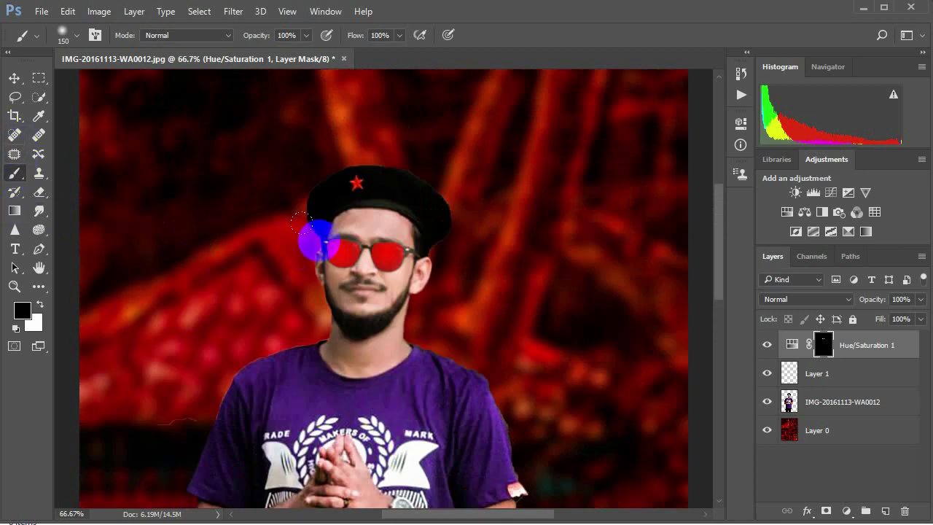
key(bracketleft)
key(bracketleft)
key(bracketleft)
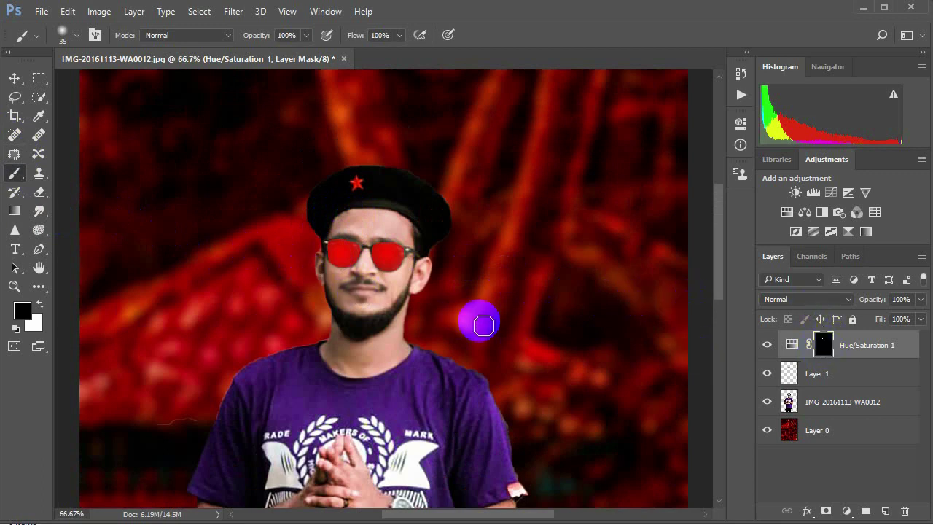
Merge Hue/Saturation into Layer 1, then soften the left lens edges with a 15 px Blur Tool
right_click(787, 372)
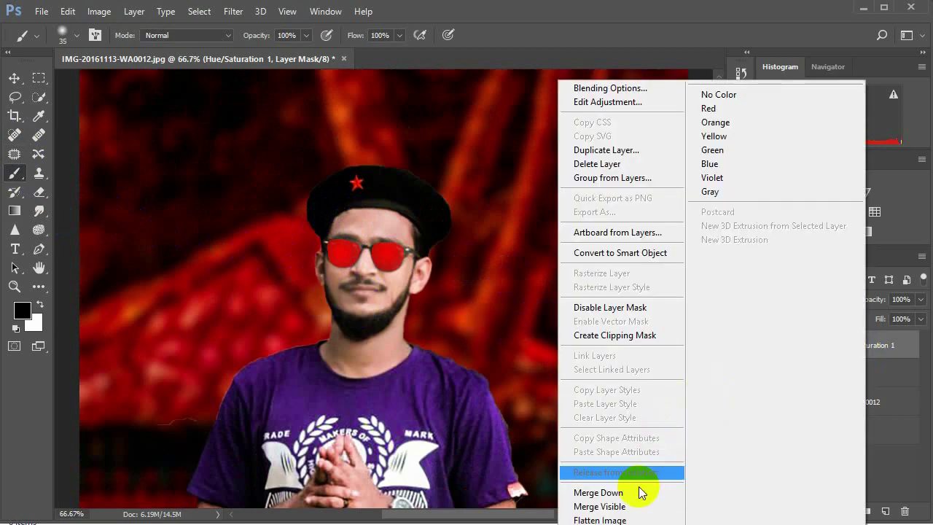
click(660, 492)
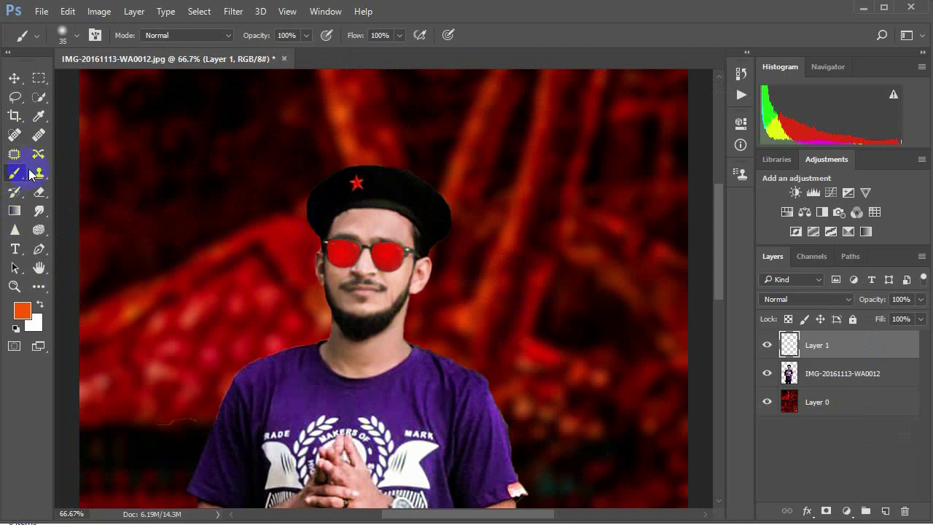
click(41, 214)
click(84, 207)
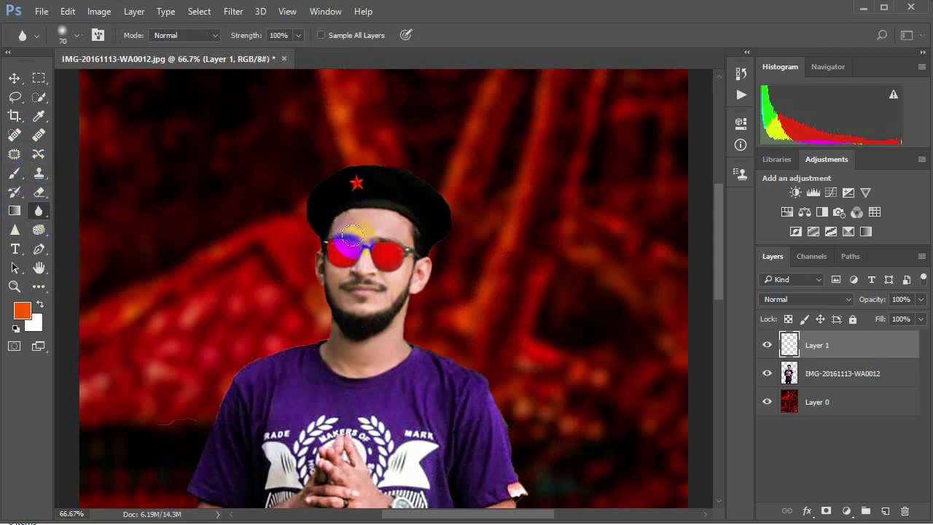
scroll(350, 234, up, 3)
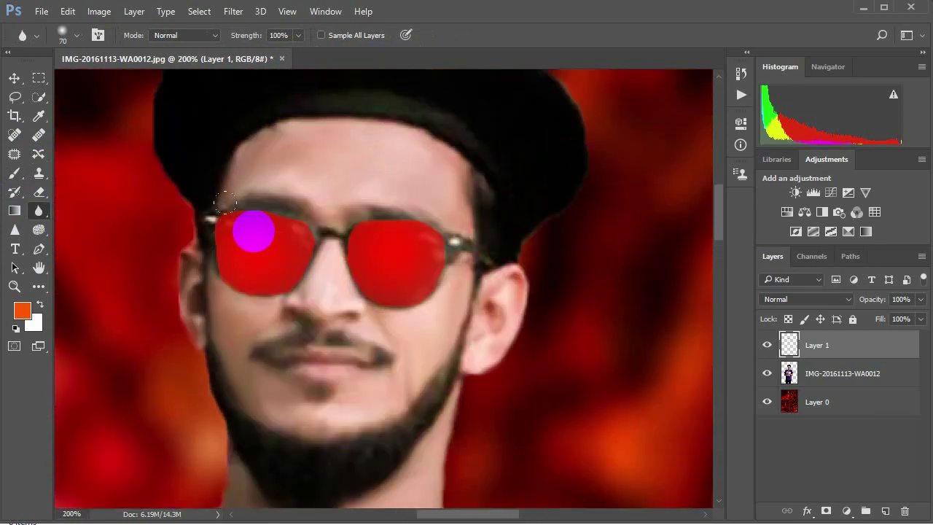
key(bracketleft)
key(bracketleft)
key(bracketleft)
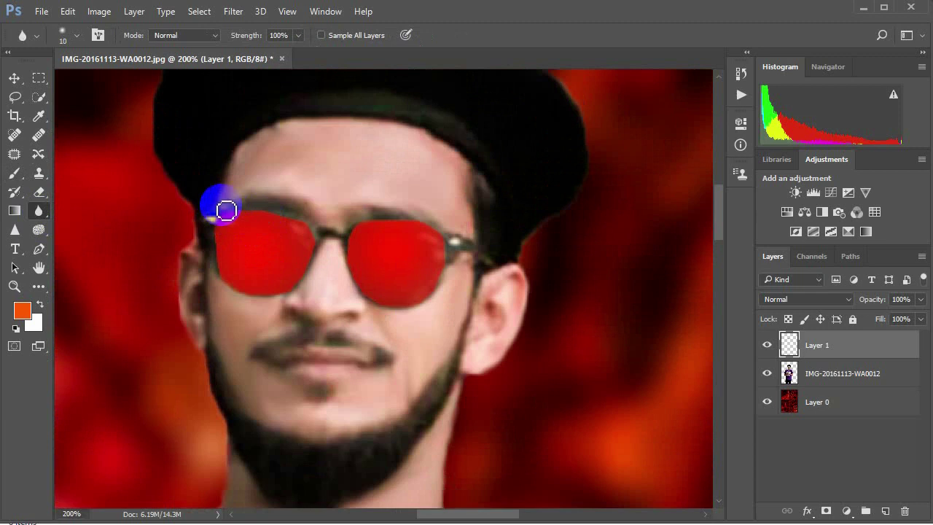
key(bracketright)
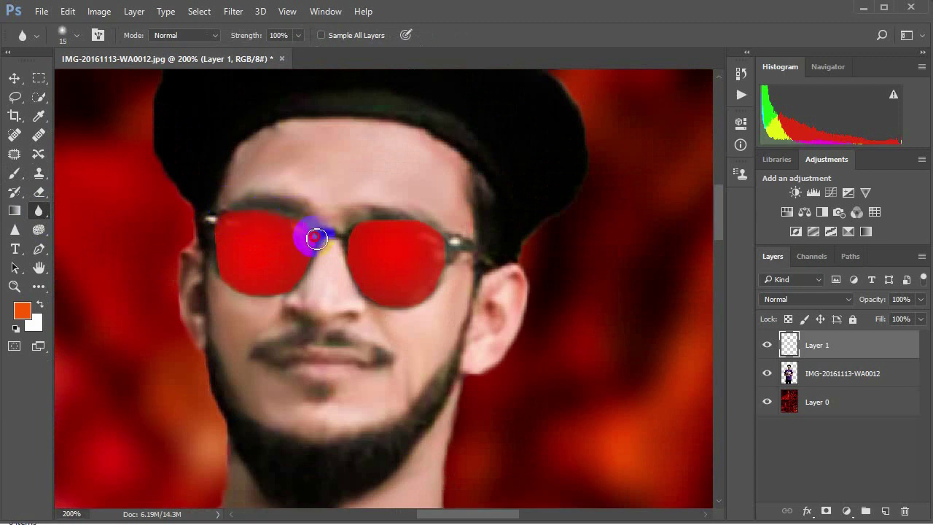
drag(315, 238, 217, 266)
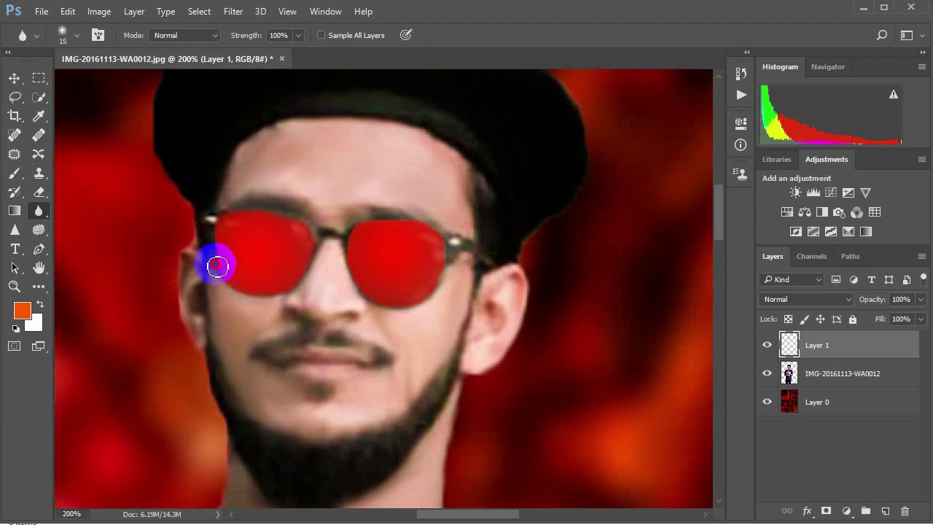
mouse_move(216, 223)
mouse_down()
mouse_move(264, 294)
mouse_move(364, 221)
mouse_move(444, 263)
mouse_move(348, 238)
mouse_move(381, 218)
mouse_move(350, 258)
mouse_move(375, 292)
mouse_move(423, 305)
mouse_move(438, 233)
mouse_move(385, 216)
mouse_up()
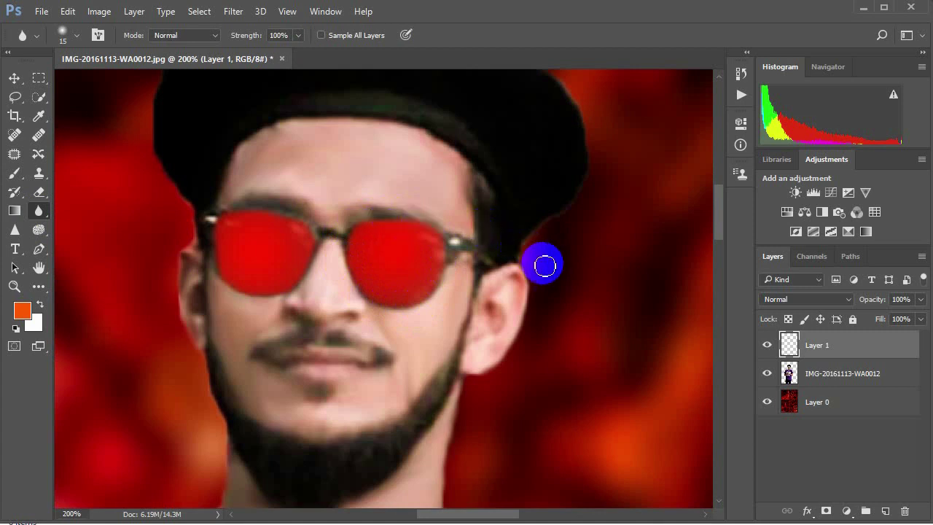
key(ctrl+0)
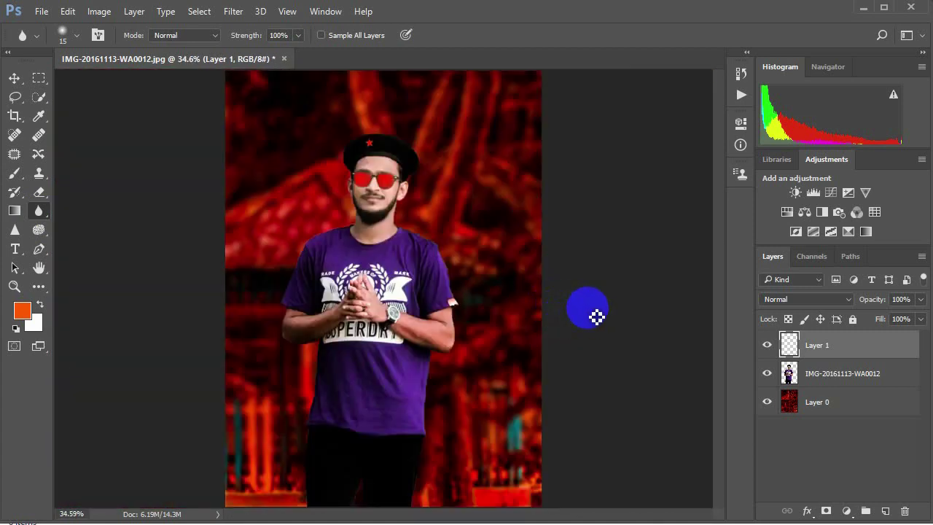
Merge the red-lens Layer 1 into the man's photo, then blur the neck and shoulder edges
right_click(851, 357)
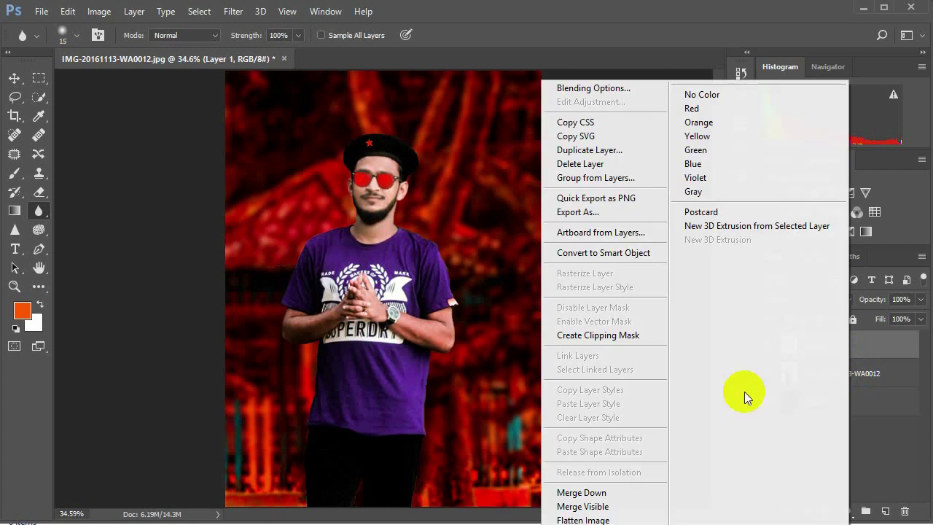
click(602, 494)
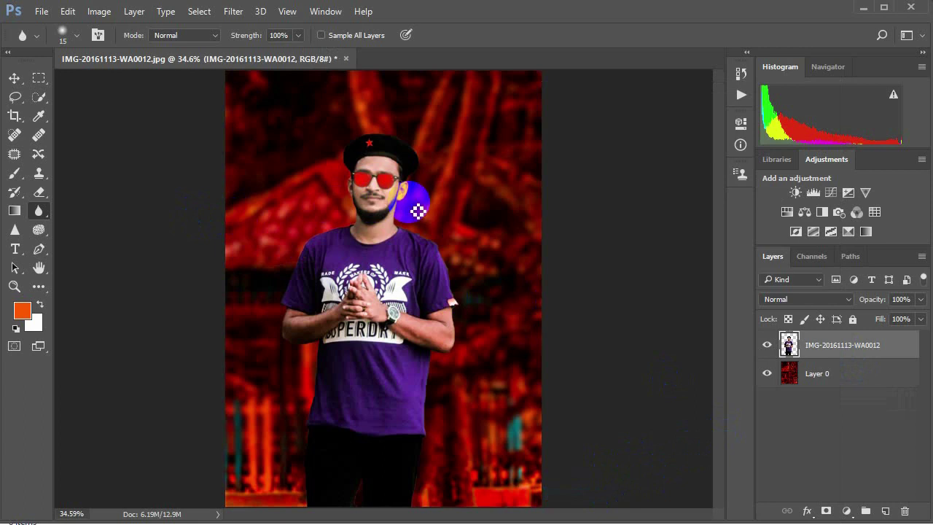
key(bracketright)
key(bracketright)
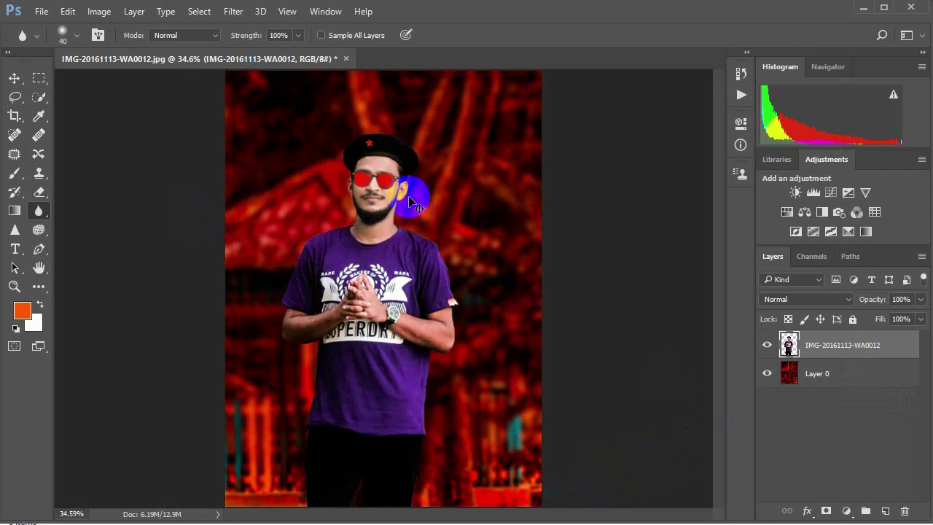
scroll(412, 204, up, 1)
scroll(416, 208, up, 1)
scroll(428, 219, up, 1)
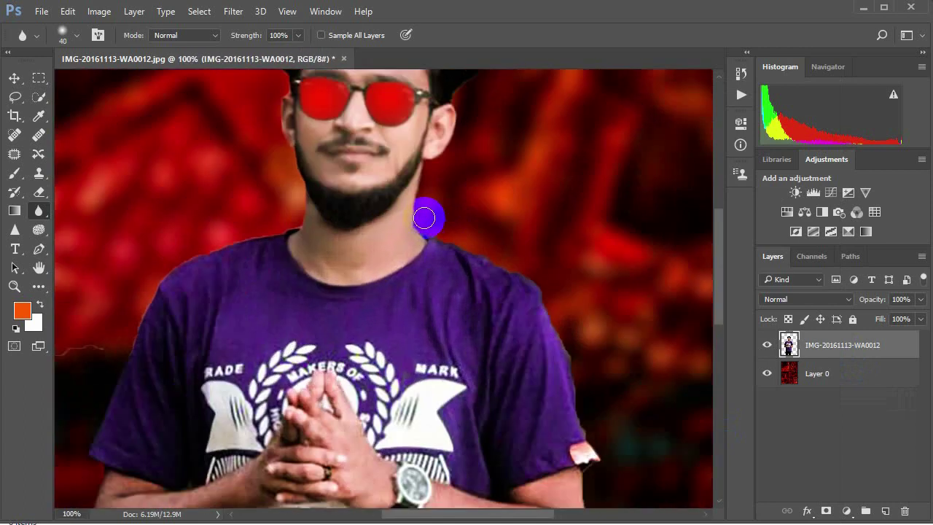
drag(425, 188, 426, 236)
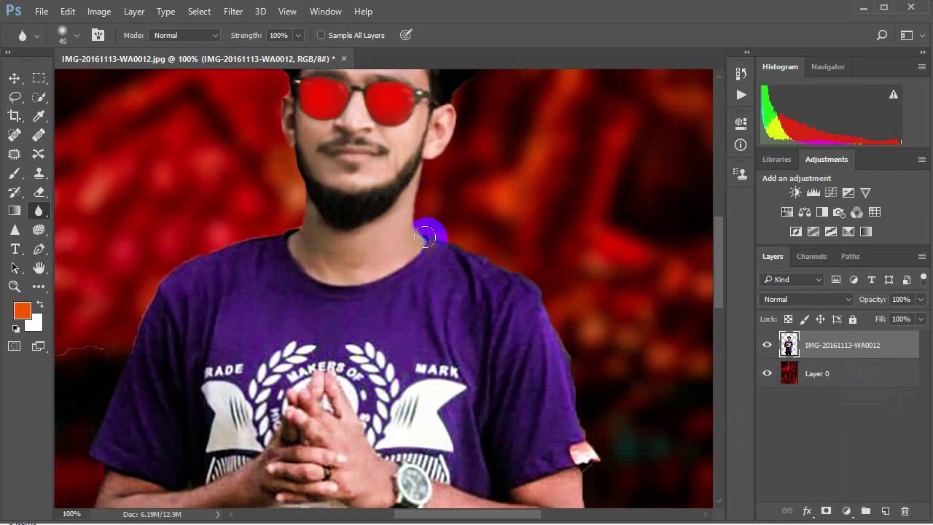
mouse_move(494, 251)
mouse_down()
mouse_move(538, 284)
mouse_move(560, 360)
mouse_move(589, 371)
mouse_up()
scroll(589, 416, down, 3)
scroll(589, 377, down, 3)
mouse_move(585, 415)
mouse_down()
mouse_move(551, 431)
mouse_move(568, 425)
mouse_up()
Blur the cut-out edges of both legs and the red sliver between them
scroll(527, 401, down, 2)
scroll(527, 402, down, 2)
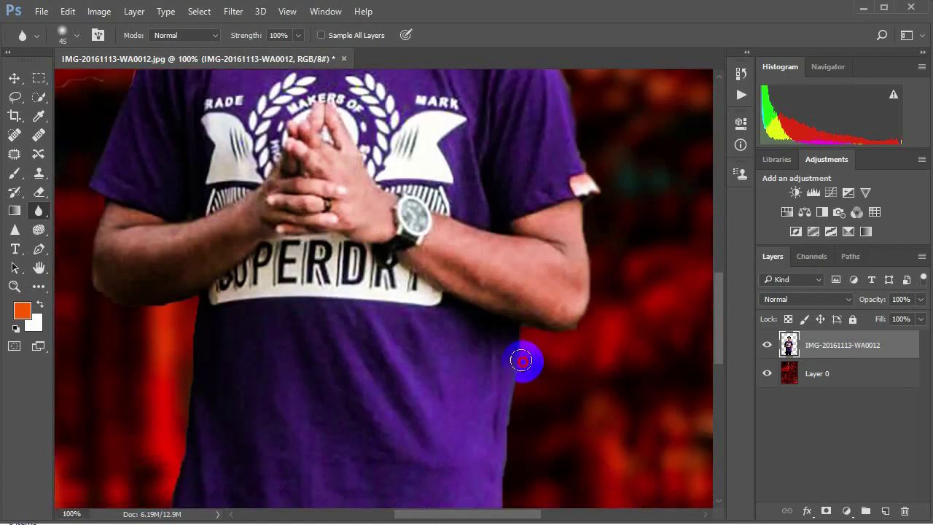
scroll(523, 404, down, 3)
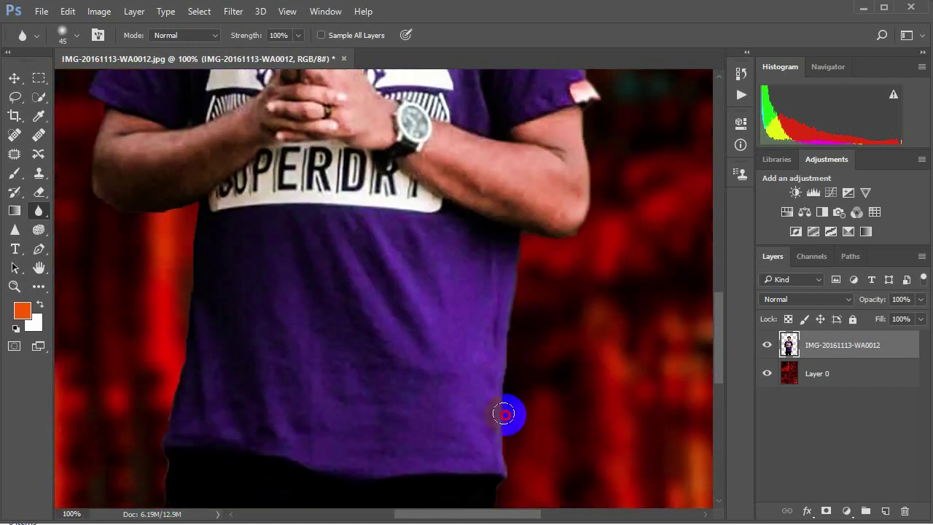
scroll(520, 448, down, 3)
scroll(523, 382, down, 4)
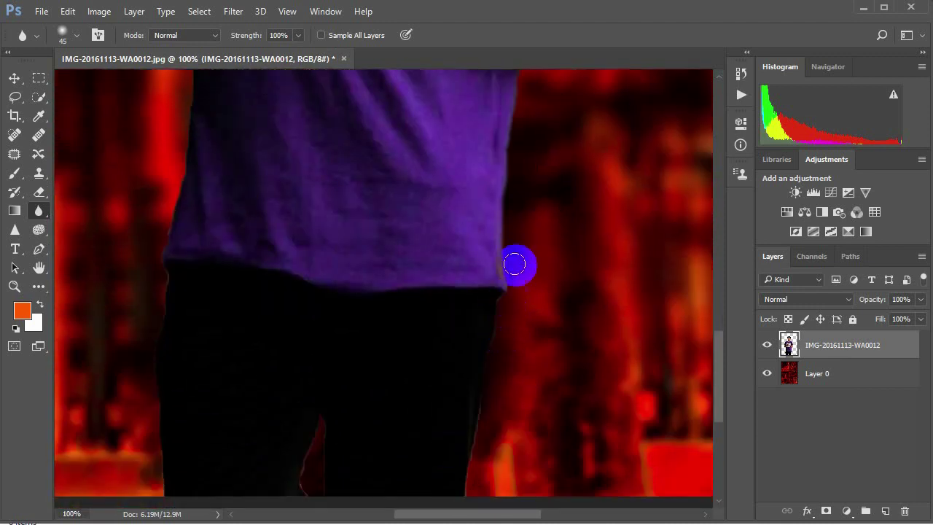
scroll(483, 357, down, 2)
scroll(478, 357, down, 2)
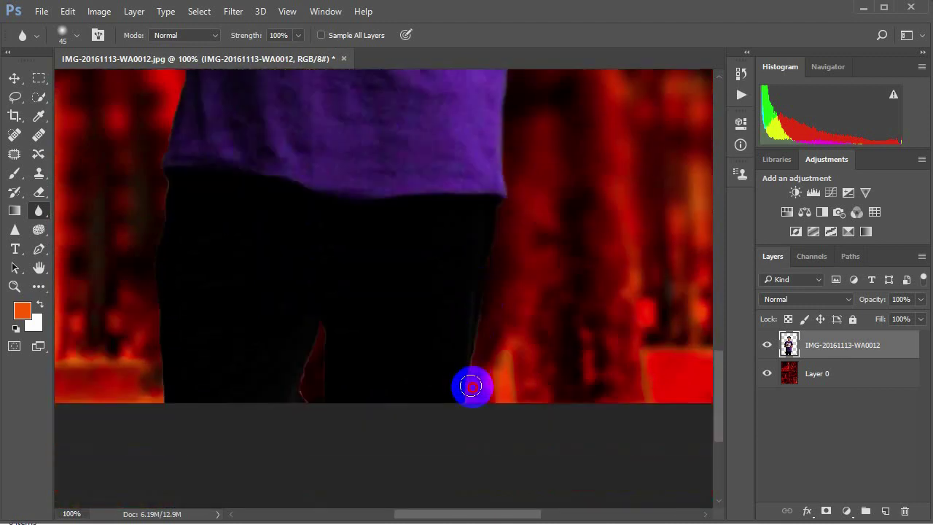
mouse_move(472, 387)
mouse_down()
mouse_move(484, 243)
mouse_move(470, 415)
mouse_move(481, 302)
mouse_up()
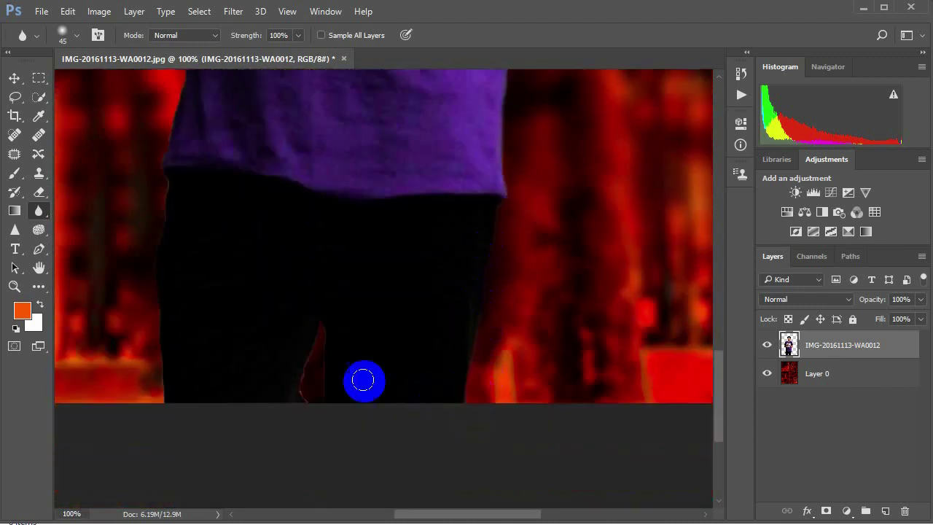
mouse_move(363, 380)
mouse_down()
mouse_move(318, 417)
mouse_move(297, 374)
mouse_move(298, 340)
mouse_move(309, 362)
mouse_up()
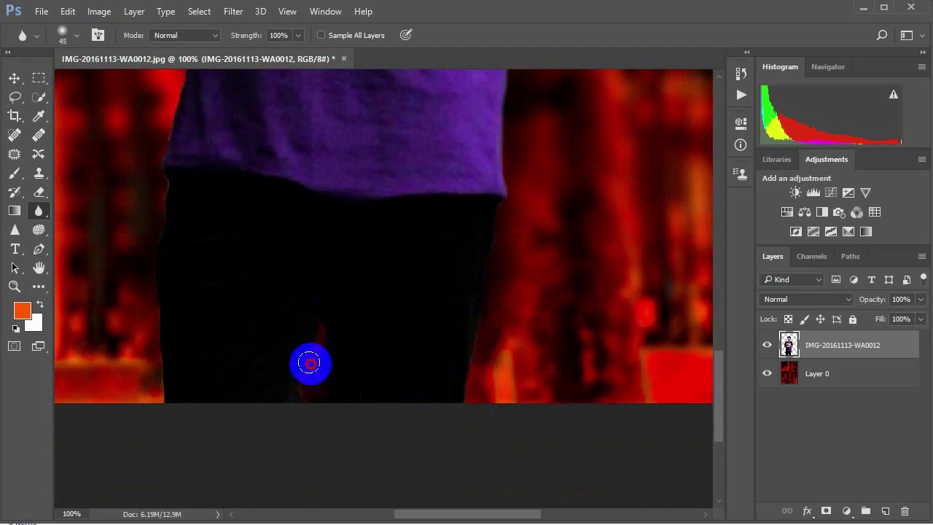
scroll(153, 364, up, 1)
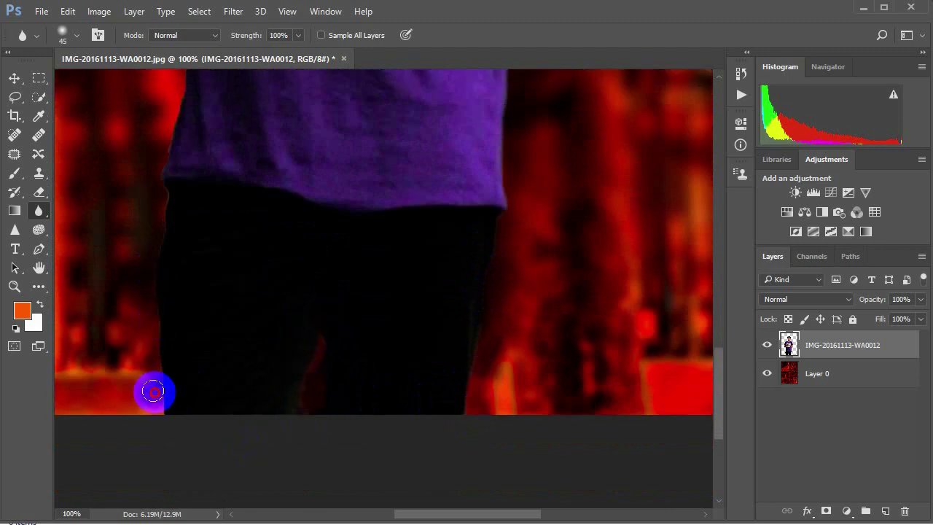
mouse_move(154, 392)
mouse_down()
mouse_move(171, 410)
mouse_move(165, 382)
mouse_move(191, 183)
mouse_move(170, 242)
mouse_up()
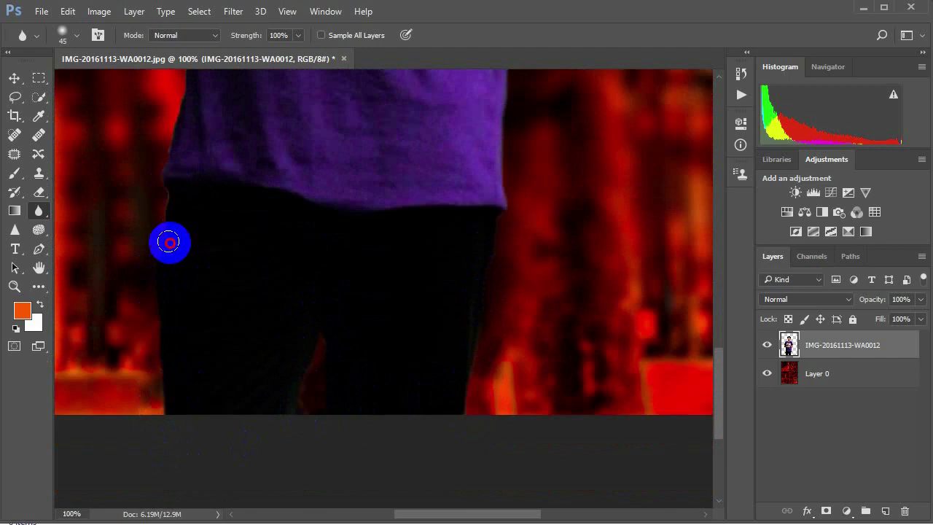
Blur the background edge beside the arm and along the left shoulder
scroll(175, 248, up, 3)
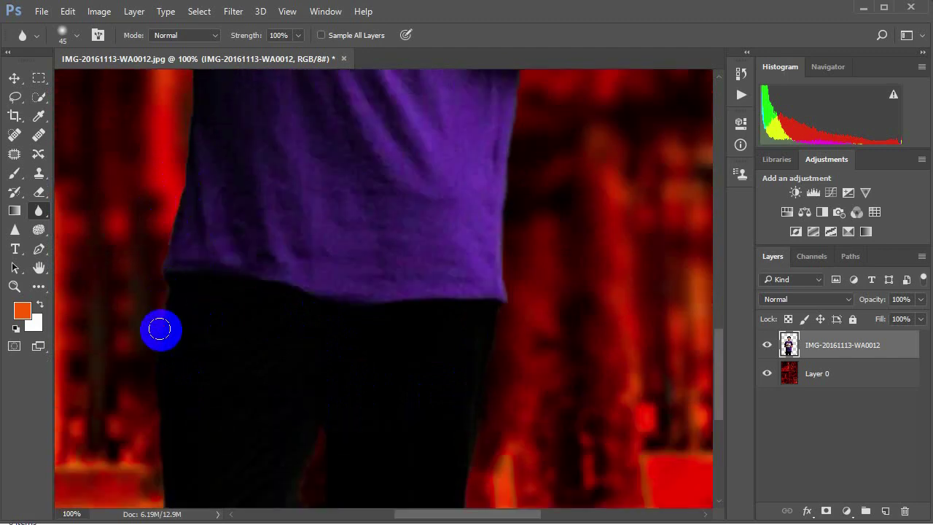
scroll(160, 329, up, 3)
scroll(177, 369, up, 2)
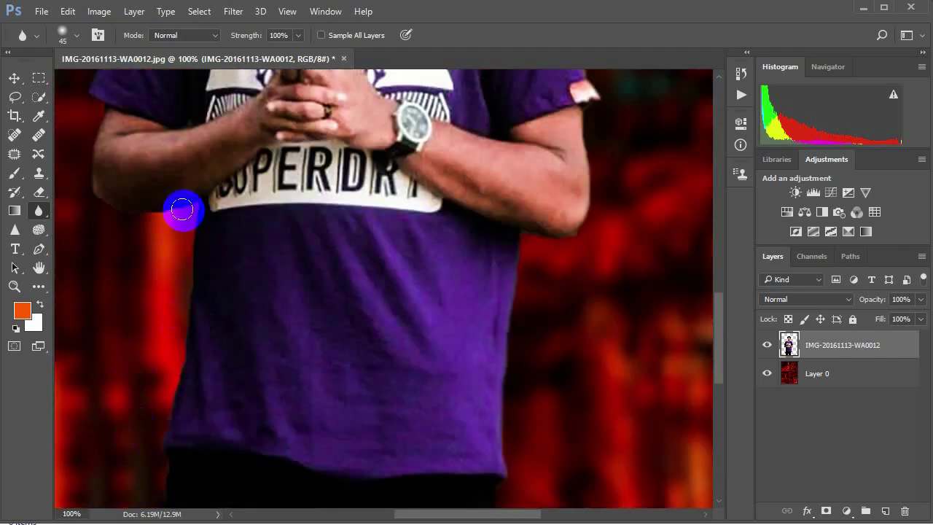
scroll(219, 306, up, 2)
scroll(277, 255, left, 3)
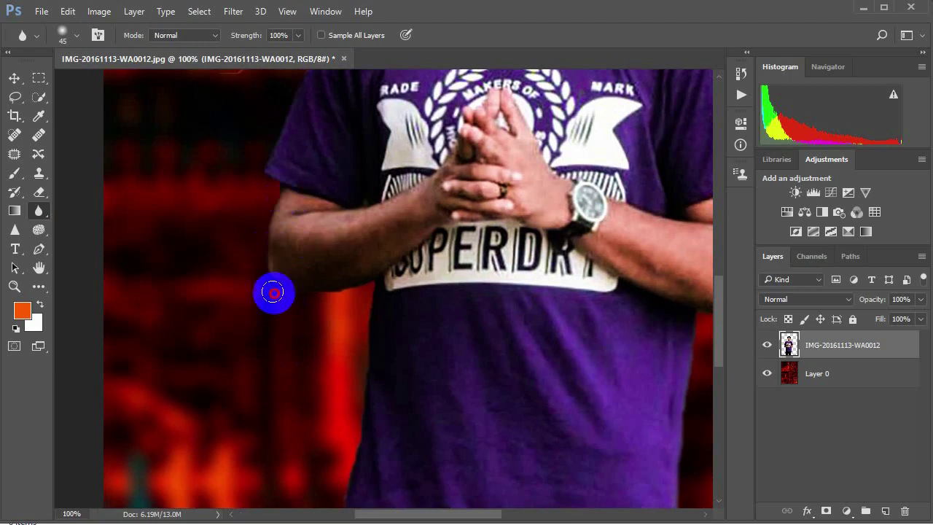
click(315, 308)
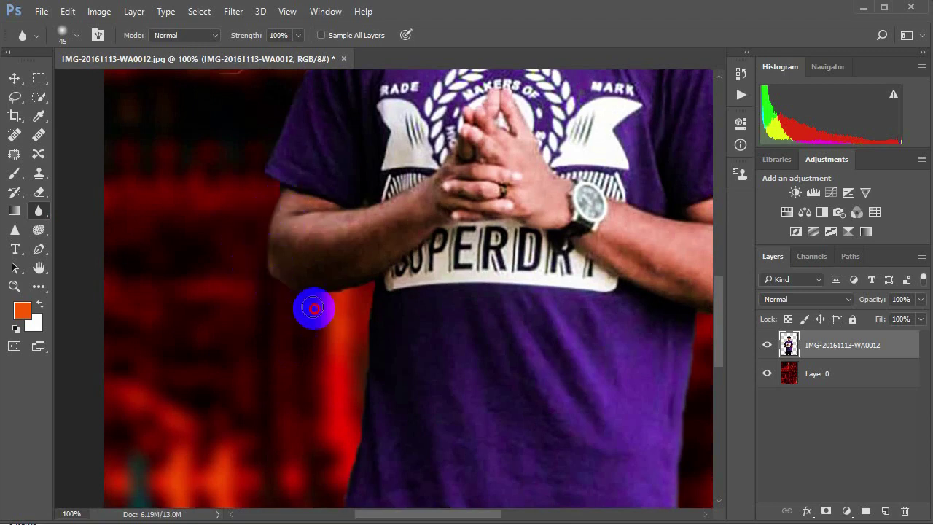
scroll(302, 306, up, 2)
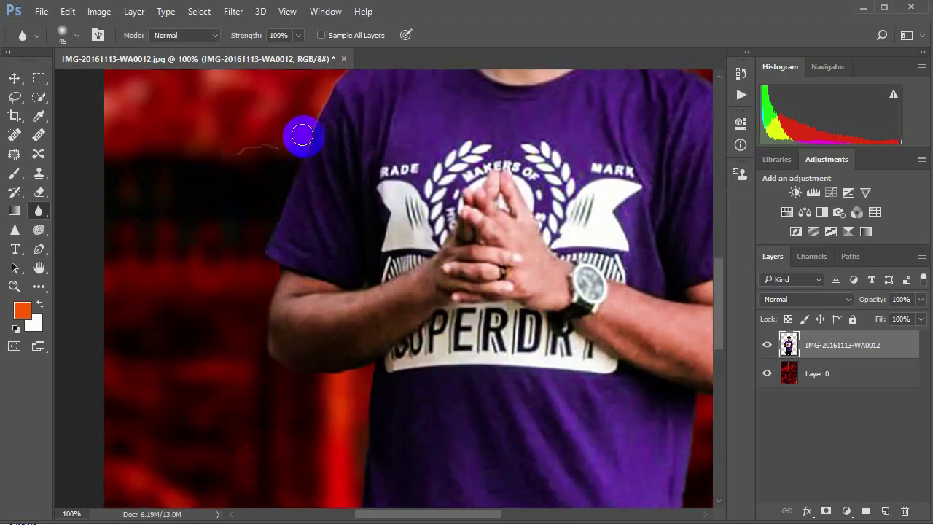
scroll(270, 247, up, 2)
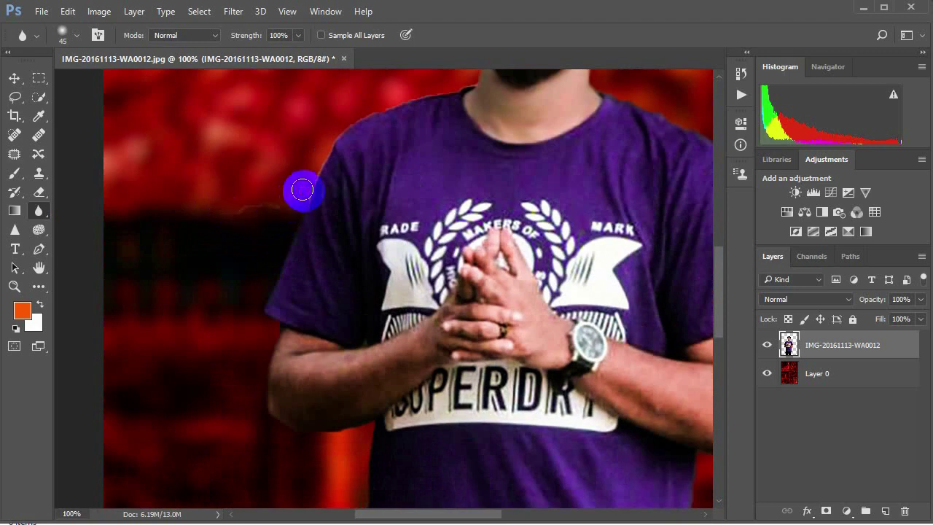
scroll(302, 191, up, 1)
click(308, 247)
drag(308, 248, 378, 147)
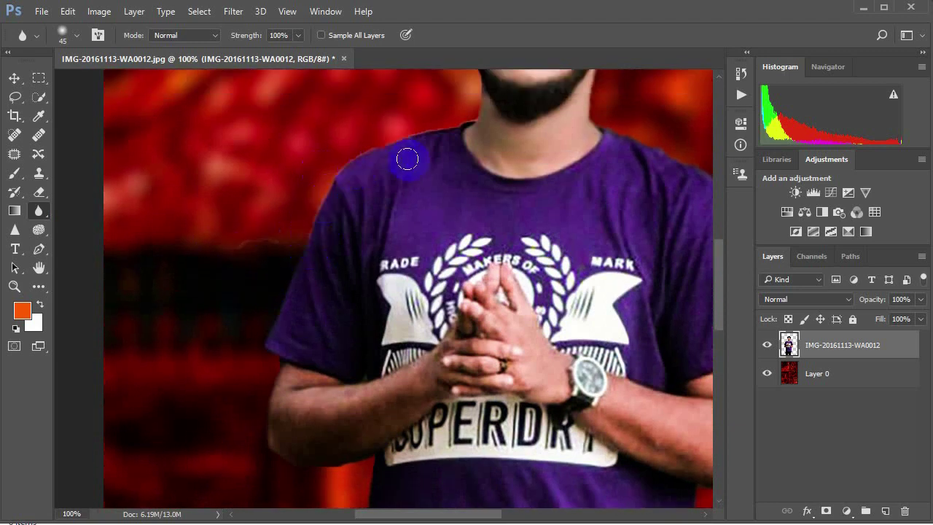
Blur the upper shoulder, face, ear and hat edges into the red background
scroll(377, 226, up, 2)
scroll(377, 225, right, 1)
mouse_move(402, 205)
mouse_down()
mouse_move(329, 223)
mouse_move(362, 218)
mouse_move(413, 172)
mouse_up()
scroll(408, 182, up, 1)
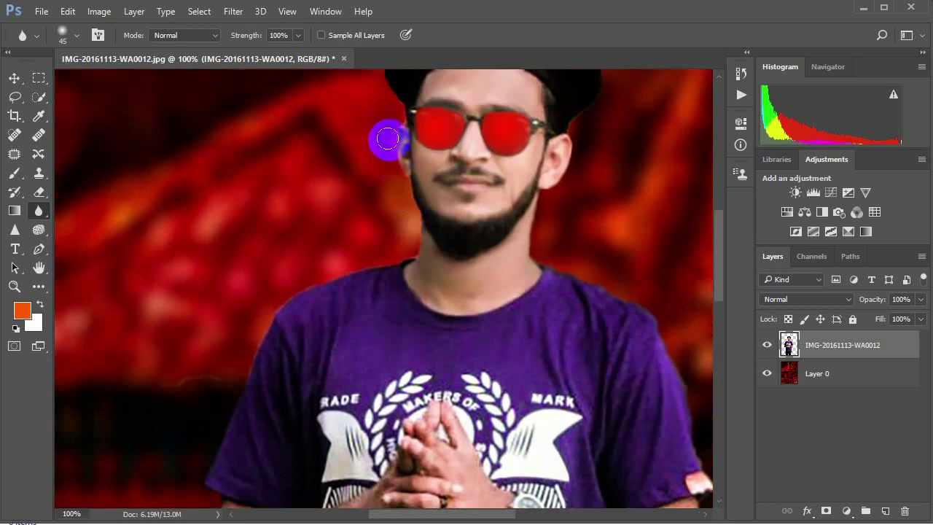
mouse_move(387, 138)
mouse_down()
mouse_move(404, 183)
mouse_move(427, 202)
mouse_up()
mouse_move(605, 135)
mouse_down()
mouse_move(583, 131)
mouse_move(560, 157)
mouse_move(534, 217)
mouse_up()
scroll(559, 290, up, 2)
mouse_move(600, 139)
mouse_down()
mouse_move(575, 199)
mouse_move(590, 119)
mouse_move(546, 91)
mouse_move(450, 80)
mouse_move(547, 87)
mouse_move(455, 78)
mouse_move(494, 77)
mouse_move(431, 77)
mouse_move(342, 137)
mouse_move(455, 66)
mouse_move(411, 94)
mouse_move(381, 147)
mouse_move(390, 233)
mouse_up()
scroll(384, 253, down, 2)
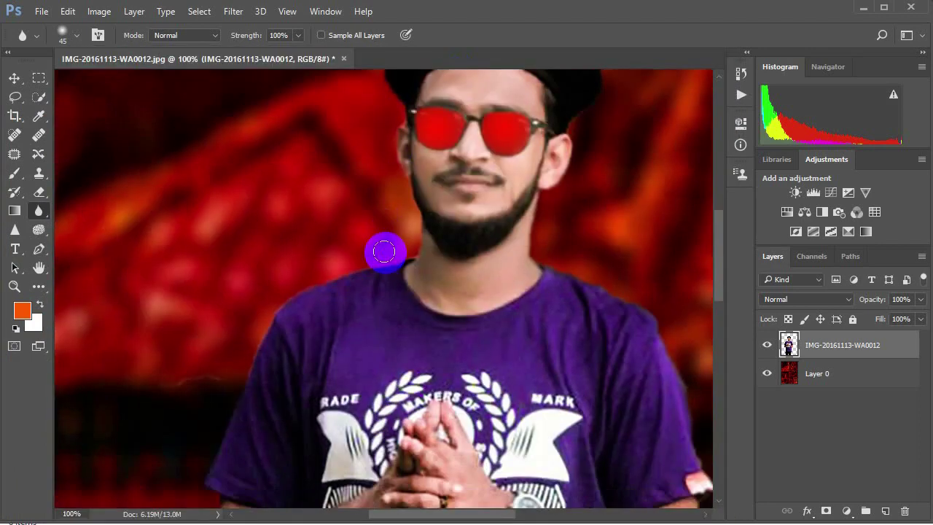
scroll(383, 252, down, 1)
scroll(271, 244, down, 2)
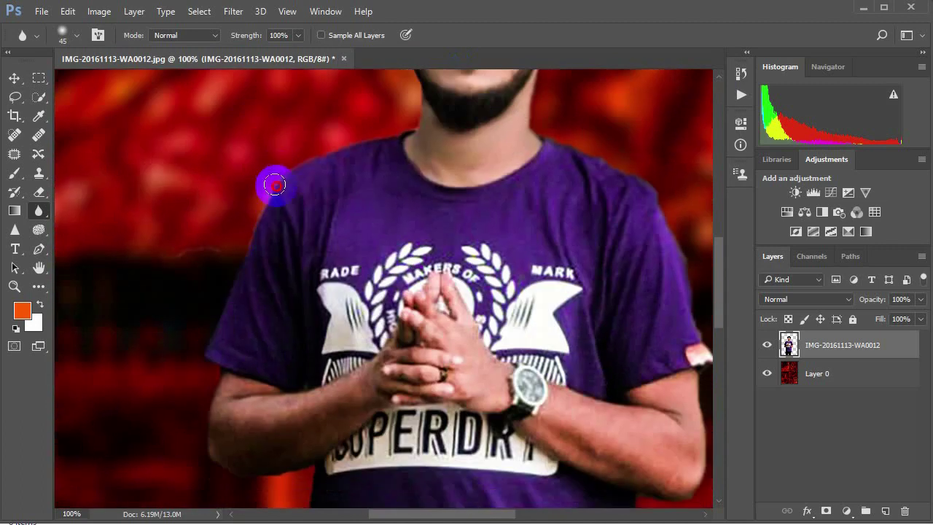
scroll(205, 357, down, 1)
scroll(182, 335, up, 2)
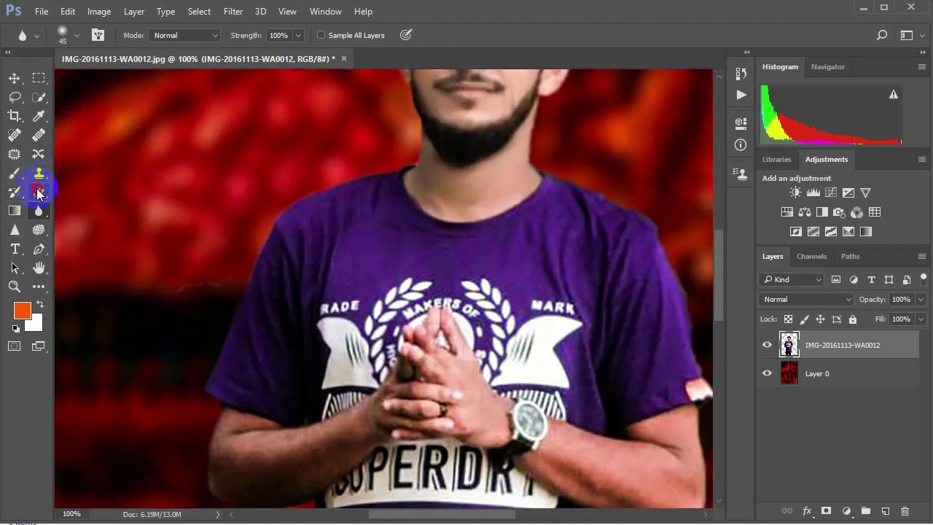
Switch to the Eraser at 78% opacity and fit the whole image on screen
click(39, 192)
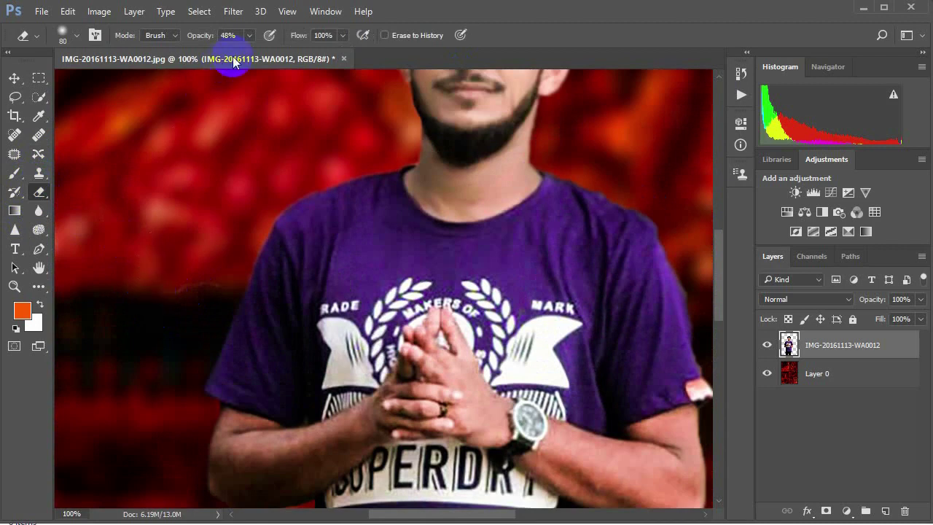
drag(247, 49, 269, 47)
key(ctrl+0)
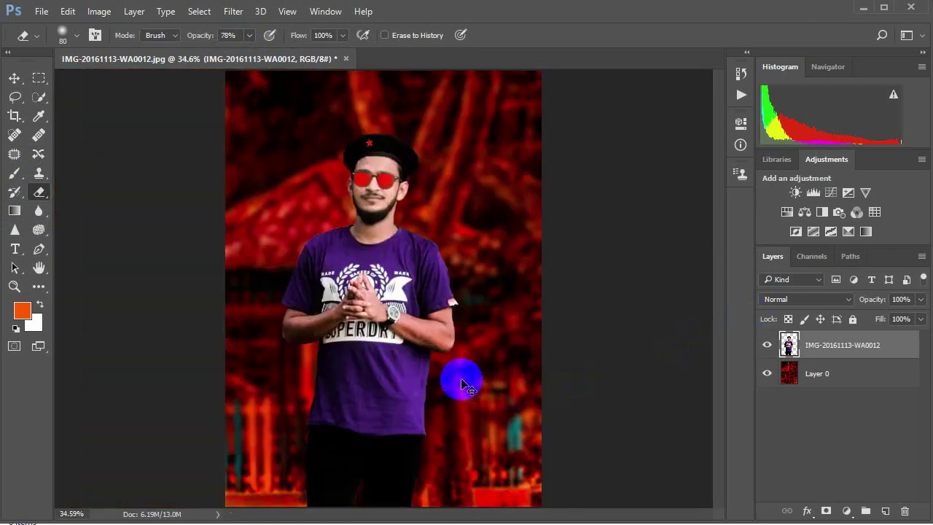
key(ctrl+plus)
key(ctrl+plus)
scroll(275, 341, down, 3)
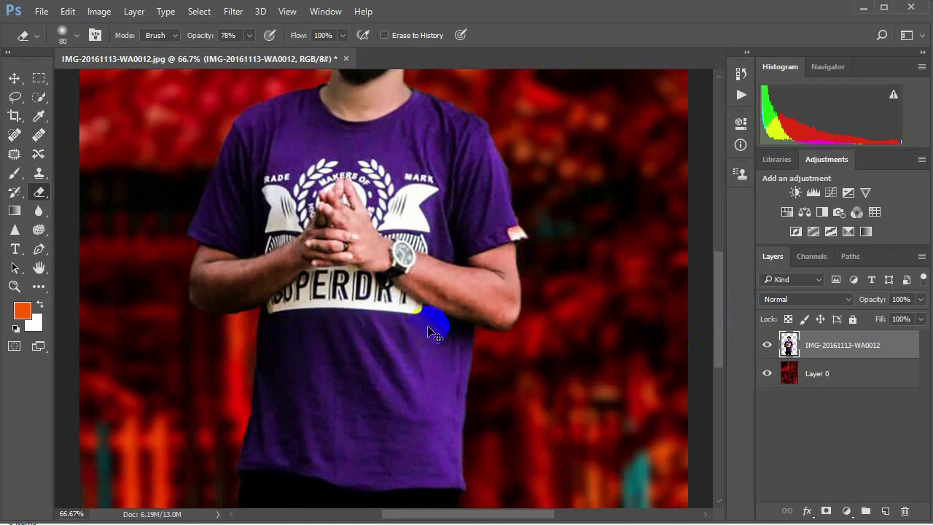
key(ctrl+0)
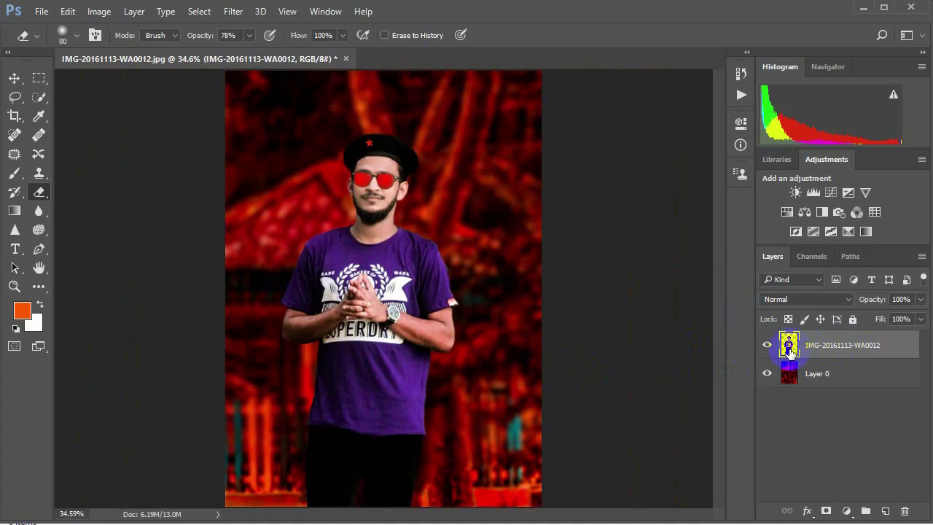
right_click(834, 351)
Paint a 1000 px orange glow on a new layer, blend it as Screen, and duplicate it
click(886, 512)
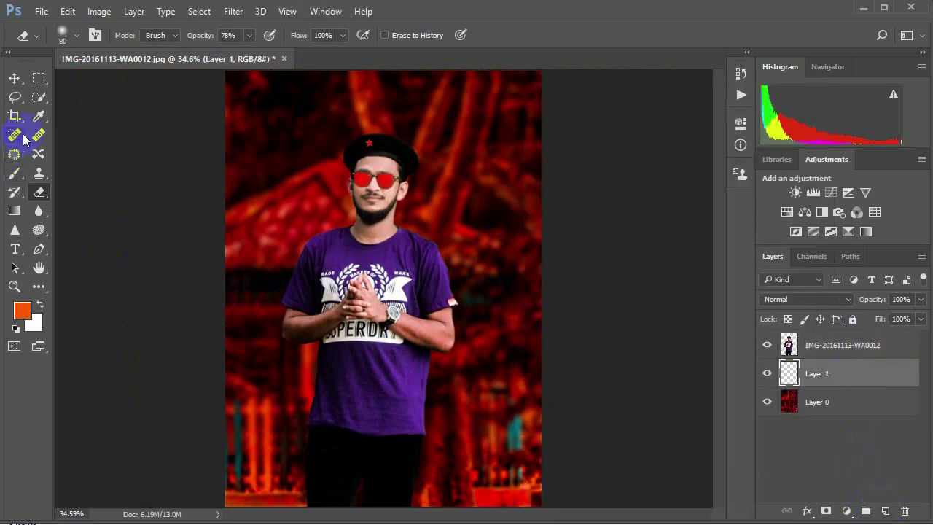
click(16, 176)
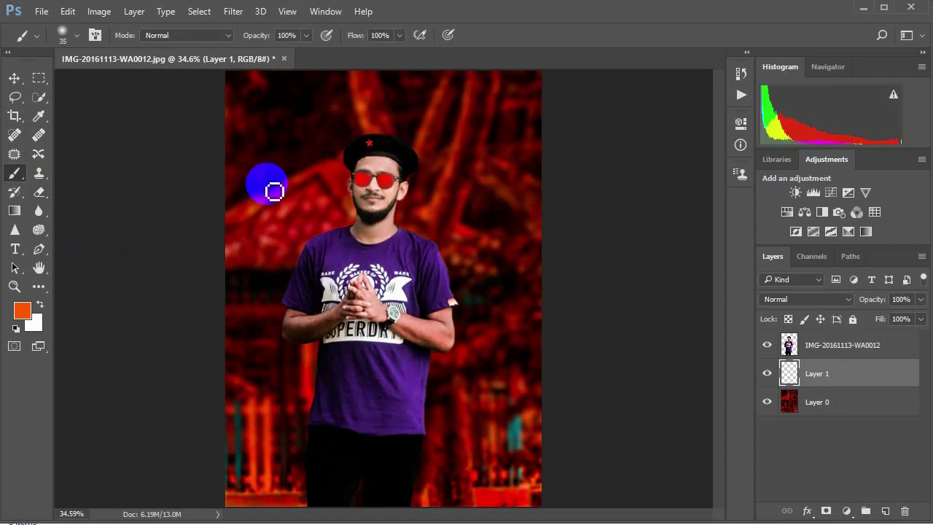
key(bracketright)
key(bracketright)
key(bracketright)
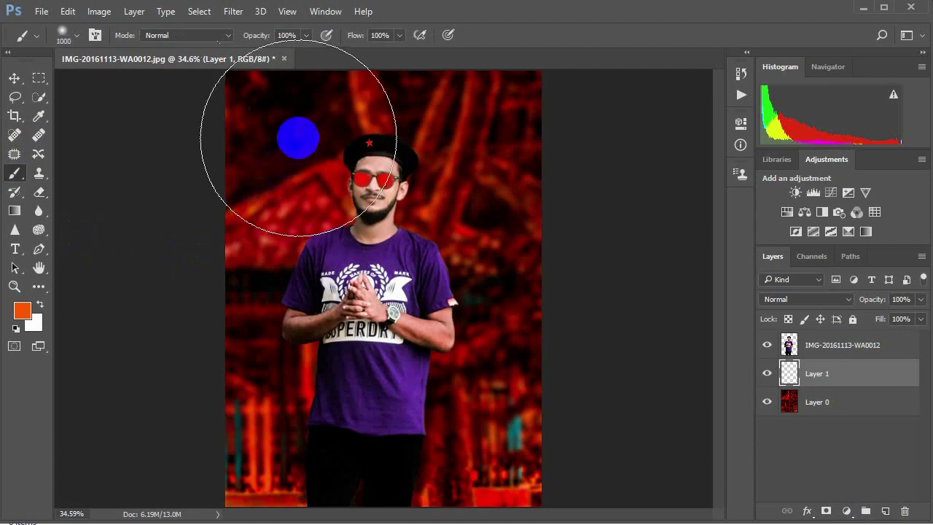
drag(297, 145, 333, 137)
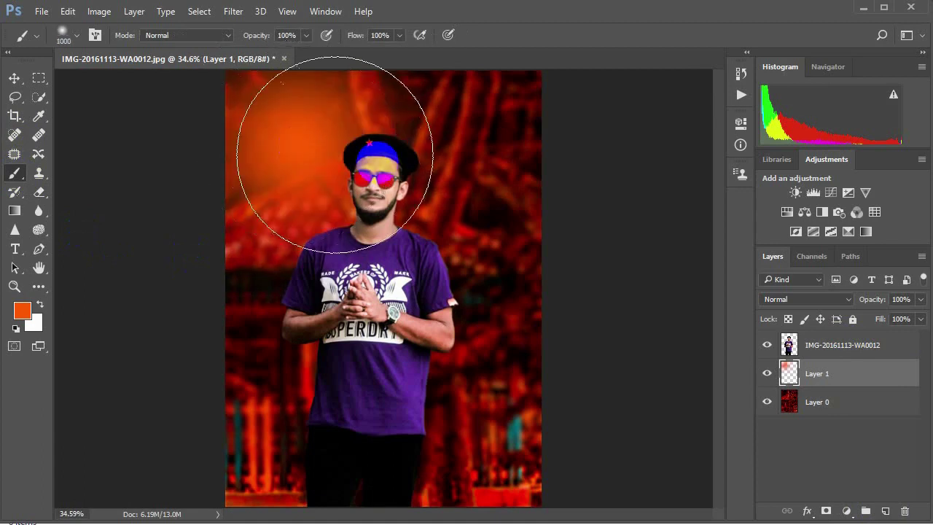
click(797, 300)
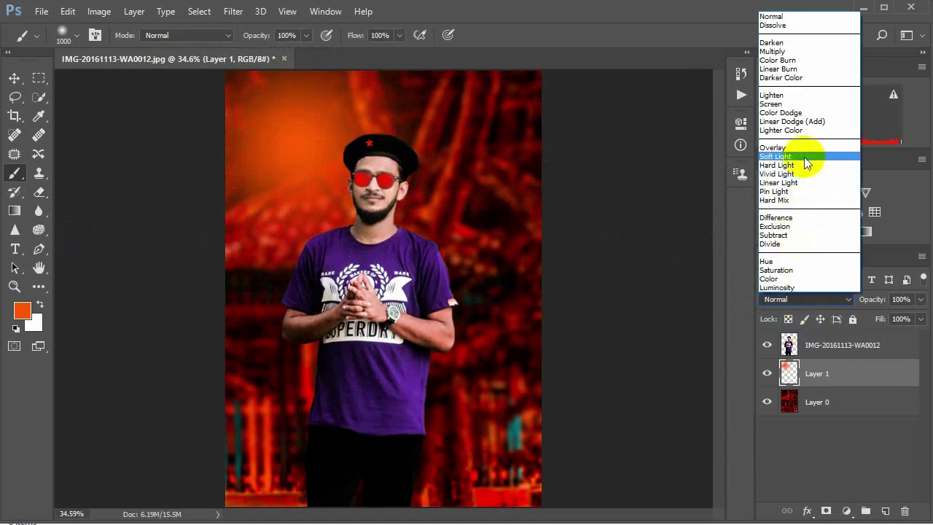
click(791, 105)
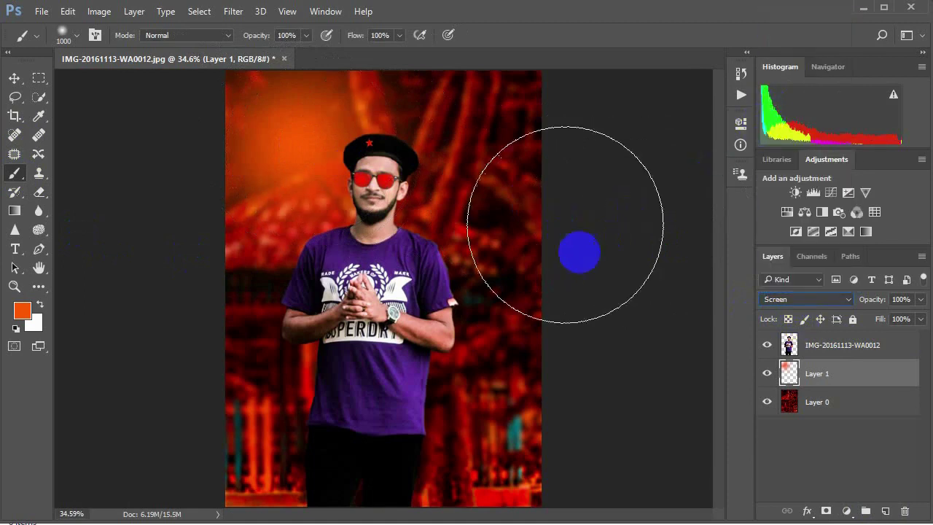
drag(861, 383, 885, 510)
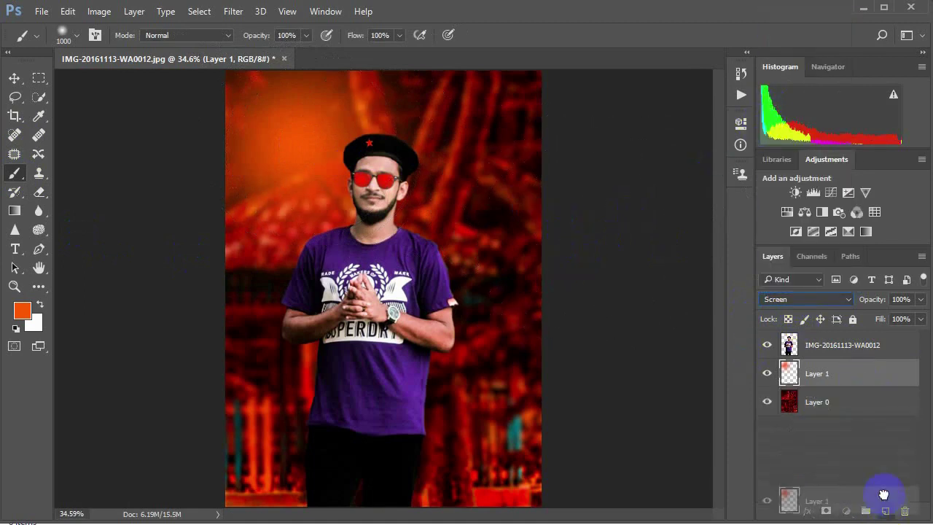
Move the photo below Layer 1 copy, set Layer 1 fill to 41% and scale it ~87%
drag(846, 342, 844, 376)
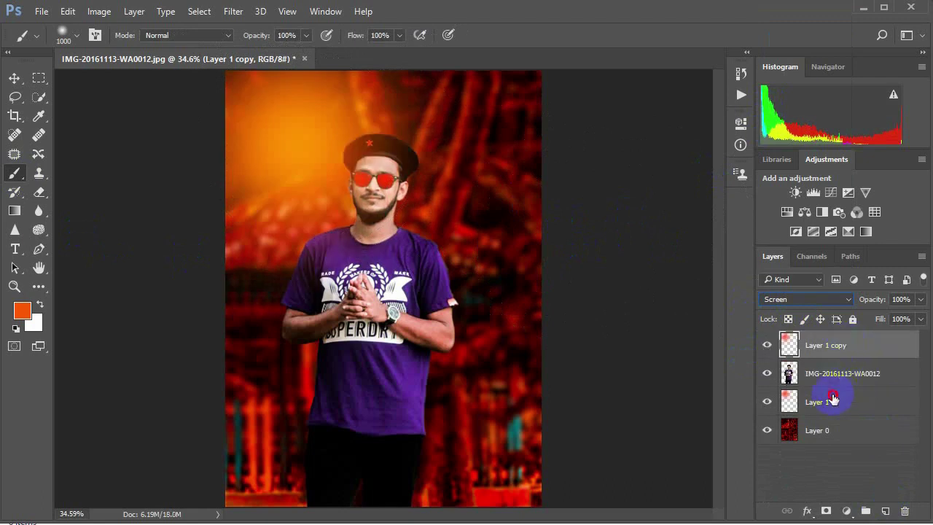
click(833, 398)
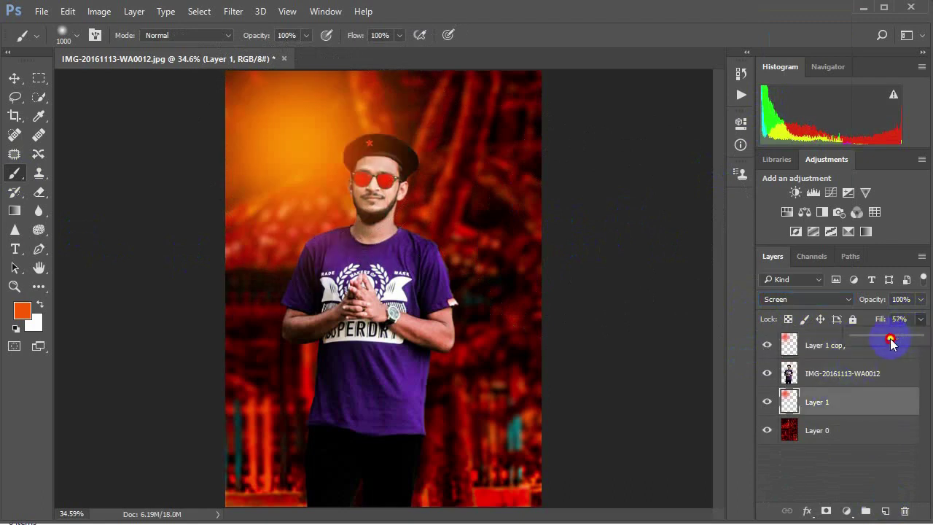
drag(892, 344, 891, 344)
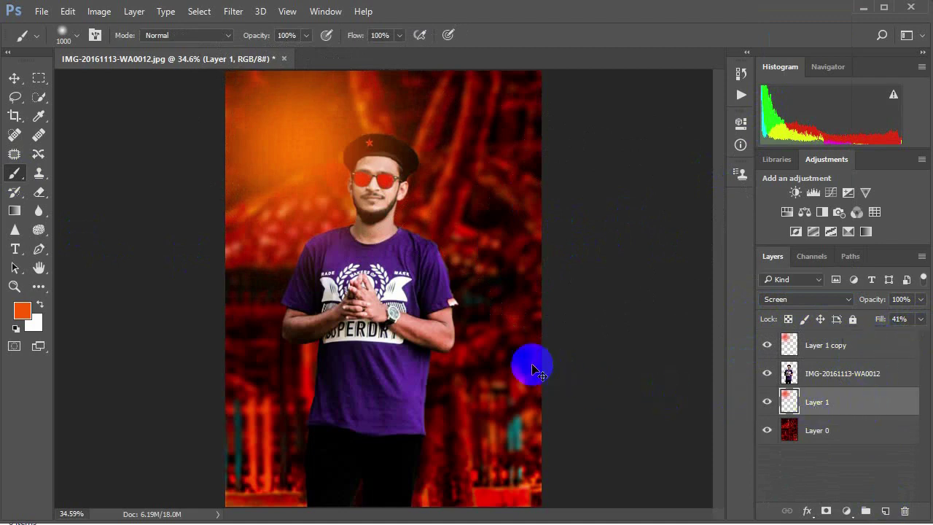
key(ctrl+t)
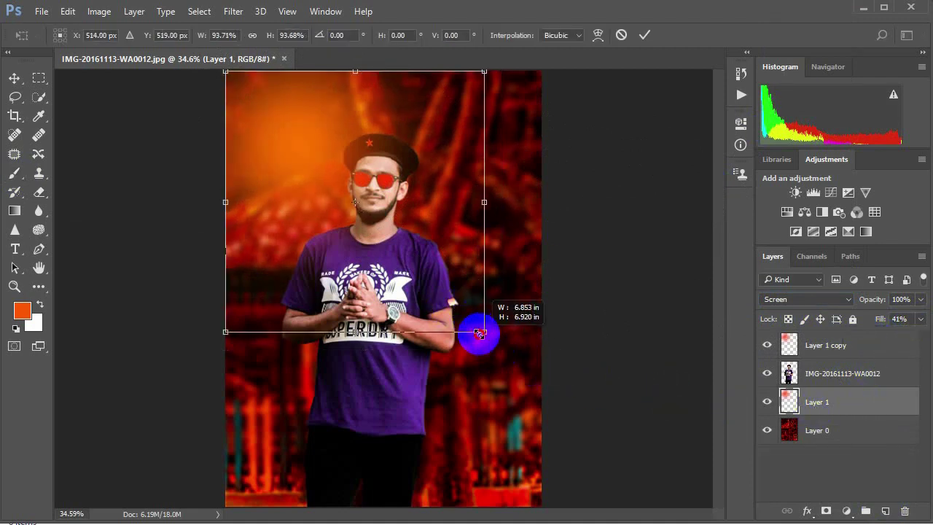
drag(501, 351, 466, 314)
drag(322, 169, 328, 165)
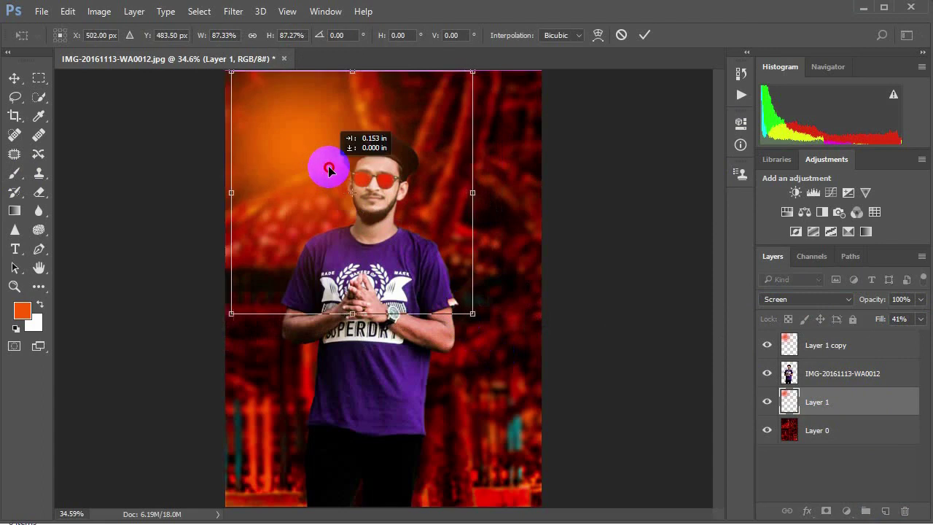
key(Return)
Apply a free transform to Layer 1 copy without changing its size
key(b)
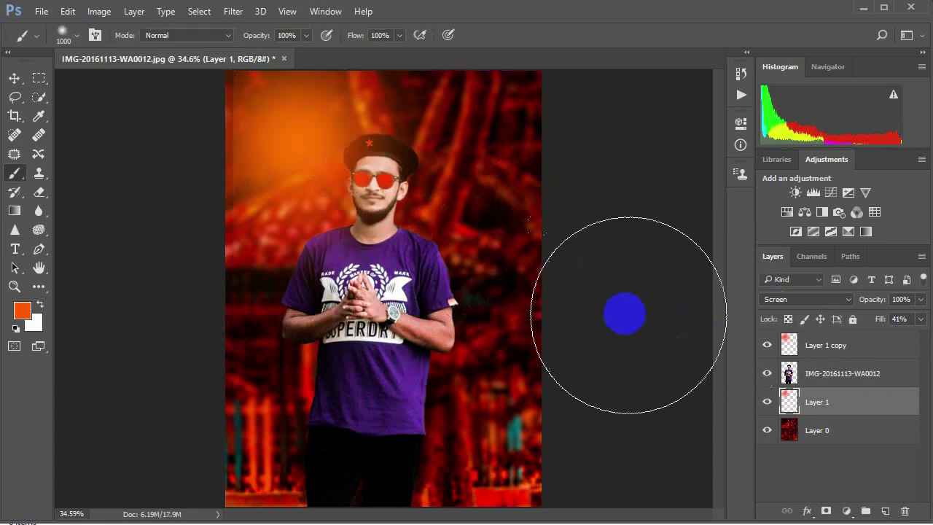
click(826, 345)
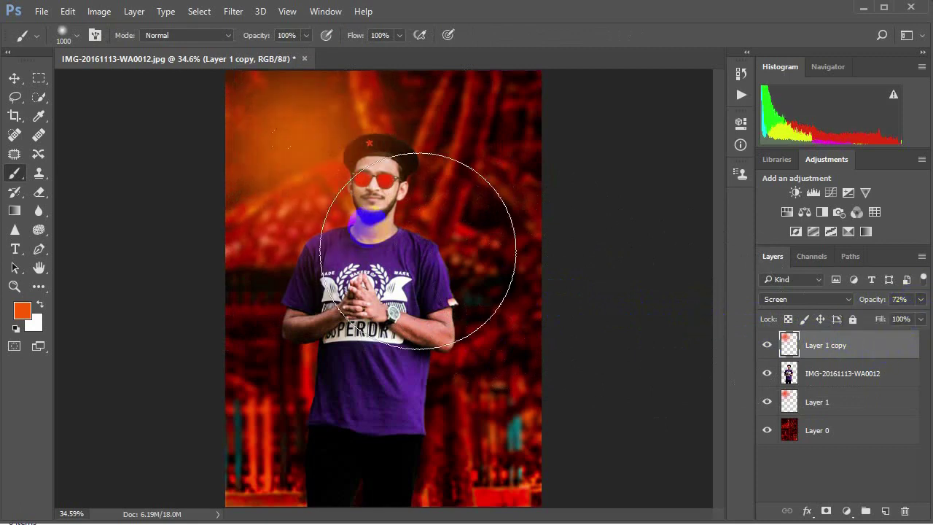
key(ctrl+t)
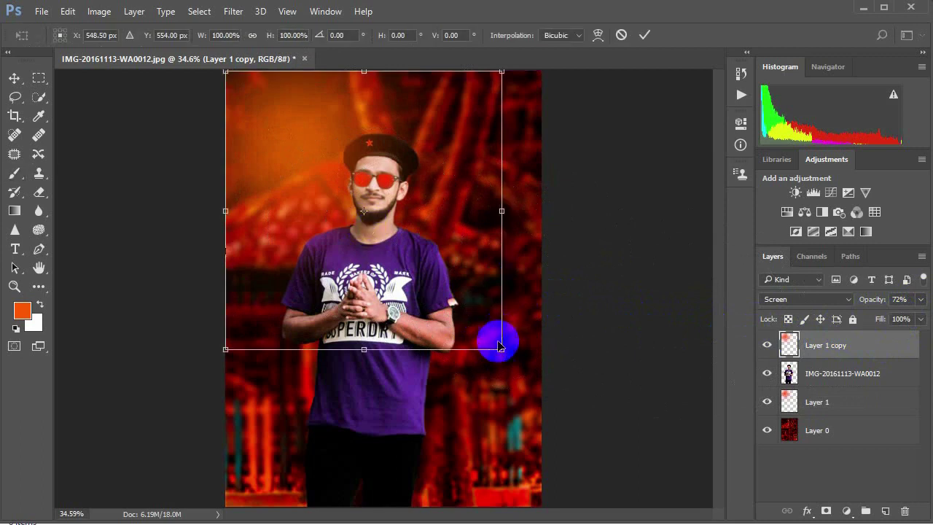
key(Return)
key(b)
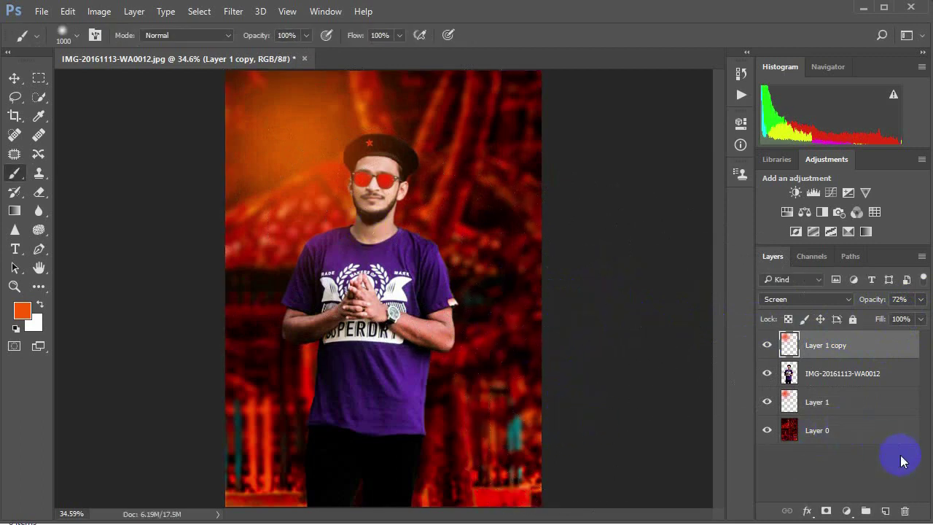
Paint orange at lower right on new Layer 2 with a smaller brush, Screen mode, 17% opacity
click(884, 513)
key(bracketleft)
key(bracketleft)
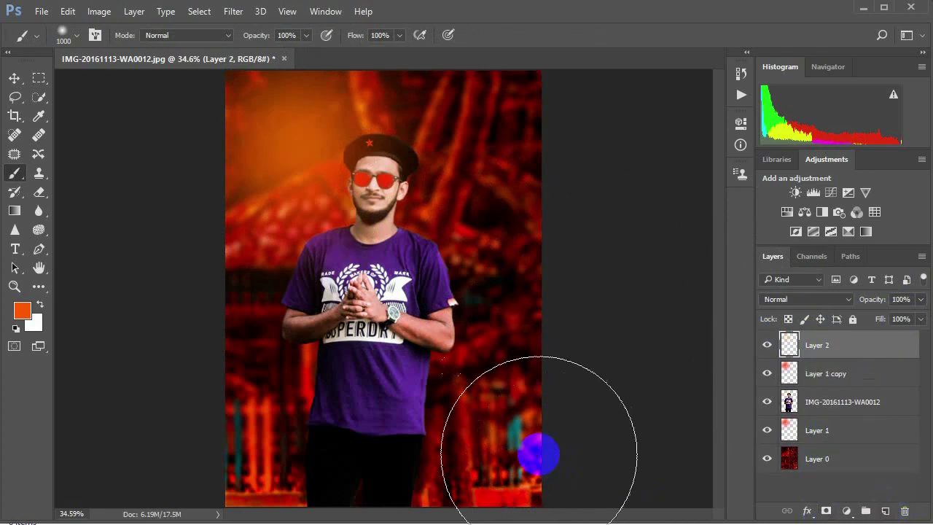
key(bracketleft)
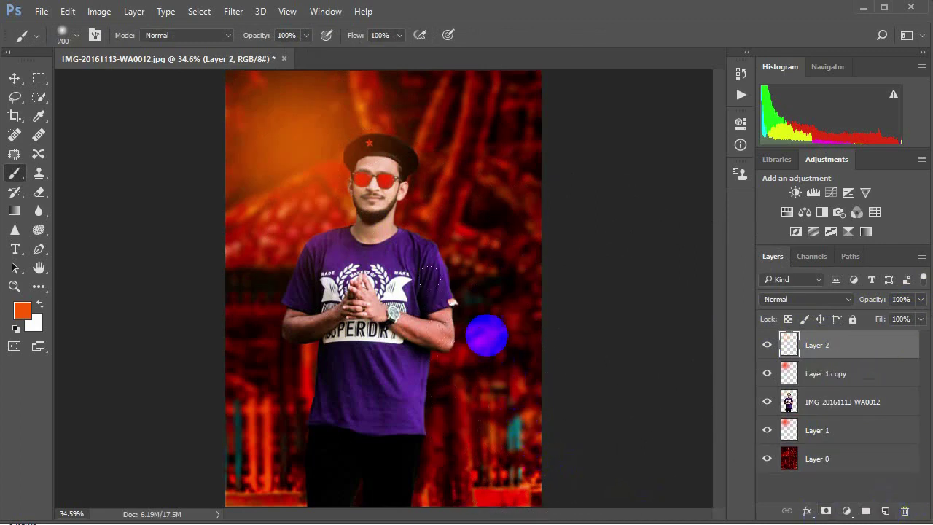
mouse_move(483, 333)
mouse_down()
mouse_move(411, 483)
mouse_move(517, 377)
mouse_move(524, 352)
mouse_up()
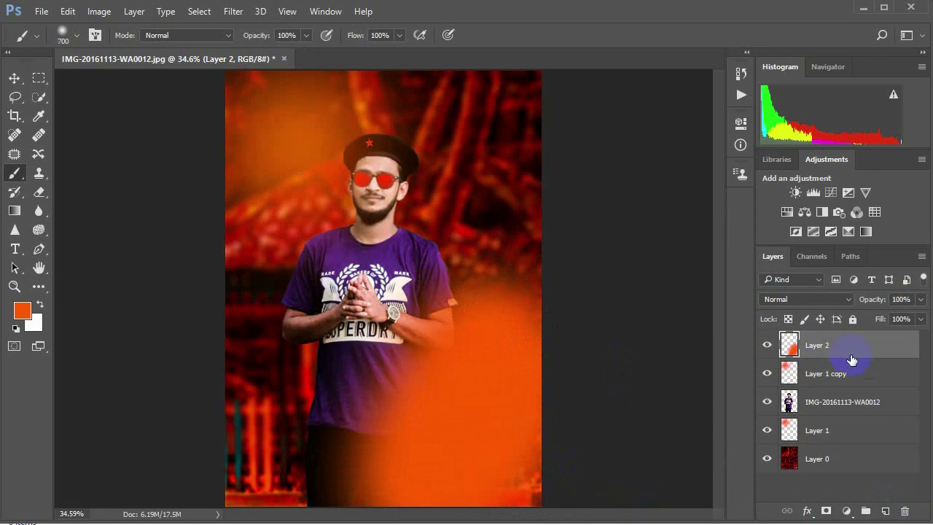
click(833, 301)
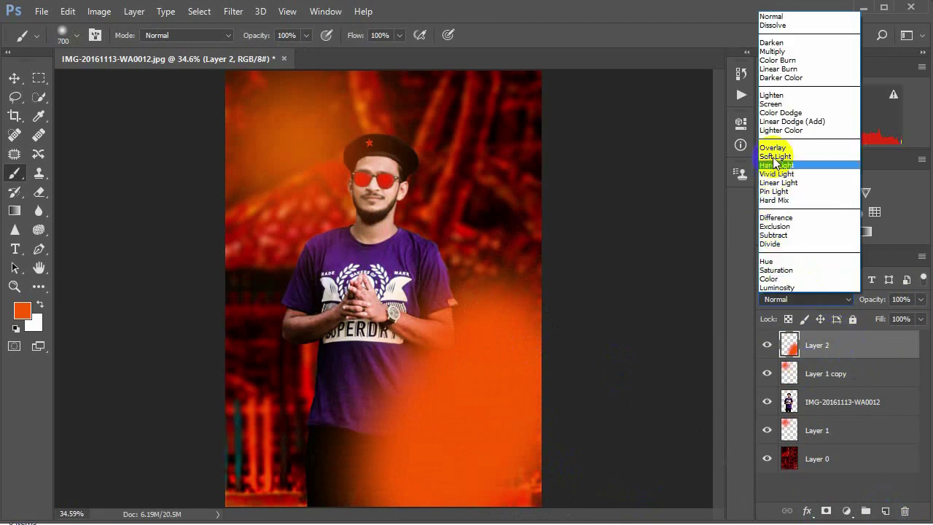
click(774, 104)
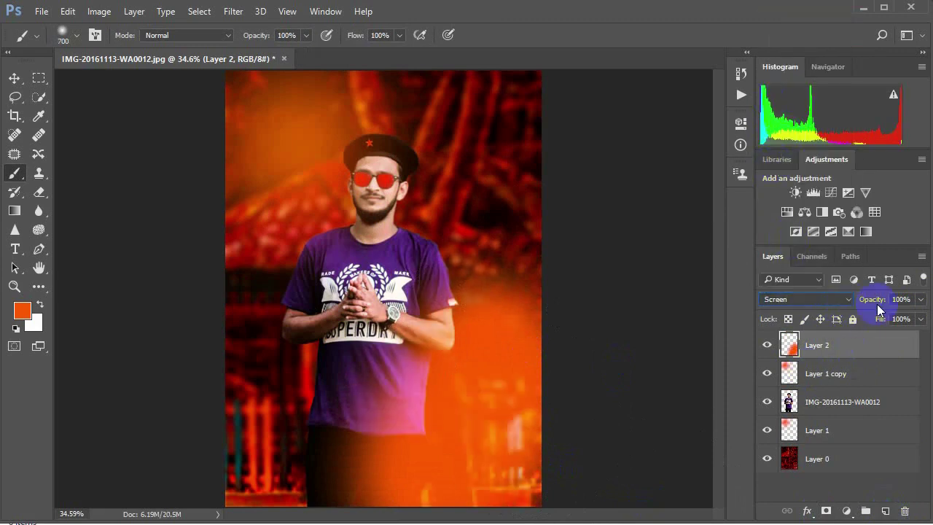
drag(879, 323, 872, 323)
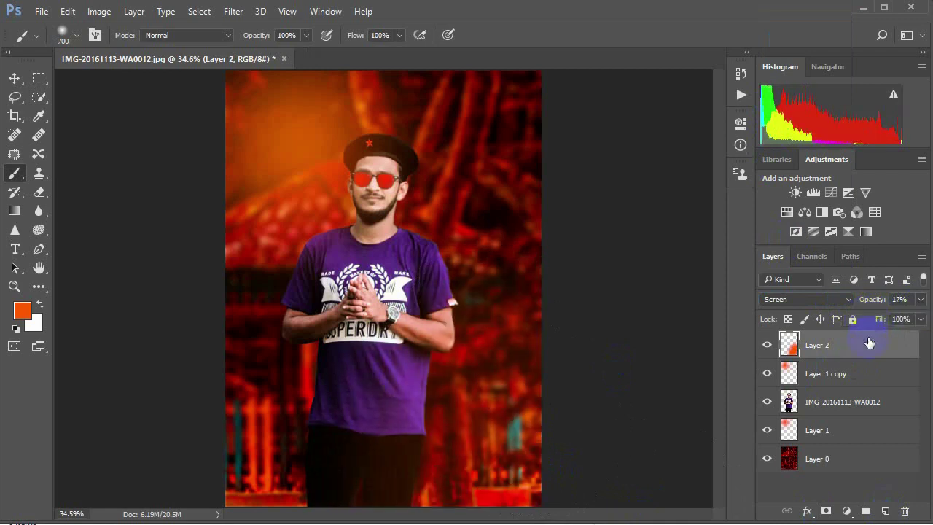
right_click(863, 364)
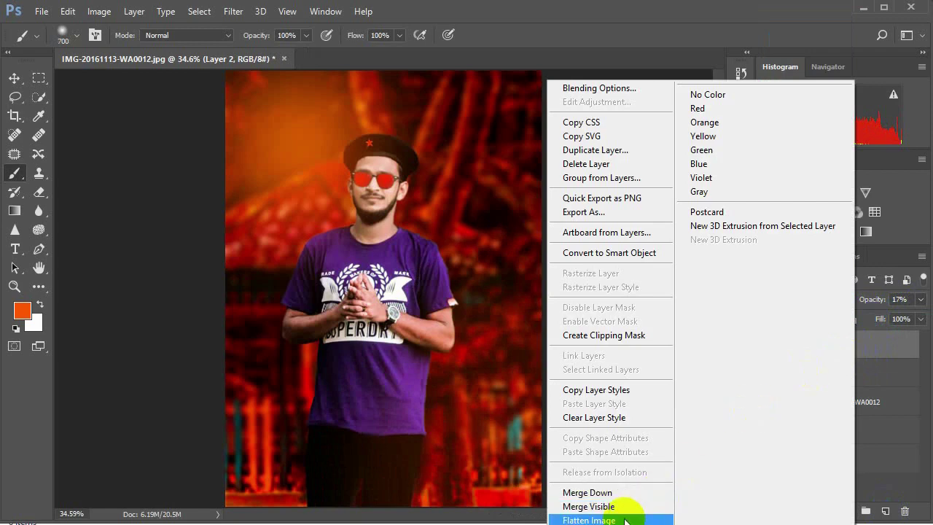
Flatten the image into an unlocked Layer 0, trying and cancelling a Camera Raw exposure change
click(634, 519)
click(901, 348)
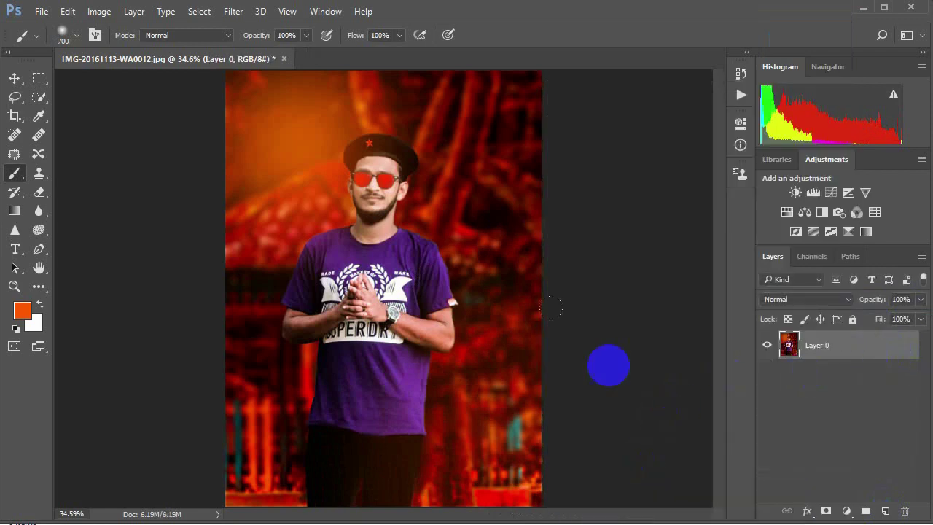
click(234, 13)
mouse_move(260, 332)
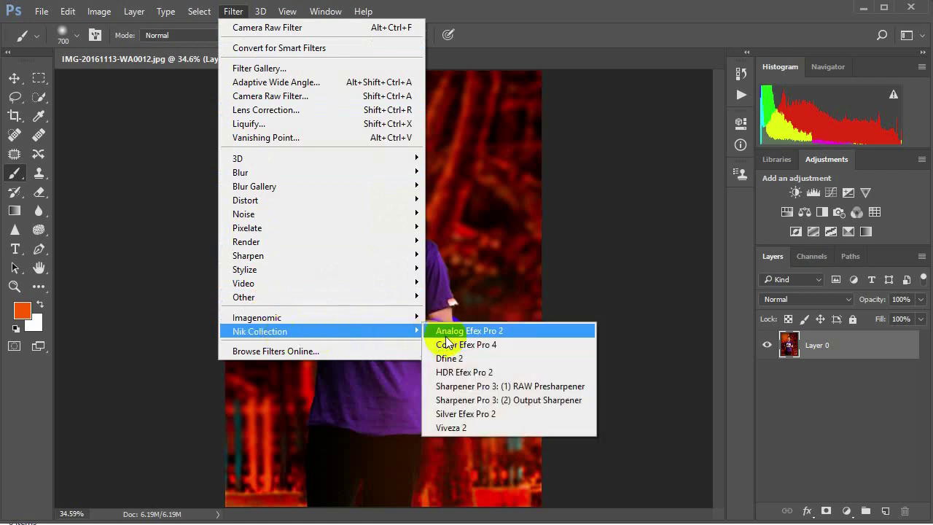
click(294, 100)
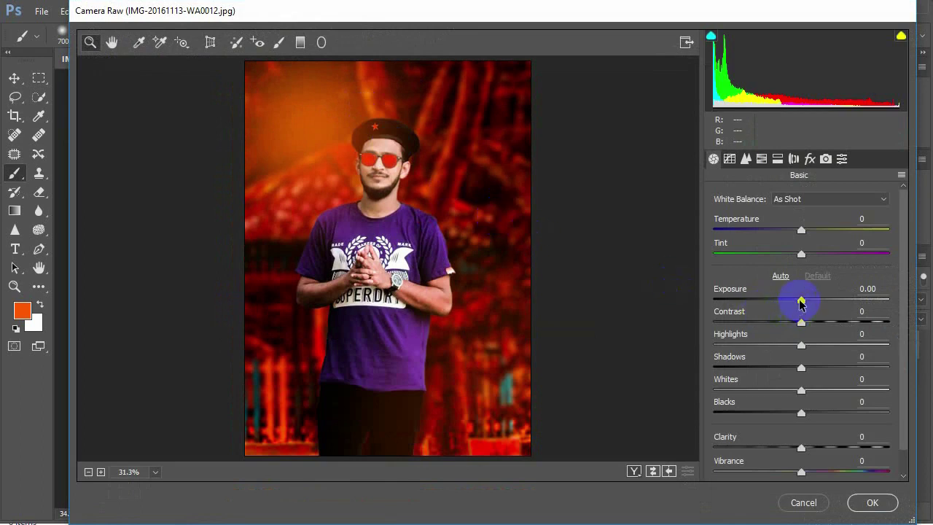
drag(799, 301, 796, 303)
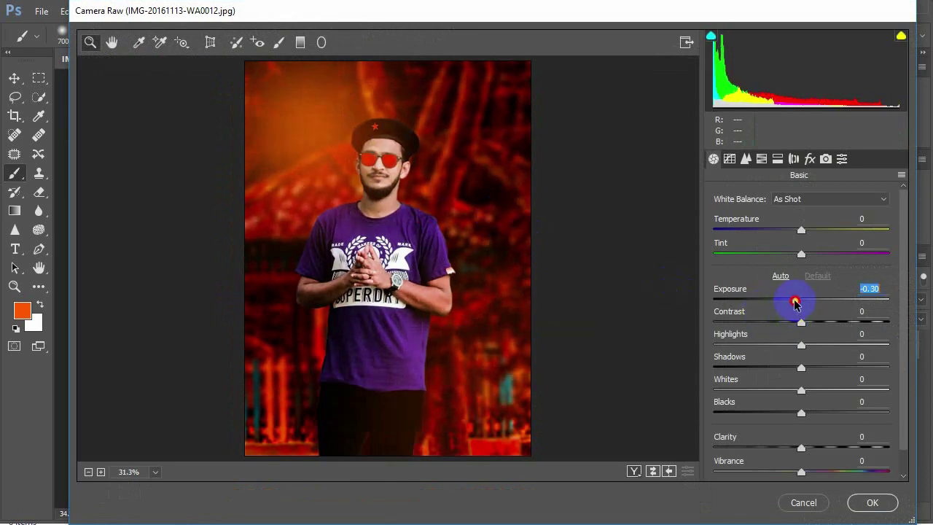
click(803, 502)
Duplicate Layer 0 and grade it in Camera Raw: Exposure −0.40, Contrast +13, Clarity +7, Vibrance +3
mouse_move(854, 356)
mouse_down()
mouse_move(858, 497)
mouse_move(885, 511)
mouse_up()
click(233, 12)
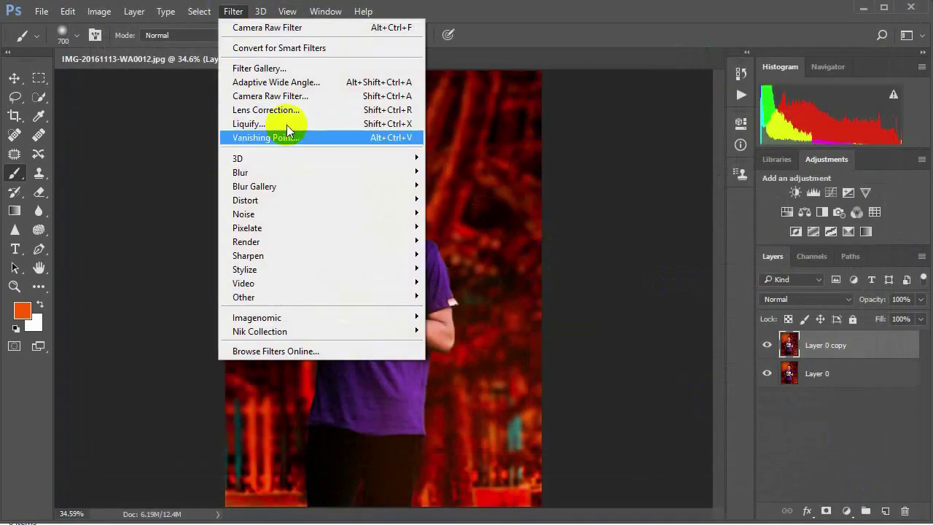
click(303, 96)
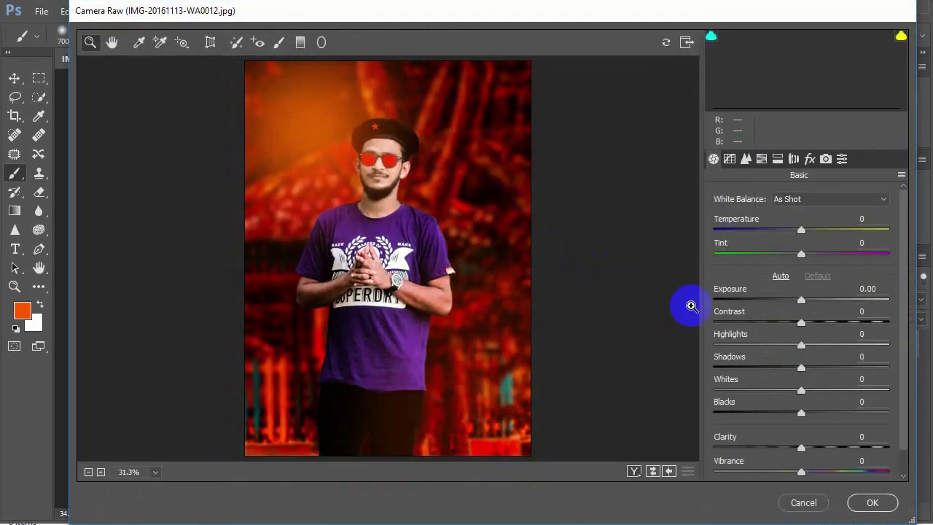
drag(801, 301, 792, 302)
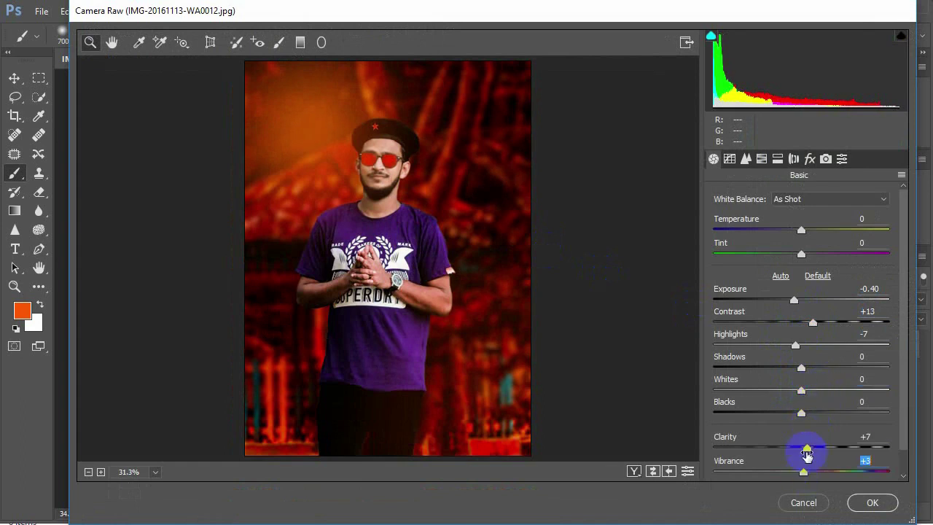
click(761, 158)
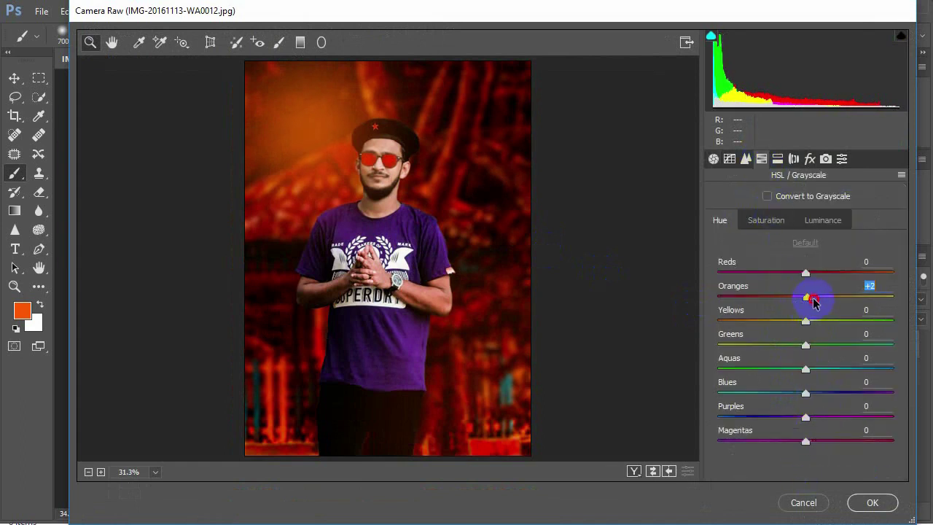
click(862, 503)
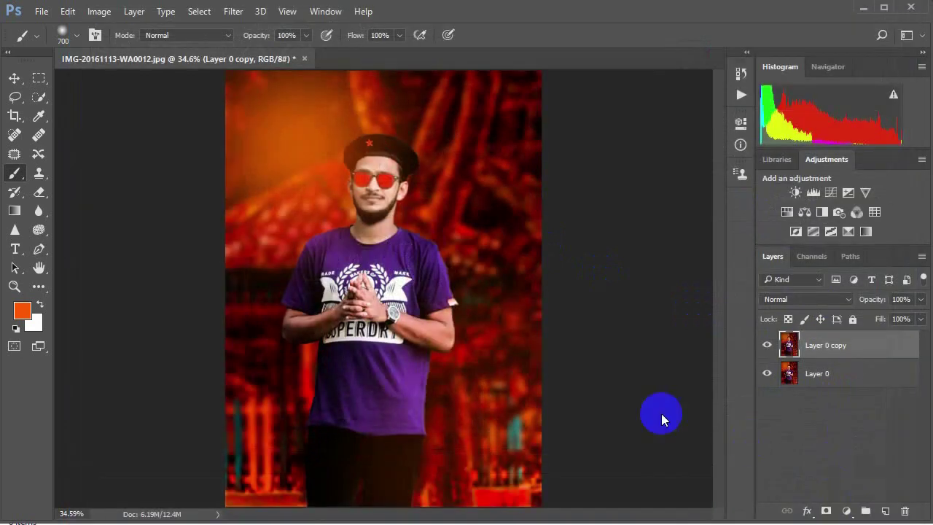
Toggle Layer 0 copy's visibility to compare the graded copy with the original
click(767, 347)
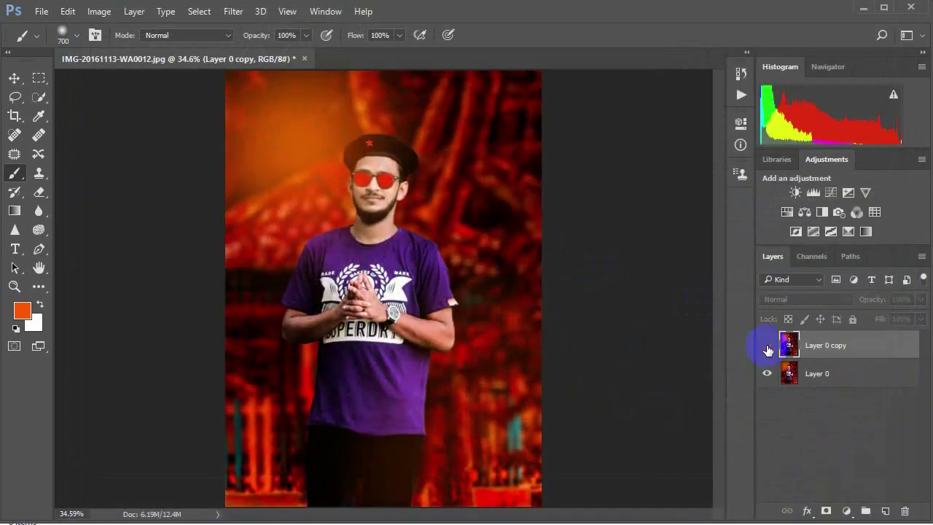
click(766, 347)
click(766, 347)
click(767, 347)
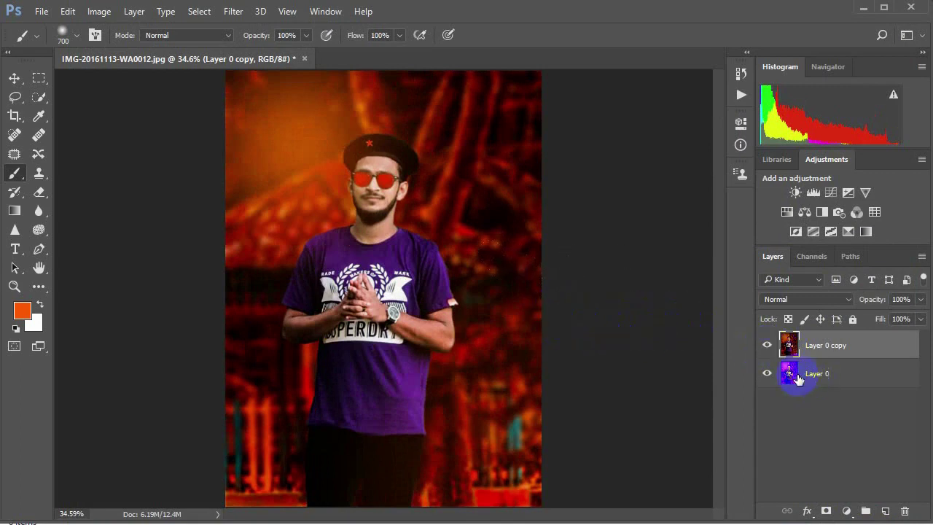
scroll(457, 265, up, 1)
scroll(450, 256, up, 1)
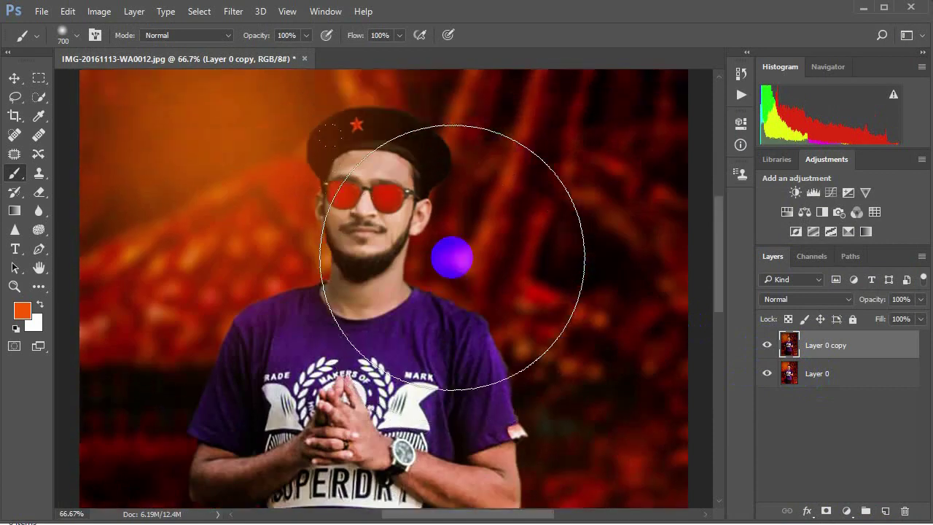
scroll(452, 257, up, 1)
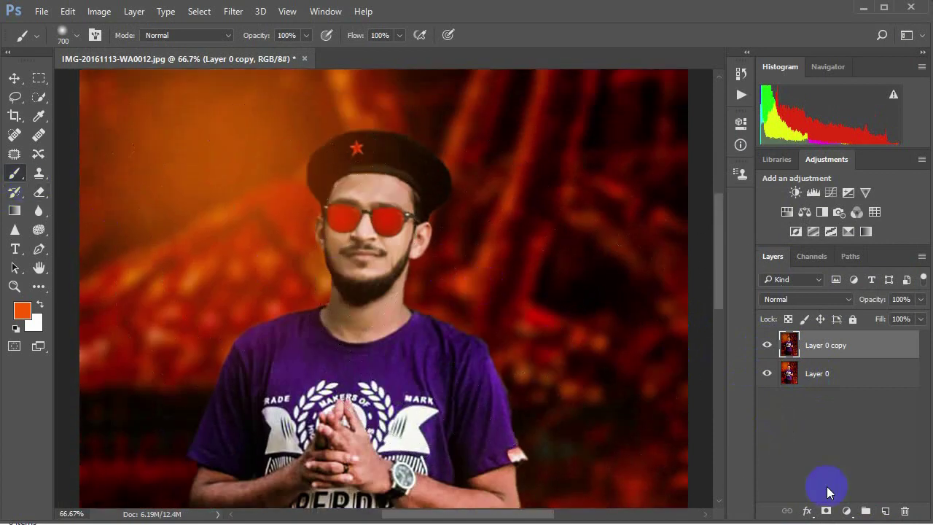
Add a layer mask to Layer 0 copy and paint black over the lenses, face, cheek and neck
click(829, 512)
drag(400, 234, 393, 216)
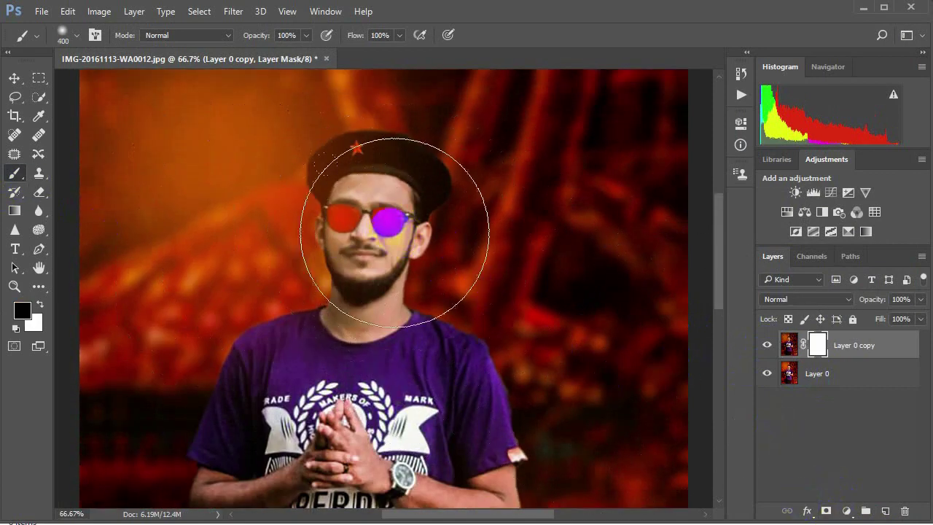
key(bracketleft)
key(bracketleft)
key(bracketleft)
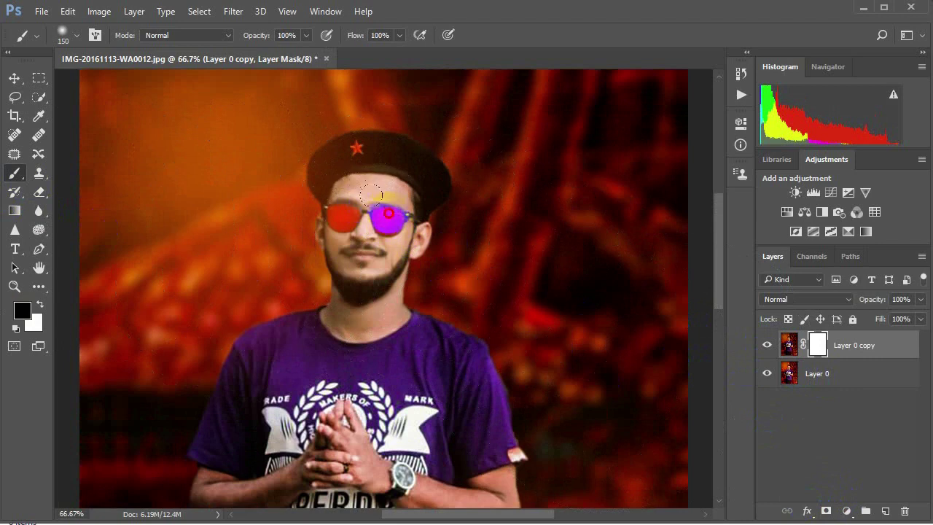
drag(352, 185, 340, 231)
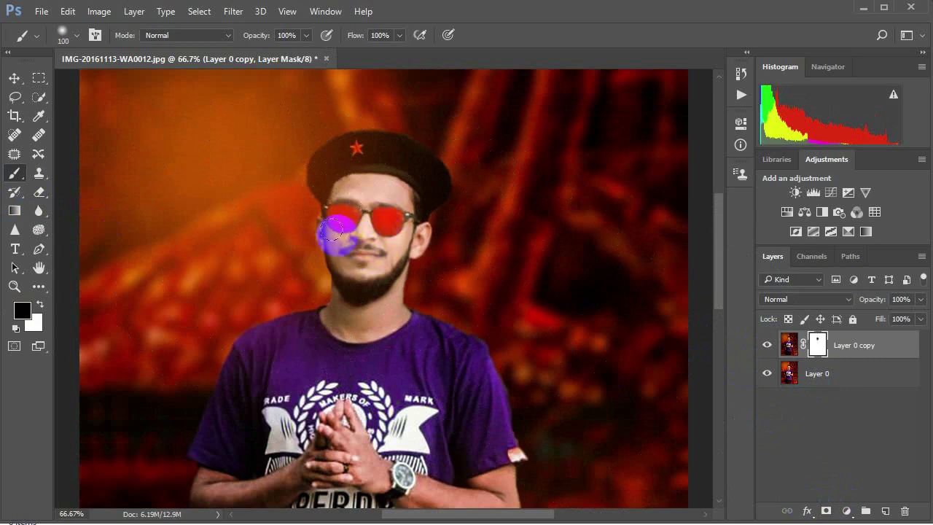
mouse_move(325, 230)
mouse_down()
mouse_move(340, 261)
mouse_move(406, 243)
mouse_move(398, 314)
mouse_move(371, 327)
mouse_move(340, 325)
mouse_move(337, 304)
mouse_move(371, 325)
mouse_move(329, 316)
mouse_move(388, 312)
mouse_move(408, 281)
mouse_move(402, 314)
mouse_up()
key([)
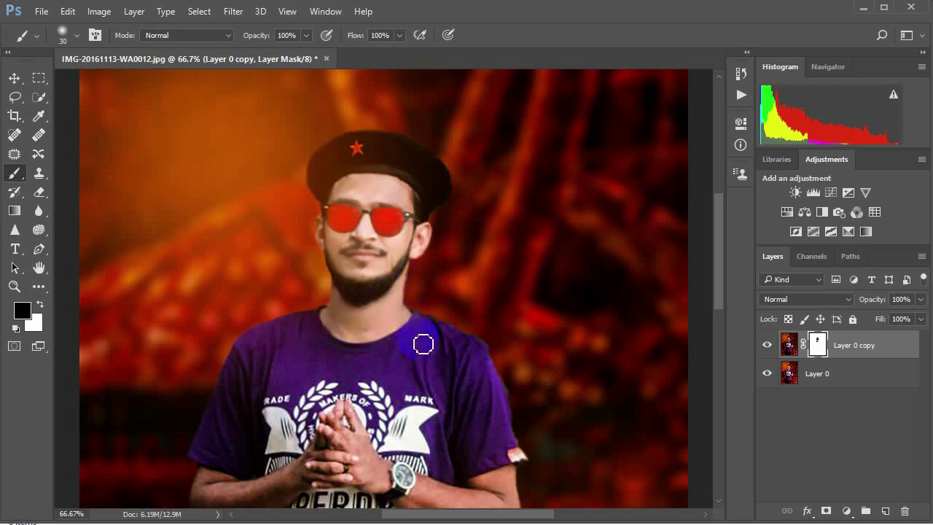
scroll(423, 343, down, 2)
scroll(433, 343, down, 2)
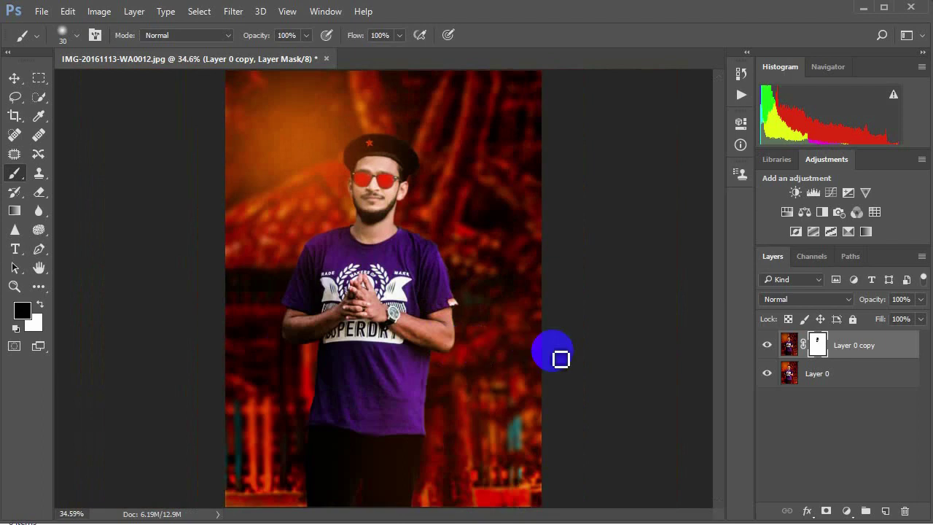
click(812, 348)
right_click(811, 353)
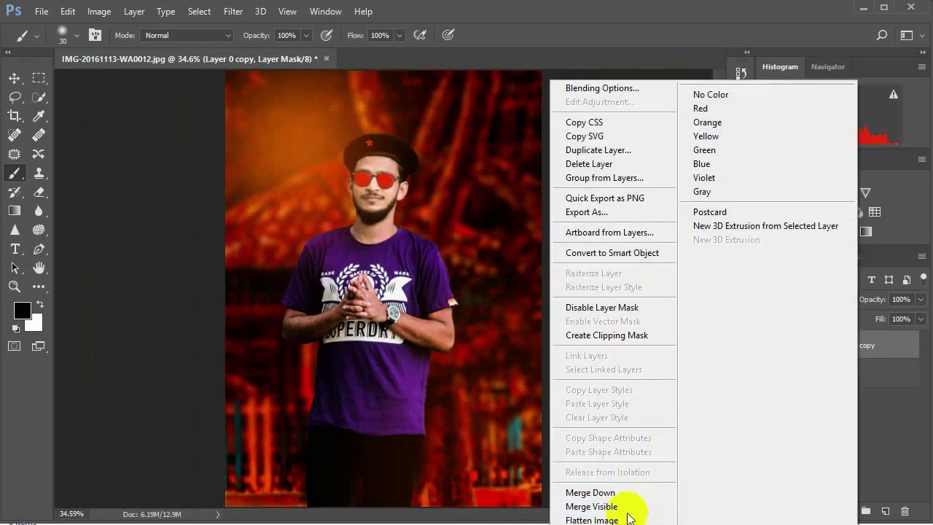
Flatten and unlock the image, then add a Levels adjustment with midtones 0.89 and white point 247
click(627, 516)
click(902, 347)
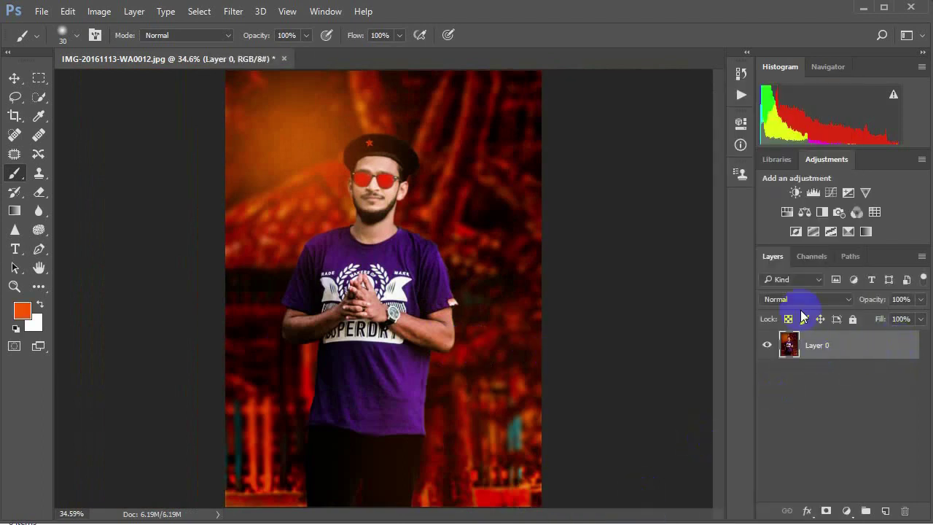
click(814, 195)
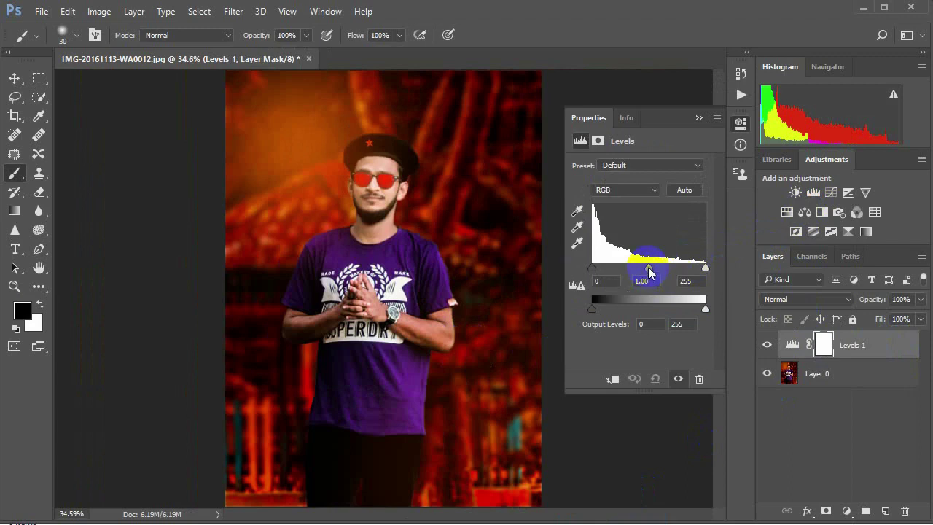
drag(647, 269, 654, 269)
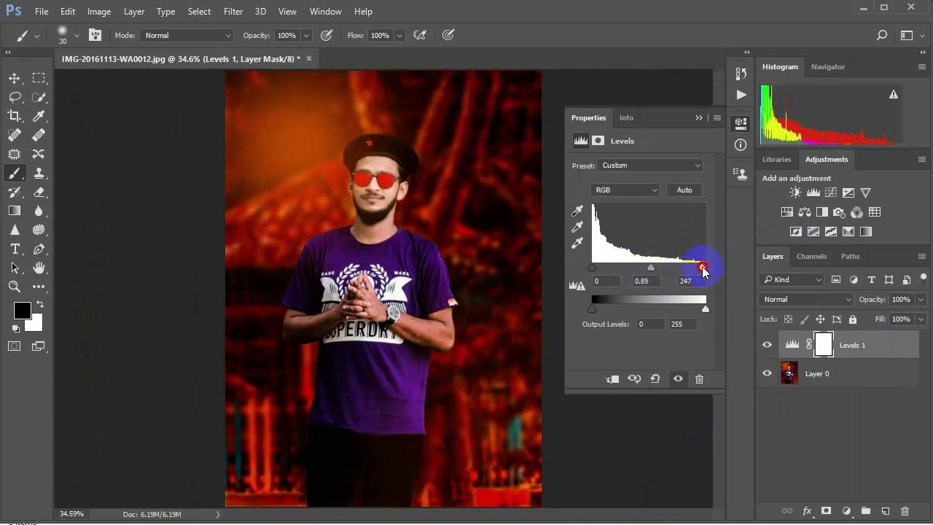
click(678, 379)
click(678, 379)
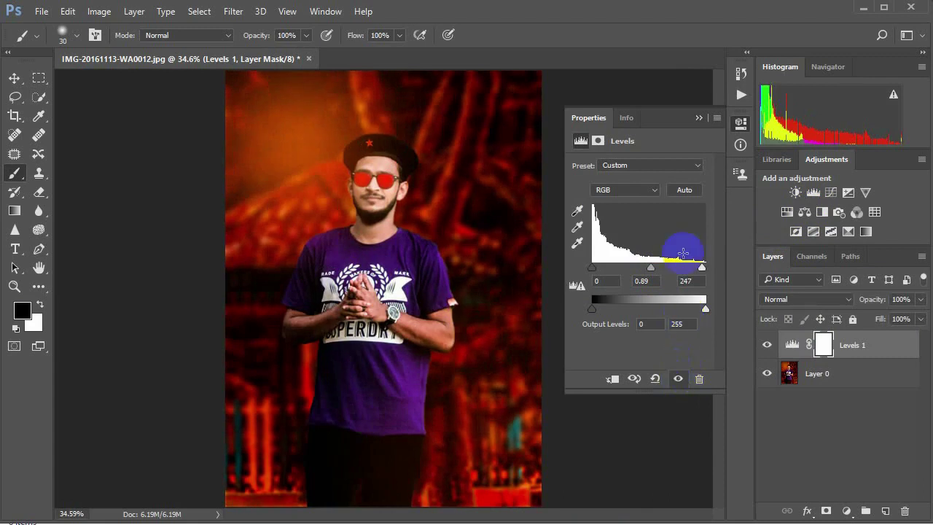
click(701, 120)
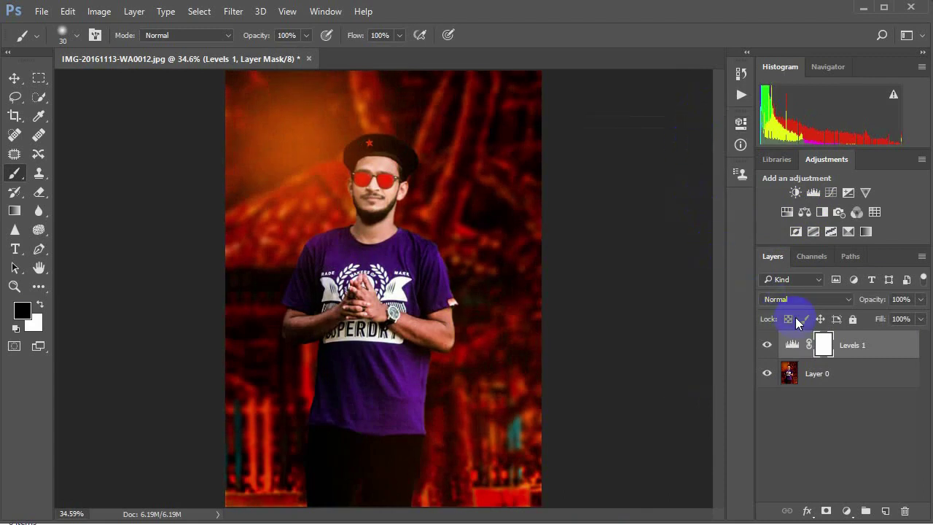
Flatten the Levels adjustment into the image, unlock it as Layer 0, and switch to the Text PNG folder
right_click(883, 347)
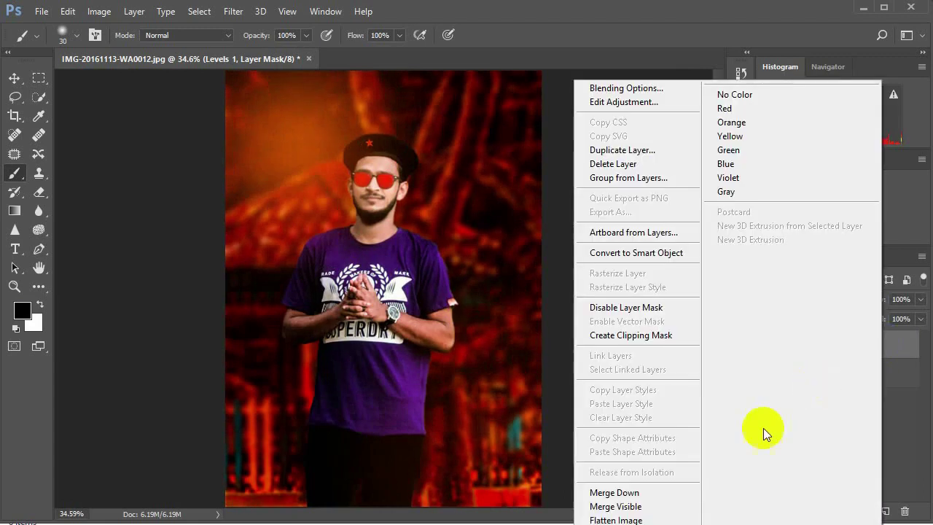
click(633, 519)
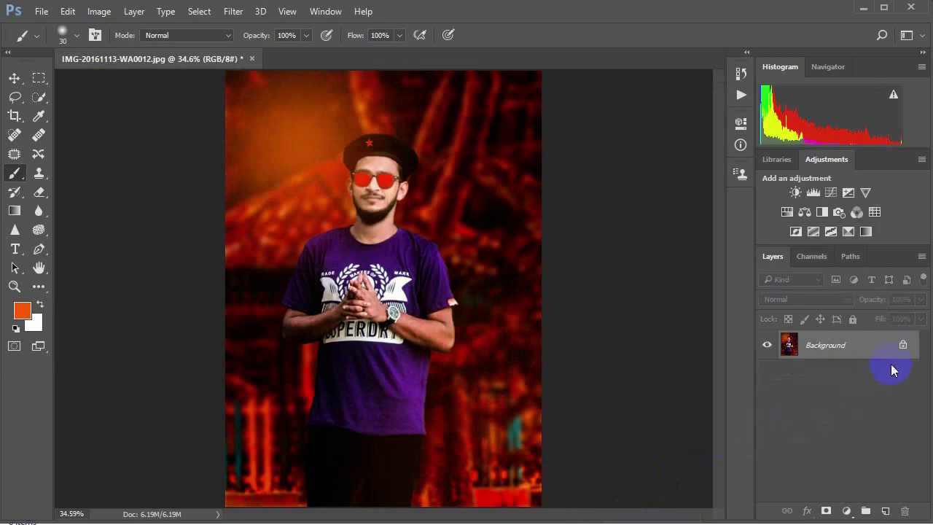
click(906, 347)
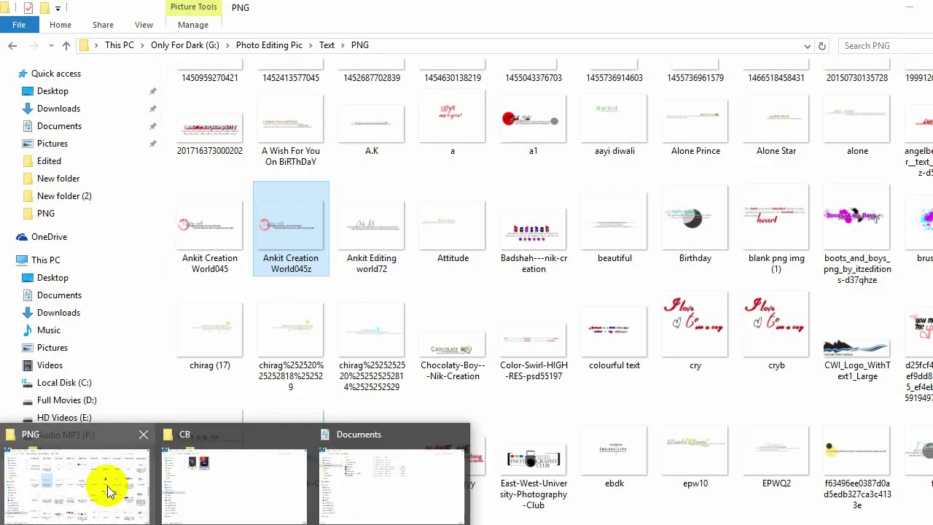
click(107, 484)
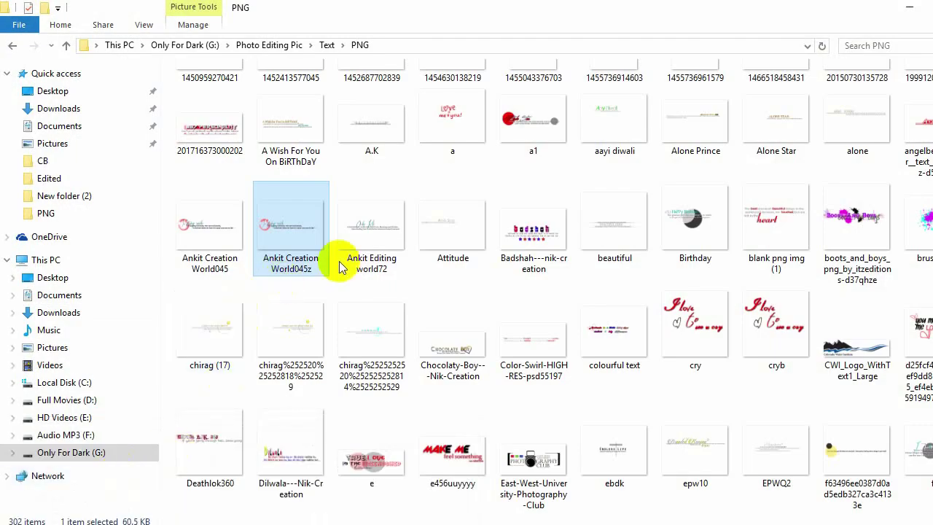
double_click(674, 221)
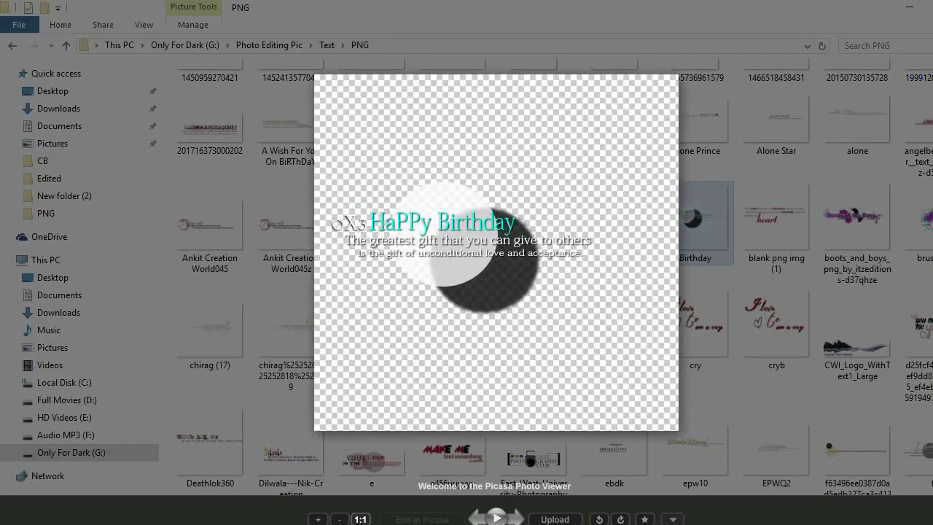
key(Escape)
double_click(432, 229)
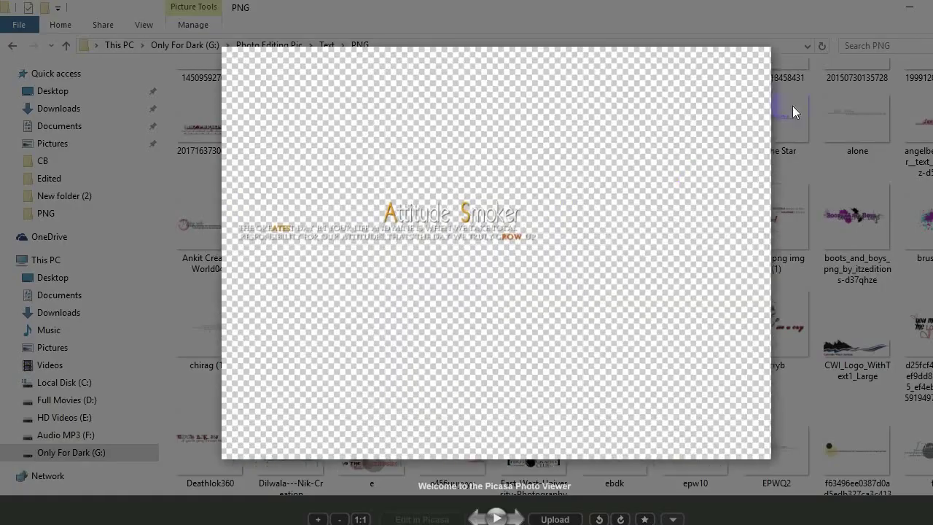
key(Escape)
double_click(367, 218)
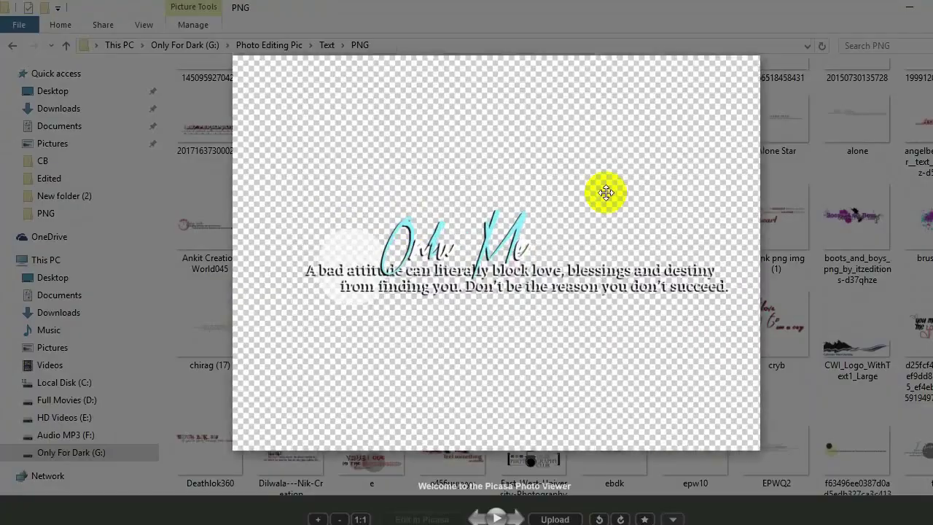
key(Escape)
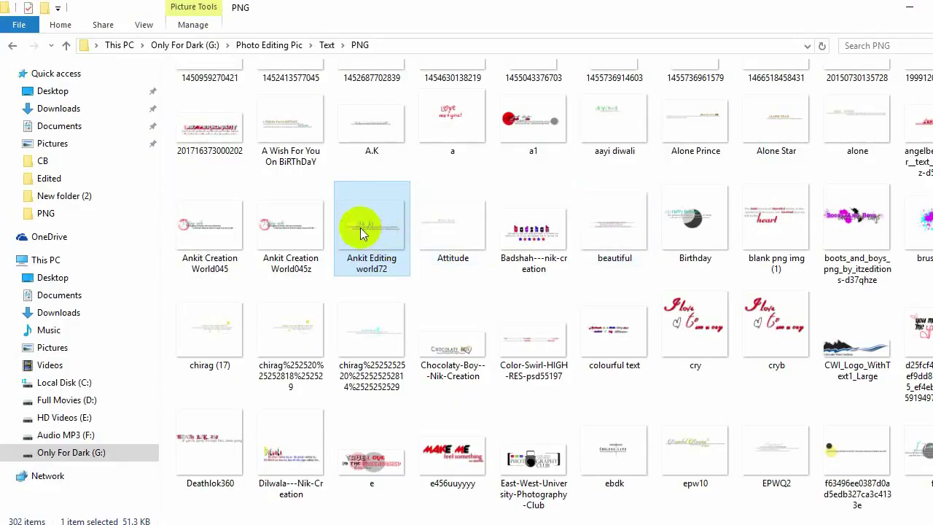
double_click(292, 219)
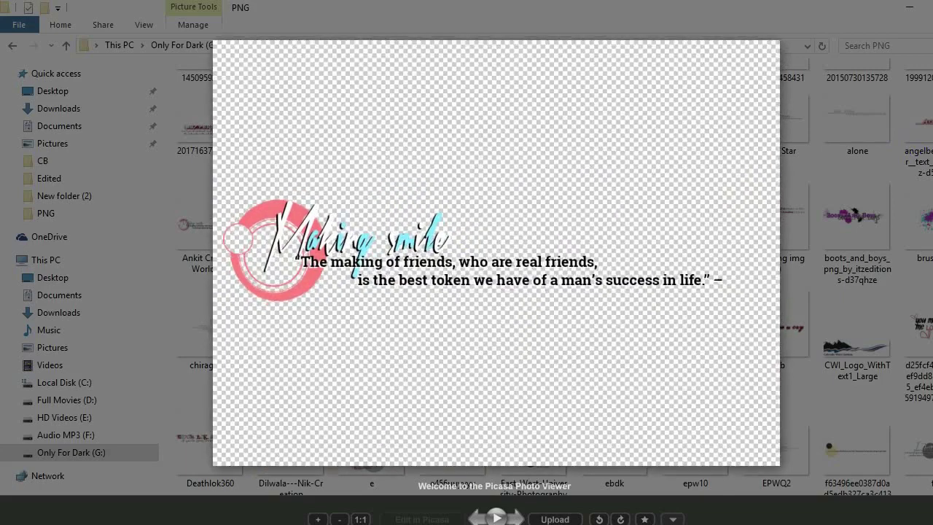
key(Escape)
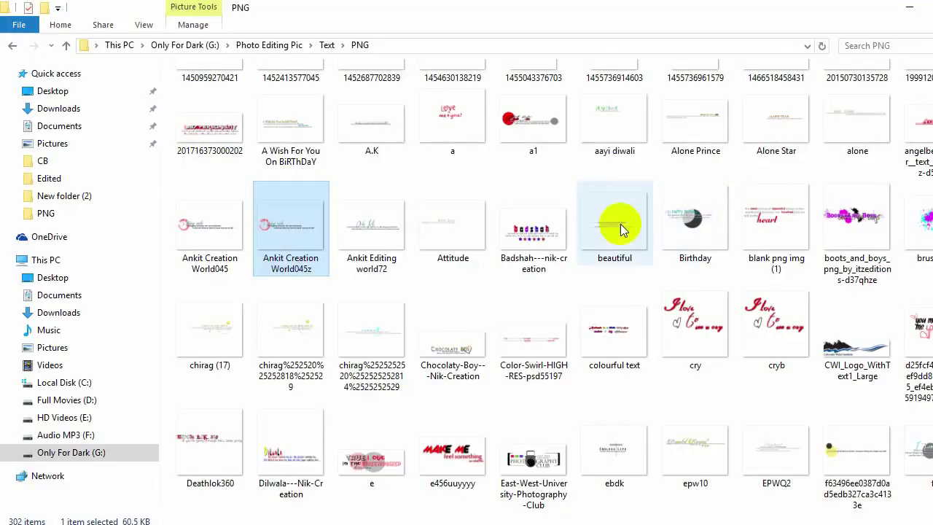
Place the Ankit Editing world72 'Only Me' graphic, enlarged, across the photo's bottom
drag(373, 225, 244, 454)
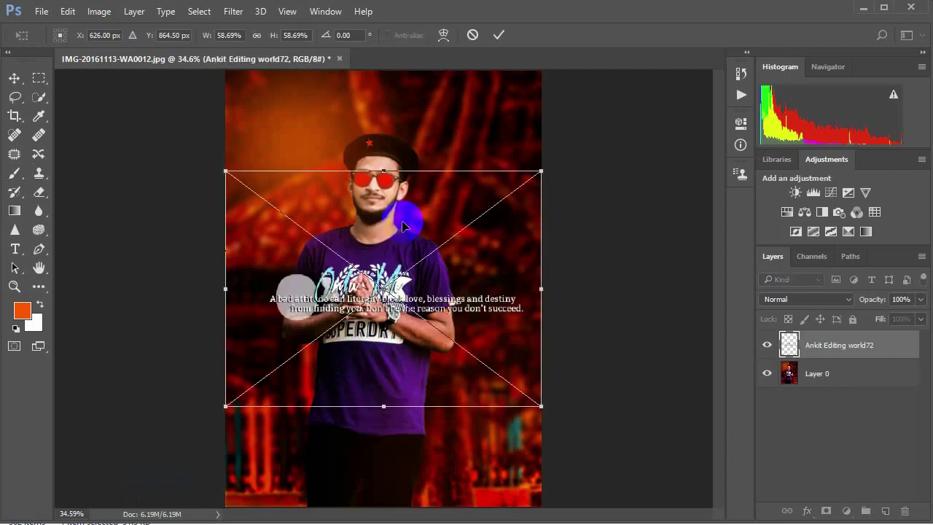
drag(401, 232, 396, 371)
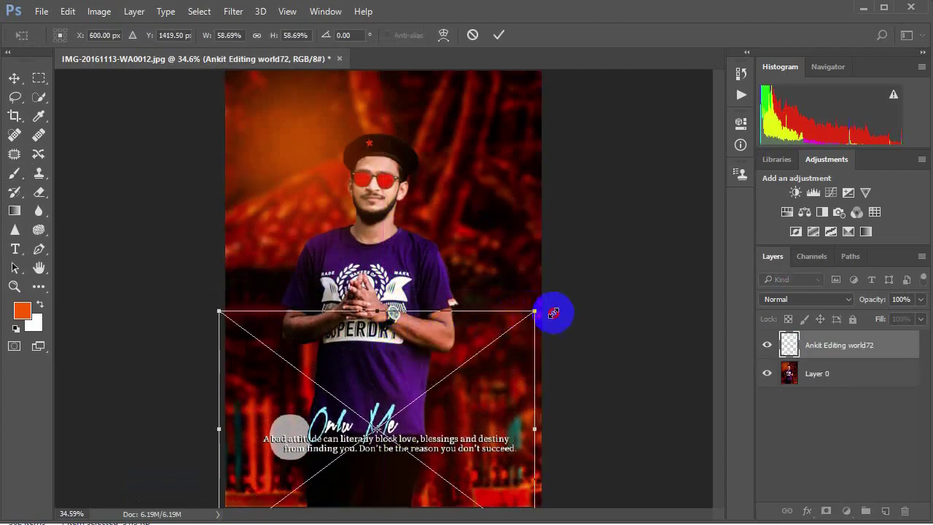
mouse_move(552, 312)
mouse_down()
mouse_move(589, 307)
mouse_move(579, 277)
mouse_up()
drag(514, 343, 488, 396)
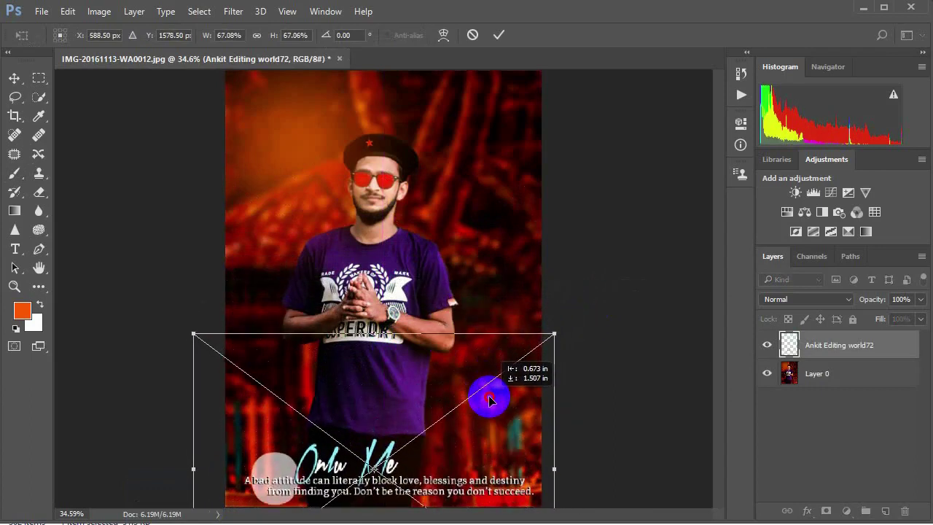
key(Return)
key(b)
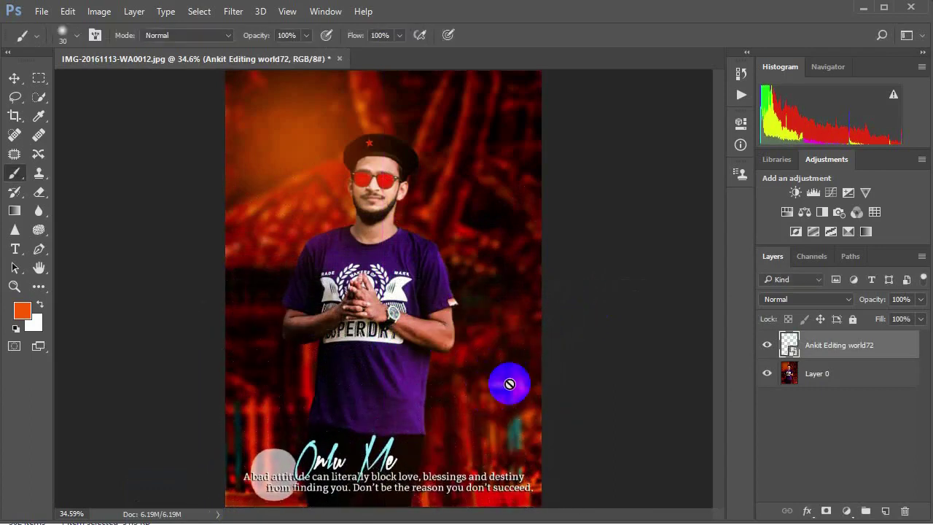
Rasterize the quote graphic layer and bring up Hue/Saturation for it
right_click(808, 348)
click(540, 318)
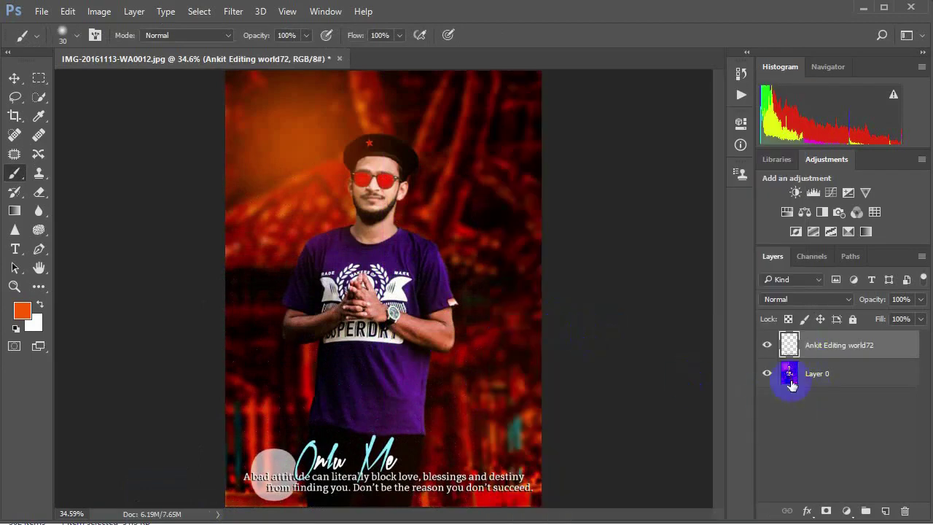
click(106, 12)
mouse_move(121, 48)
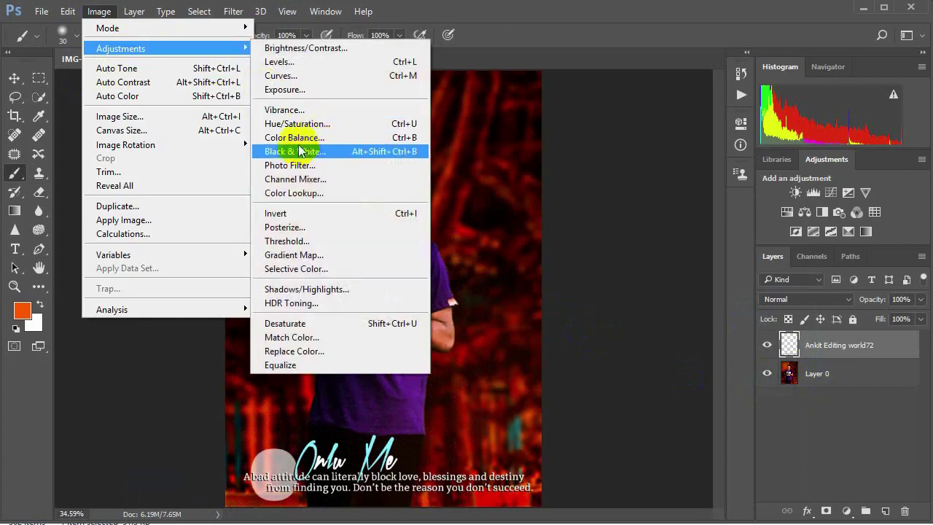
click(306, 124)
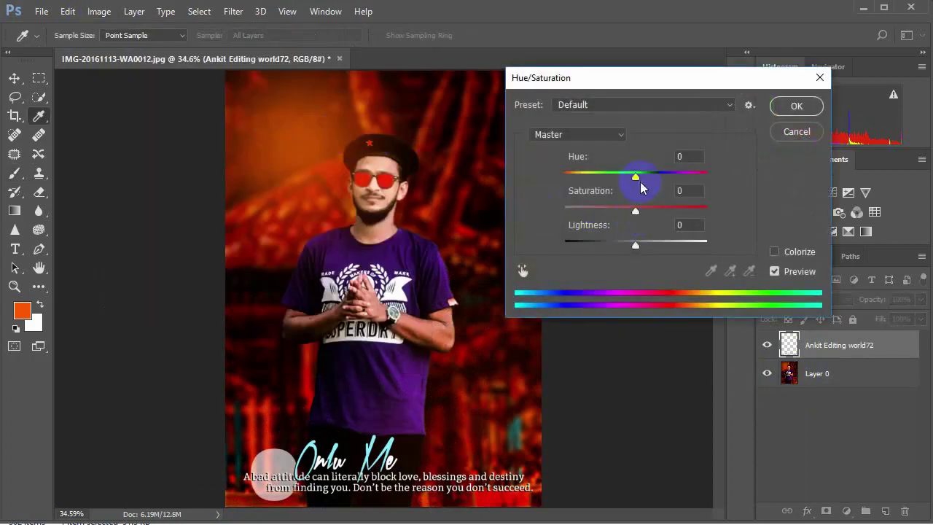
Give the quote graphic Hue −180, Saturation +49, Lightness +3, and 78% layer opacity
mouse_move(641, 180)
mouse_down()
mouse_move(633, 188)
mouse_move(672, 216)
mouse_up()
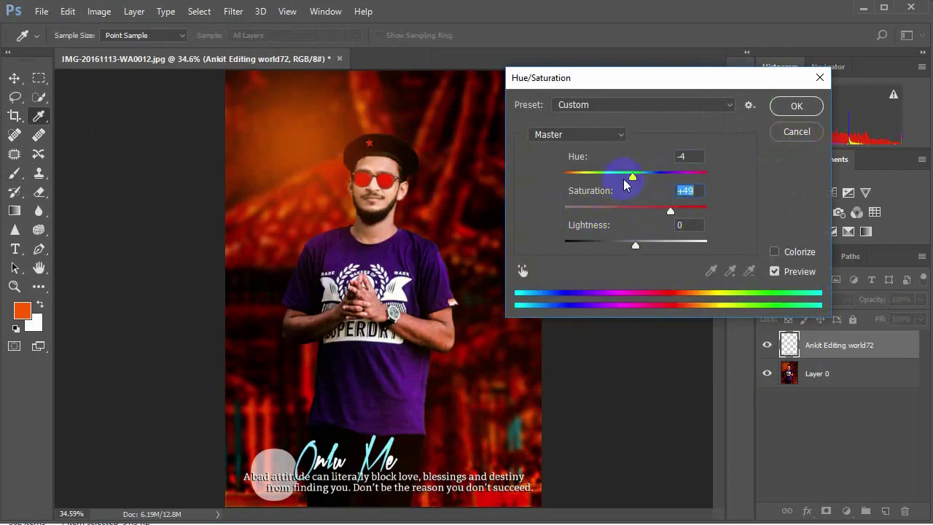
drag(625, 185, 550, 185)
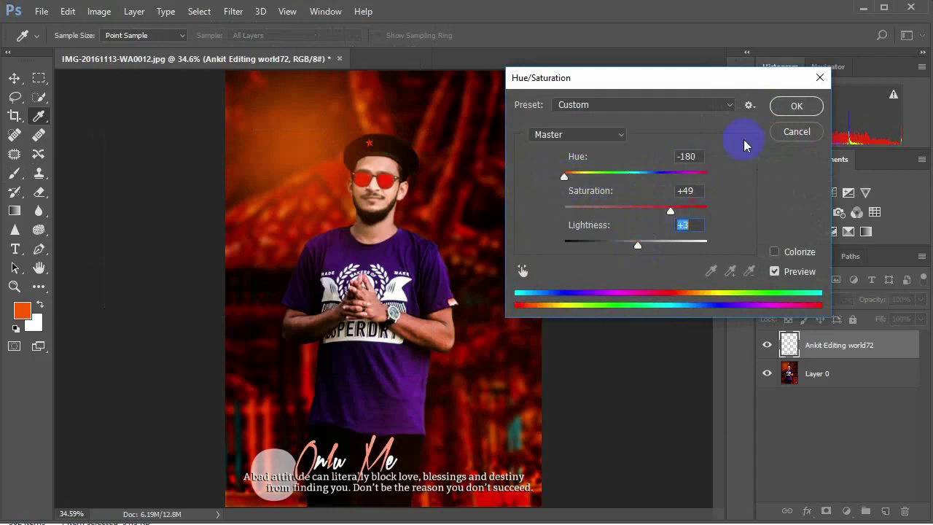
click(795, 107)
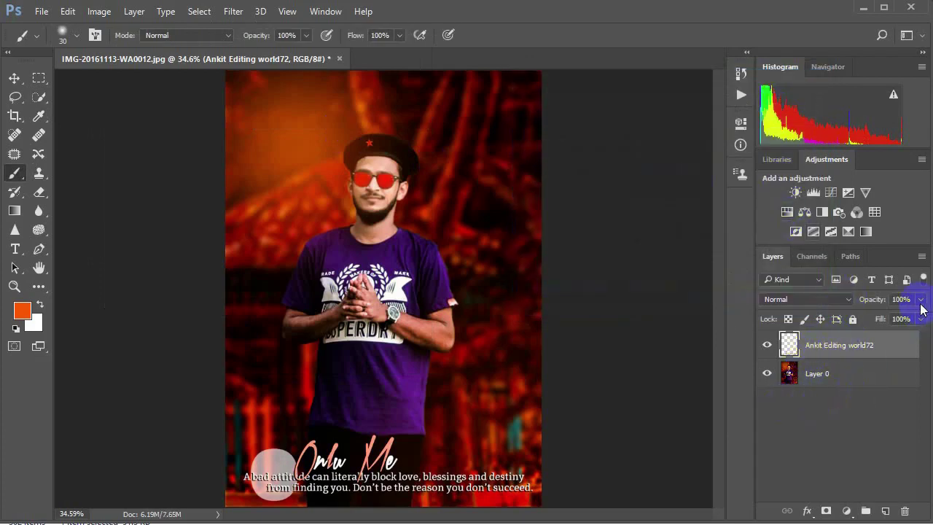
click(921, 300)
drag(909, 319, 905, 320)
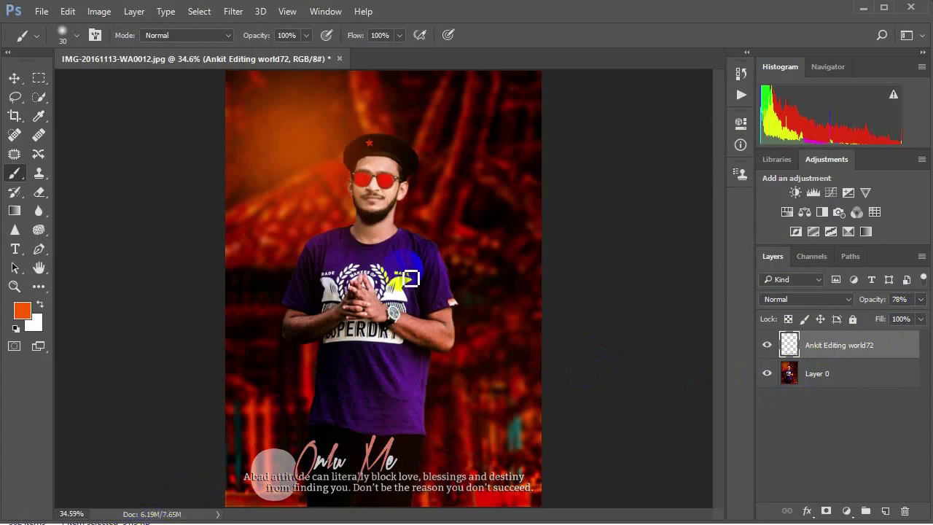
Save the edit as a JPEG file named CB in Downloads\Edit\CB
click(42, 13)
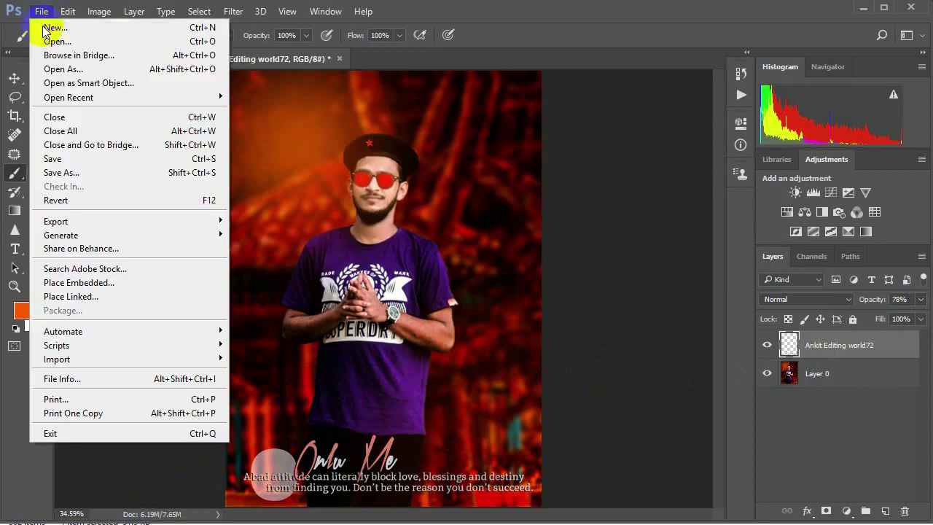
click(80, 171)
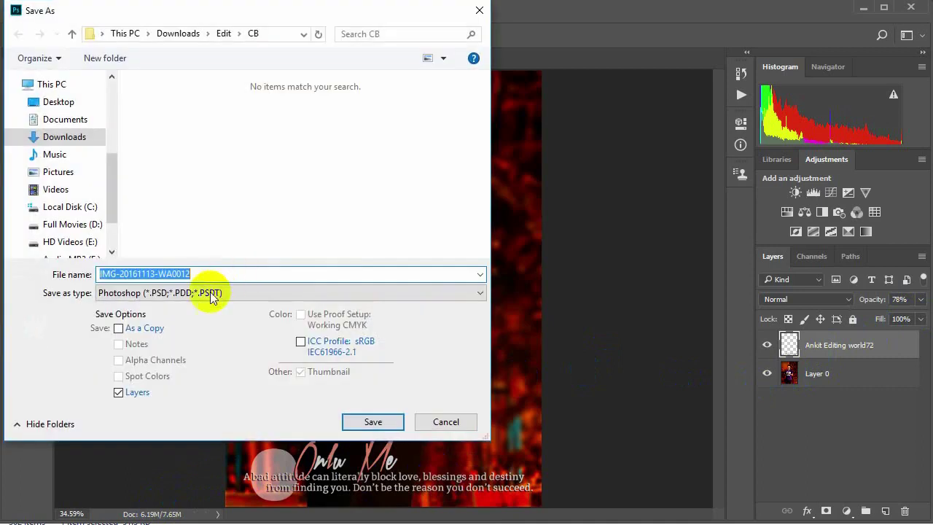
click(197, 292)
click(191, 402)
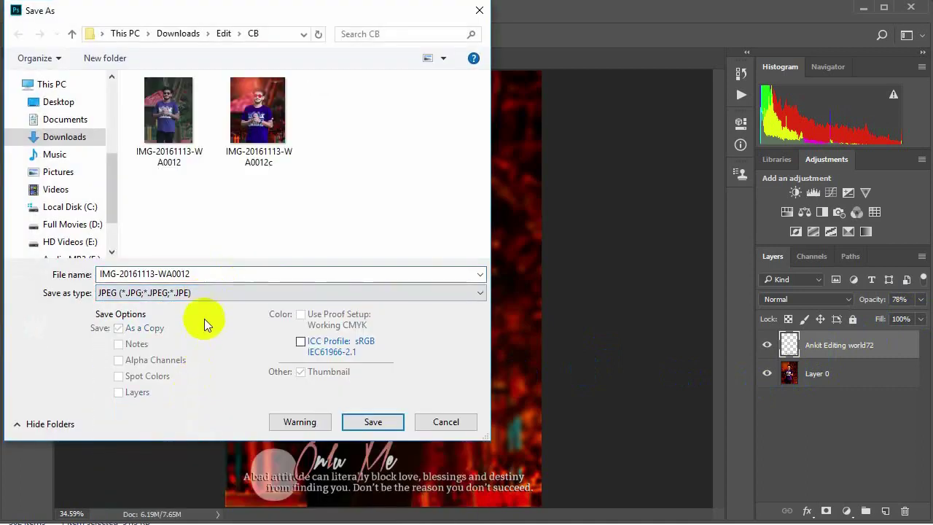
click(205, 274)
double_click(205, 274)
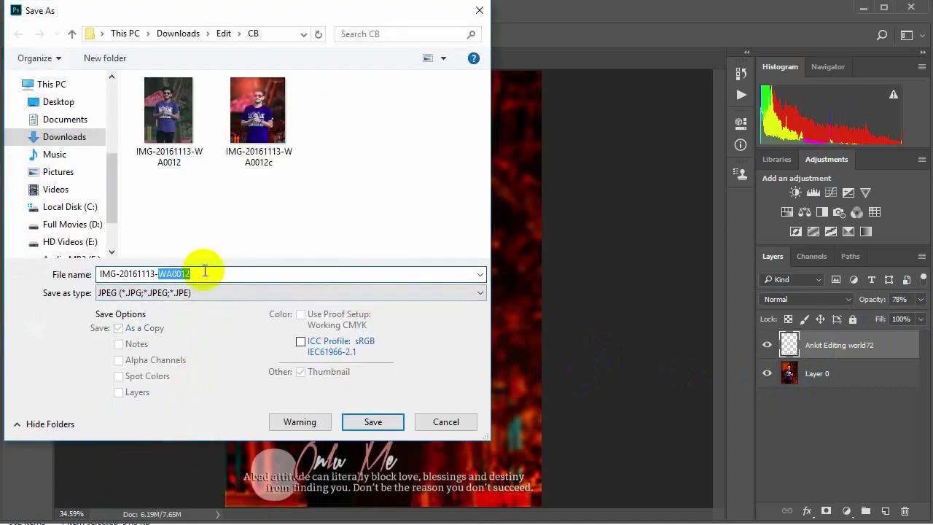
text(c)
drag(162, 274, 92, 277)
text(CB)
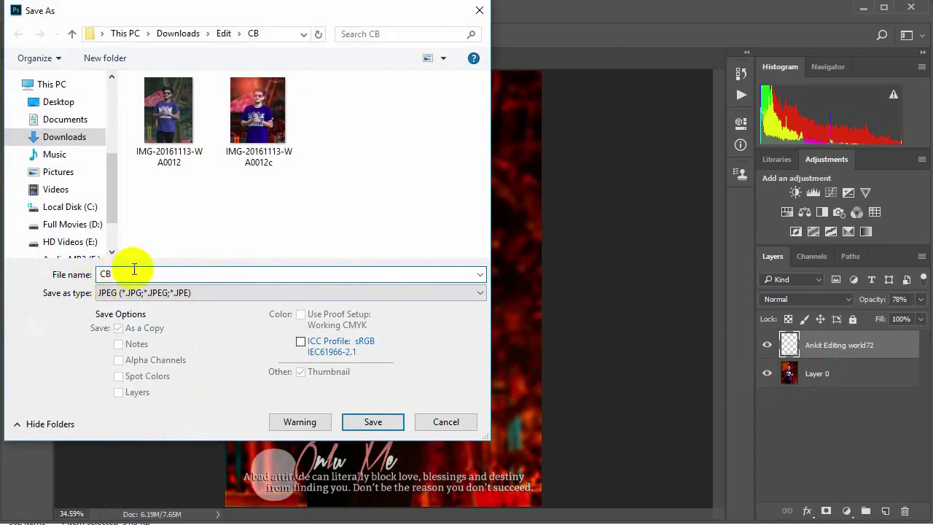
key(Return)
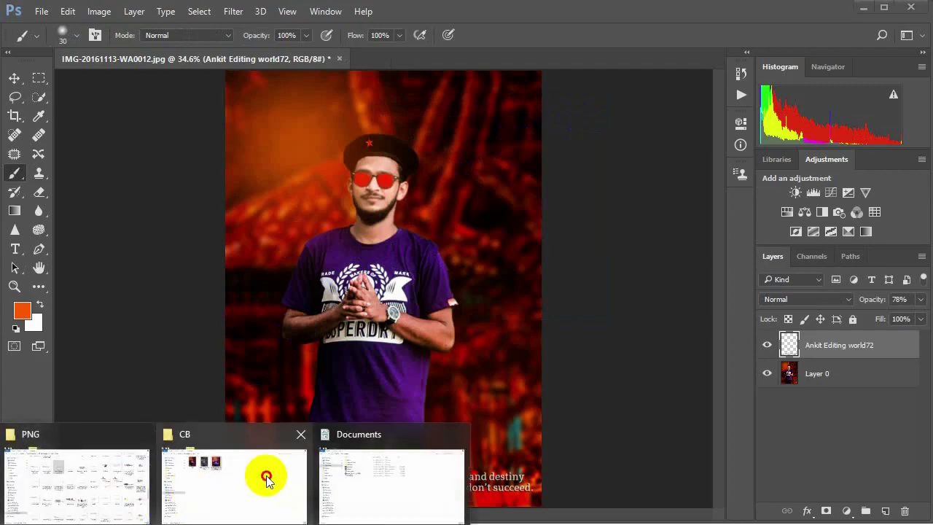
Preview the original photo and the saved CB JPEG from the CB folder, then return to Photoshop
click(267, 474)
double_click(276, 100)
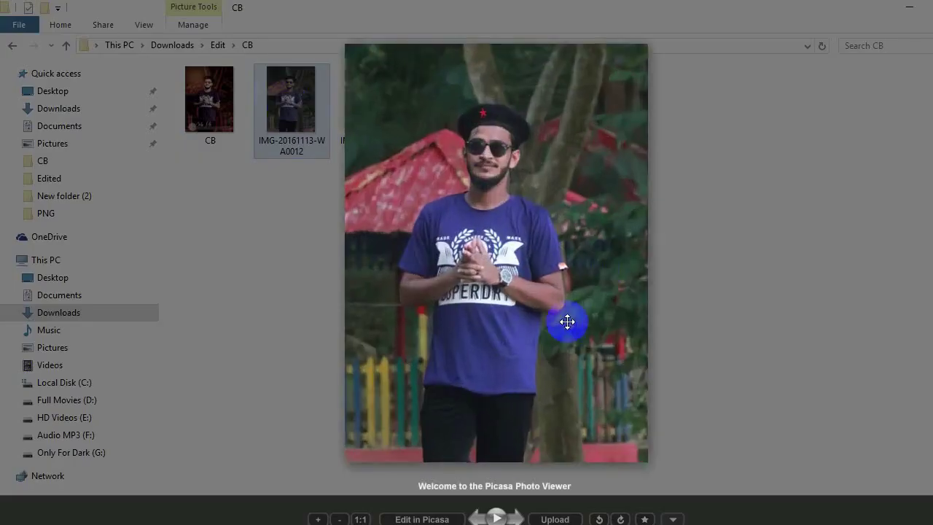
click(718, 120)
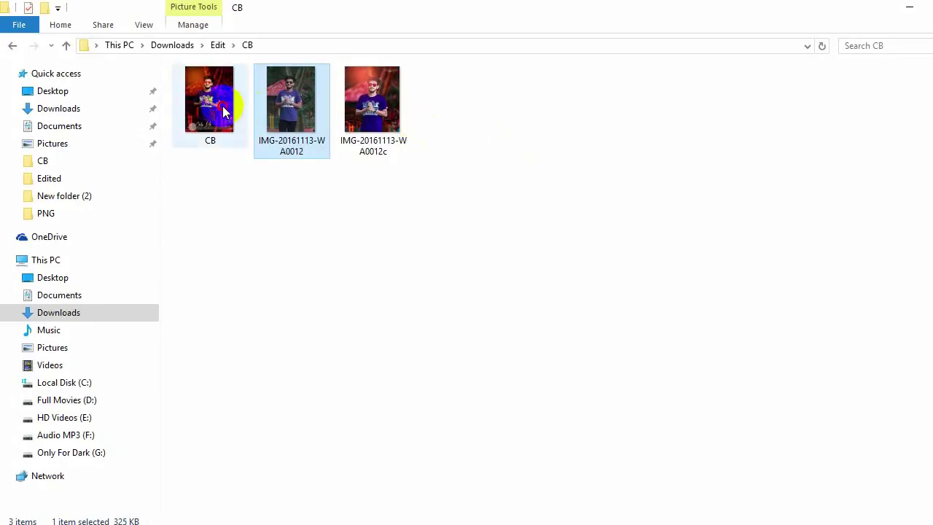
double_click(222, 106)
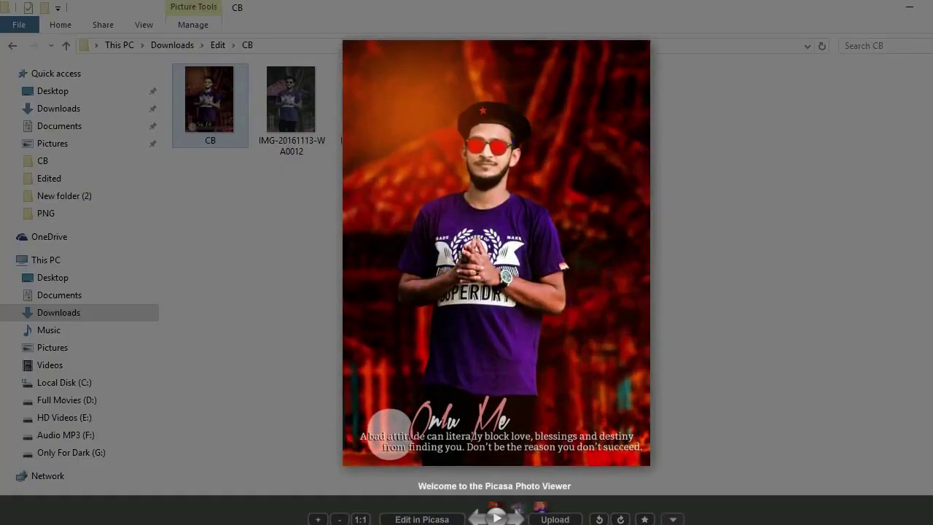
click(856, 119)
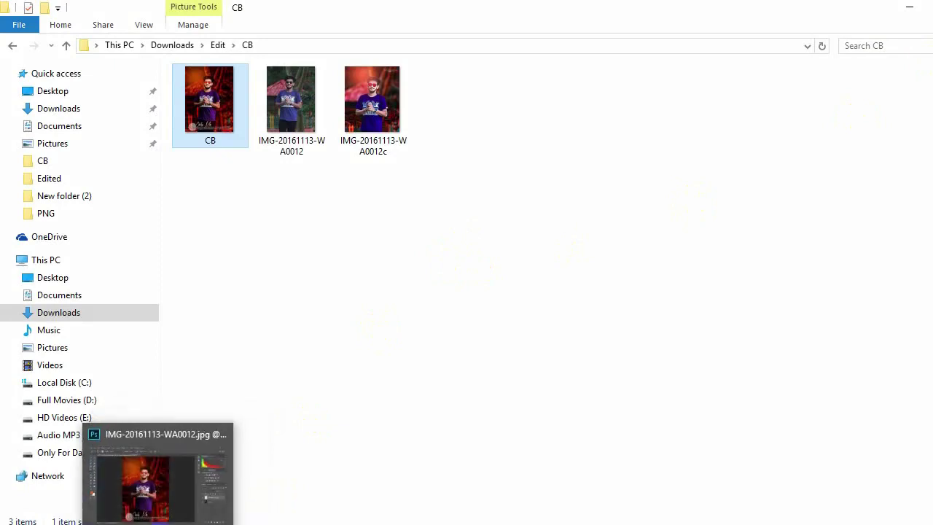
click(157, 481)
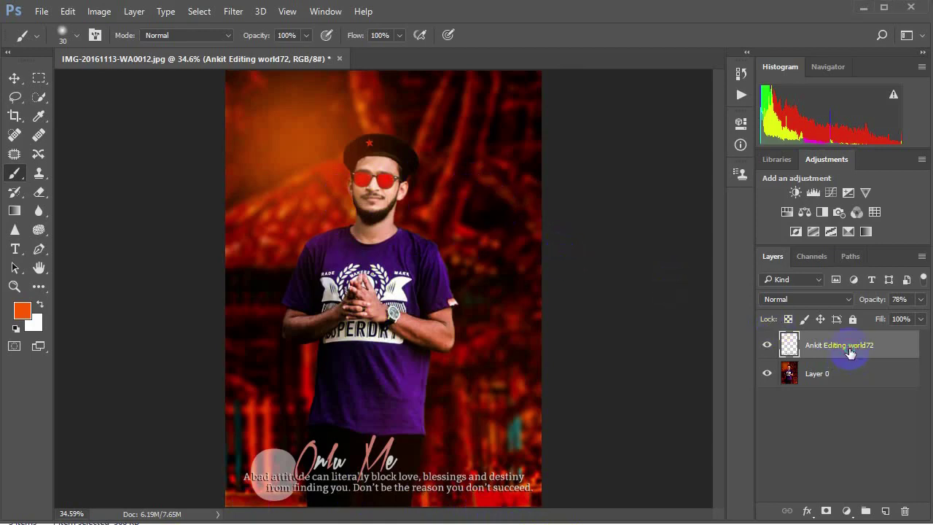
Hide the top text layer and duplicate Layer 0 as Layer 0 copy
click(766, 350)
click(812, 368)
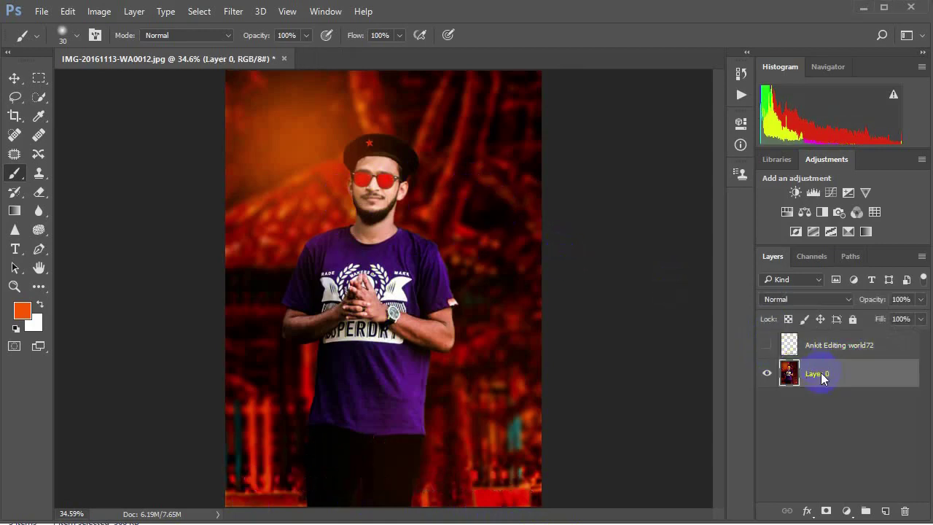
right_click(817, 375)
click(299, 81)
click(244, 13)
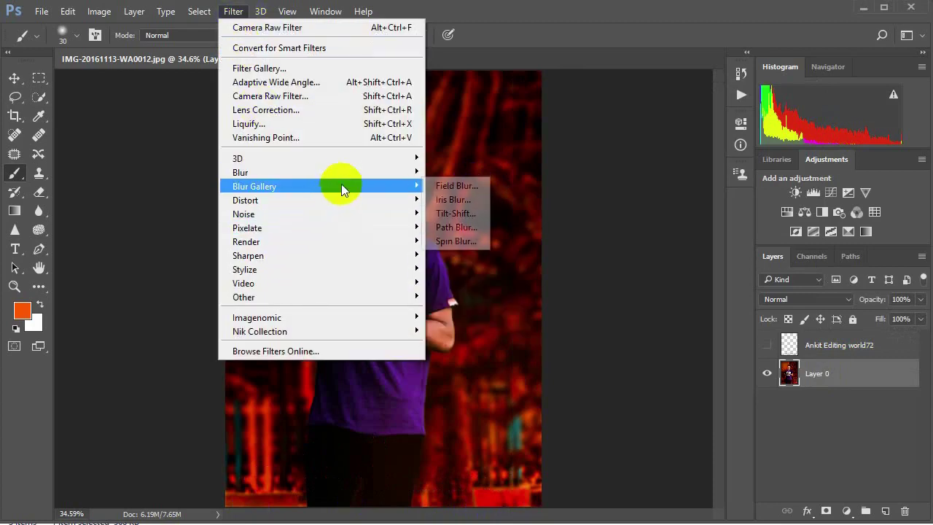
mouse_move(243, 214)
click(583, 240)
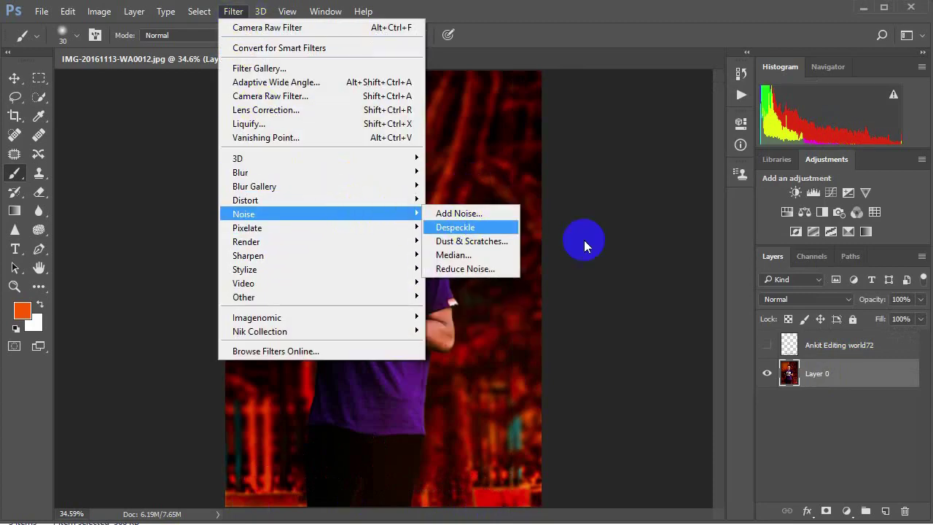
drag(849, 422, 886, 511)
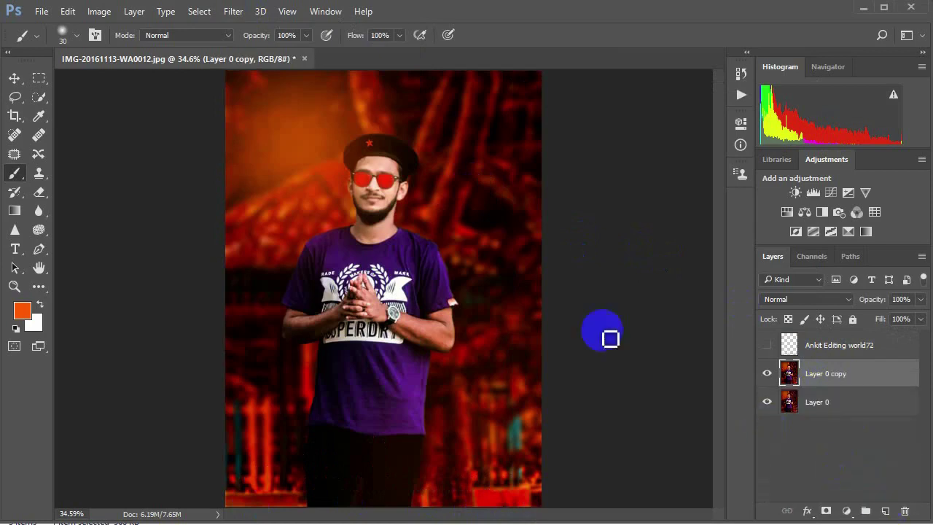
Apply Oil Paint to Layer 0 copy with Stylization 8.4 and Cleanliness 8.4
click(233, 11)
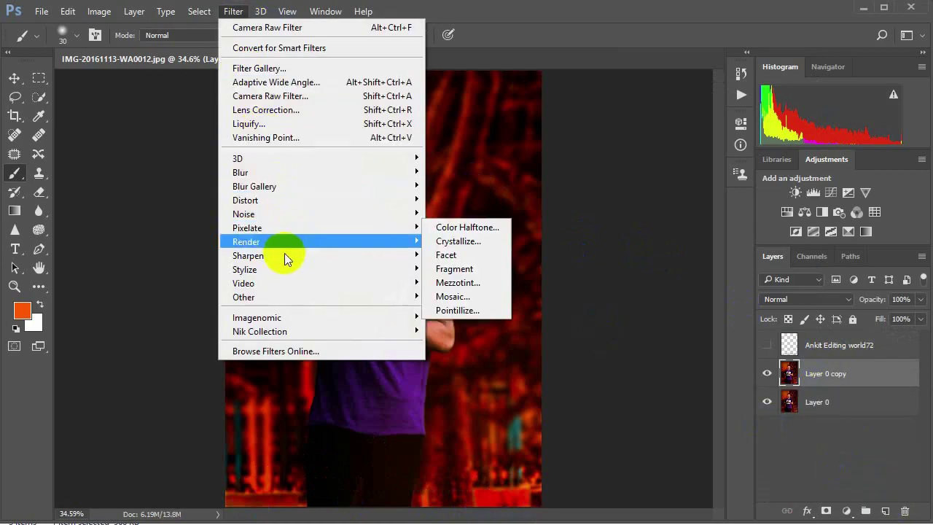
mouse_move(243, 214)
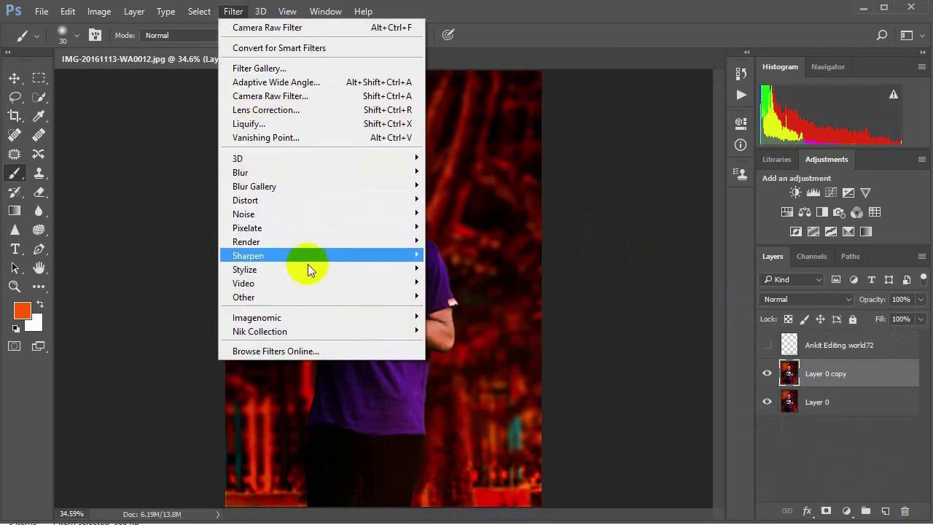
mouse_move(244, 269)
click(465, 323)
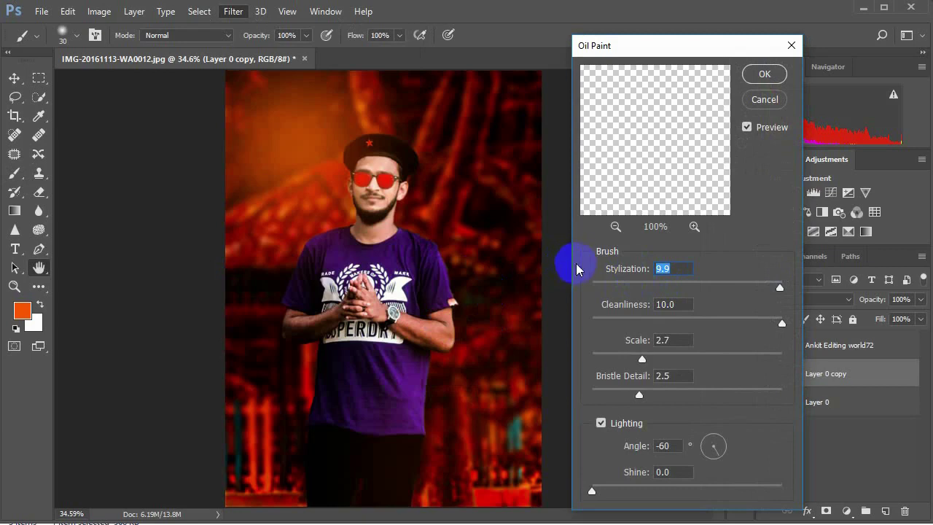
drag(613, 173, 684, 110)
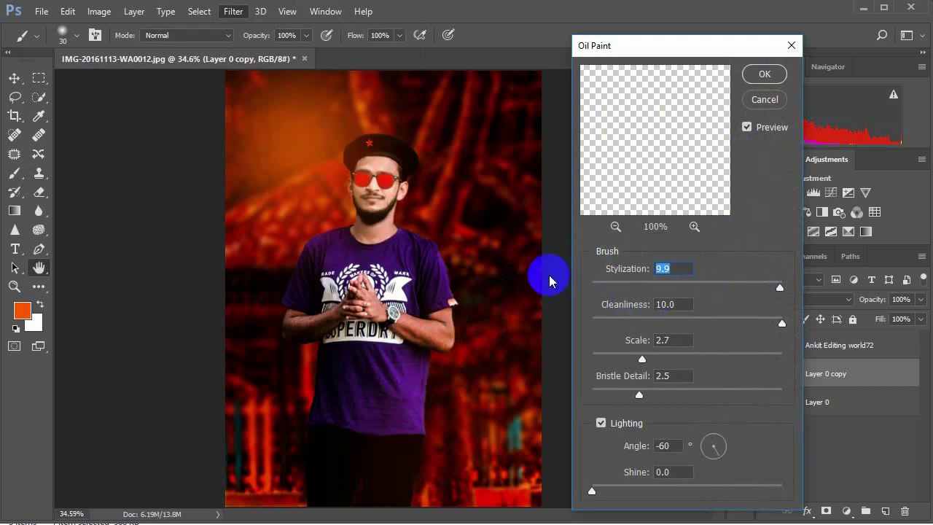
drag(662, 162, 656, 167)
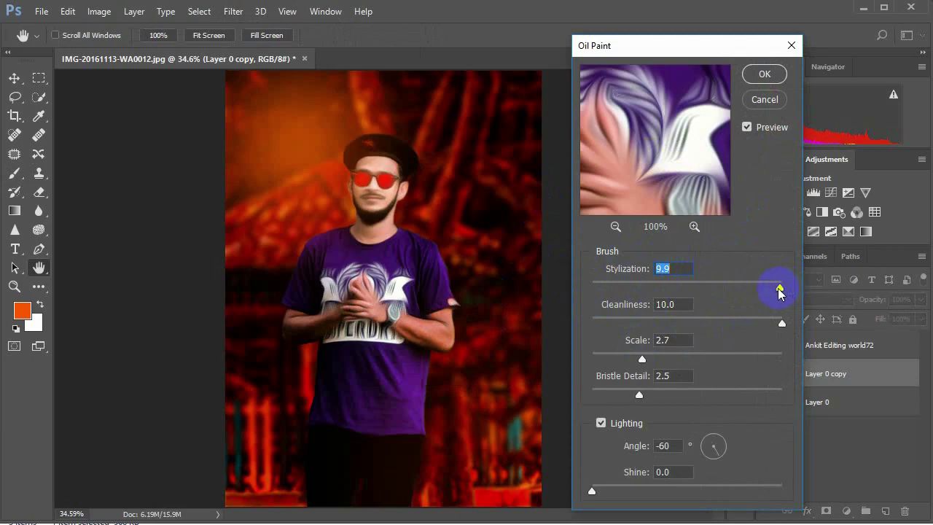
drag(753, 294, 751, 294)
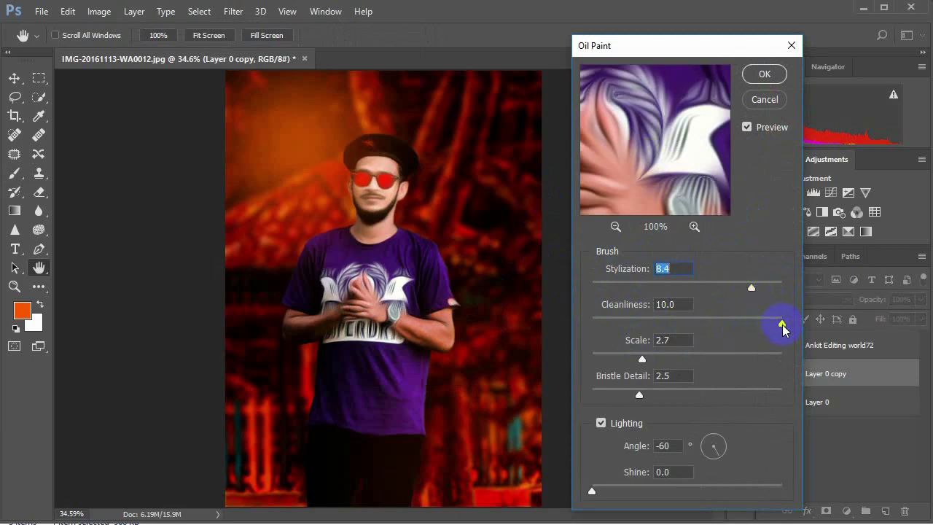
drag(782, 324, 753, 323)
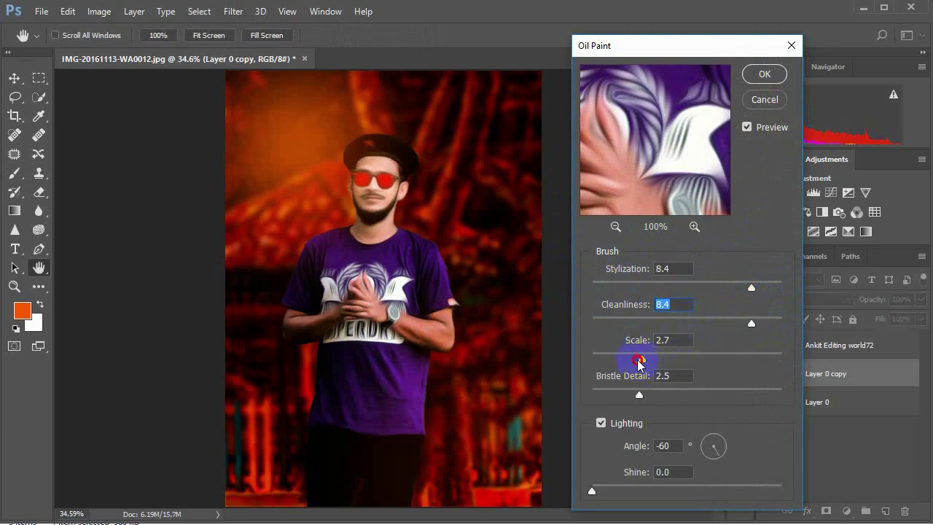
click(764, 74)
key(b)
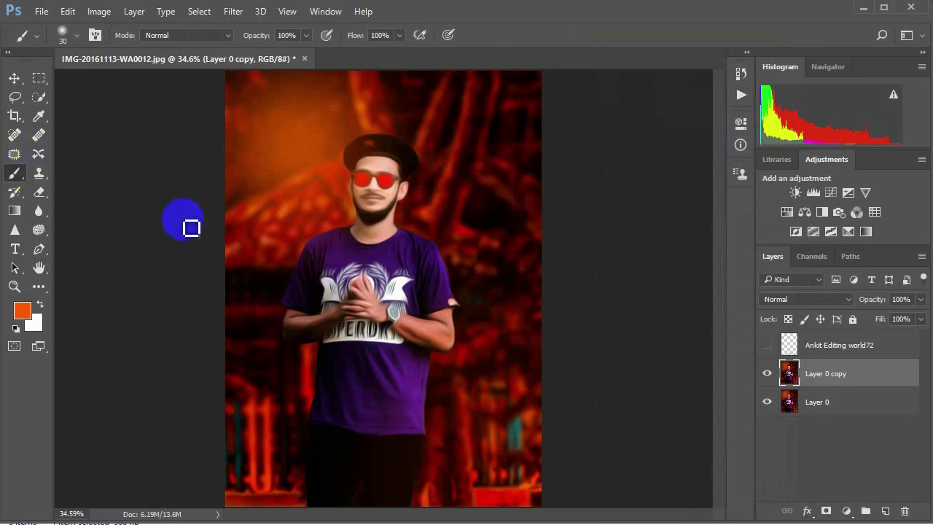
Add a layer mask to Layer 0 copy and set the brush to about 52% opacity
click(826, 511)
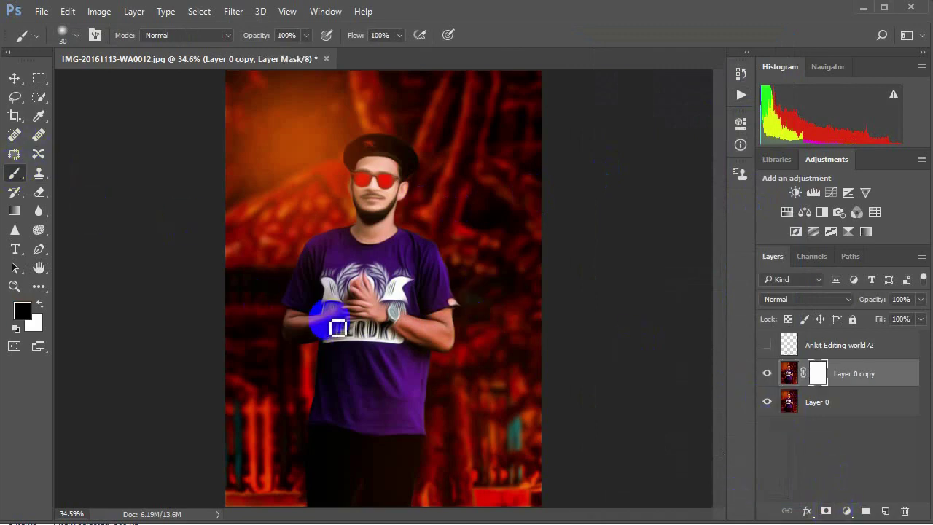
scroll(337, 319, up, 2)
scroll(337, 319, down, 2)
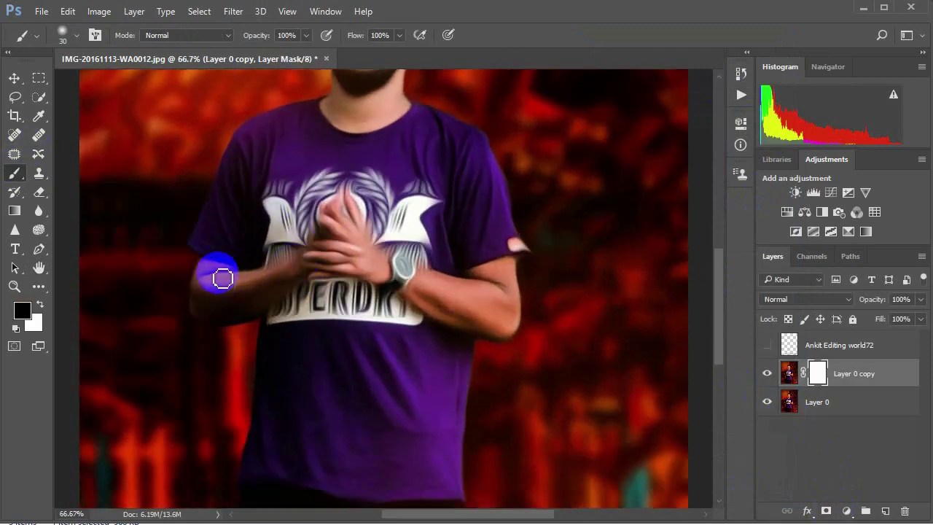
click(306, 36)
drag(274, 59, 274, 60)
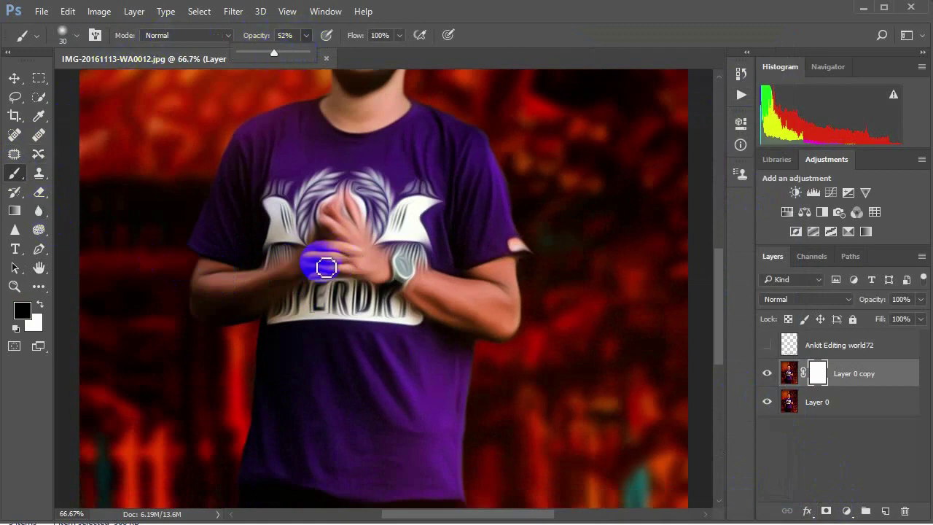
key(bracketright)
key(bracketright)
Paint the mask over the hands and both forearms to restore original detail
drag(326, 270, 348, 210)
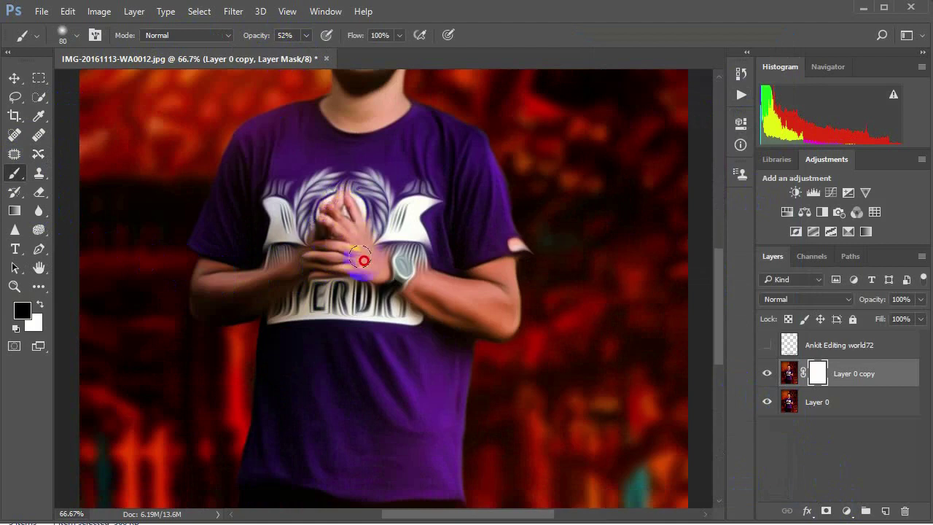
mouse_move(364, 260)
mouse_down()
mouse_move(309, 191)
mouse_move(407, 191)
mouse_move(402, 236)
mouse_move(312, 234)
mouse_move(275, 244)
mouse_move(309, 250)
mouse_move(308, 267)
mouse_move(387, 267)
mouse_move(379, 295)
mouse_move(396, 302)
mouse_move(374, 314)
mouse_up()
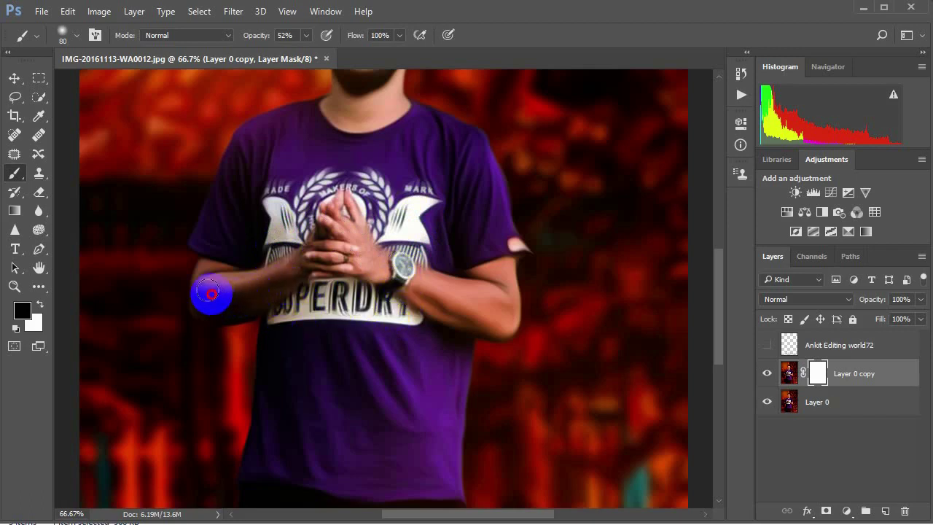
drag(212, 294, 235, 297)
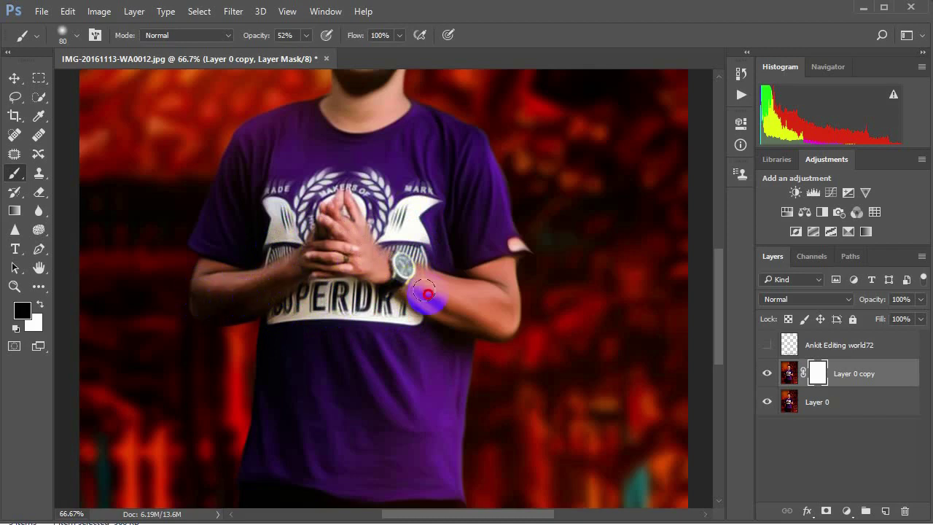
mouse_move(427, 293)
mouse_down()
mouse_move(415, 292)
mouse_move(474, 314)
mouse_move(493, 308)
mouse_move(496, 317)
mouse_move(394, 311)
mouse_move(410, 308)
mouse_move(372, 266)
mouse_move(406, 292)
mouse_move(366, 199)
mouse_move(302, 220)
mouse_move(267, 200)
mouse_move(358, 212)
mouse_move(410, 202)
mouse_move(416, 218)
mouse_up()
scroll(396, 284, up, 1)
scroll(416, 219, down, 3)
Raise brush opacity to about 82% and mask over the sunglasses, neck and beard
scroll(408, 240, down, 2)
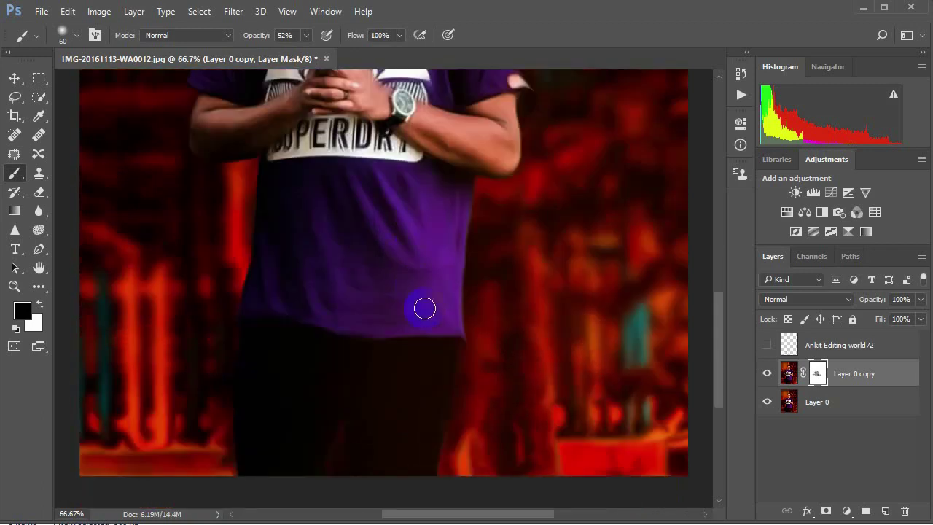
scroll(435, 344, up, 6)
scroll(435, 344, up, 3)
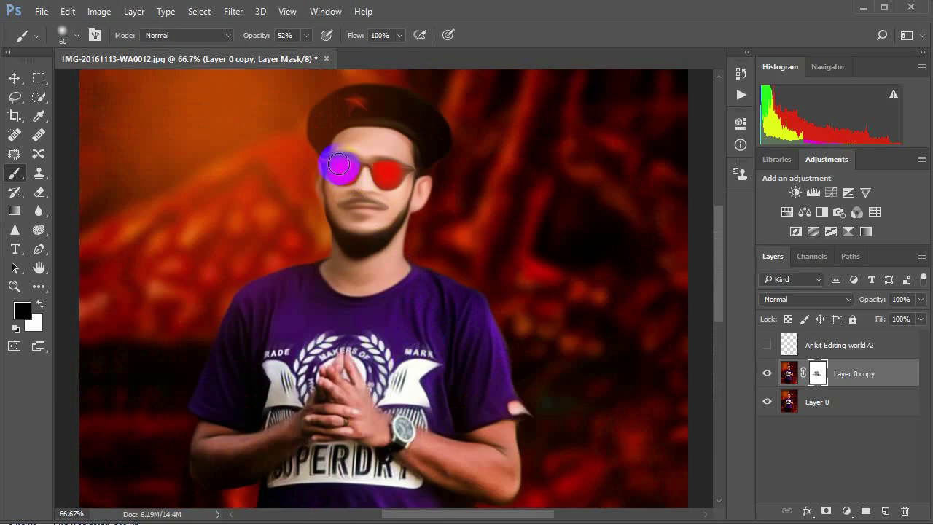
click(307, 36)
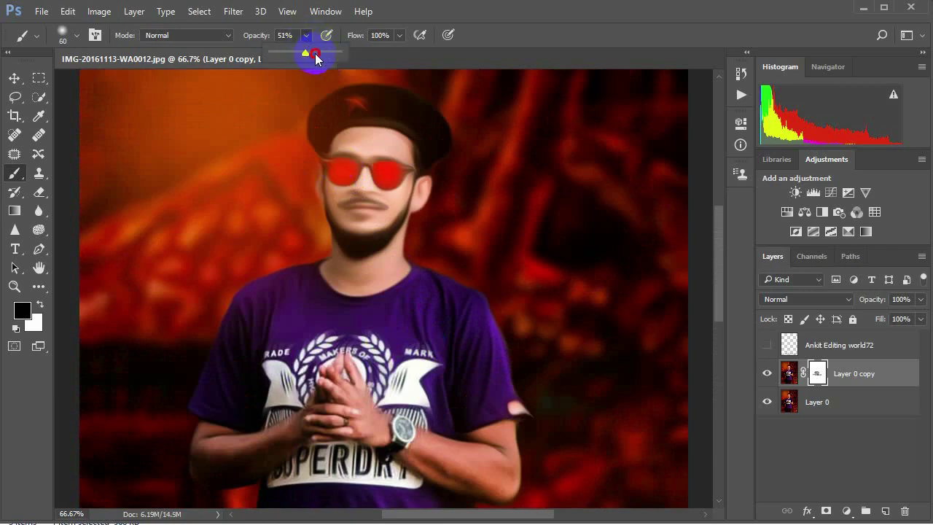
drag(315, 53, 325, 54)
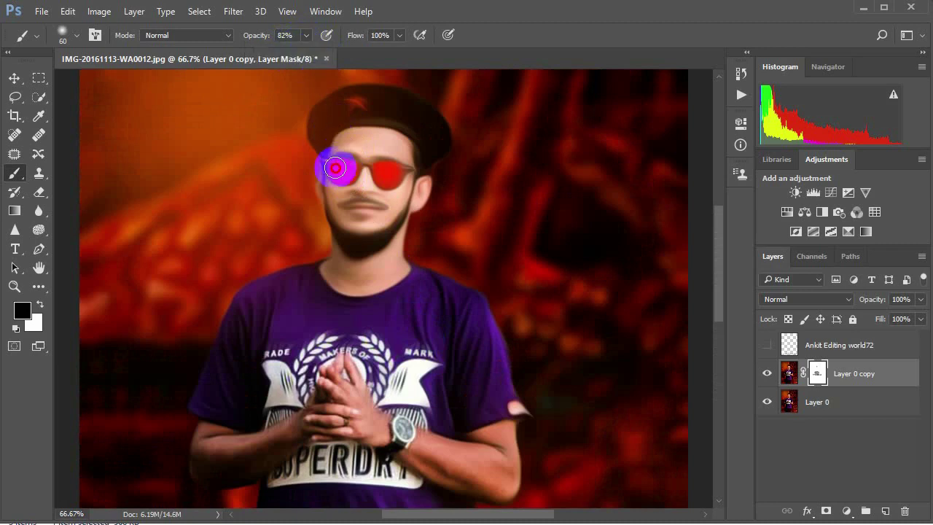
mouse_move(333, 167)
mouse_down()
mouse_move(340, 177)
mouse_move(358, 142)
mouse_move(410, 157)
mouse_move(387, 219)
mouse_move(356, 219)
mouse_move(339, 190)
mouse_move(357, 204)
mouse_move(384, 146)
mouse_move(390, 174)
mouse_move(427, 202)
mouse_move(423, 191)
mouse_move(326, 185)
mouse_move(323, 193)
mouse_up()
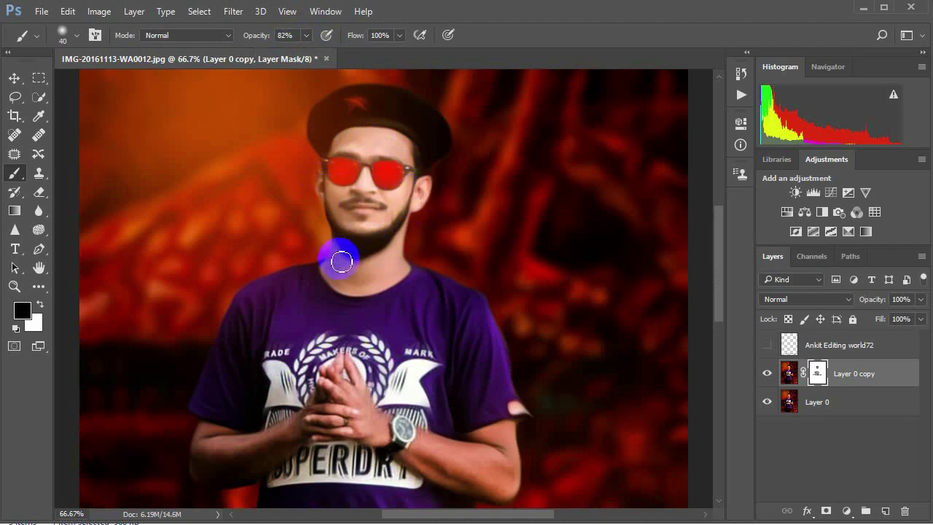
mouse_move(339, 266)
mouse_down()
mouse_move(338, 277)
mouse_move(386, 287)
mouse_move(396, 250)
mouse_move(376, 271)
mouse_move(350, 267)
mouse_up()
Restore the cap with its red star, plus the beard, cheek and eye
scroll(365, 259, up, 2)
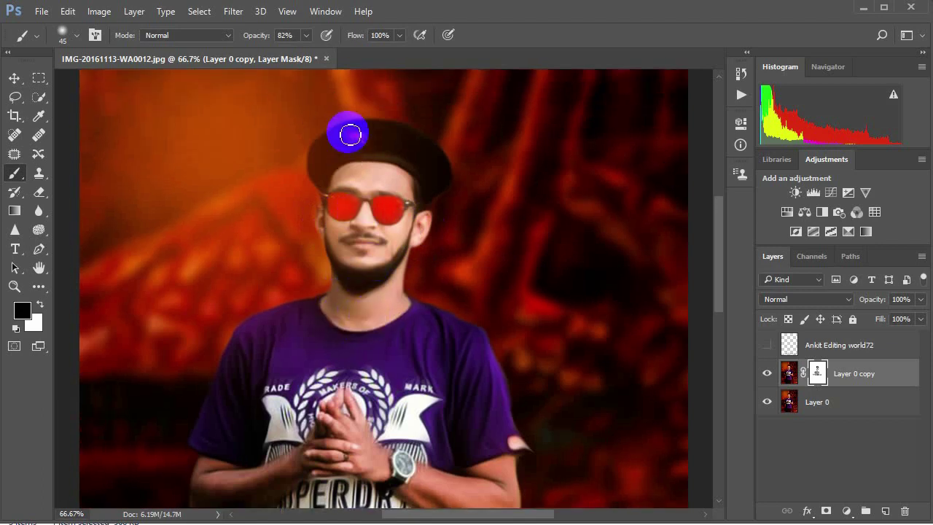
drag(345, 131, 370, 148)
scroll(371, 148, down, 1)
drag(376, 215, 386, 226)
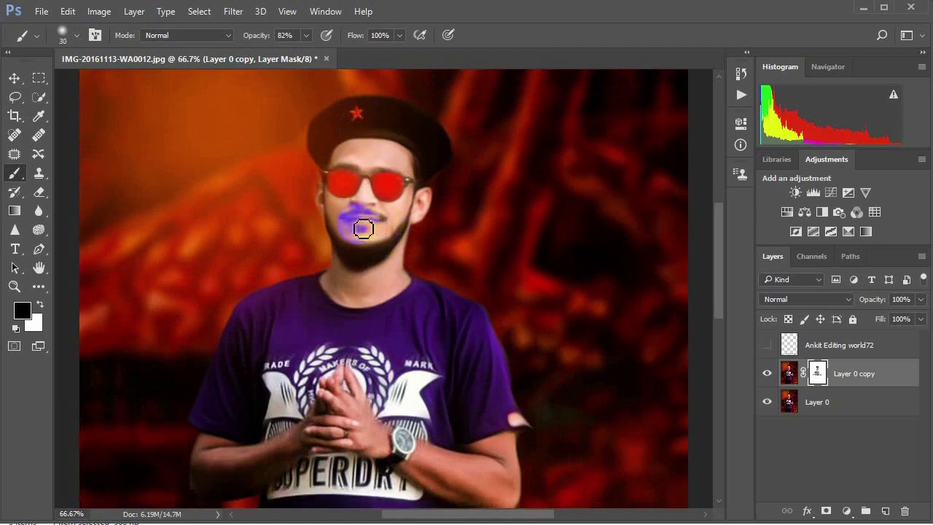
mouse_move(363, 229)
mouse_down()
mouse_move(323, 183)
mouse_move(416, 177)
mouse_move(389, 189)
mouse_move(322, 178)
mouse_move(386, 186)
mouse_move(410, 256)
mouse_up()
scroll(441, 305, down, 3)
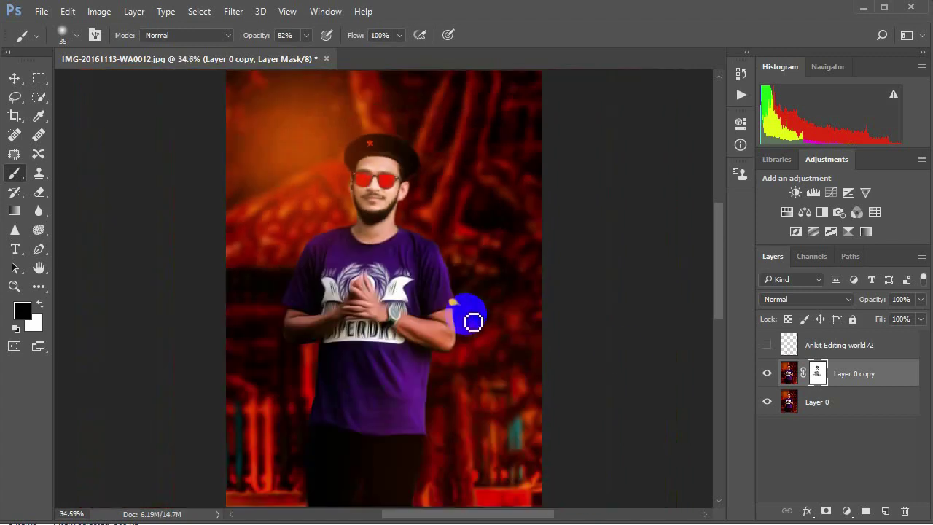
Toggle the Layer 0 copy mask off and on to compare the result
click(768, 374)
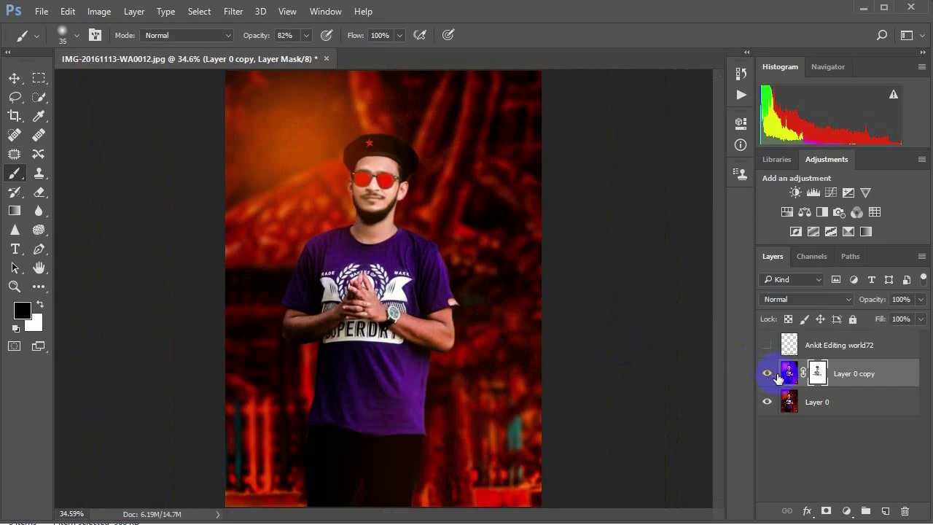
shift+click(818, 374)
shift+click(818, 374)
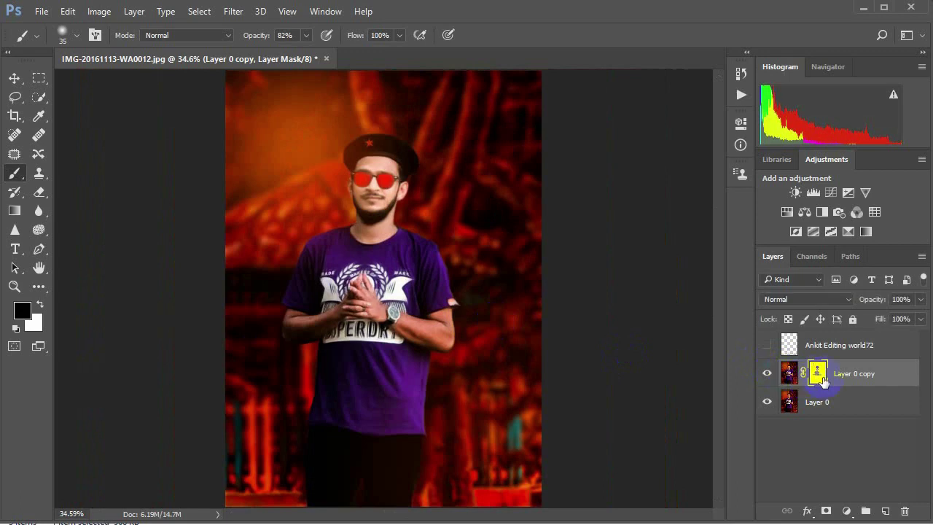
right_click(852, 377)
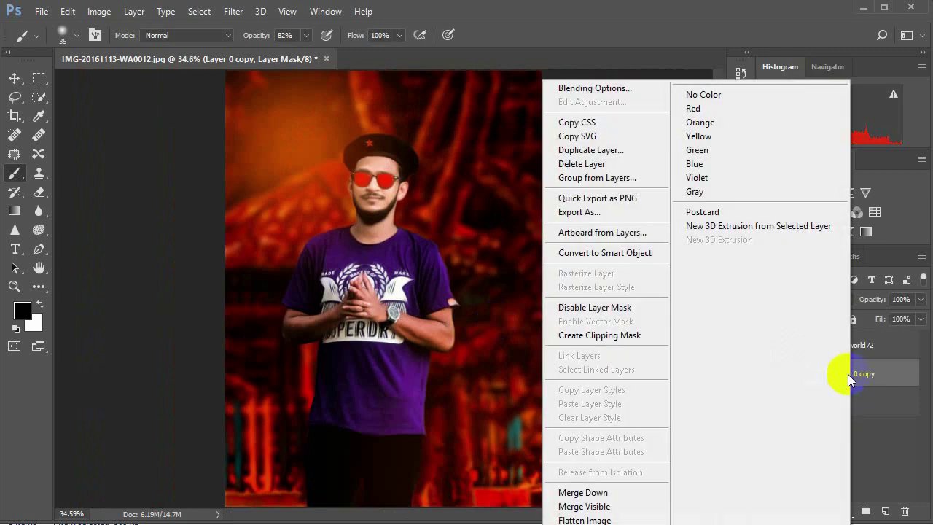
Merge the masked copy into Layer 0 and add a Color Balance with midtones Red -13, Blue -10
click(584, 493)
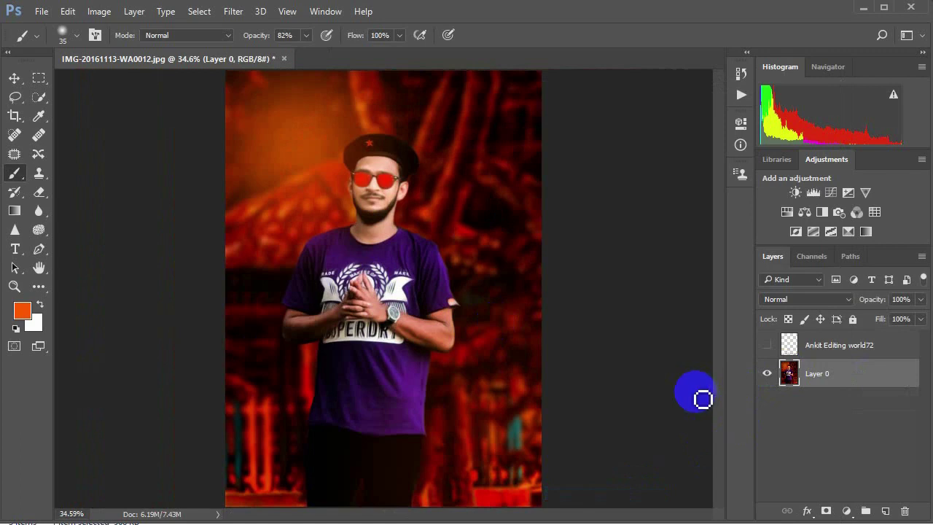
click(804, 213)
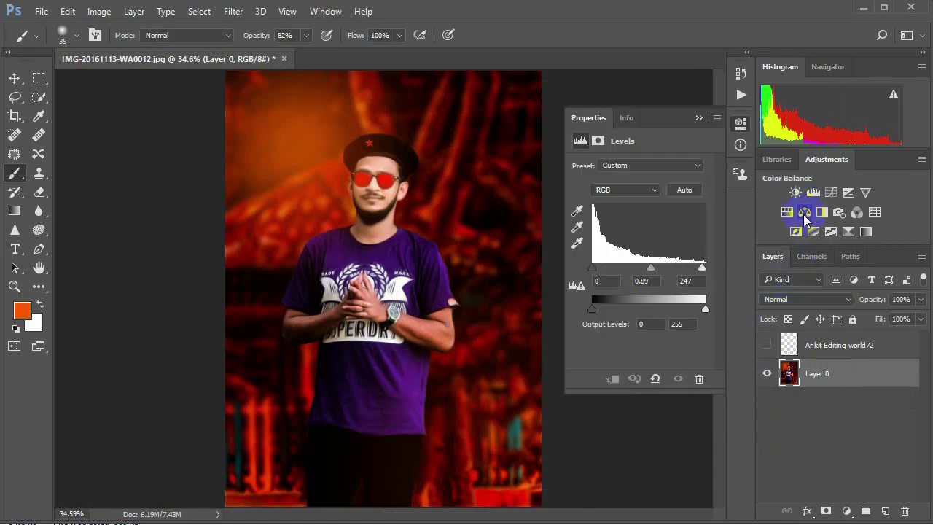
drag(620, 197, 624, 224)
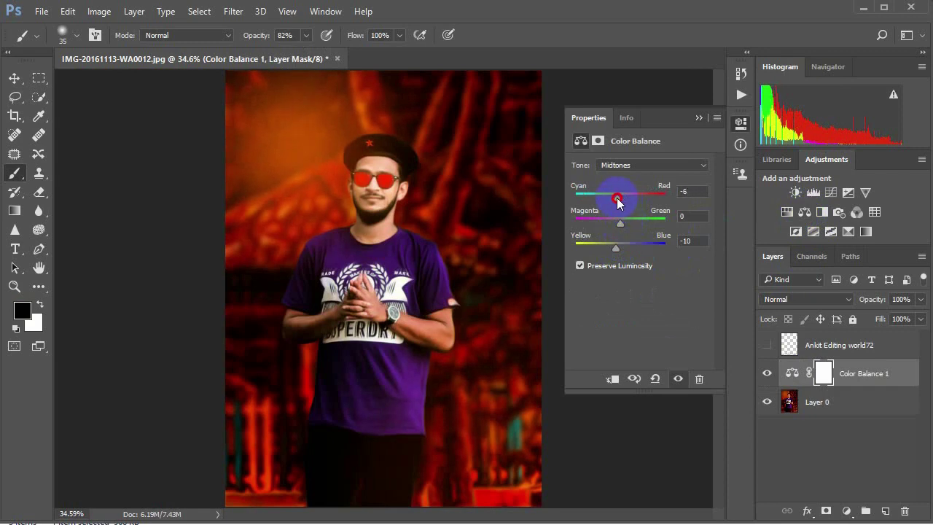
click(679, 379)
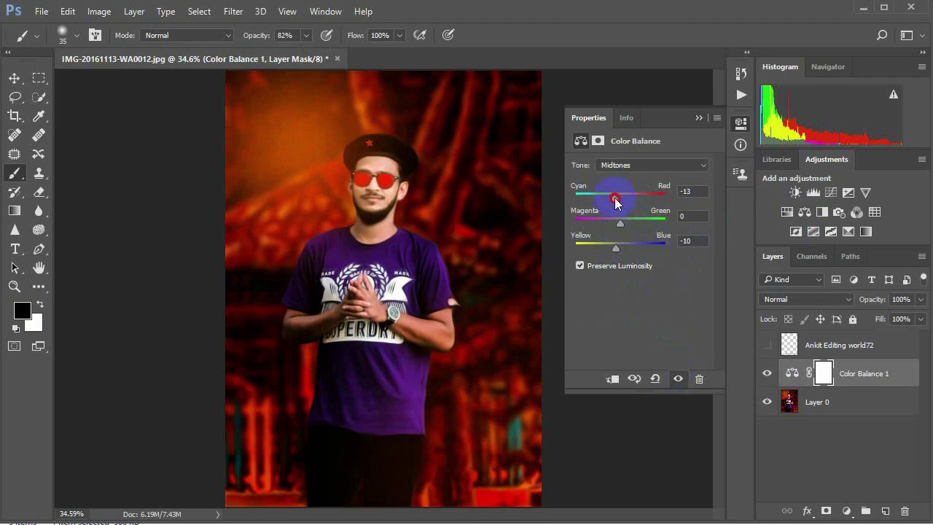
click(676, 379)
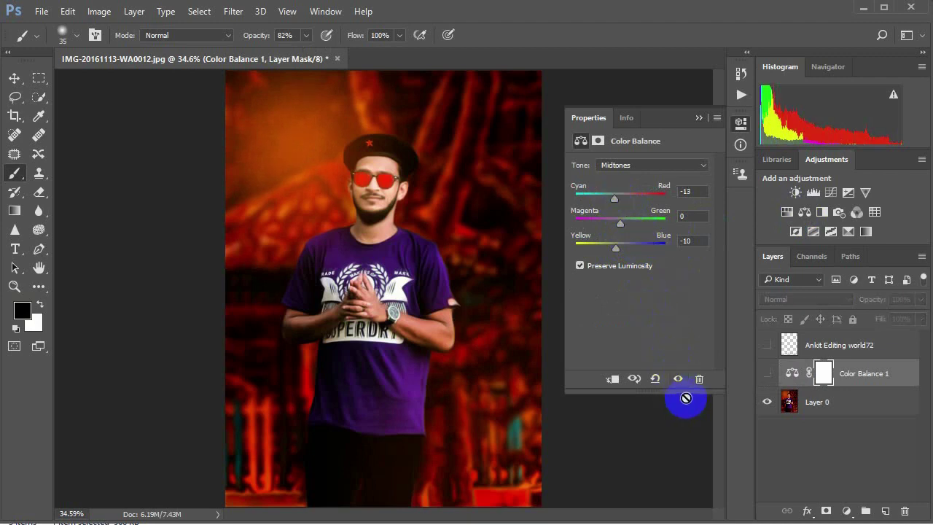
click(679, 379)
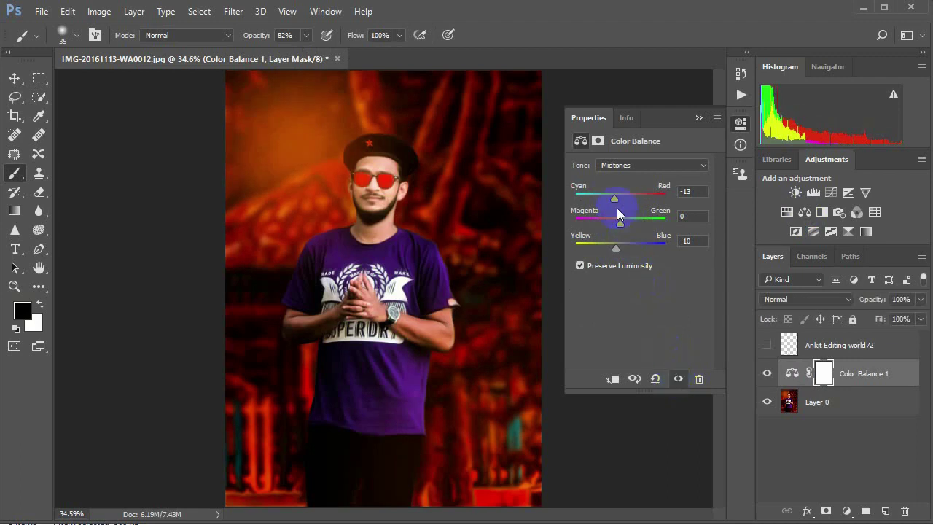
Merge the Color Balance adjustment down into Layer 0
click(615, 196)
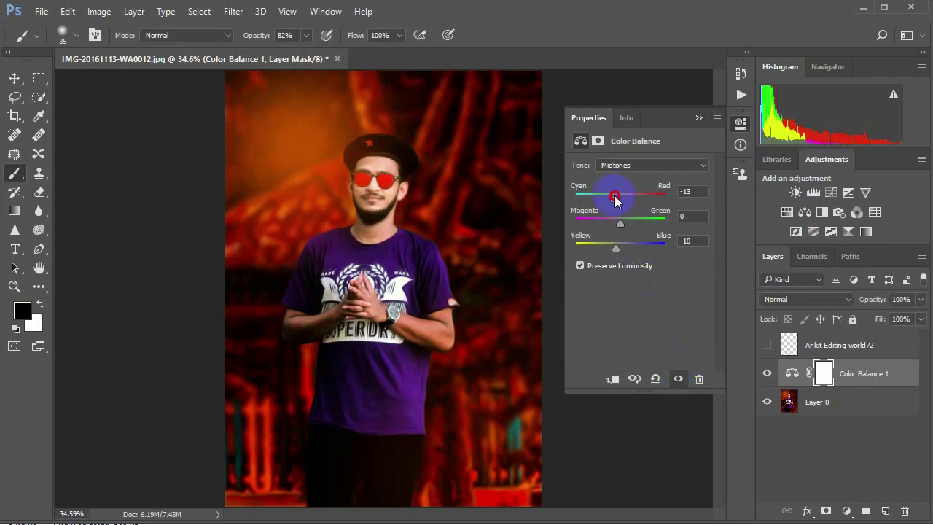
click(697, 118)
right_click(861, 384)
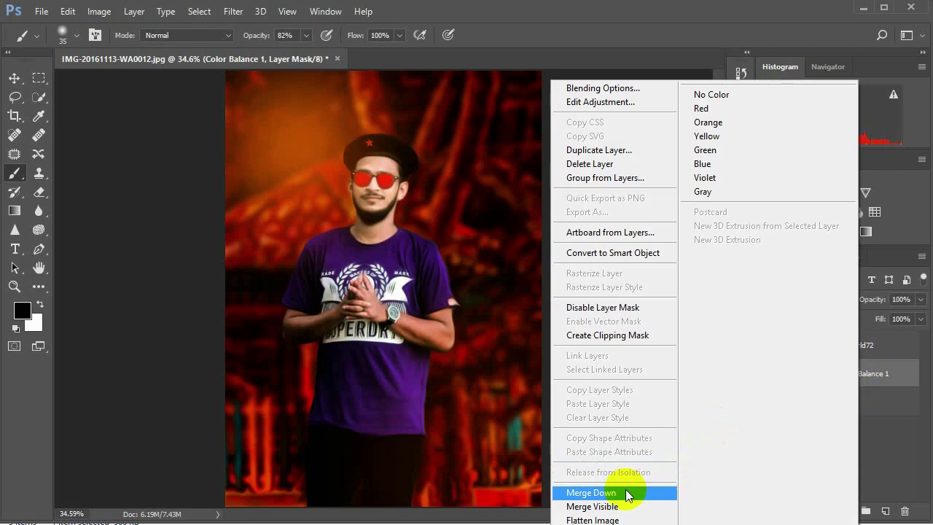
click(625, 489)
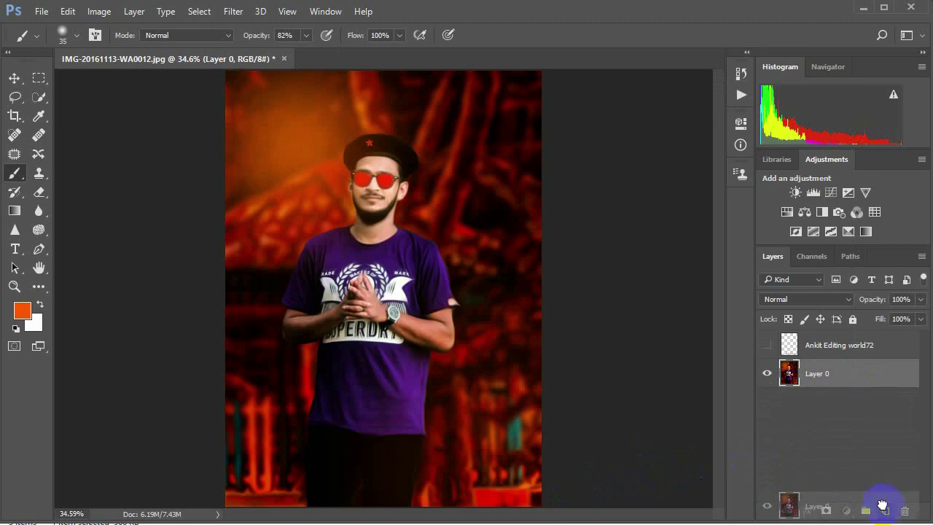
Duplicate Layer 0 and apply Oil Paint: Stylization 8.4, Cleanliness 8.4, Scale 1.8, Bristle Detail 2.5
drag(834, 376, 885, 511)
click(233, 11)
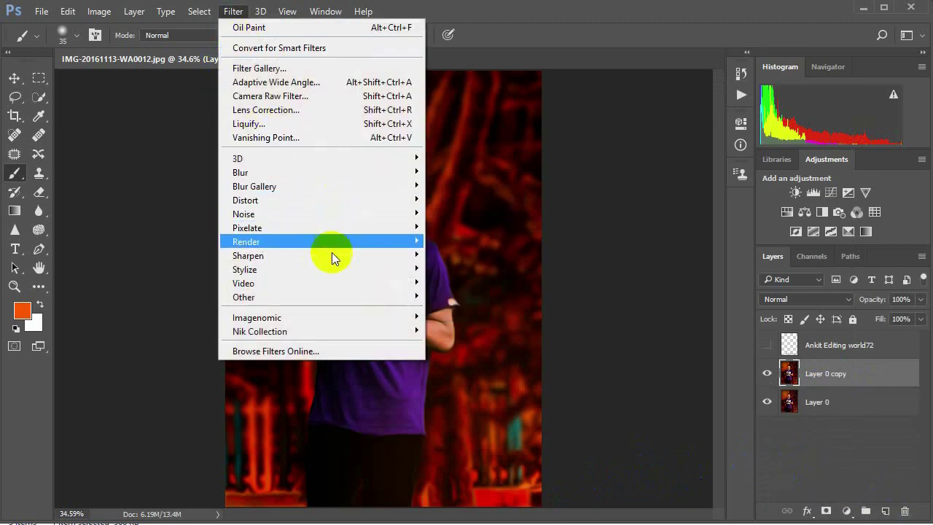
mouse_move(245, 269)
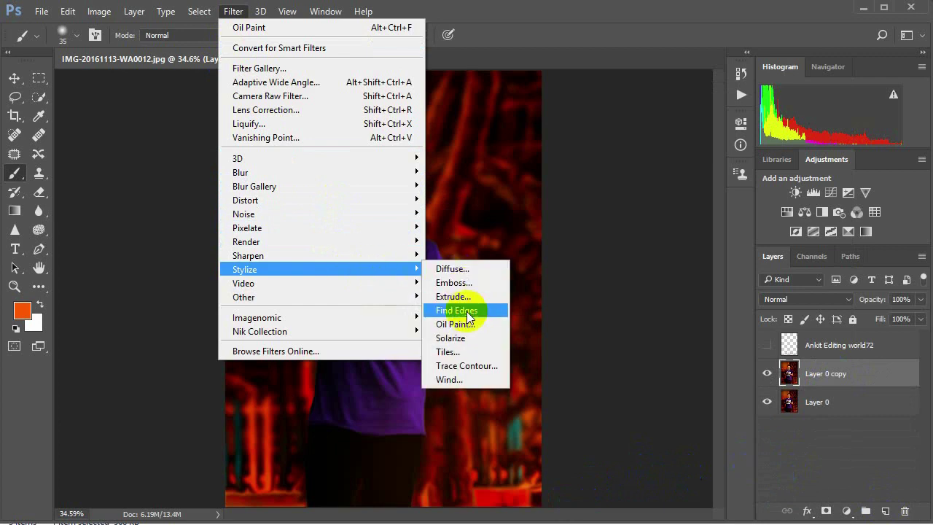
click(457, 326)
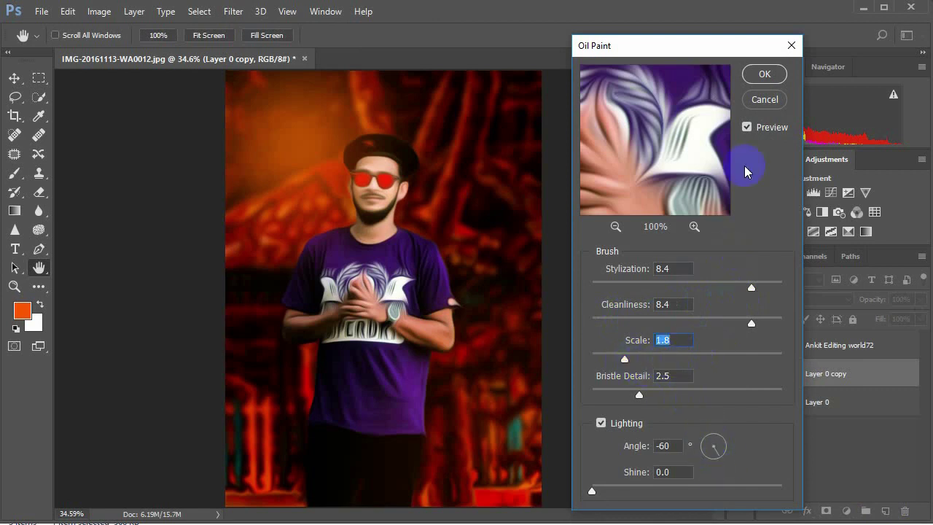
click(761, 76)
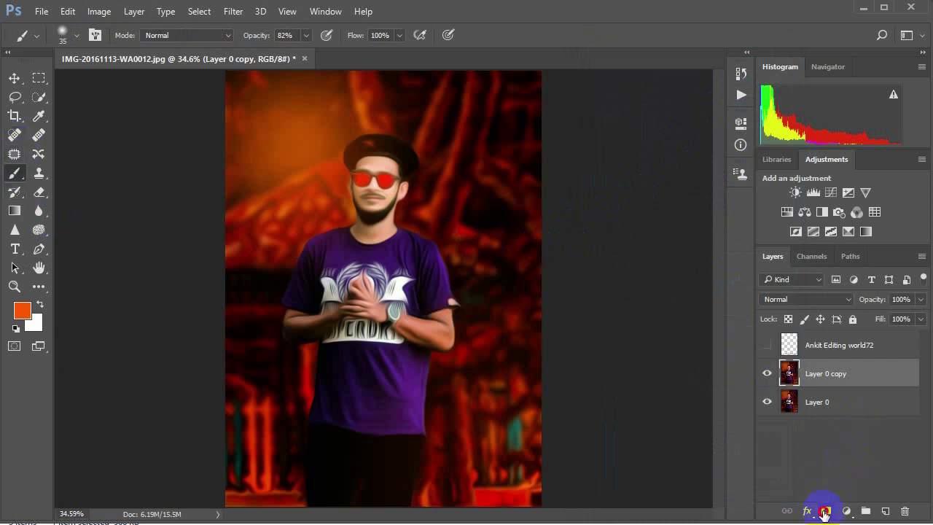
Add a mask to the new oil-painted copy and paint back the original cap and sunglasses
click(824, 512)
key(ctrl+plus)
key(ctrl+plus)
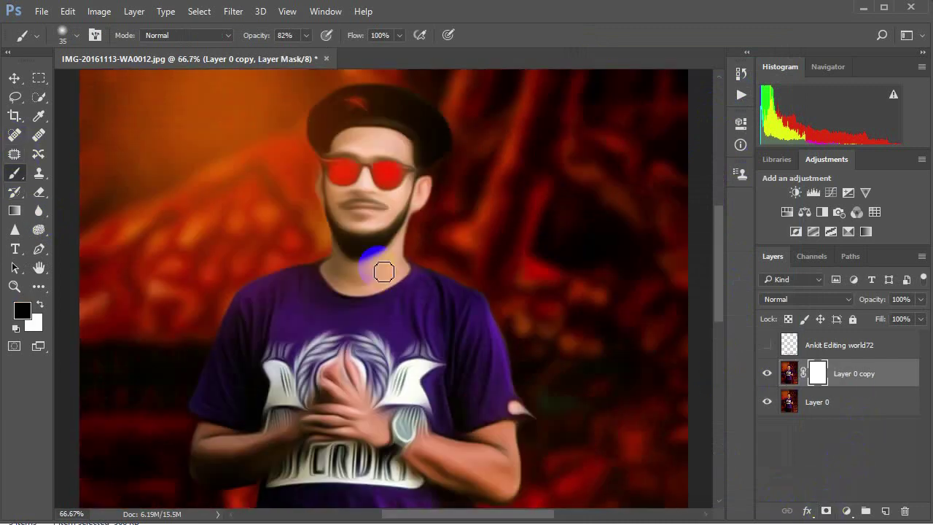
key(bracketright)
key(bracketright)
key(bracketright)
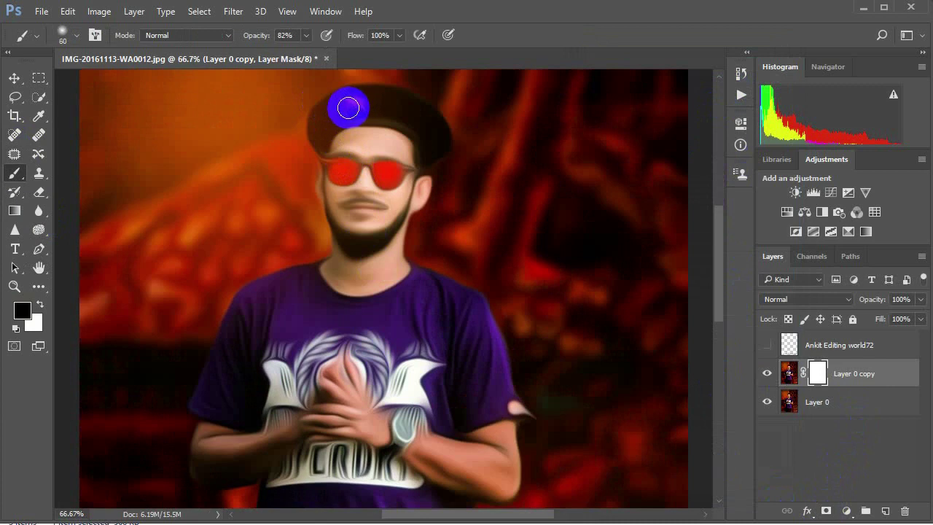
drag(349, 108, 360, 108)
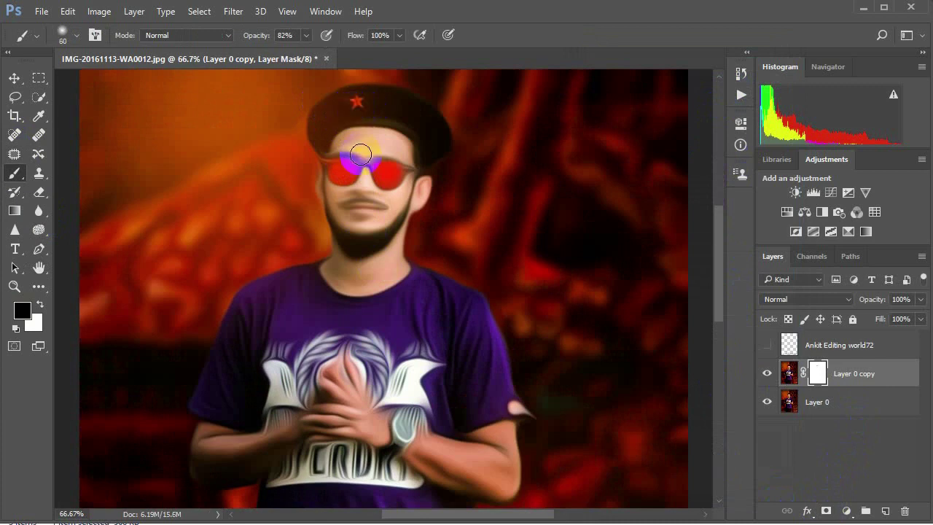
mouse_move(355, 169)
mouse_down()
mouse_move(325, 164)
mouse_move(370, 159)
mouse_move(356, 175)
mouse_move(374, 242)
mouse_move(404, 191)
mouse_move(433, 192)
mouse_move(396, 175)
mouse_move(417, 167)
mouse_move(408, 160)
mouse_move(358, 234)
mouse_move(333, 192)
mouse_move(391, 206)
mouse_move(359, 249)
mouse_move(342, 223)
mouse_move(329, 267)
mouse_move(390, 245)
mouse_move(394, 270)
mouse_move(328, 266)
mouse_up()
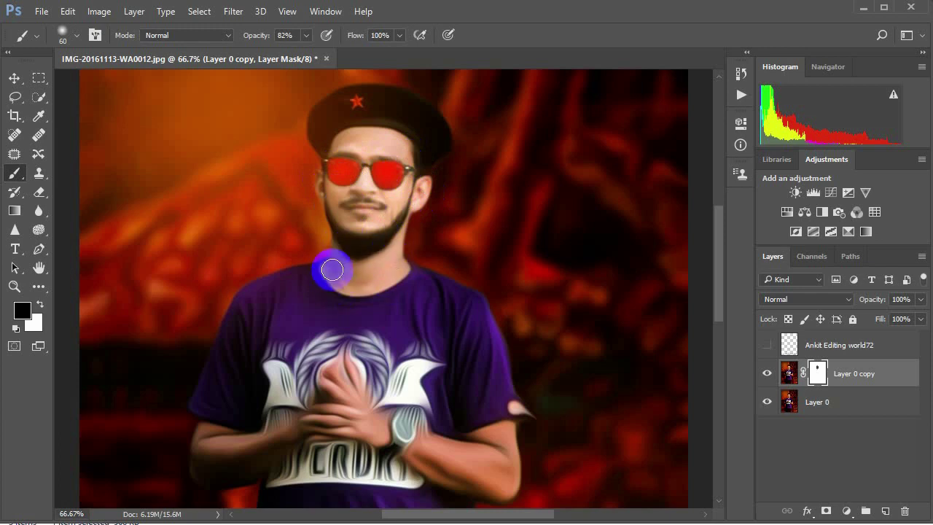
scroll(332, 240, down, 3)
scroll(343, 175, down, 2)
Restore the shirt logo, TRADE and MAKERS OF lettering, watch and forearm through the mask
key(bracketright)
drag(354, 156, 381, 176)
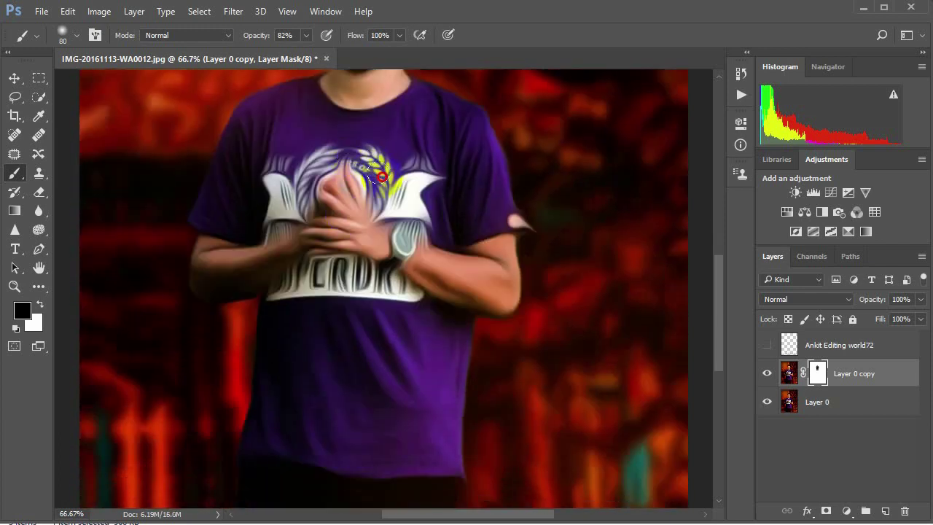
mouse_move(341, 152)
mouse_down()
mouse_move(299, 212)
mouse_move(270, 167)
mouse_move(274, 211)
mouse_move(295, 219)
mouse_move(282, 250)
mouse_move(201, 254)
mouse_move(209, 290)
mouse_move(298, 244)
mouse_move(343, 182)
mouse_move(349, 229)
mouse_move(309, 250)
mouse_move(398, 223)
mouse_move(430, 178)
mouse_move(414, 217)
mouse_move(393, 212)
mouse_move(372, 158)
mouse_move(382, 206)
mouse_move(346, 172)
mouse_move(353, 219)
mouse_up()
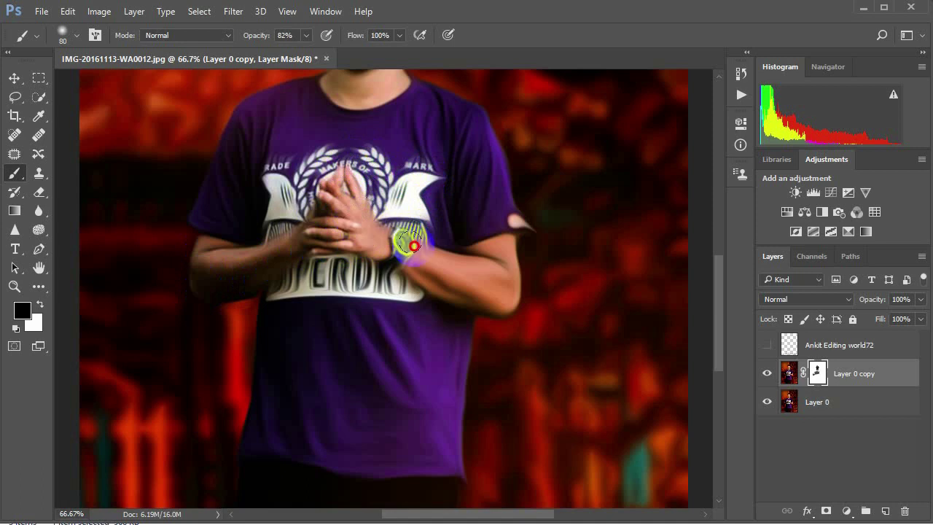
mouse_move(413, 247)
mouse_down()
mouse_move(376, 171)
mouse_move(362, 251)
mouse_move(467, 270)
mouse_move(519, 231)
mouse_move(512, 220)
mouse_move(520, 234)
mouse_up()
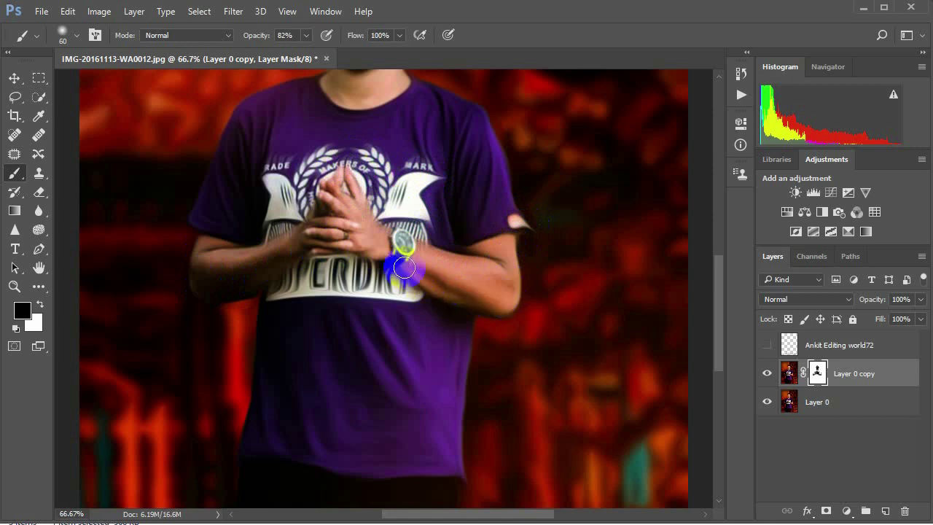
key(bracketright)
mouse_move(421, 284)
mouse_down()
mouse_move(408, 292)
mouse_move(335, 260)
mouse_up()
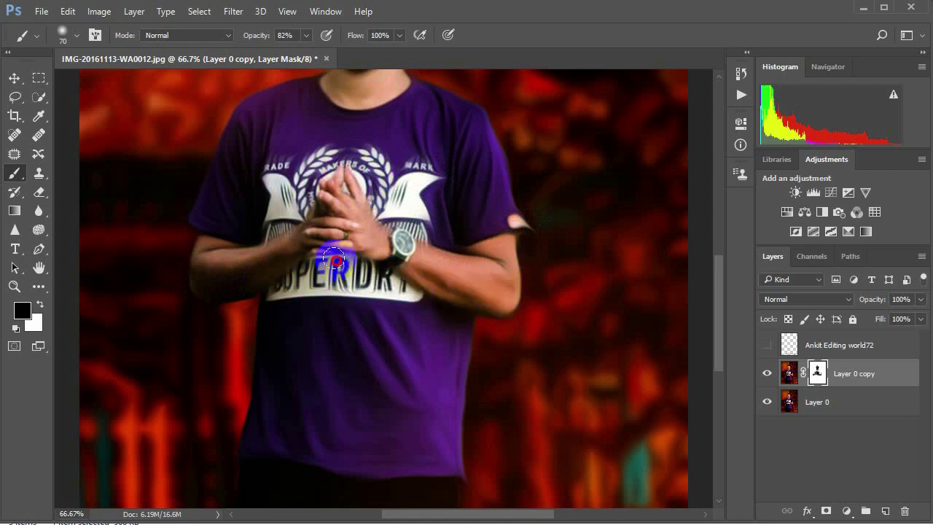
scroll(323, 274, down, 3)
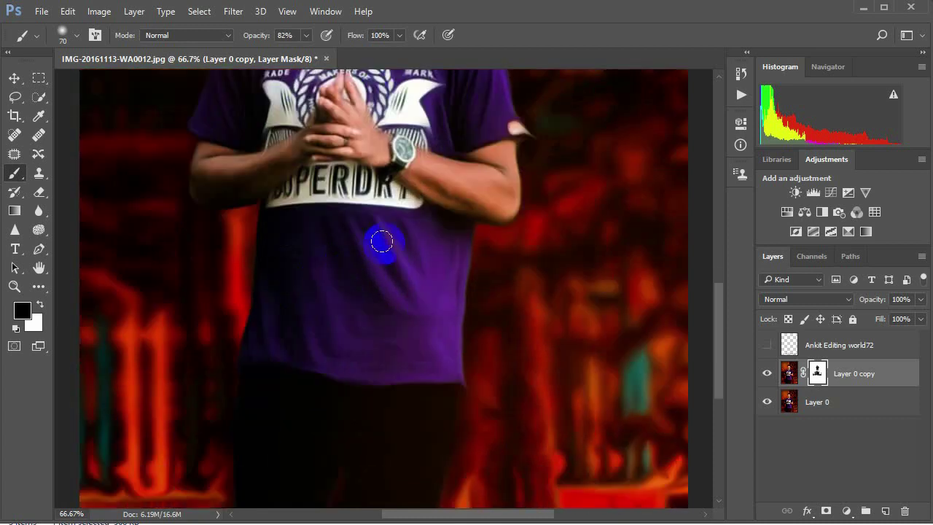
scroll(437, 291, down, 5)
scroll(419, 360, up, 4)
scroll(403, 338, up, 5)
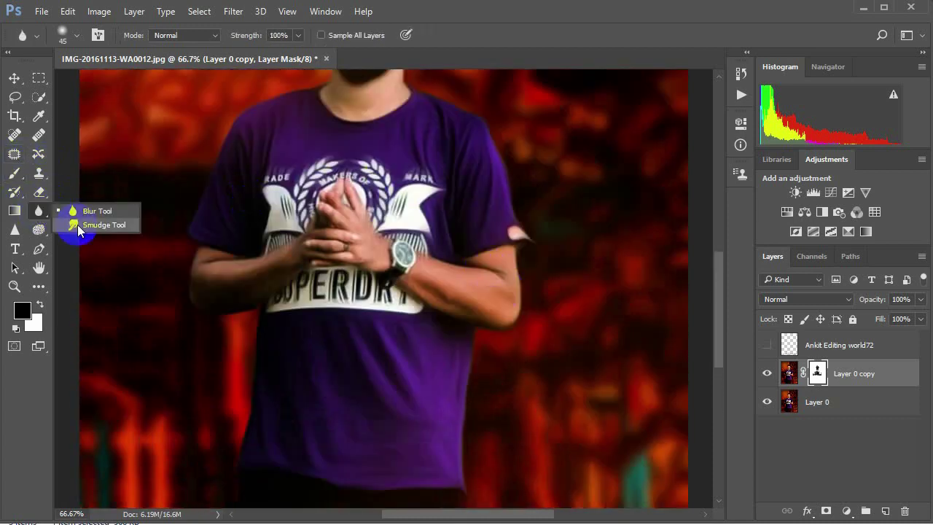
Switch to the Smudge tool and smudge the sleeve edge slightly outward
drag(42, 217, 80, 223)
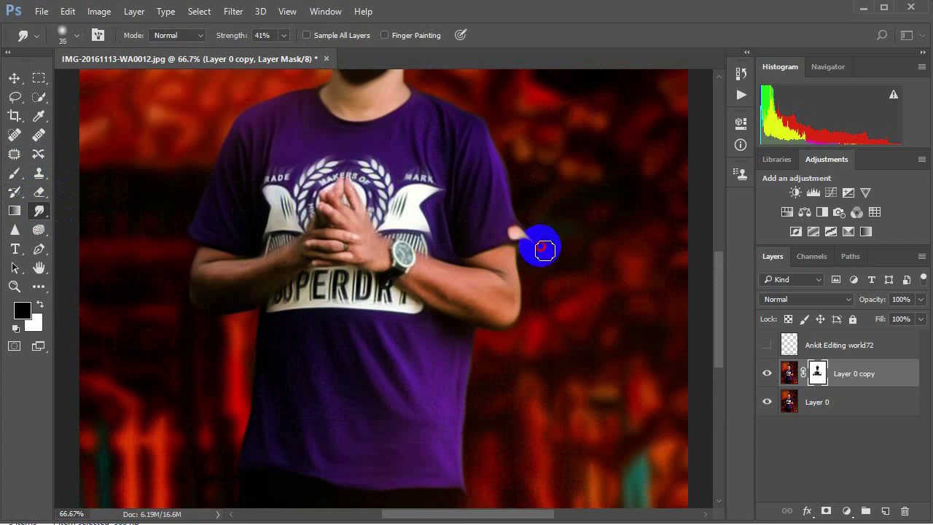
mouse_move(543, 249)
mouse_down()
mouse_move(558, 259)
mouse_move(531, 246)
mouse_move(537, 241)
mouse_up()
click(790, 373)
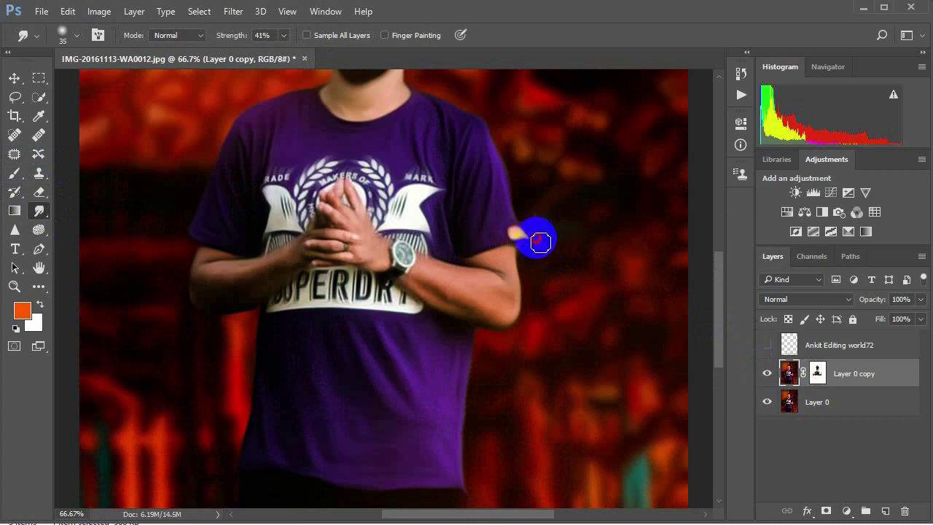
click(816, 375)
scroll(463, 327, down, 2)
scroll(452, 325, down, 2)
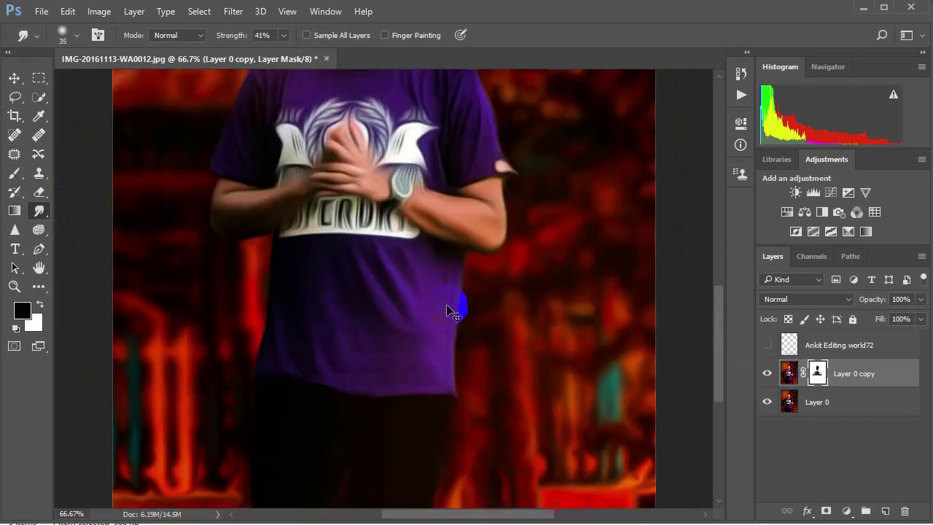
key(ctrl+0)
click(412, 281)
Touch up the sleeve edge with a larger smudge brush and merge the copy into Layer 0
click(820, 379)
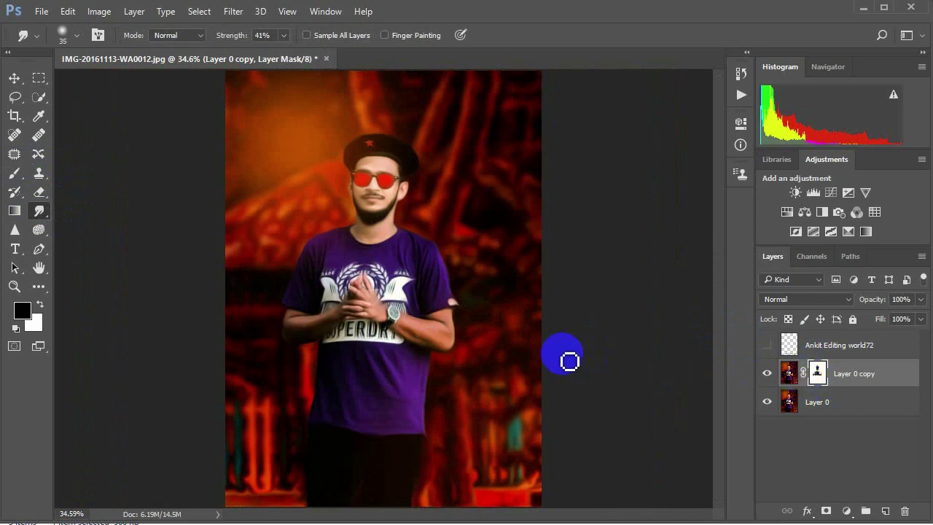
click(441, 310)
scroll(437, 309, up, 1)
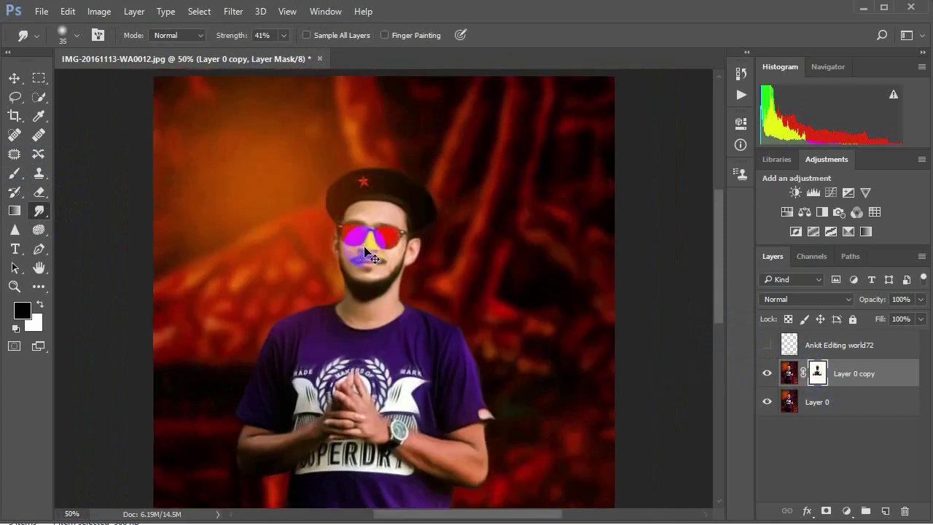
scroll(372, 234, up, 1)
scroll(367, 252, down, 3)
key(bracketright)
key(bracketright)
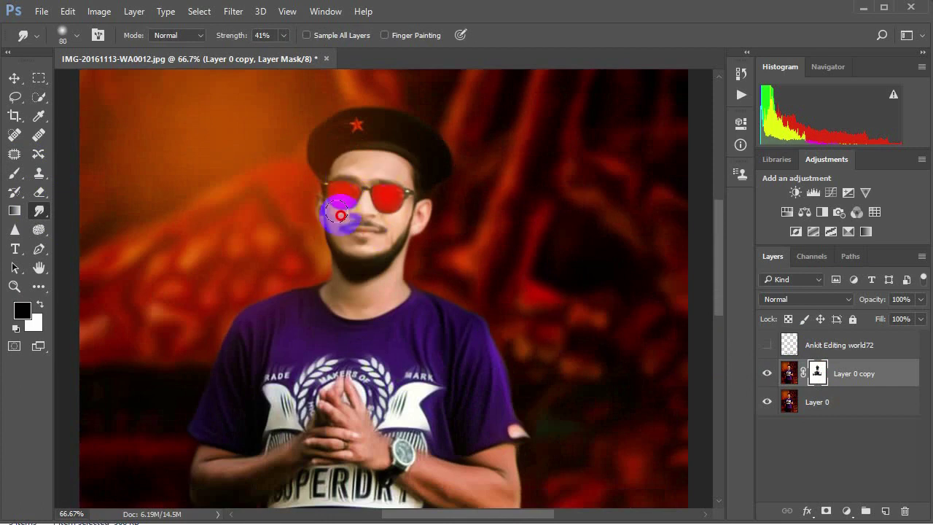
scroll(438, 256, down, 3)
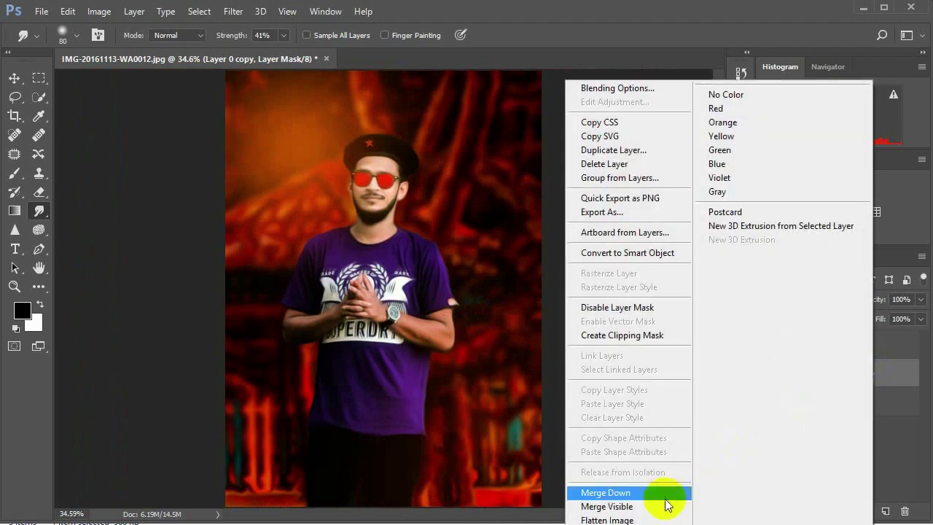
click(616, 493)
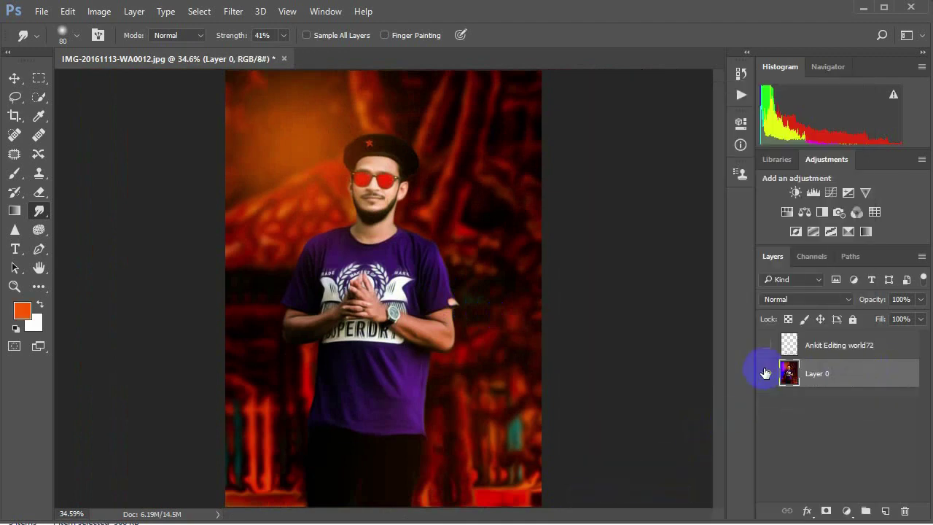
Show the Only Me quote layer and flatten the image into Background
click(767, 346)
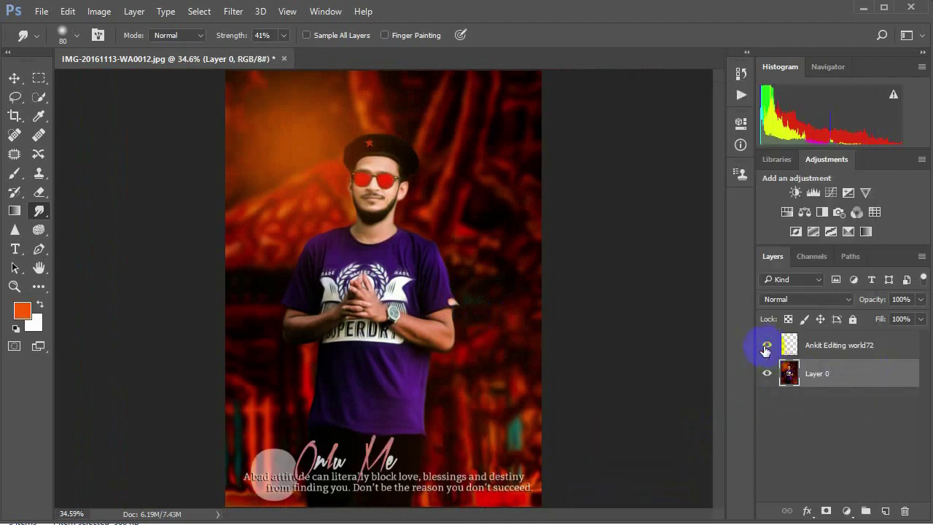
right_click(855, 354)
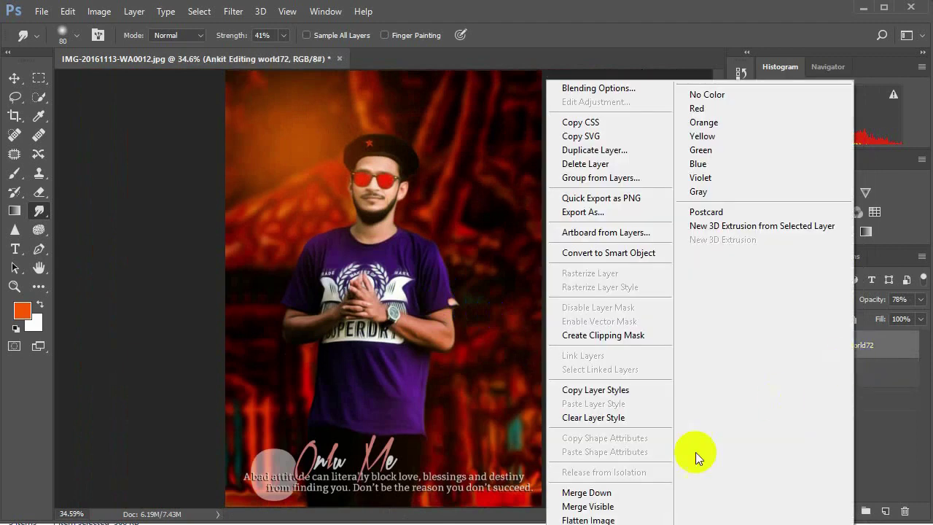
click(591, 519)
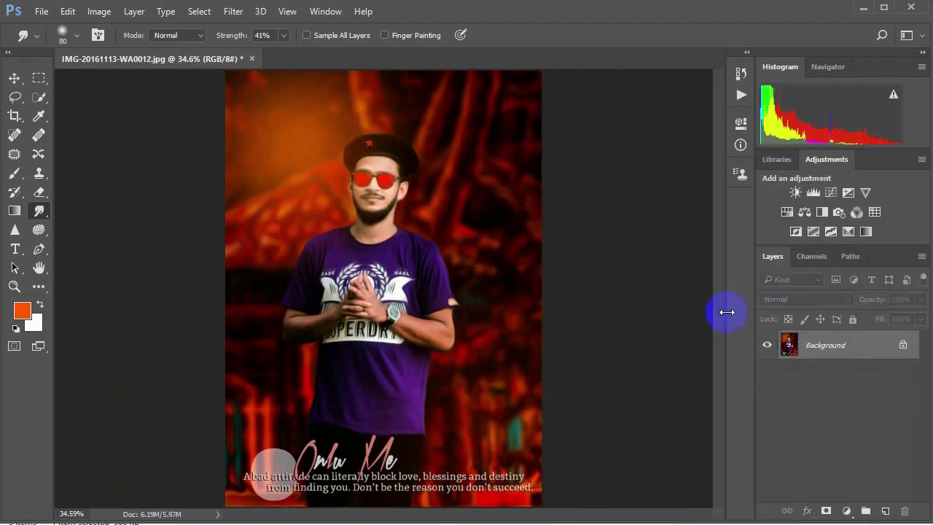
Add a Levels adjustment layer above the flattened Background
click(814, 196)
click(699, 279)
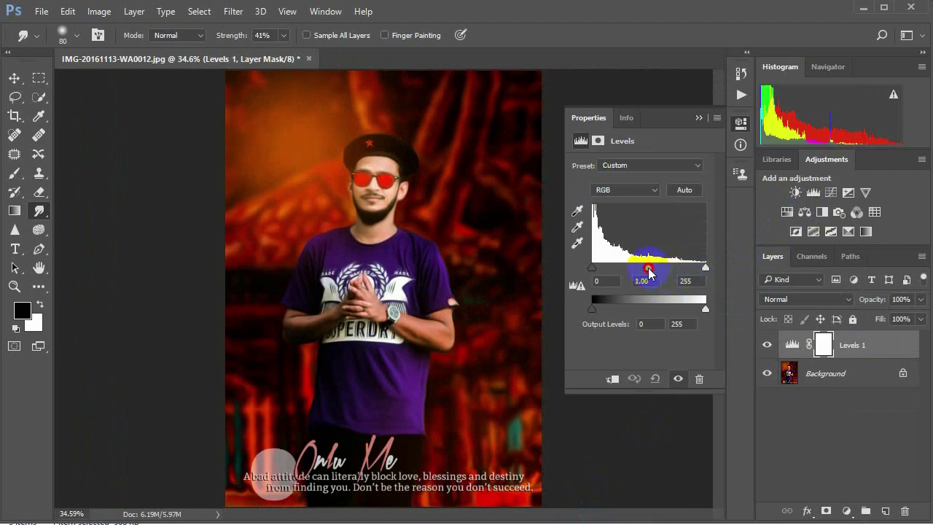
click(698, 119)
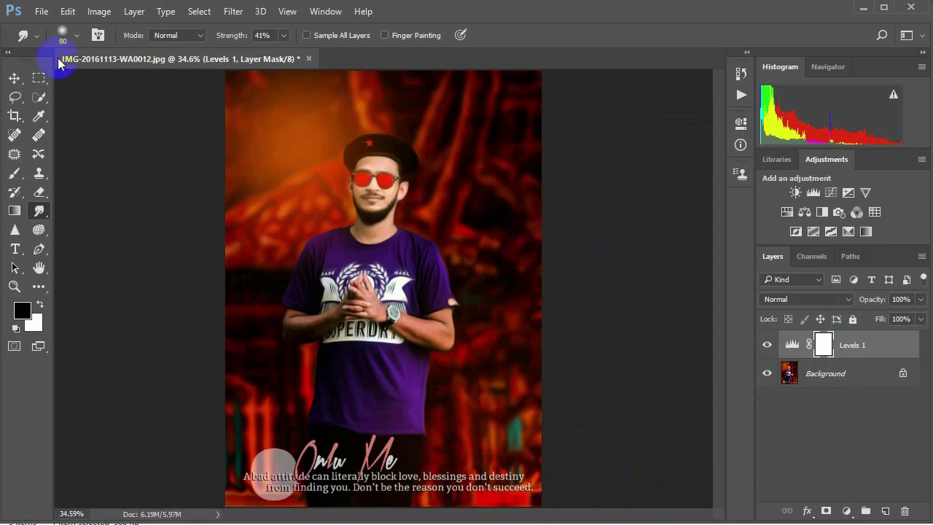
Save the image as a Maximum-quality JPEG named CB.jpg, overwriting the existing file
click(40, 16)
click(71, 175)
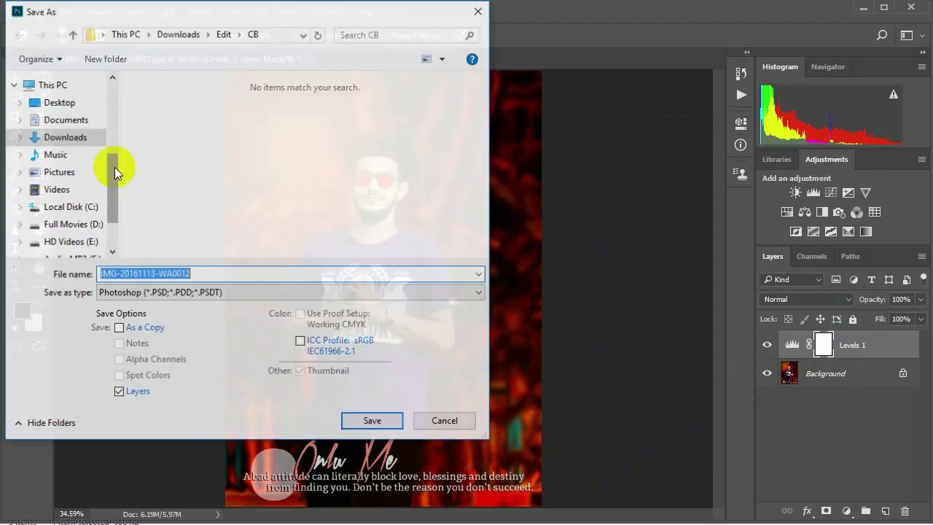
click(162, 295)
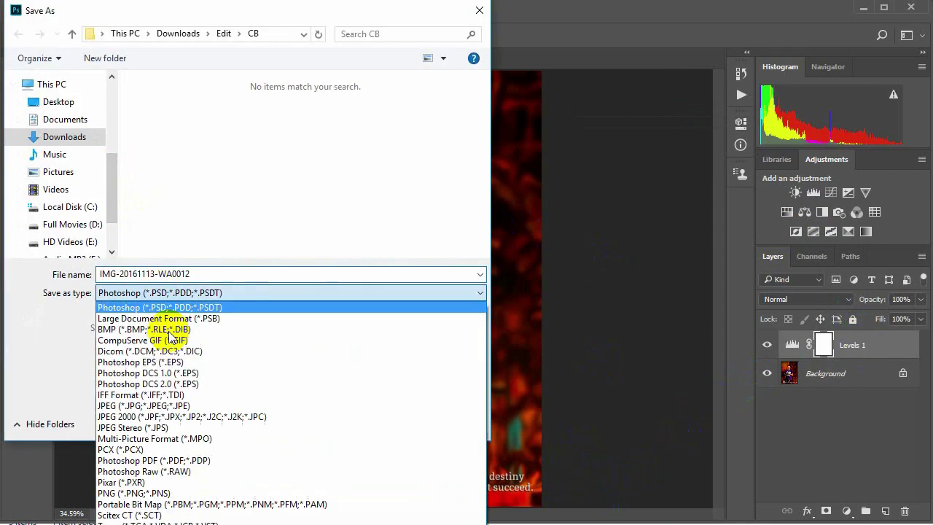
click(186, 394)
click(186, 153)
click(385, 423)
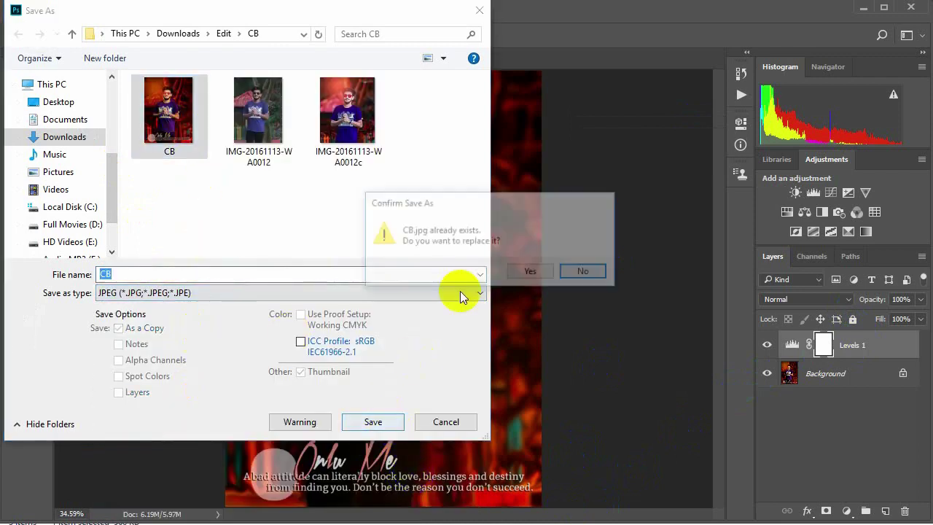
click(534, 272)
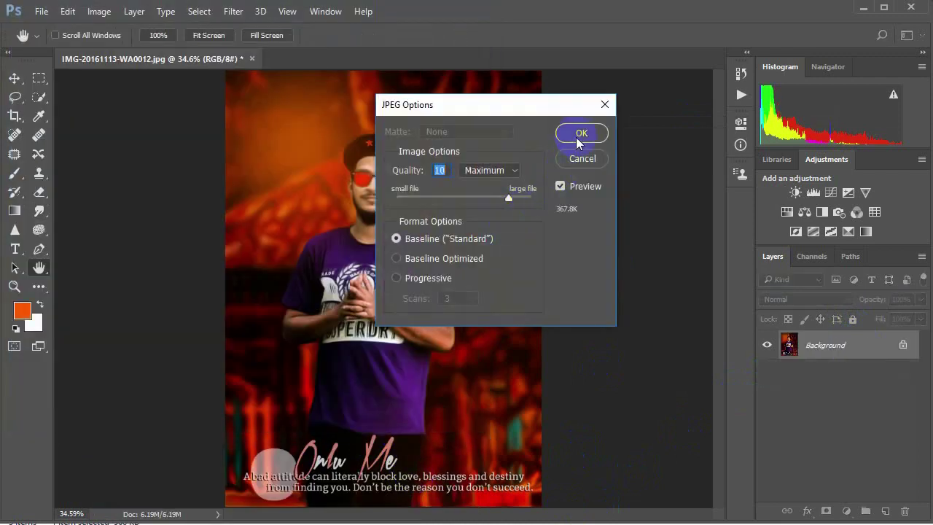
click(581, 133)
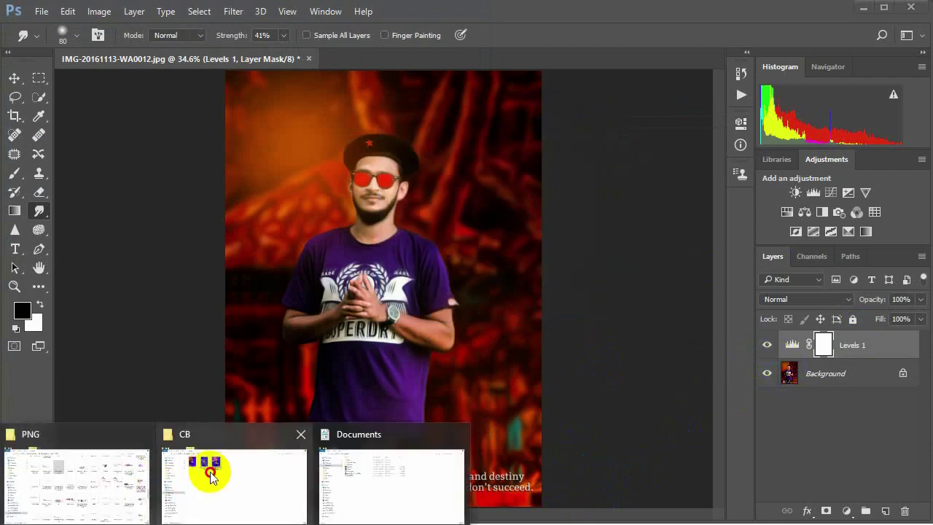
click(208, 466)
click(202, 103)
double_click(203, 102)
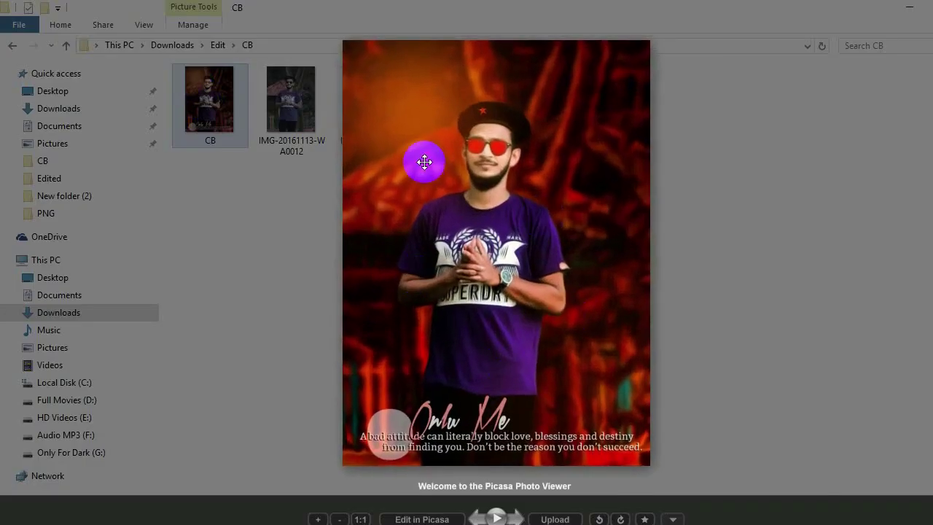
click(303, 520)
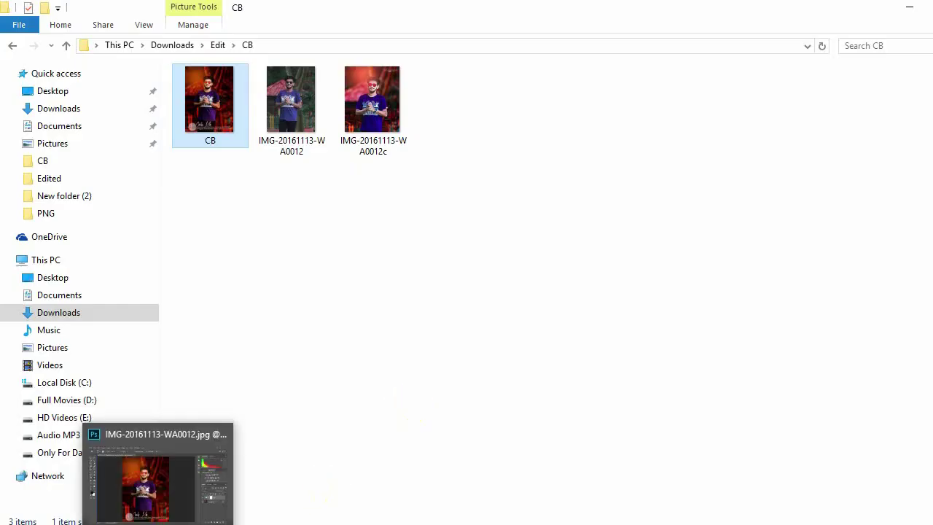
click(218, 476)
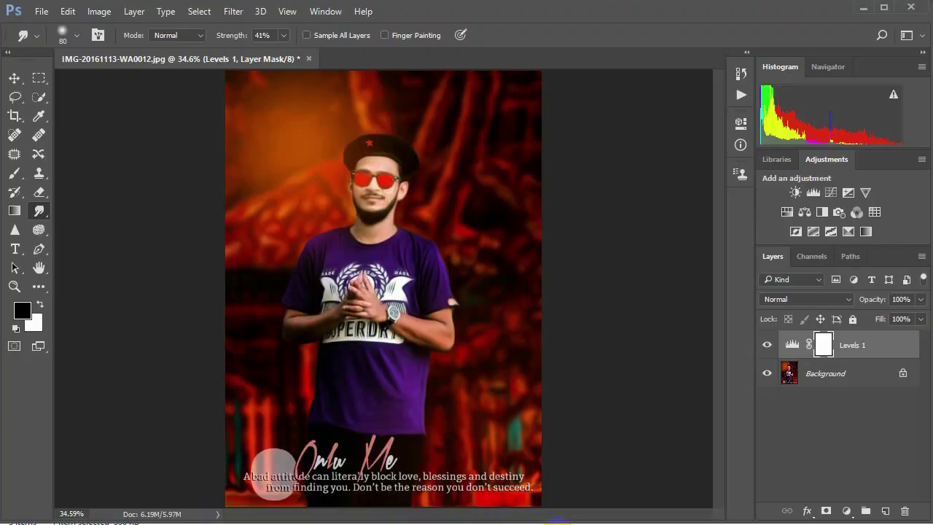